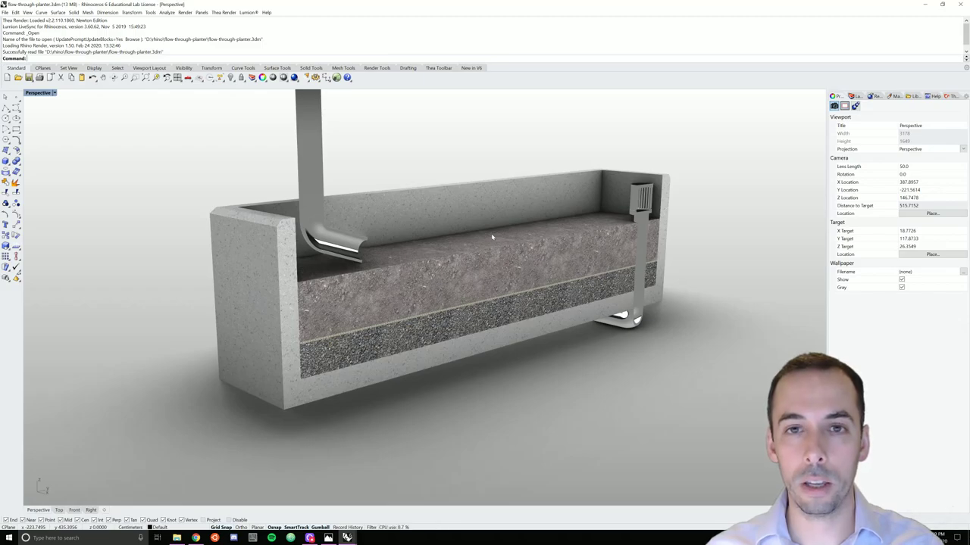
- Examine the finished flow-through planter model and its rendered image flow-through-planter-2.jpg in Photos, returning to the Rhino model
right_drag(492, 237, 422, 320)
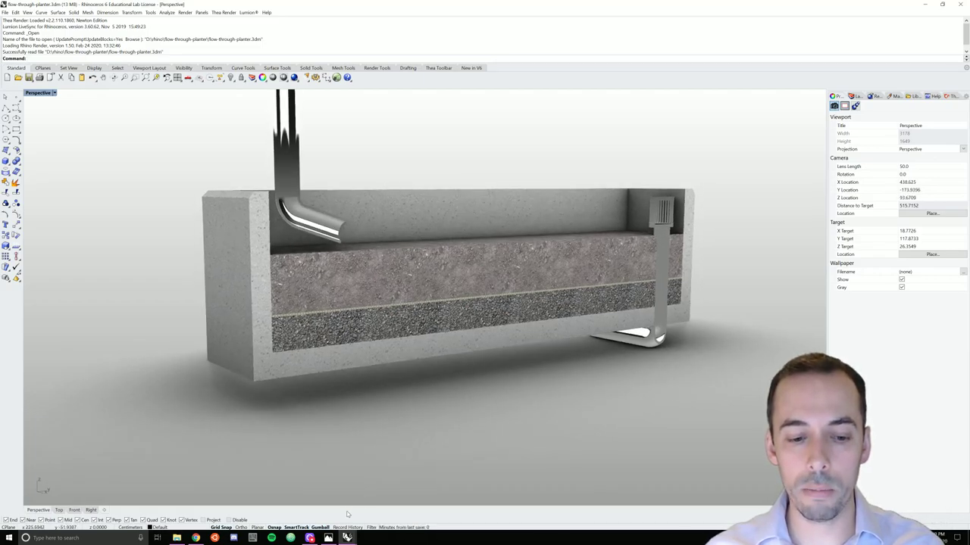
click(328, 538)
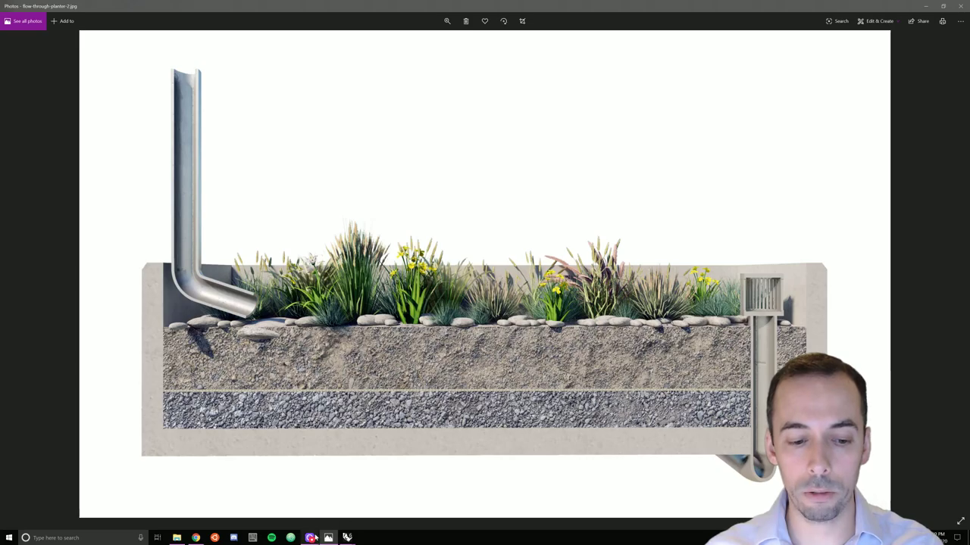
mouse_move(311, 540)
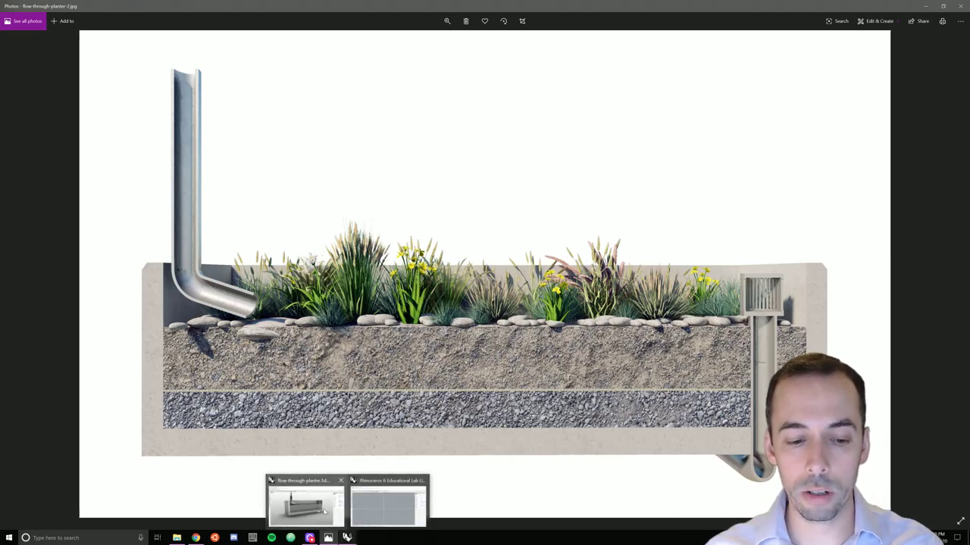
click(324, 512)
right_drag(348, 288, 339, 341)
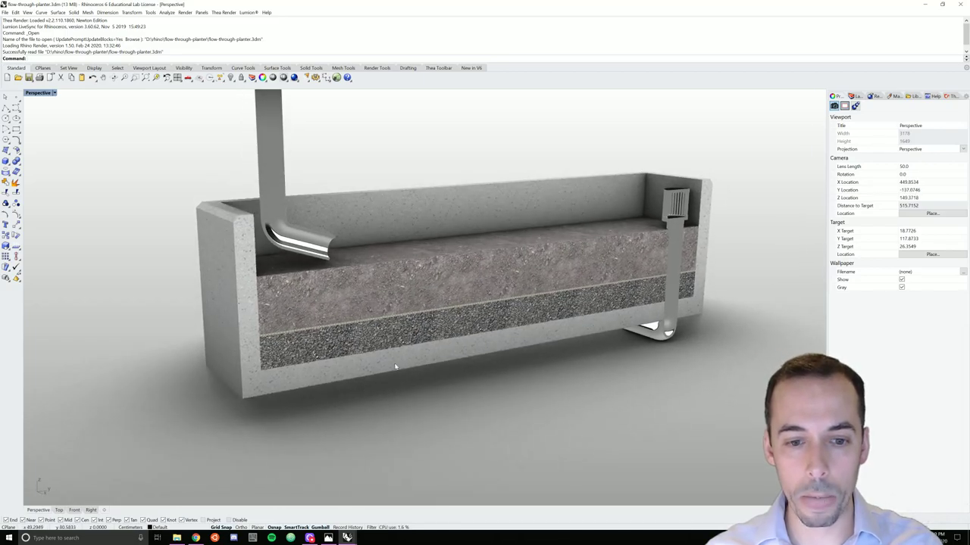
- Switch to the empty Rhino document and set the grid snap spacing and minor line spacing both to 10
mouse_move(347, 537)
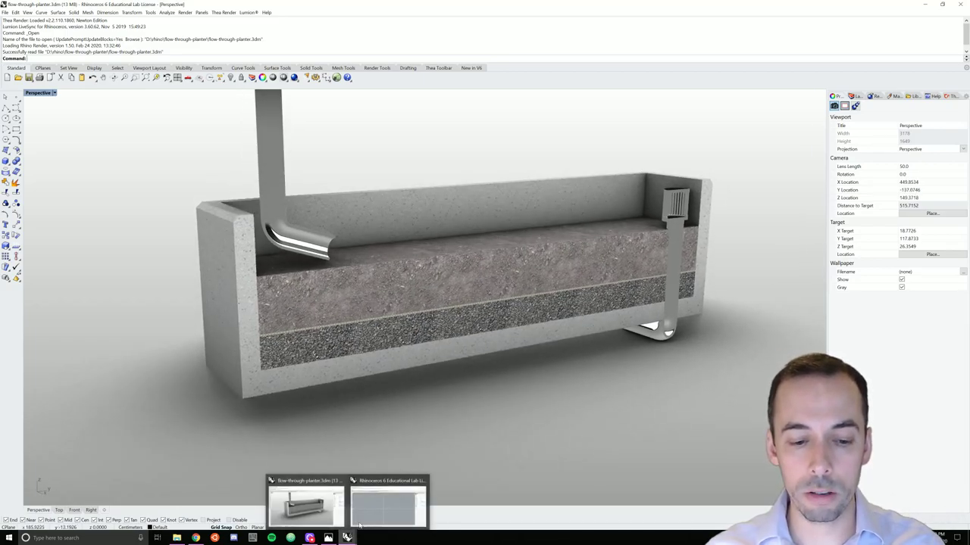
click(378, 508)
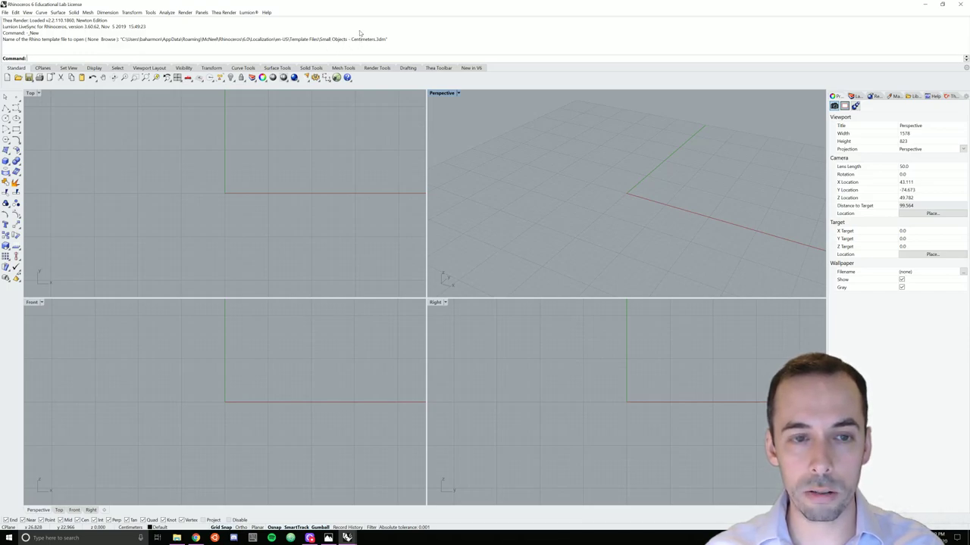
click(257, 187)
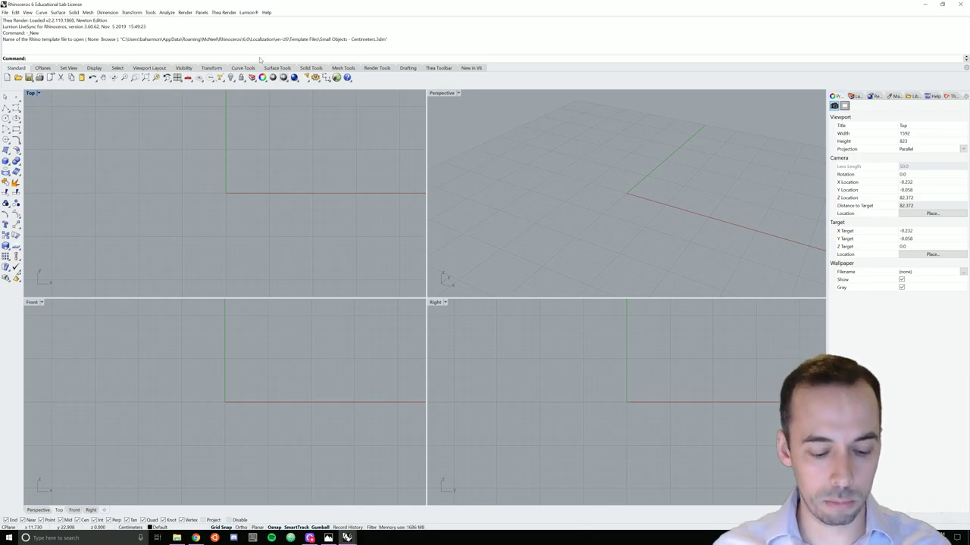
text(Grid)
key(Return)
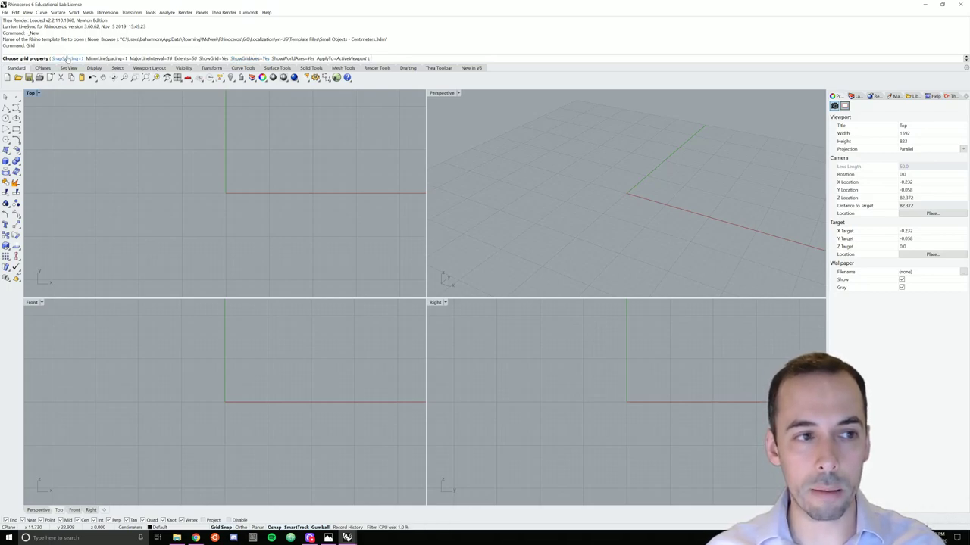
click(67, 59)
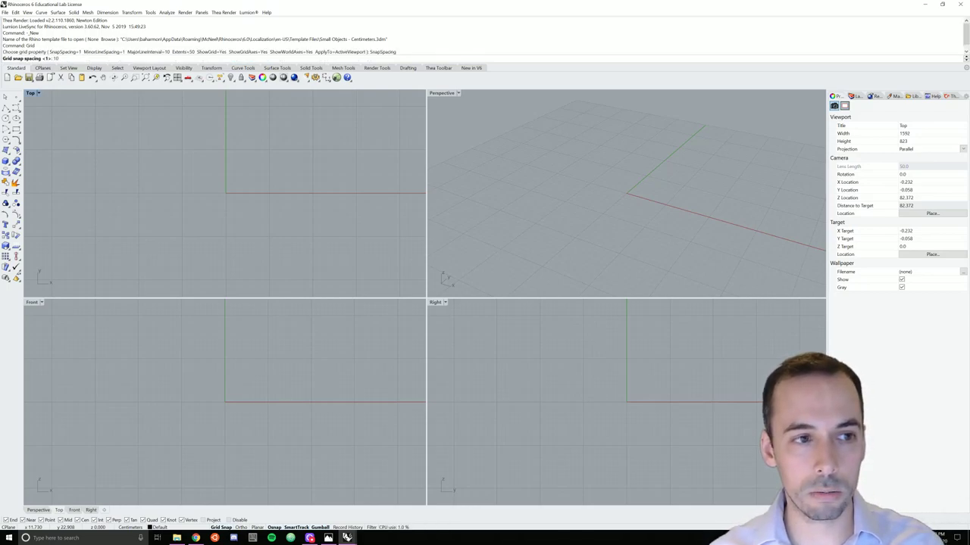
key(Return)
click(108, 58)
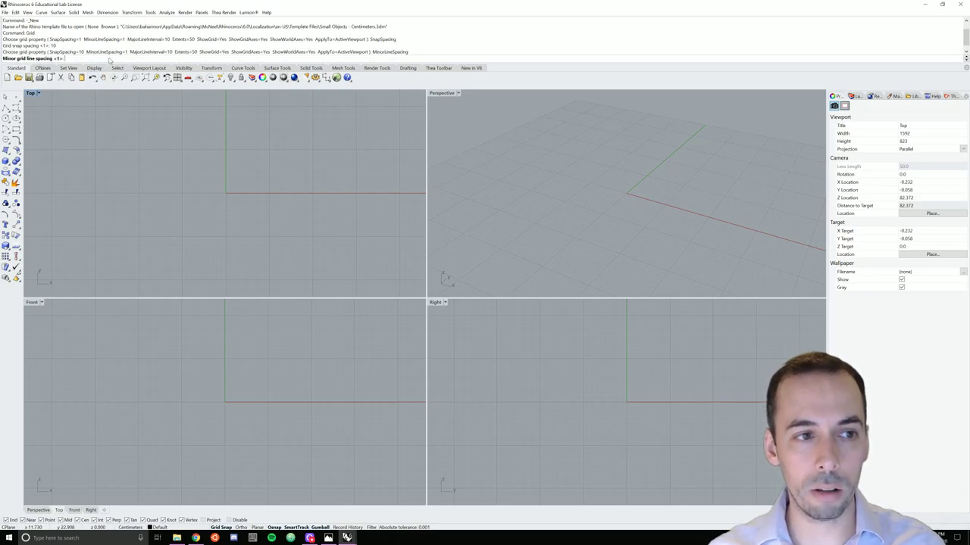
text(10)
key(Return)
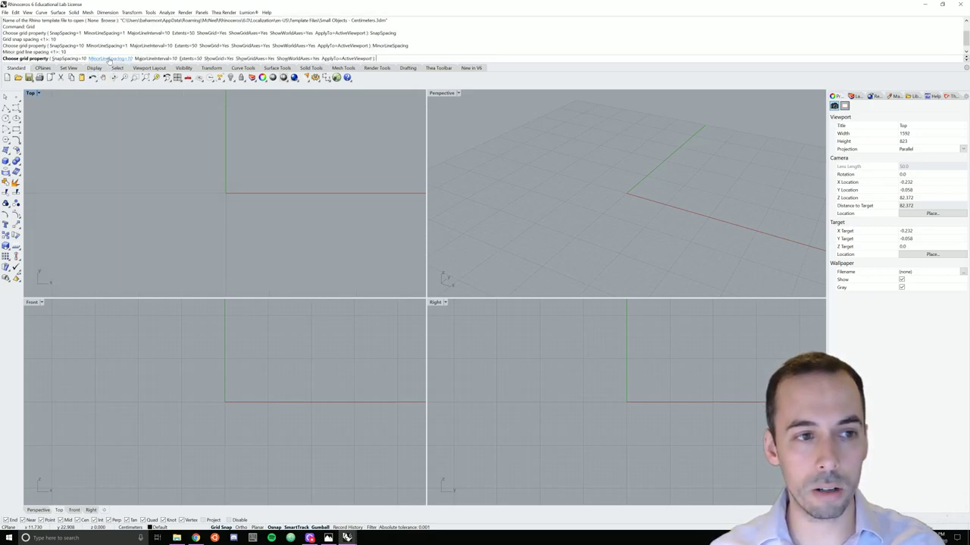
- Set the major grid line interval to 100 and the grid extents to 1000, applying the grid to all viewports
click(168, 59)
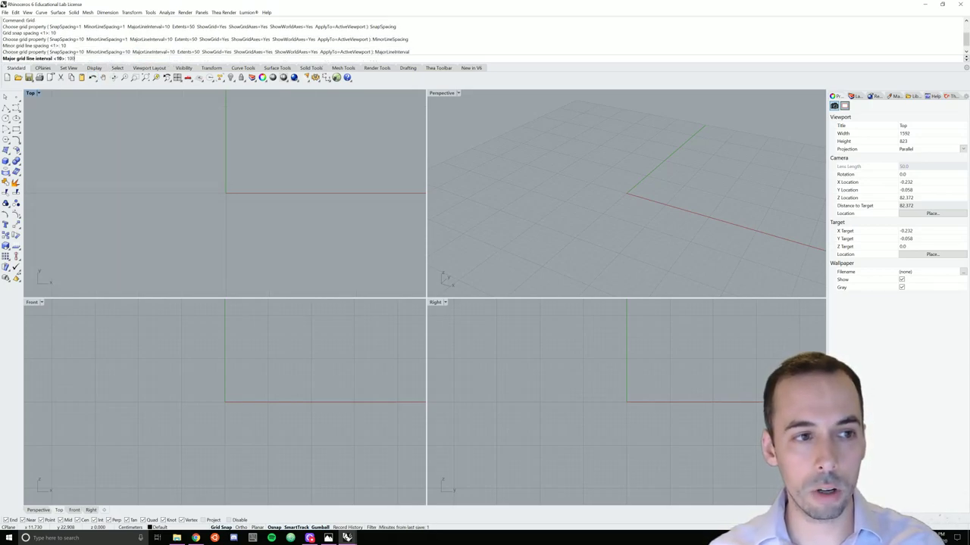
text(100)
key(Return)
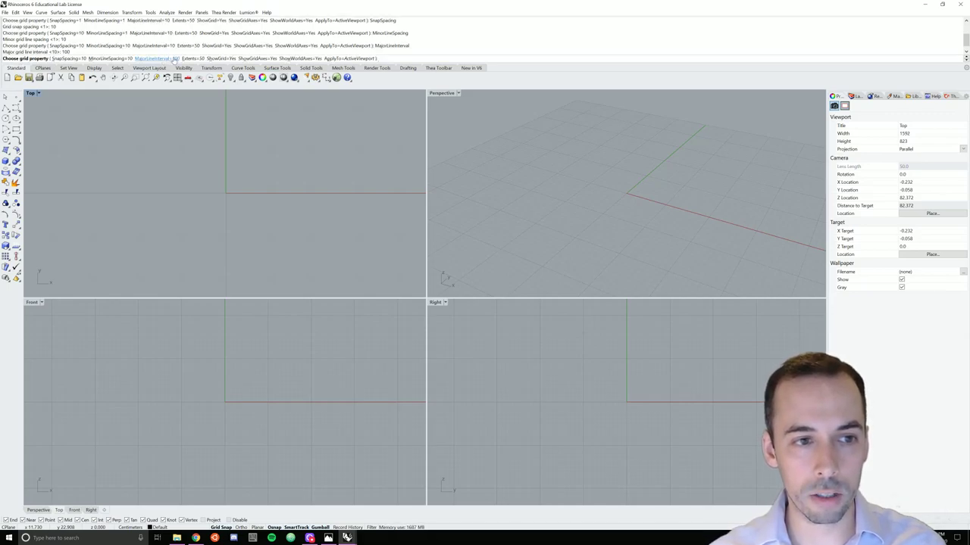
click(189, 58)
text(1000)
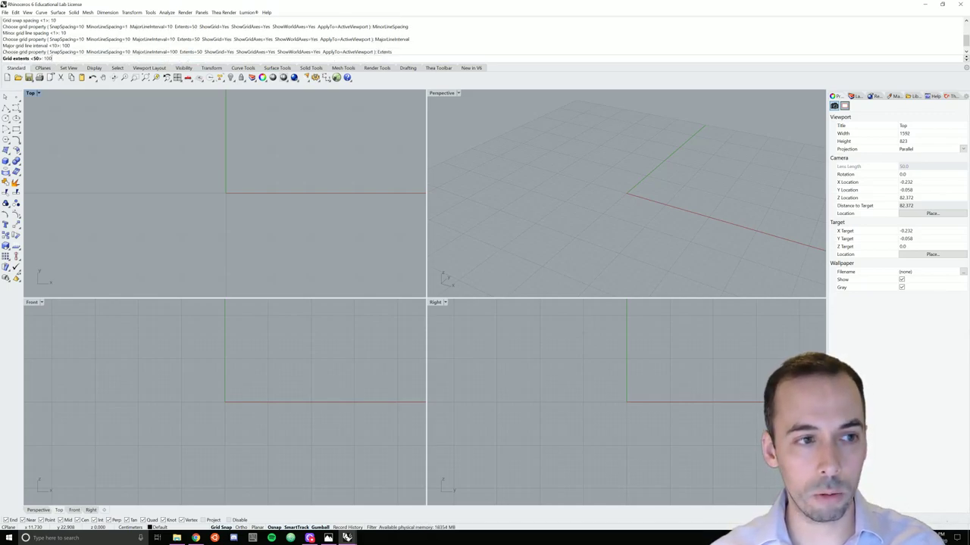
key(Return)
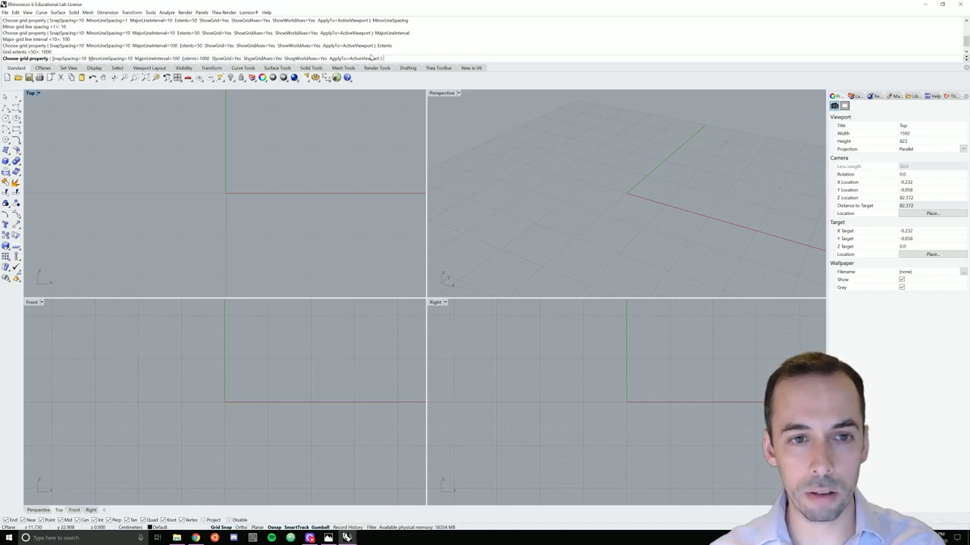
click(349, 58)
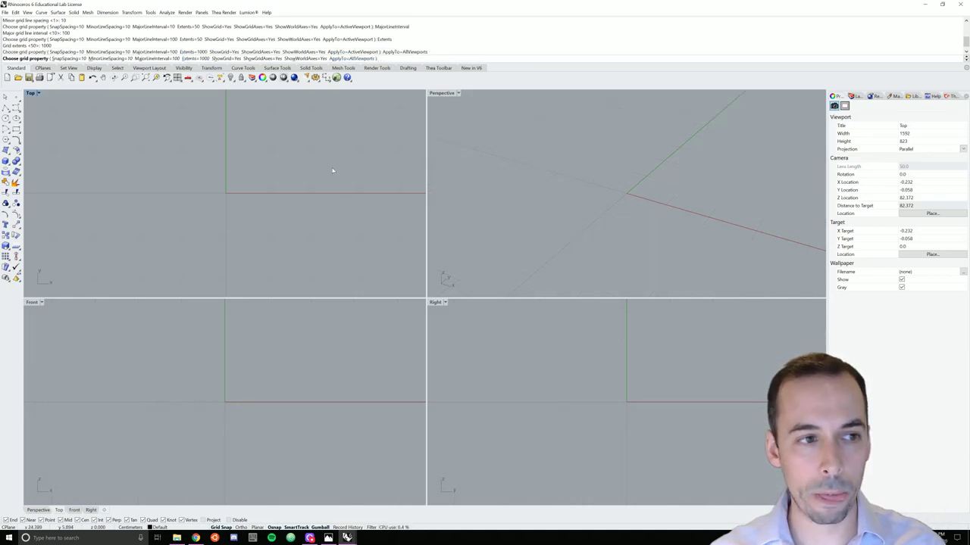
- Draw a 150 by 500 cm rectangle from the origin in the Top view
scroll(262, 152, down, 10)
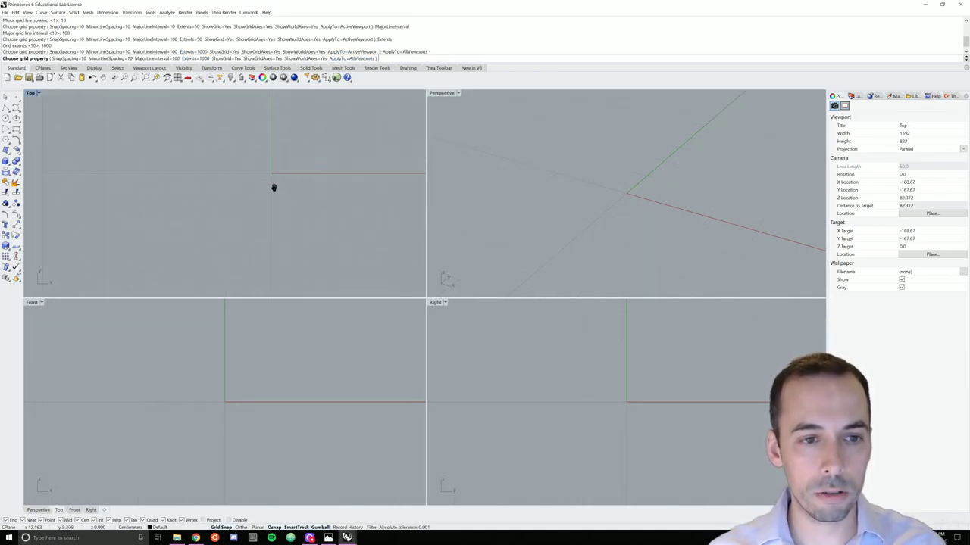
right_drag(227, 199, 178, 238)
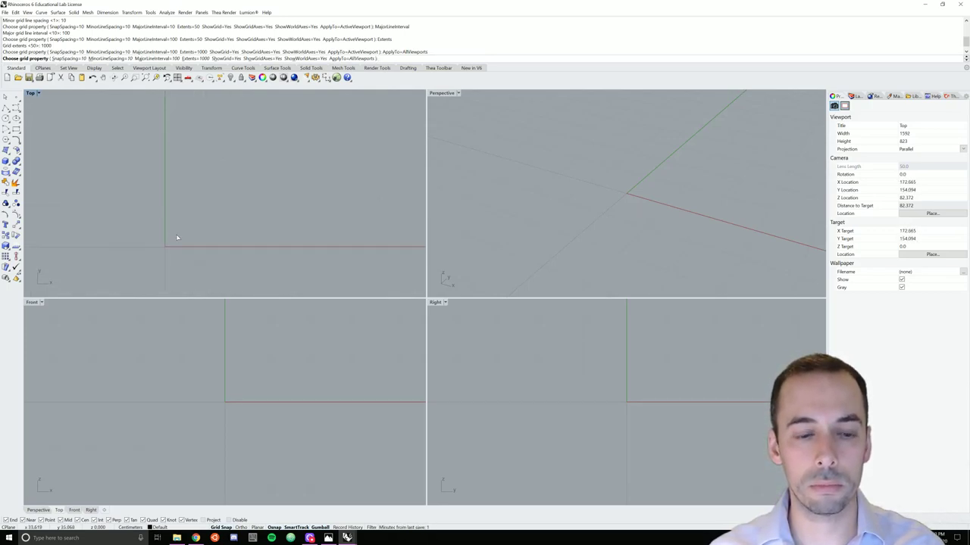
click(16, 129)
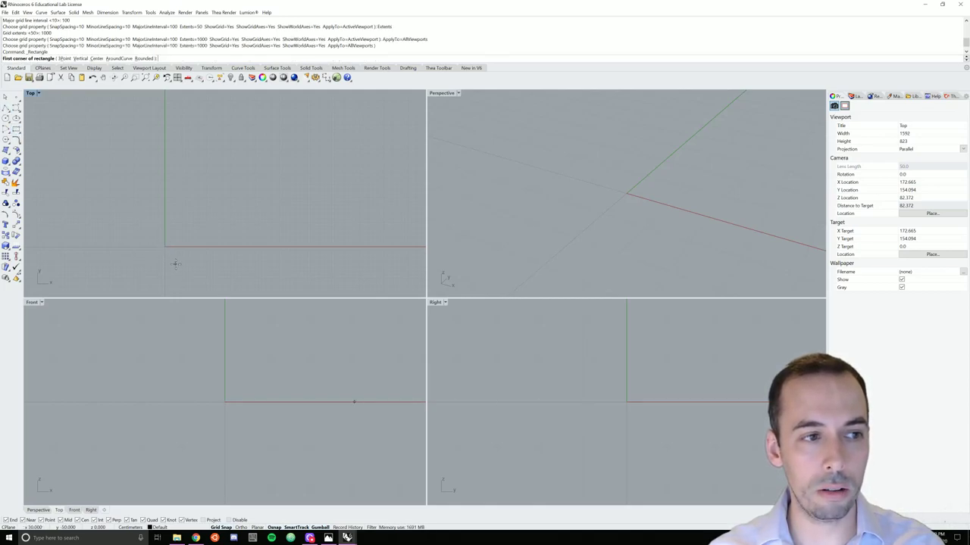
click(165, 246)
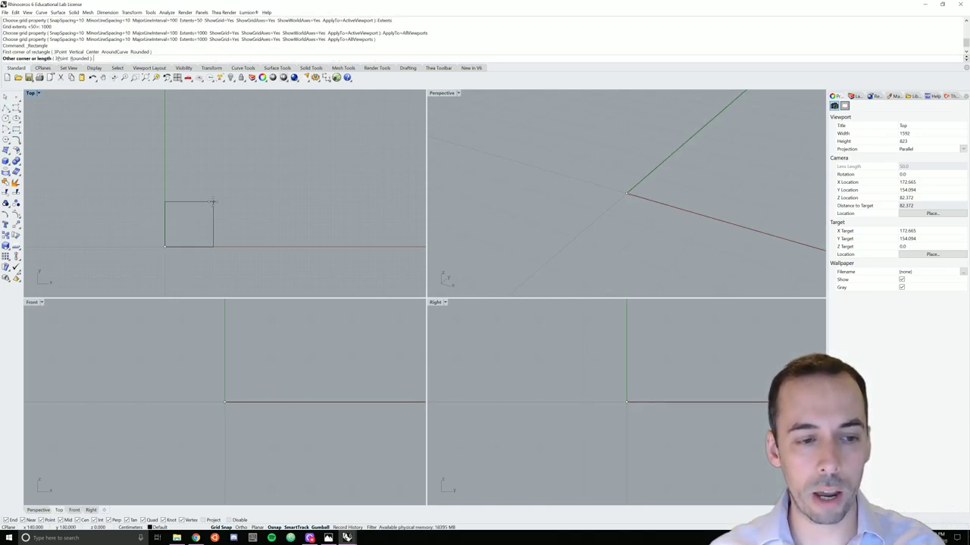
text(150)
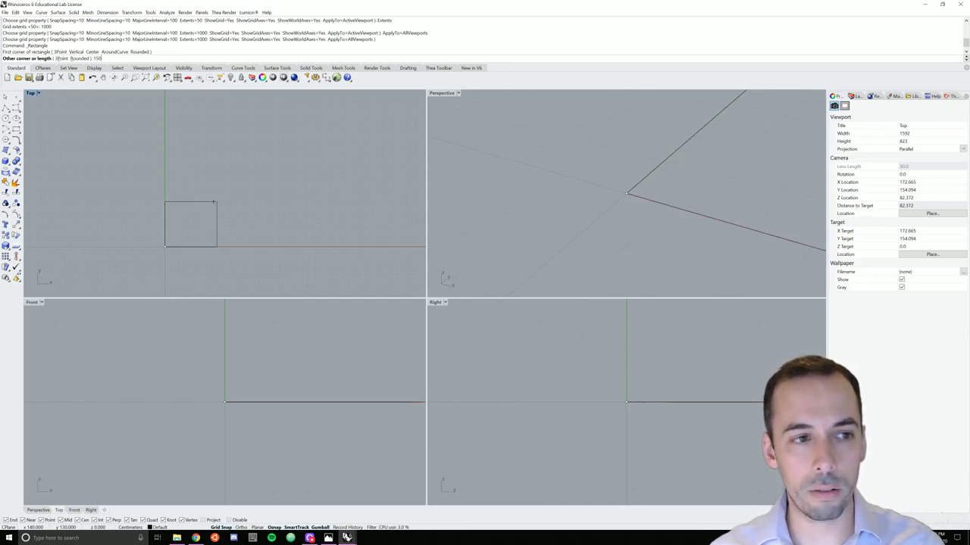
key(Return)
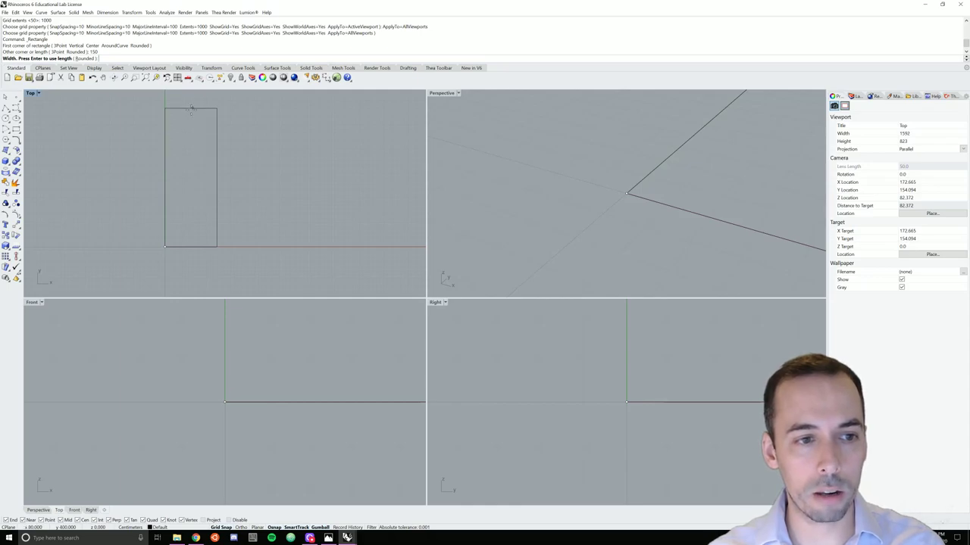
text(500)
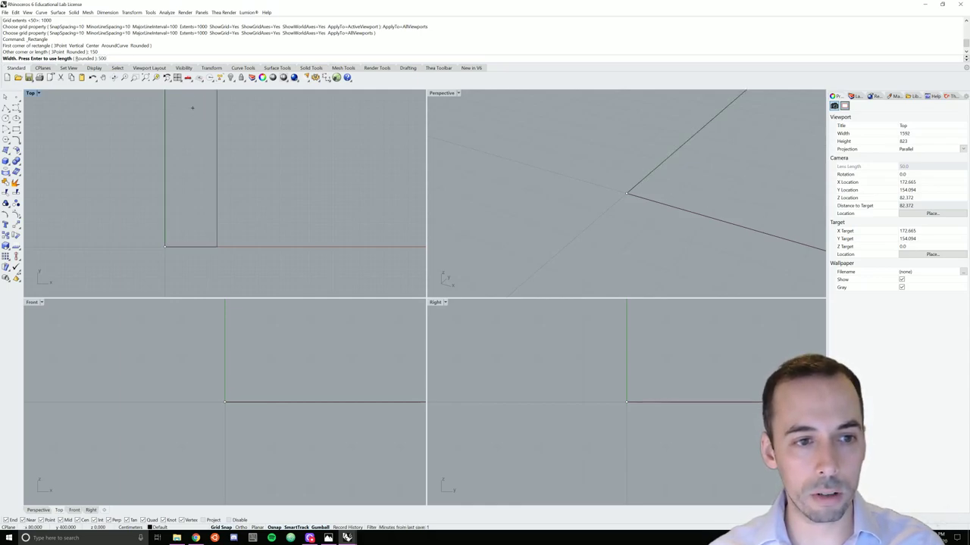
key(Return)
- Zoom all viewports to the extents of the rectangle
right_drag(208, 166, 212, 186)
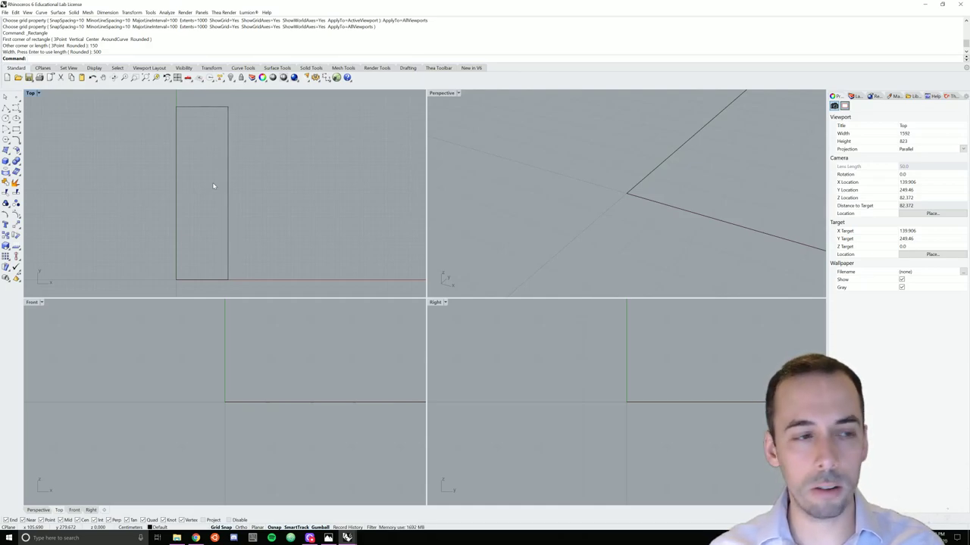
text(z)
key(Return)
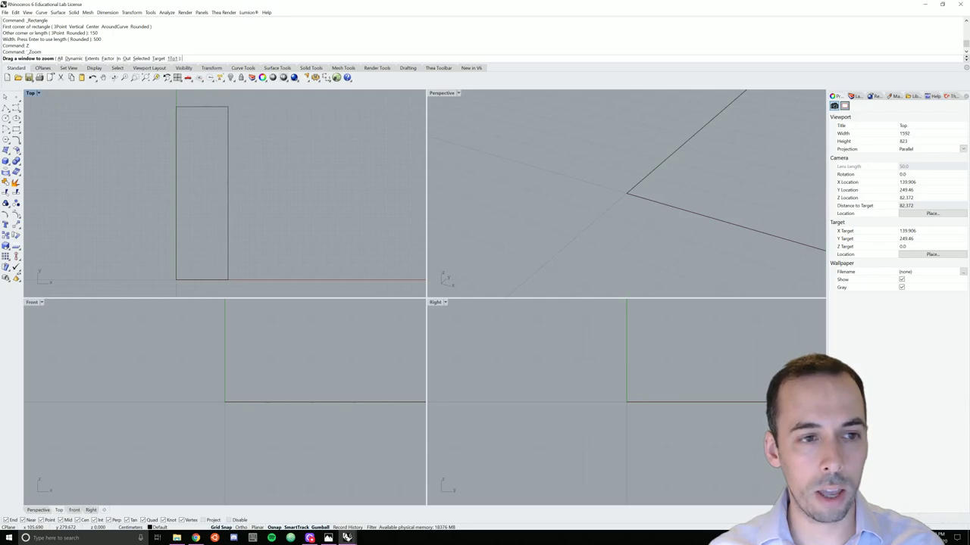
text(a)
key(Return)
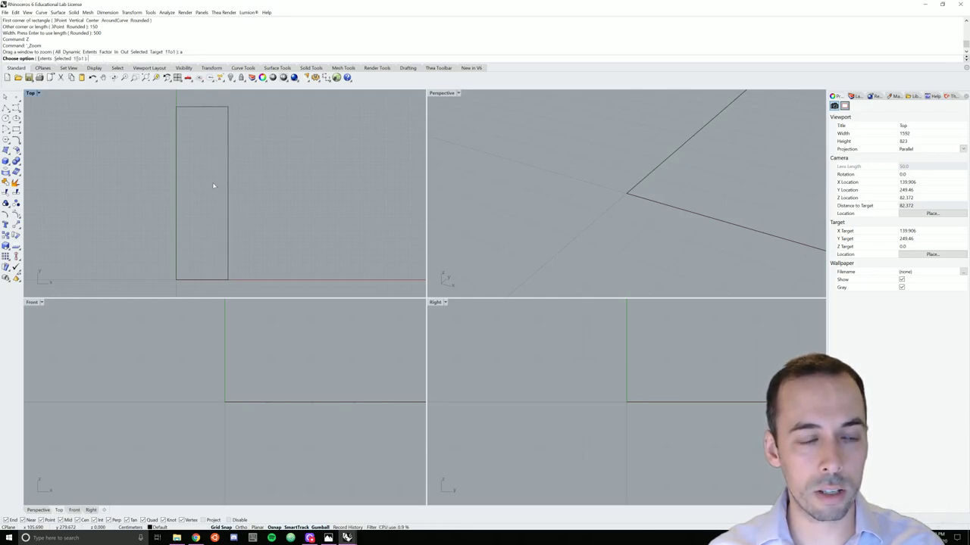
key(Return)
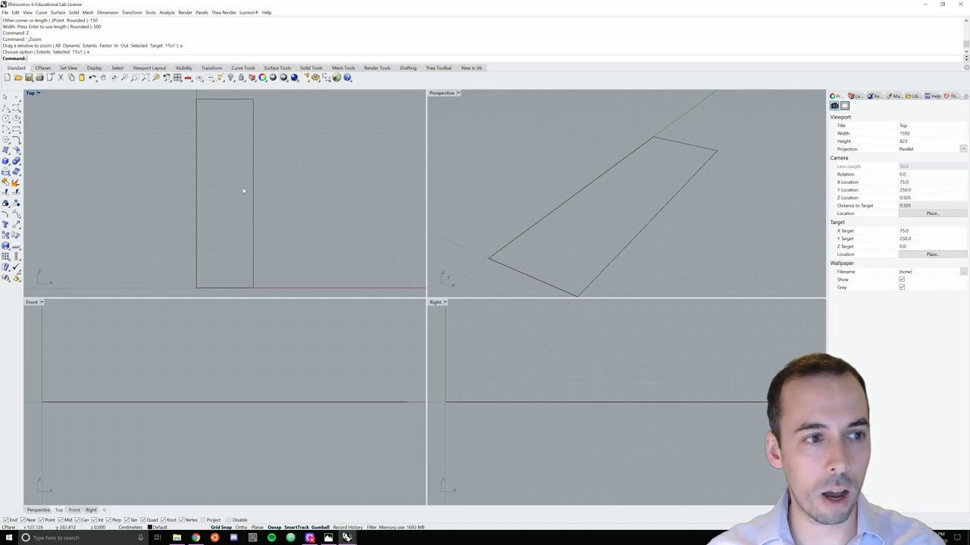
- Draw a 150 cm wide, 70 cm high rectangle from the origin in the Front view
right_drag(197, 328, 218, 440)
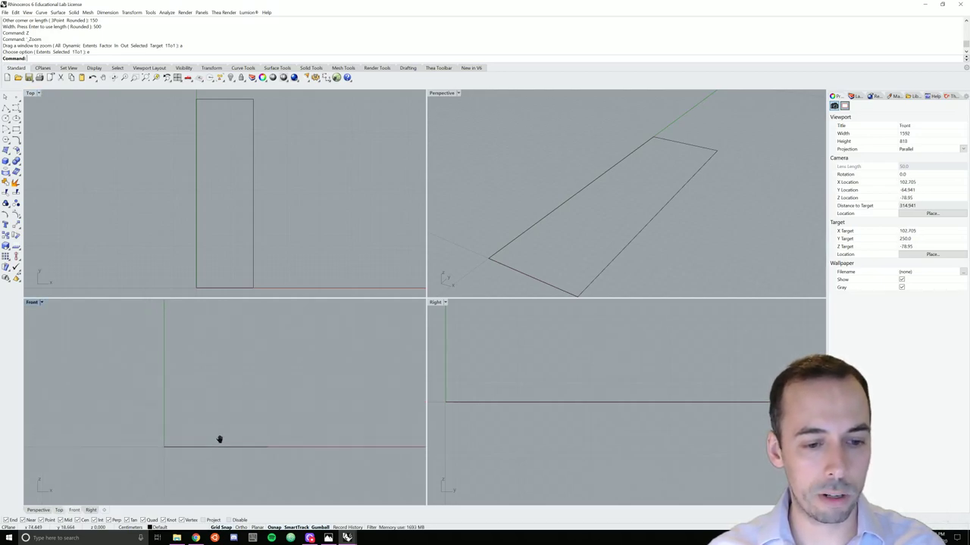
click(7, 129)
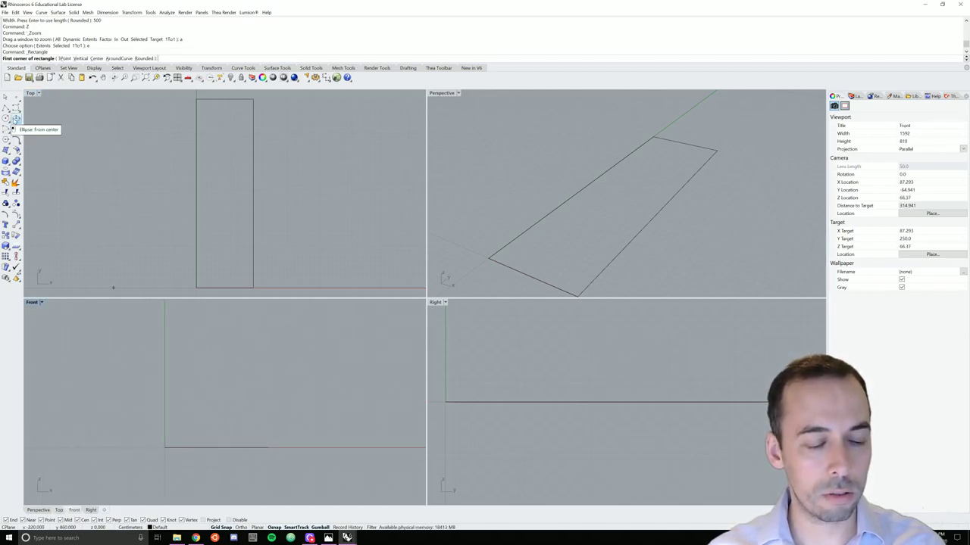
click(161, 447)
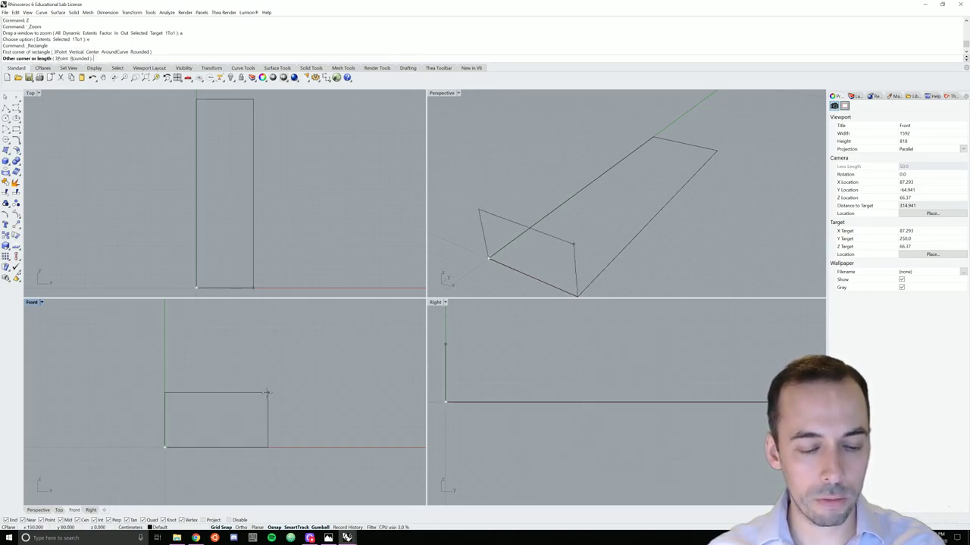
text(150)
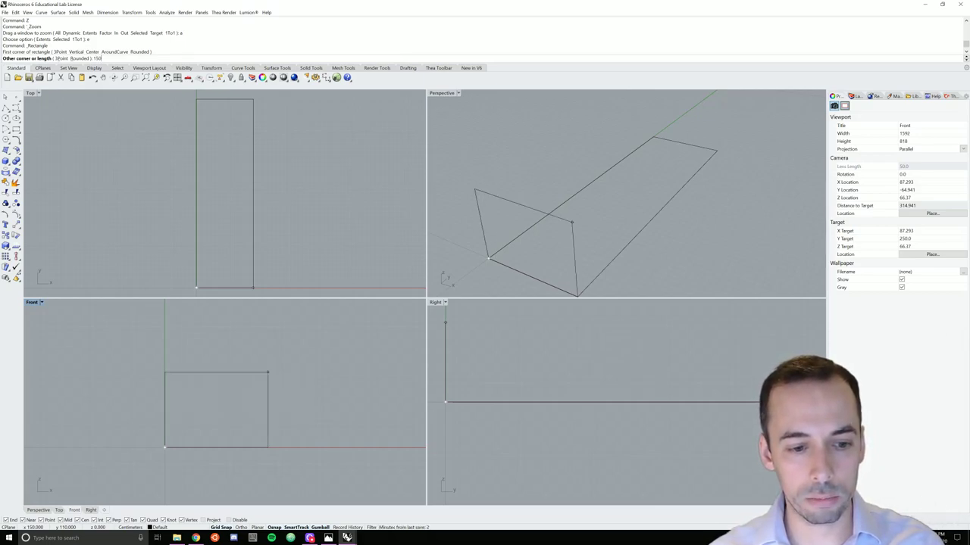
key(Return)
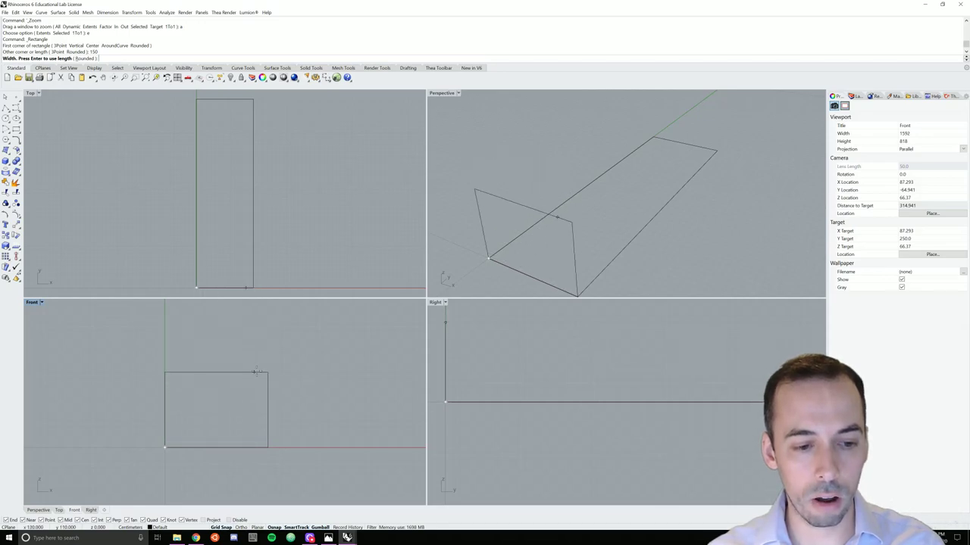
text(75)
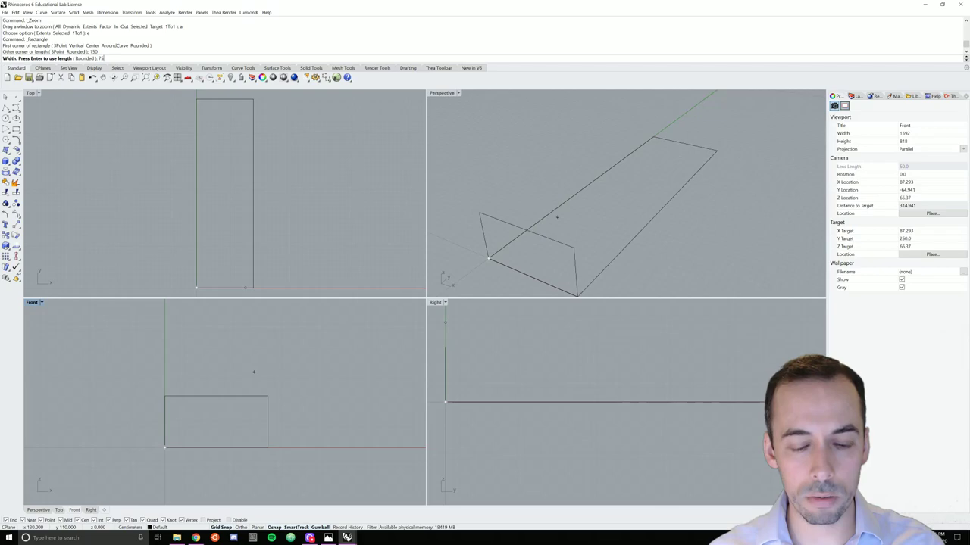
key(BackSpace)
text(0)
key(Return)
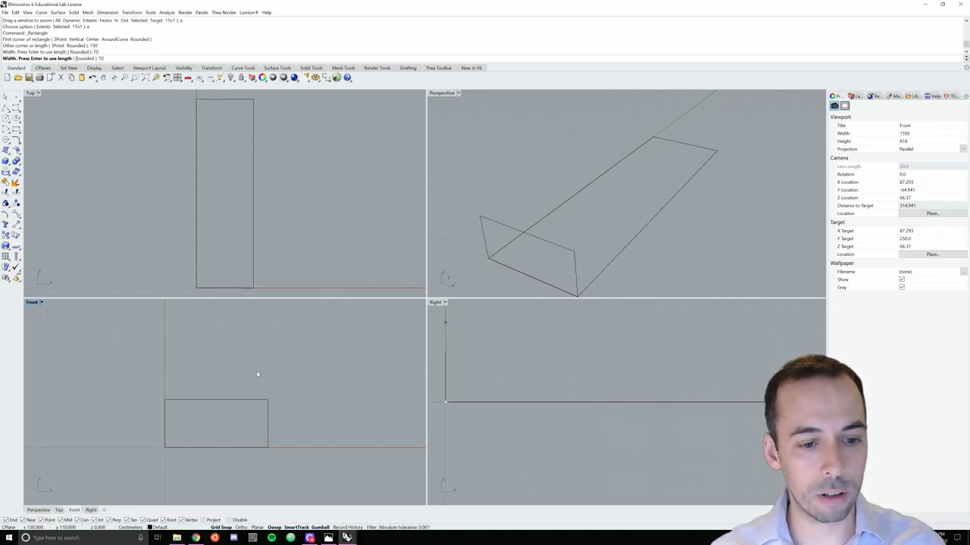
right_drag(593, 190, 560, 155)
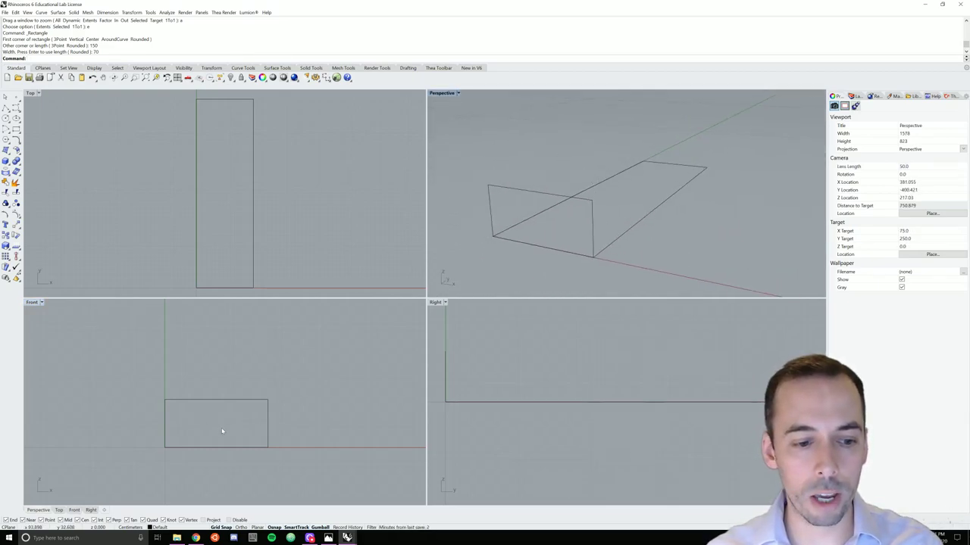
- In the Front view, draw a 130 by 20 cm rectangle inside the end outline, offset 10 cm from its lower-left corner
scroll(220, 432, up, 3)
right_drag(210, 435, 237, 379)
scroll(225, 367, up, 2)
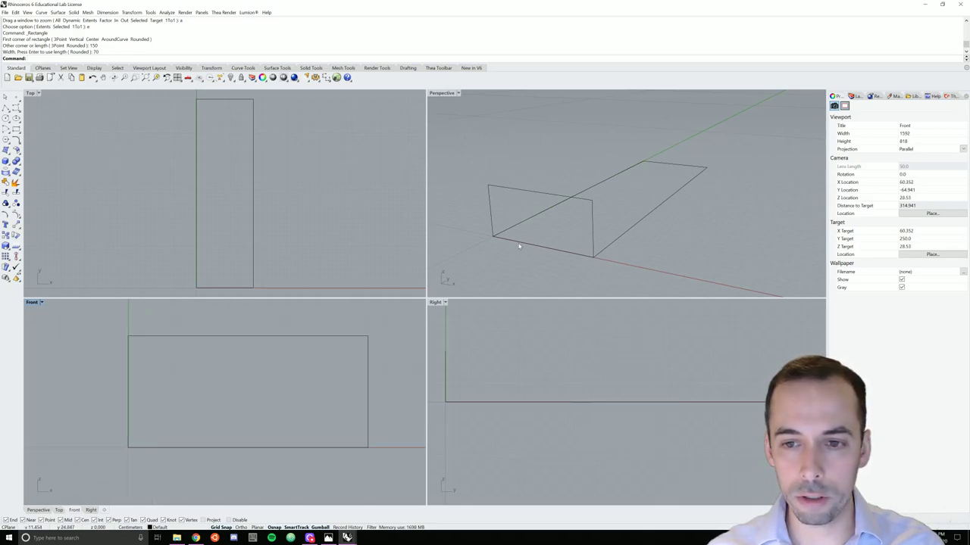
click(233, 338)
right_drag(266, 370, 230, 363)
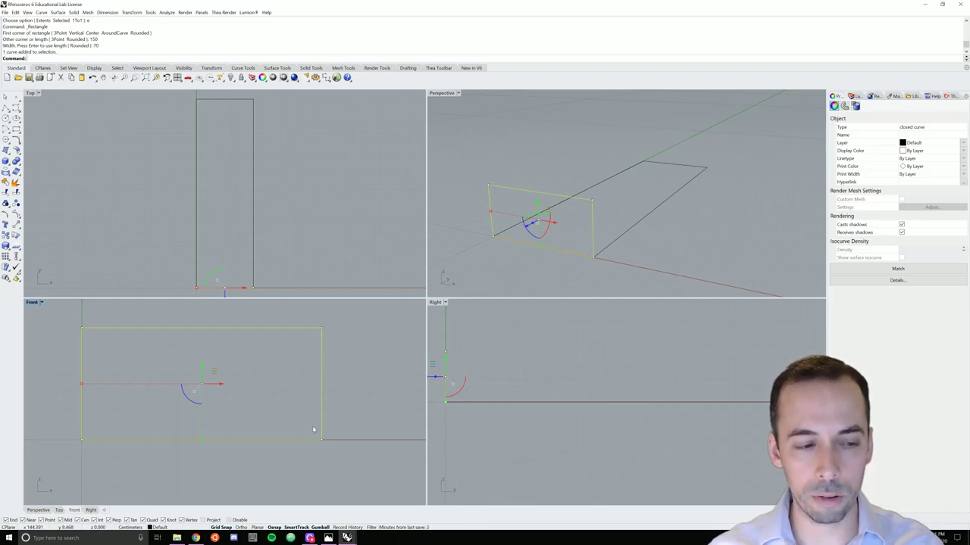
click(16, 128)
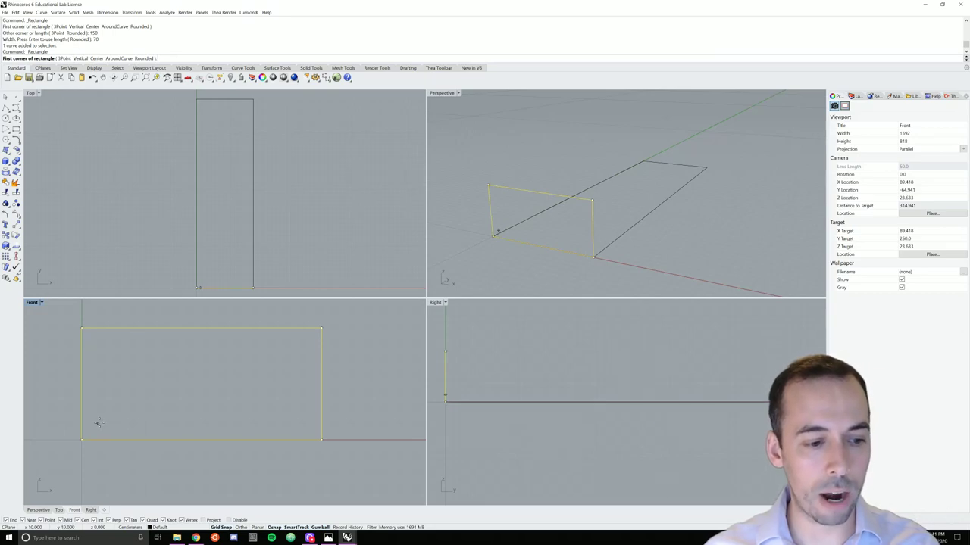
click(97, 422)
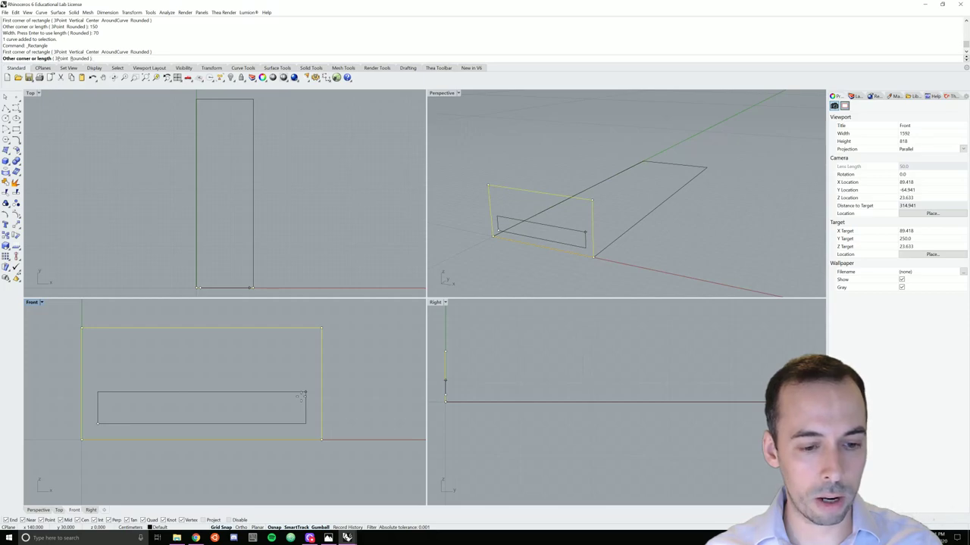
click(301, 395)
- Draw a 130 cm wide, 1 cm high rectangle from the upper-left corner of the inner rectangle in the Front view
scroll(303, 398, up, 3)
right_drag(318, 409, 356, 416)
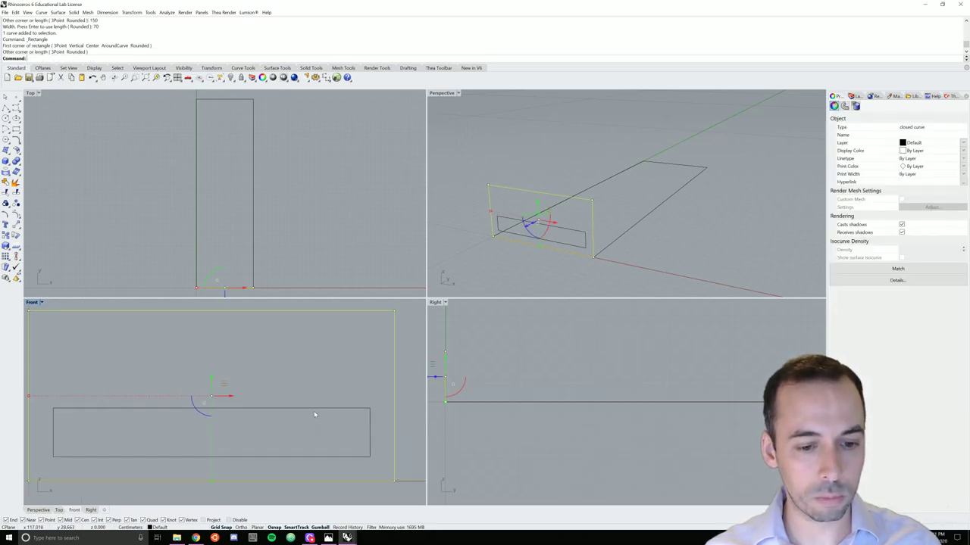
click(16, 129)
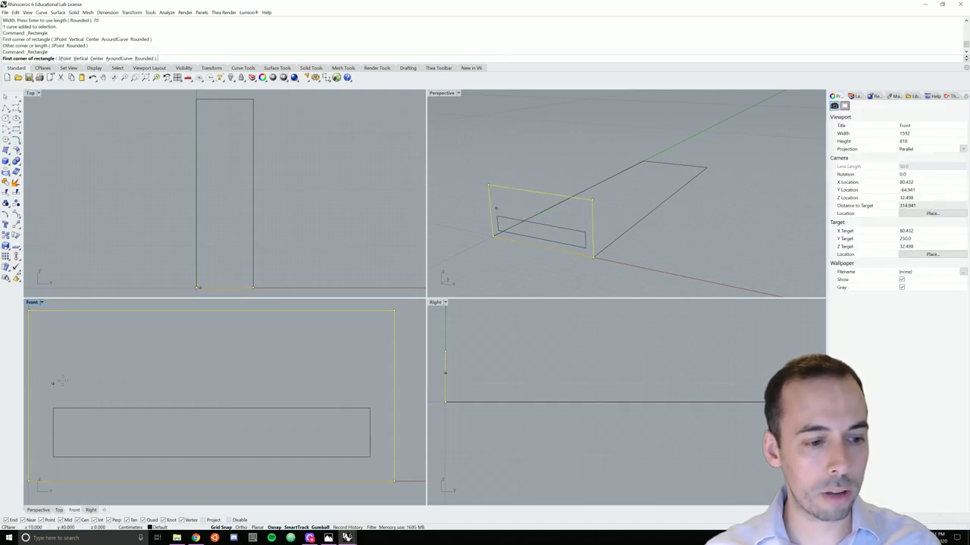
click(53, 409)
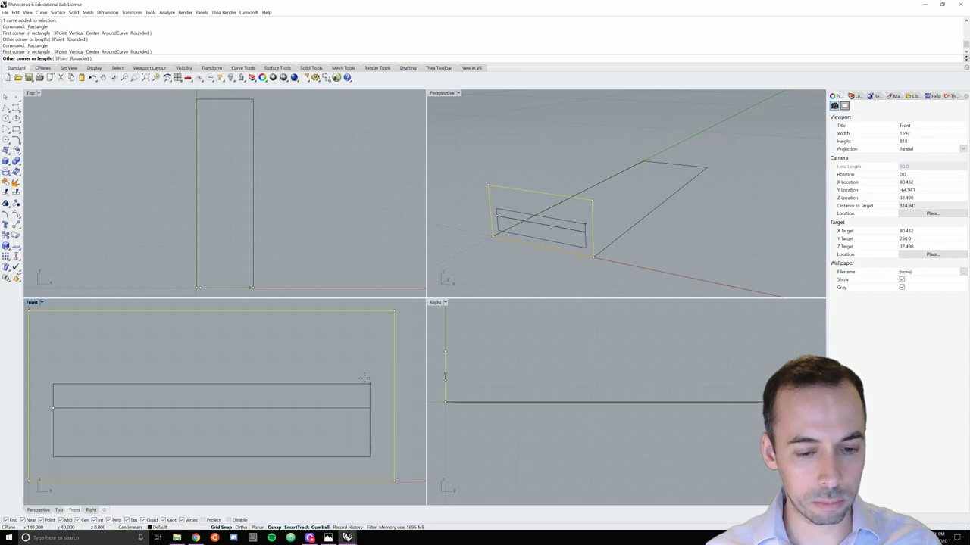
text(130)
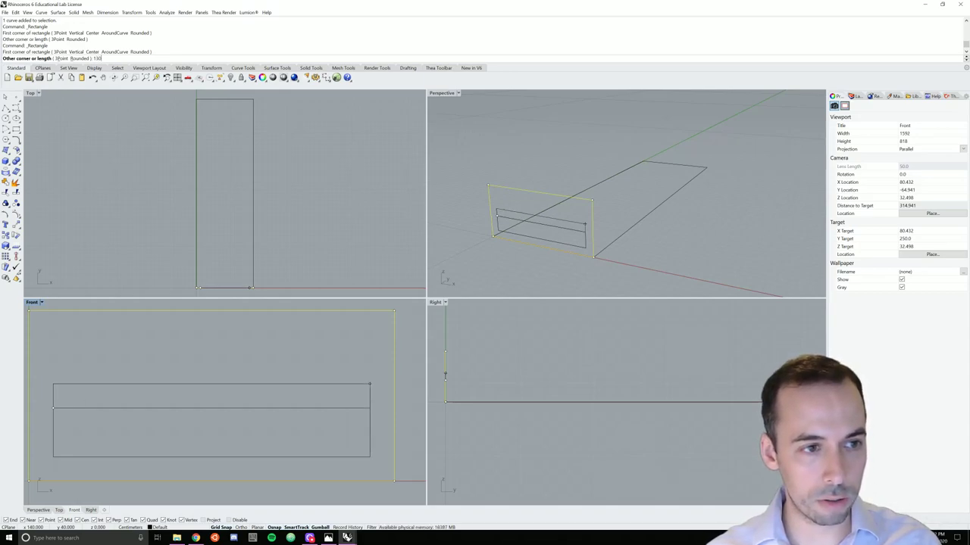
key(Return)
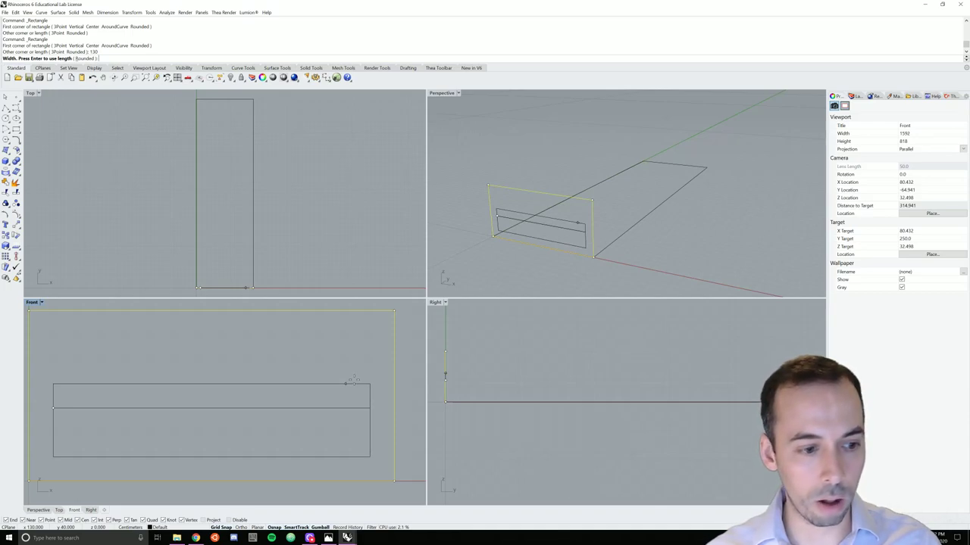
text(21)
key(Return)
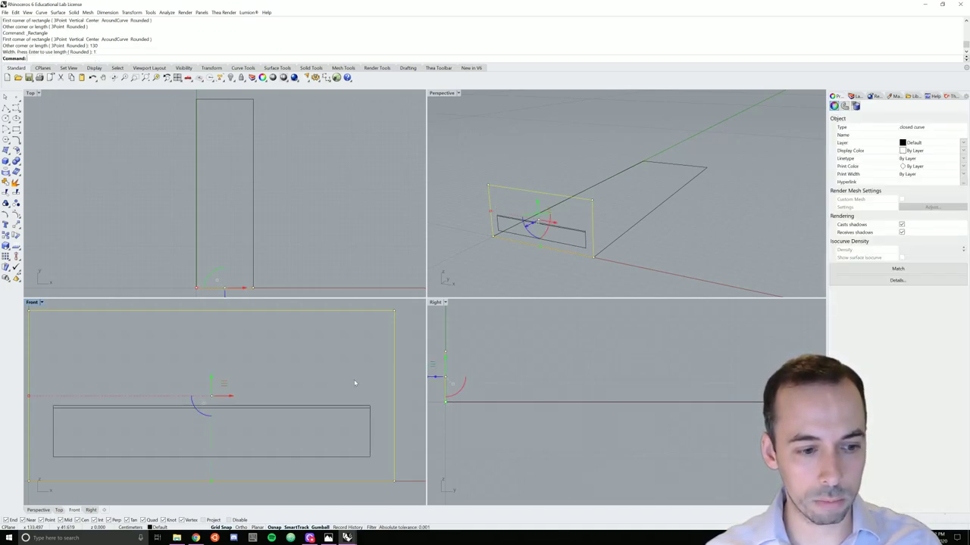
key(Escape)
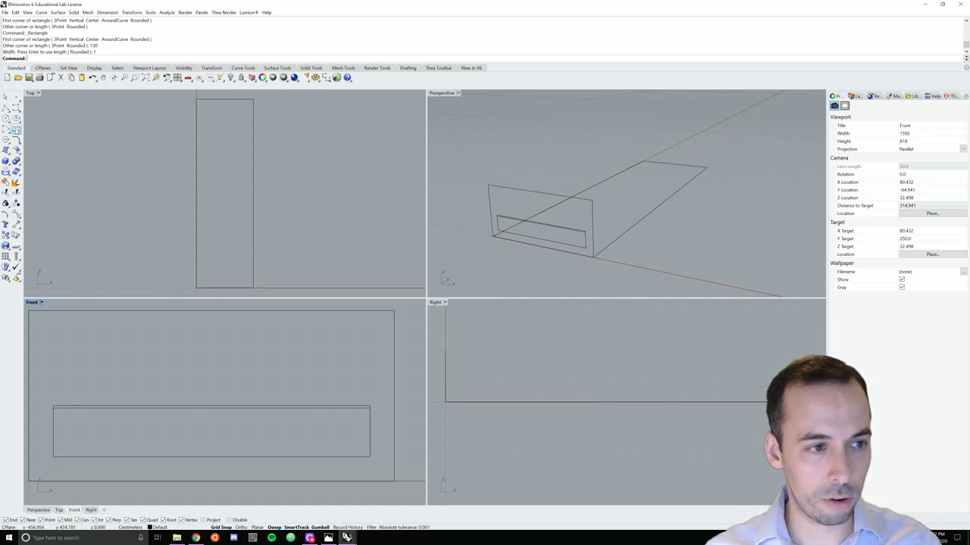
- Draw a 130 by 39 cm rectangle from the thin strip's upper-left corner up to the height of the outer outline
click(16, 128)
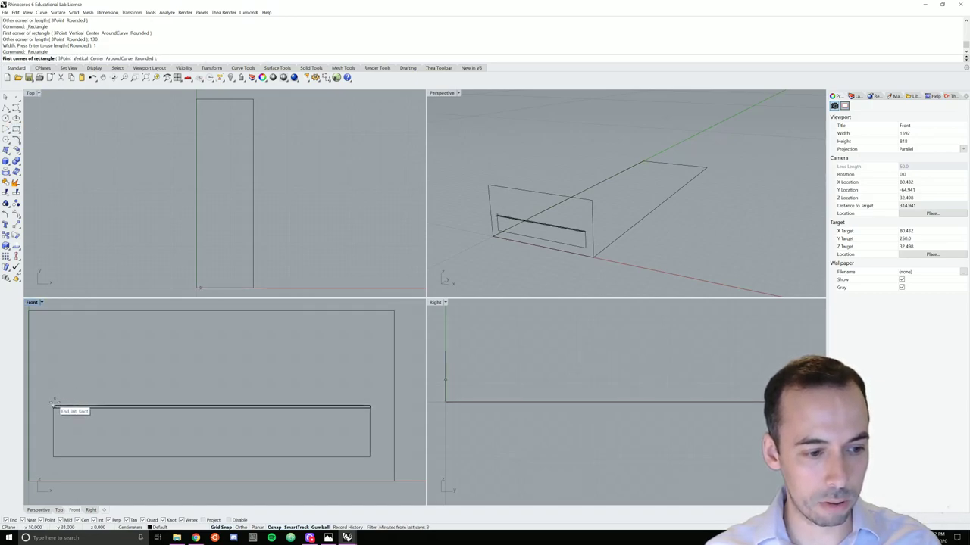
click(53, 407)
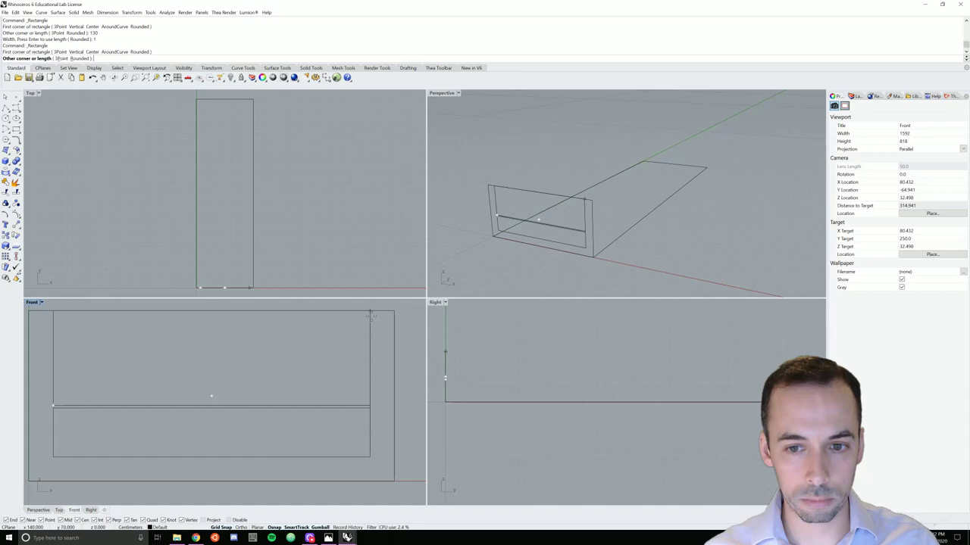
click(372, 319)
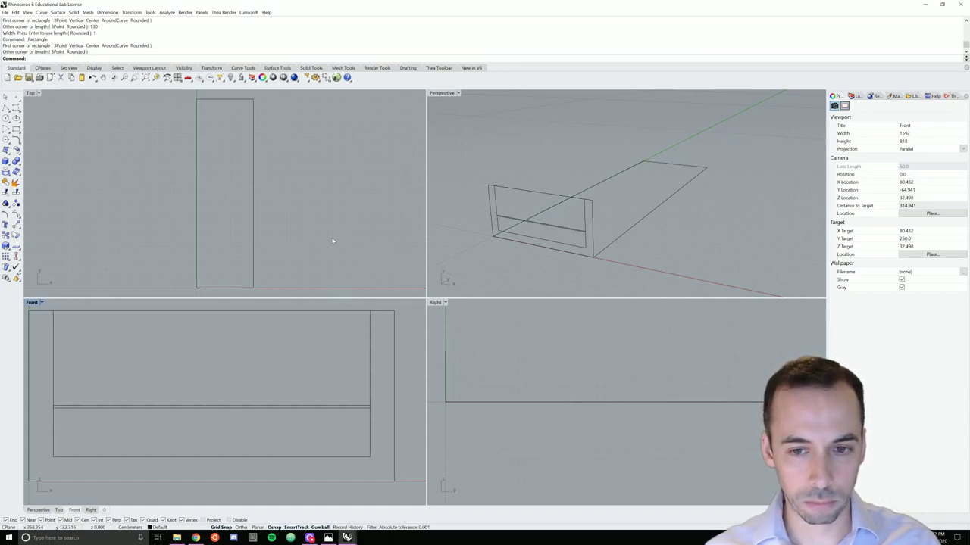
- Select the three inner rectangles and move them 10 cm along Y, inward from the planter's end outline
scroll(335, 241, down, 5)
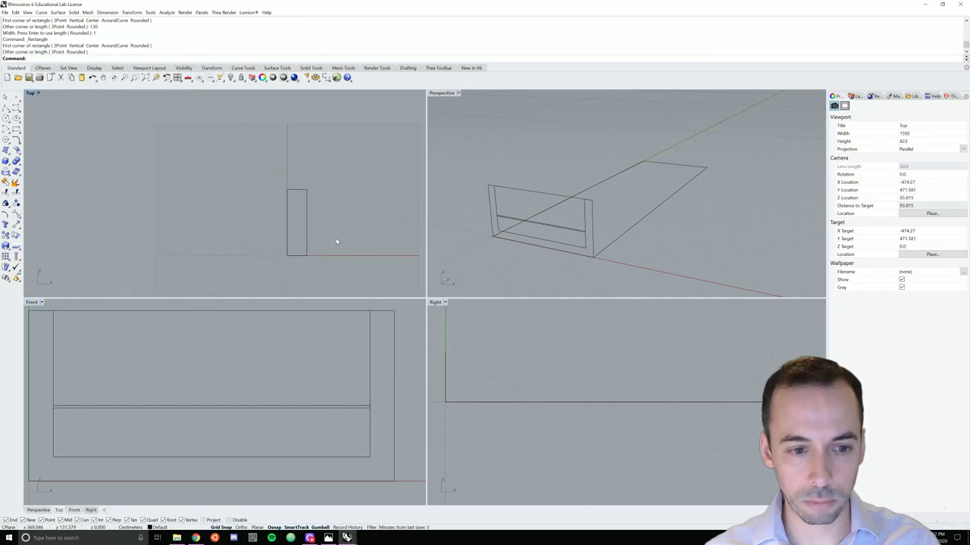
scroll(562, 194, down, 3)
right_drag(562, 194, 557, 183)
scroll(557, 184, up, 5)
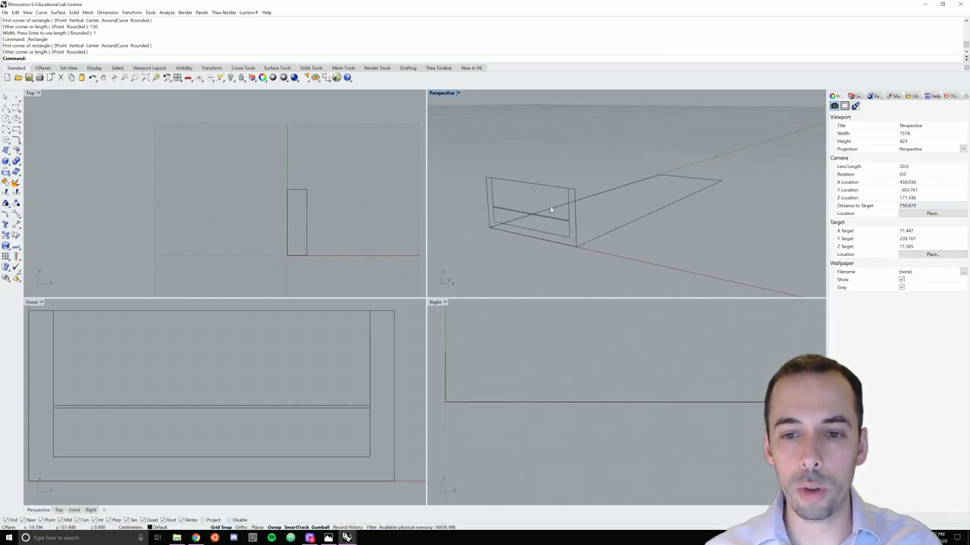
click(576, 231)
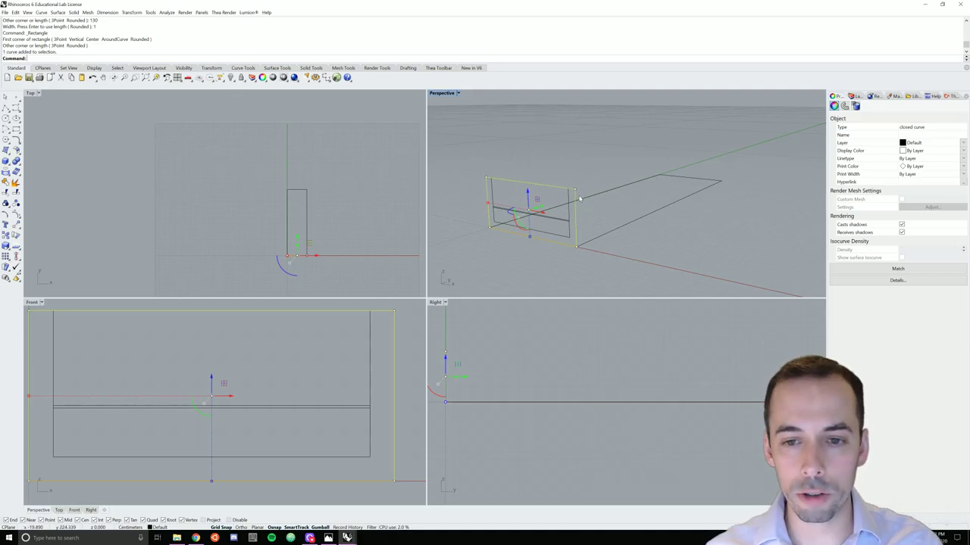
key(Escape)
scroll(575, 240, up, 5)
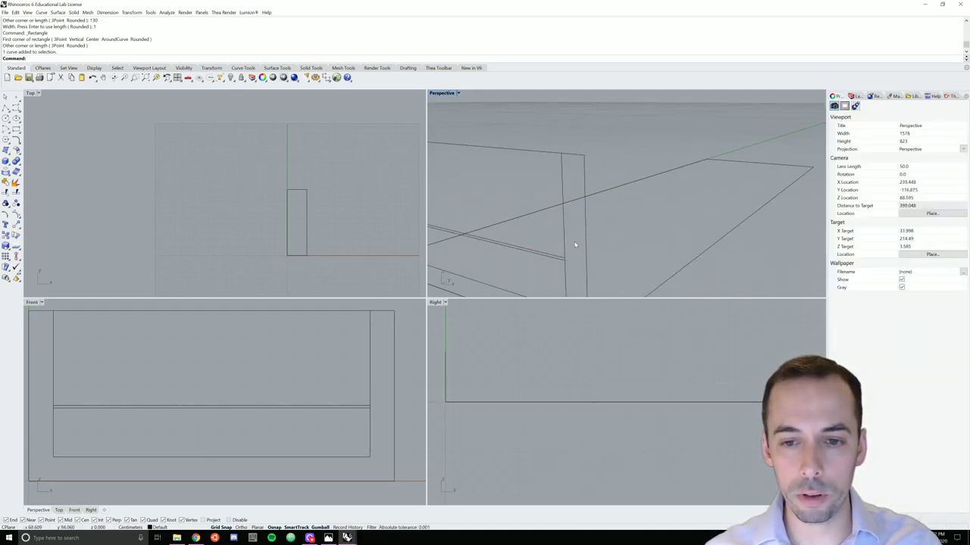
key(ctrl+a)
scroll(542, 249, down, 5)
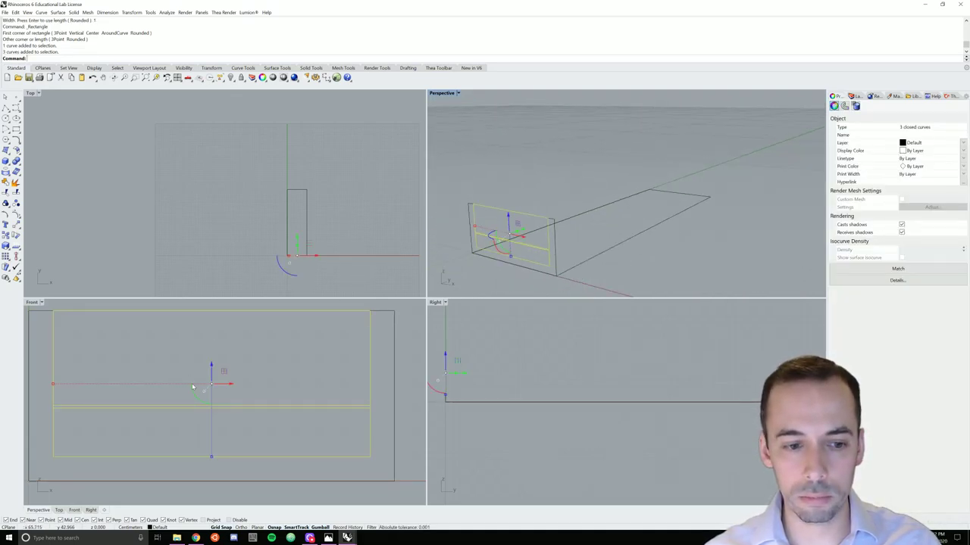
scroll(298, 253, up, 5)
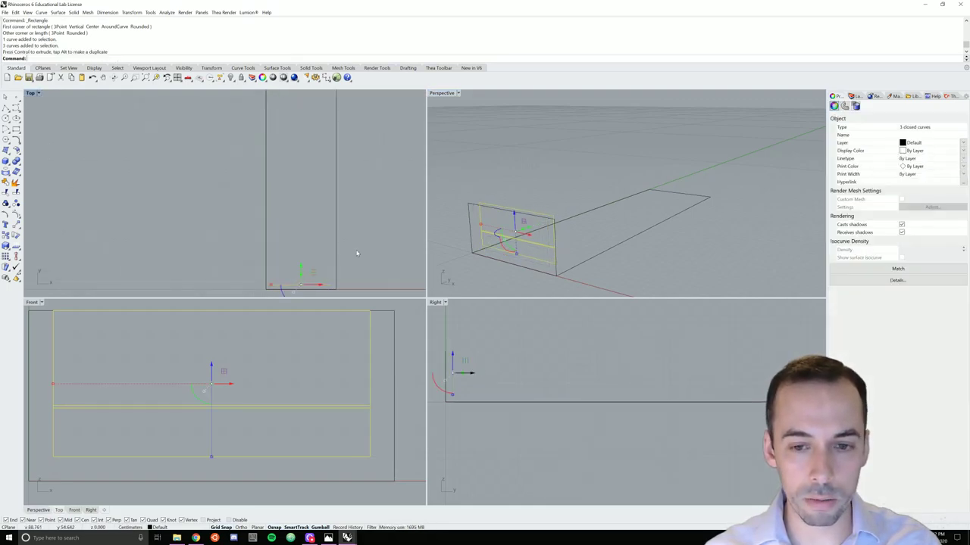
click(602, 218)
right_drag(602, 218, 514, 237)
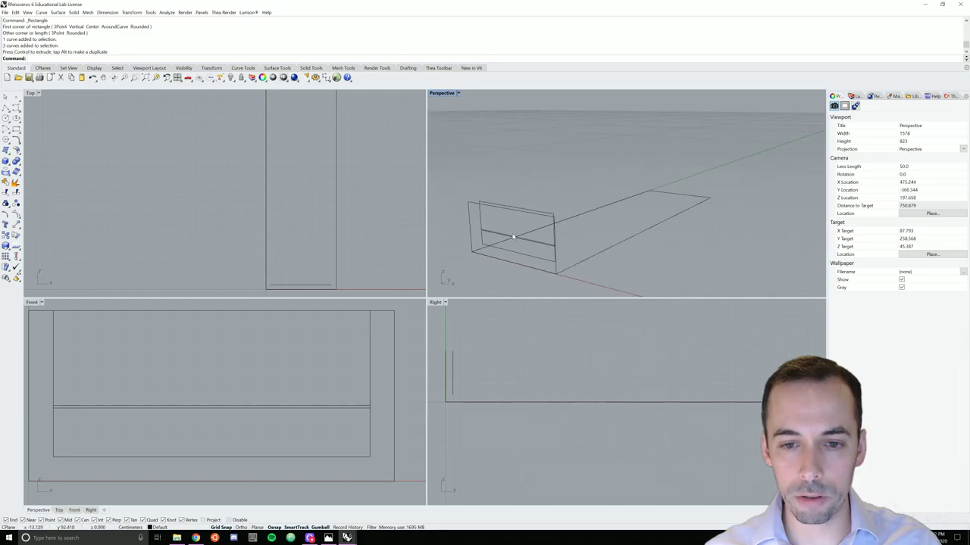
- Extrude the outer end rectangle 500 cm as a solid, up to the far edge of the base rectangle
click(468, 220)
right_drag(492, 193, 506, 193)
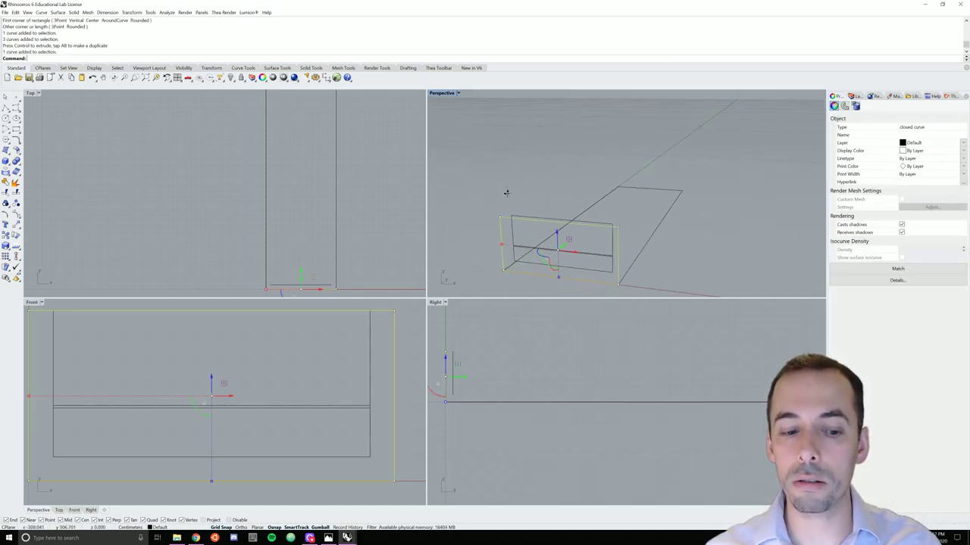
text(extr)
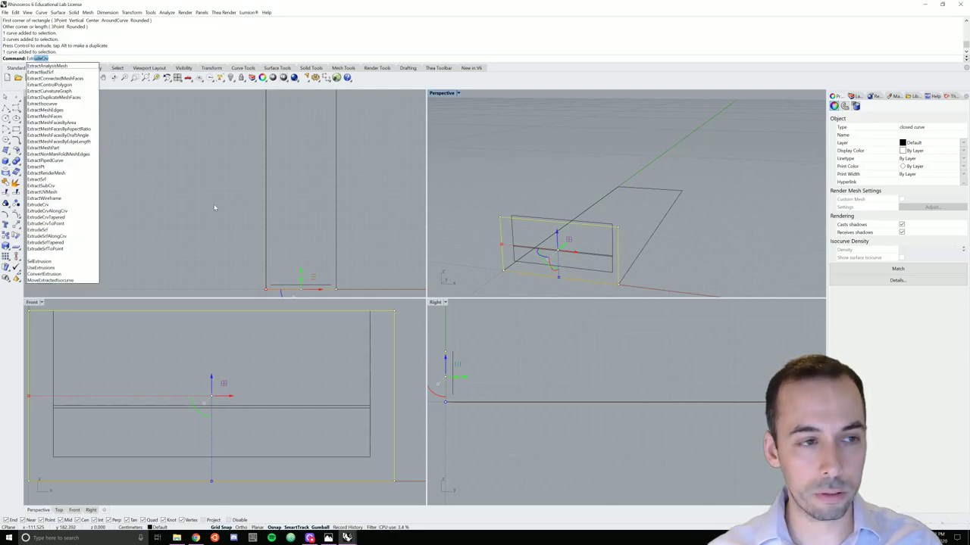
key(Return)
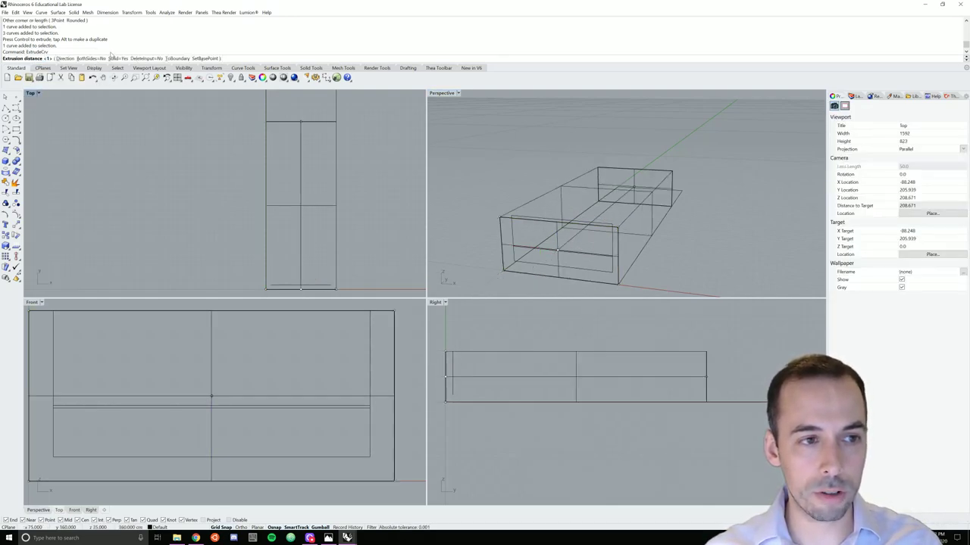
right_drag(256, 206, 268, 187)
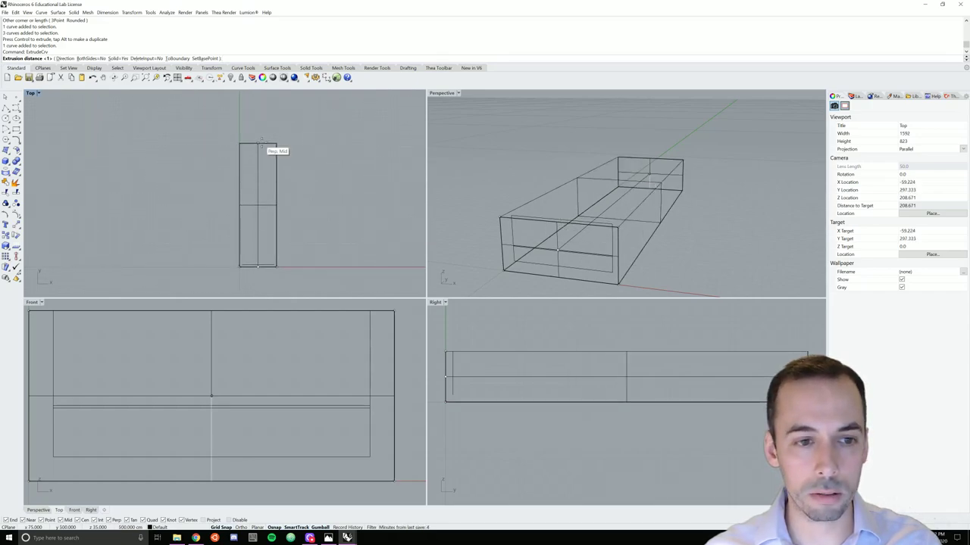
key(Escape)
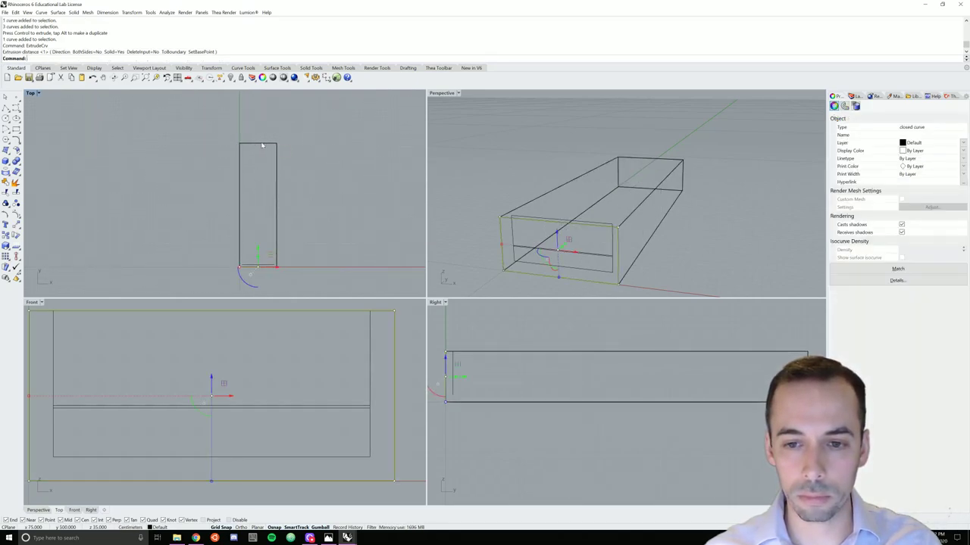
- Set the Perspective viewport's display mode to Ghosted and clear the selection
click(458, 94)
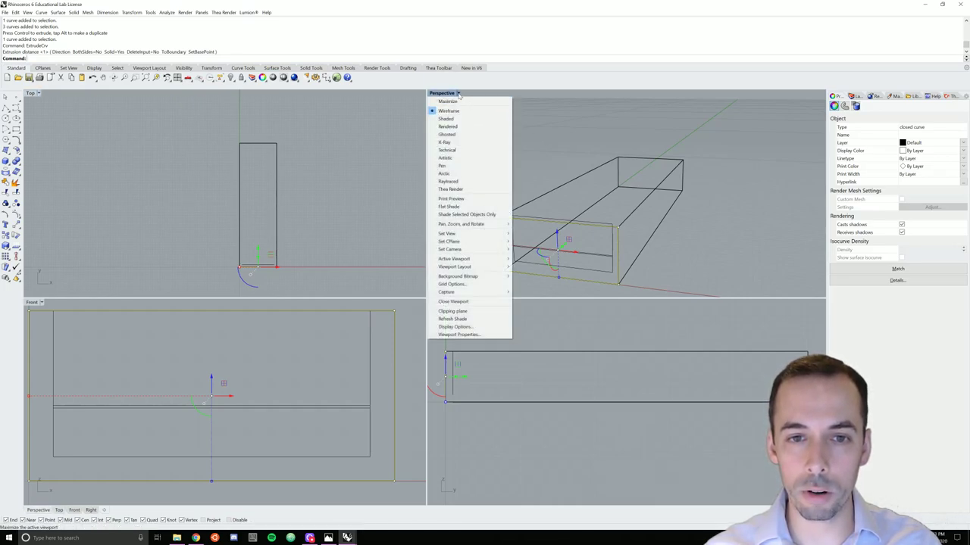
click(454, 134)
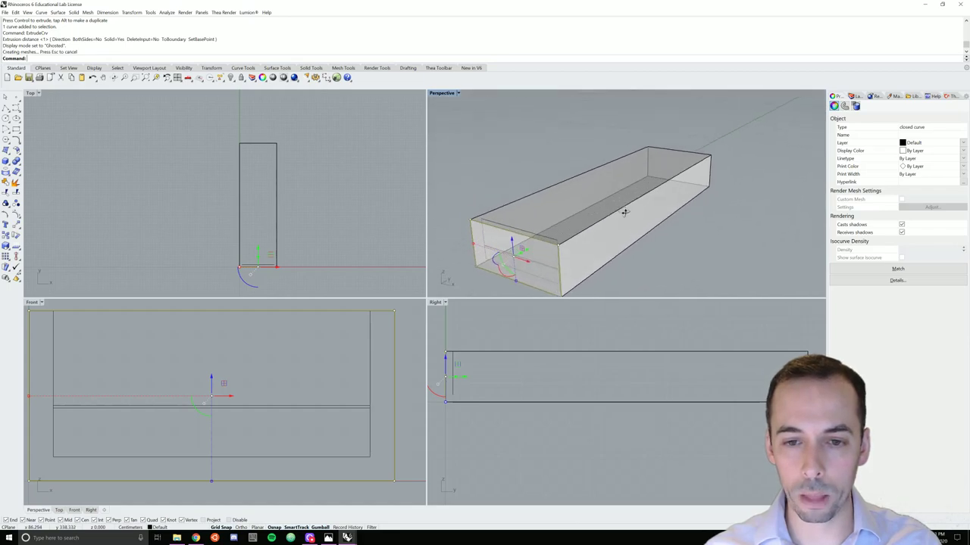
click(499, 159)
- Extrude the three inner rectangles together 480 cm as solids, ending 10 cm short of the box's far end
scroll(252, 275, up, 5)
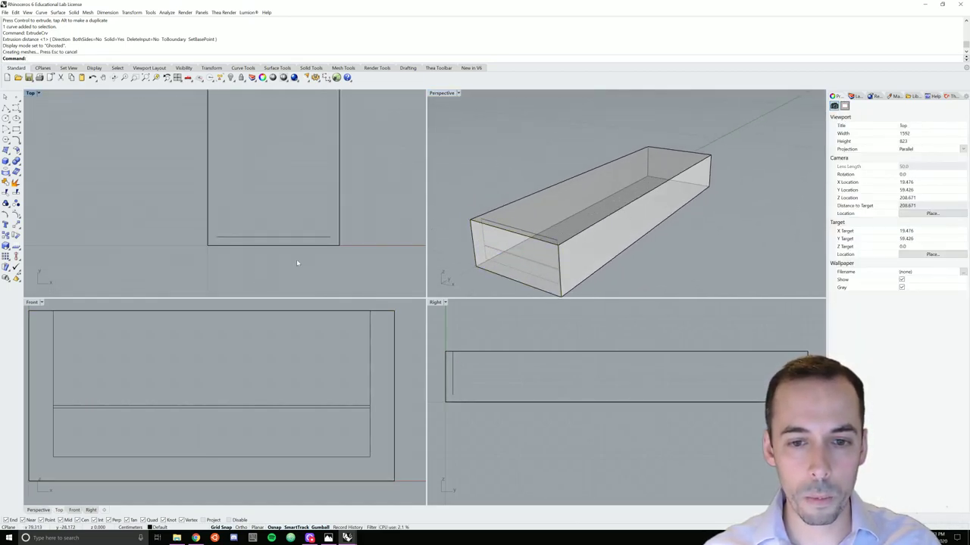
drag(380, 428, 339, 394)
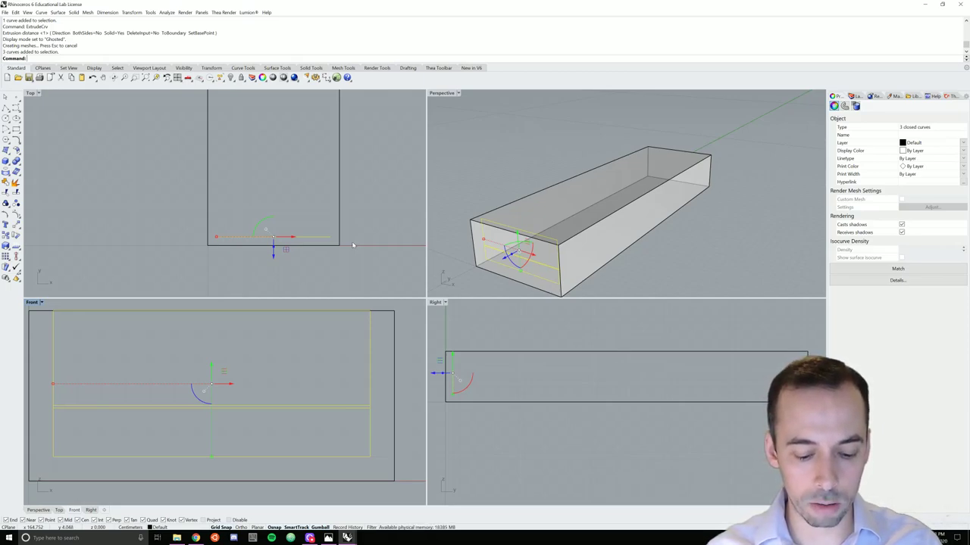
key(Return)
scroll(351, 241, down, 2)
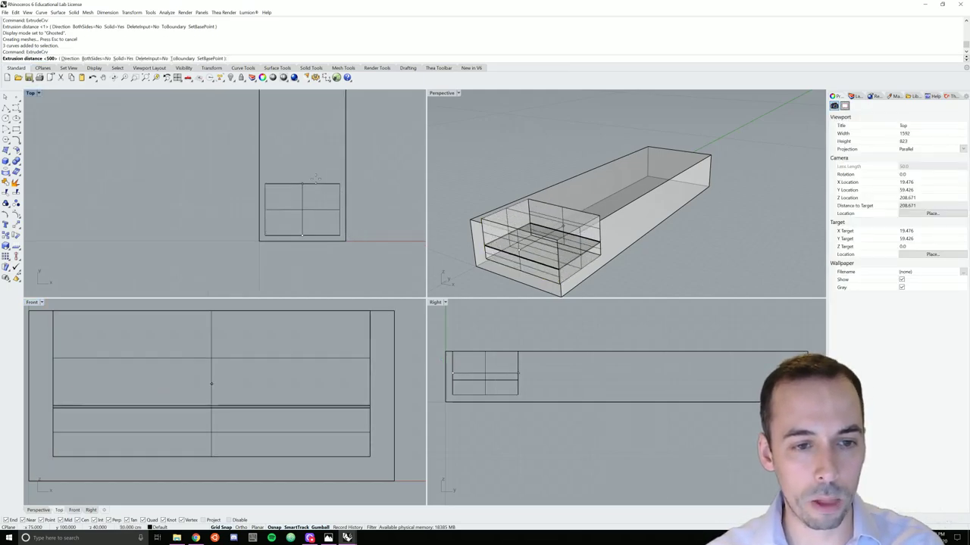
scroll(309, 155, down, 2)
scroll(295, 147, up, 4)
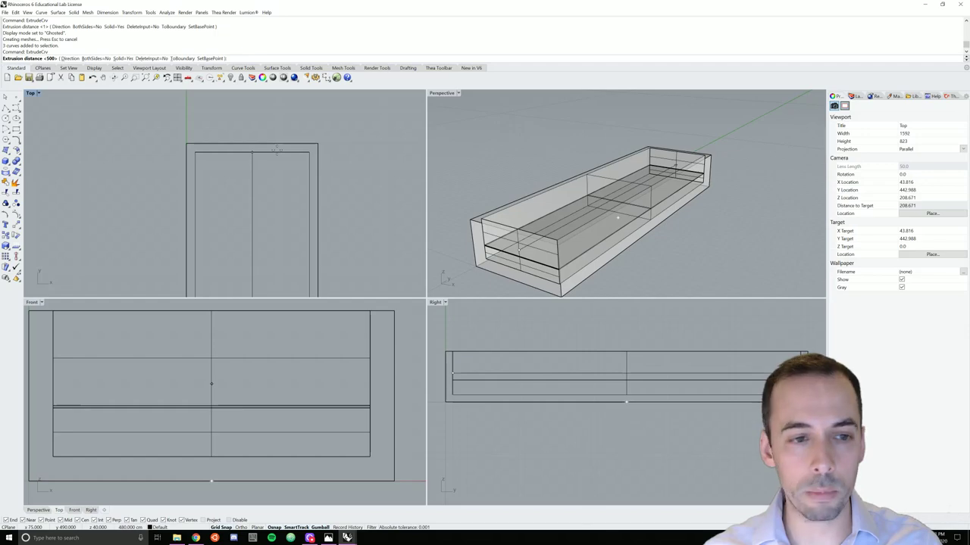
key(Return)
right_drag(692, 223, 506, 198)
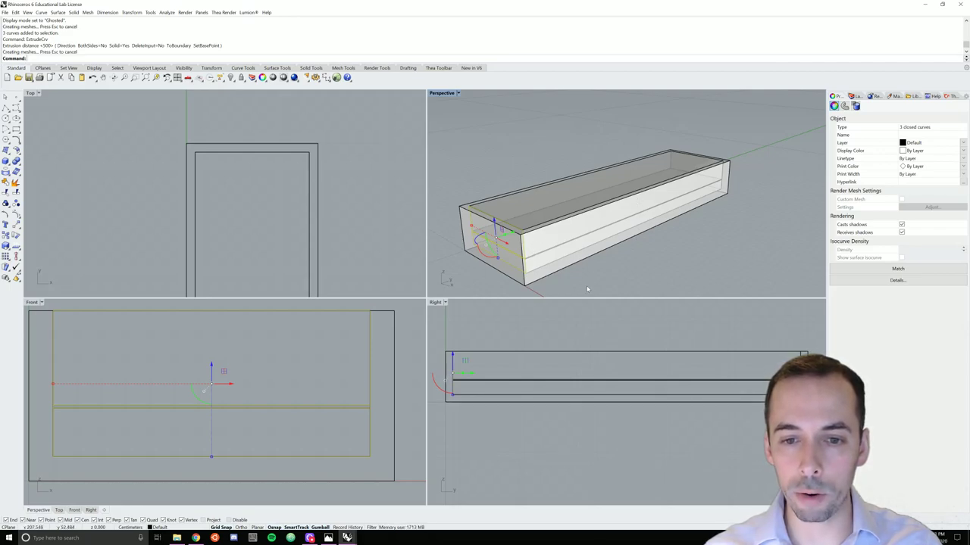
key(Escape)
- Boolean-subtract the three inner volumes from the outer planter box, with DeleteInput set to No so the inner solids are kept
click(569, 270)
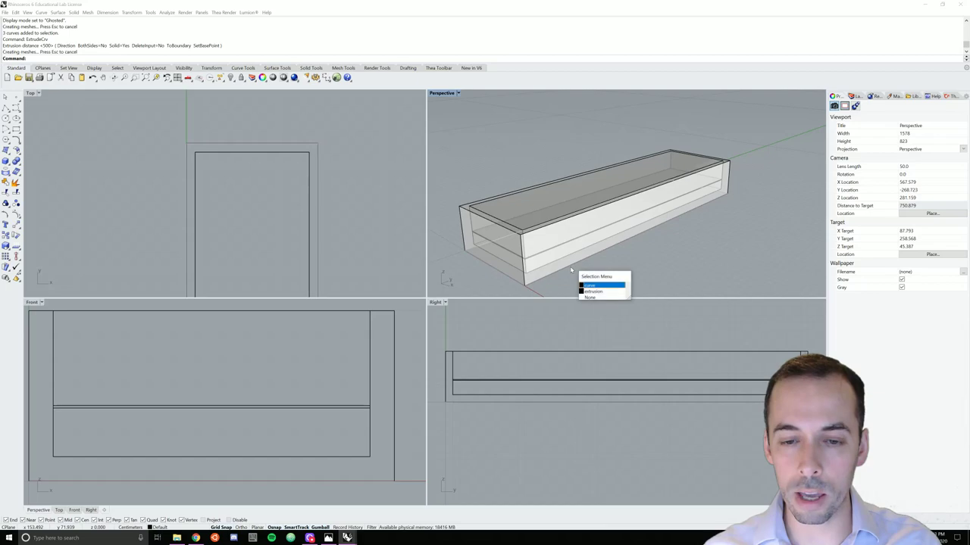
click(593, 291)
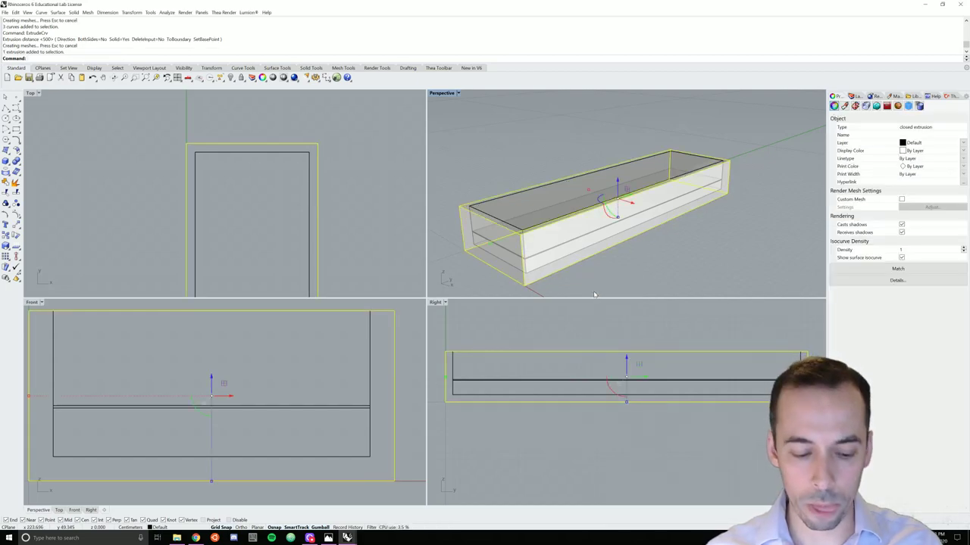
text(boo)
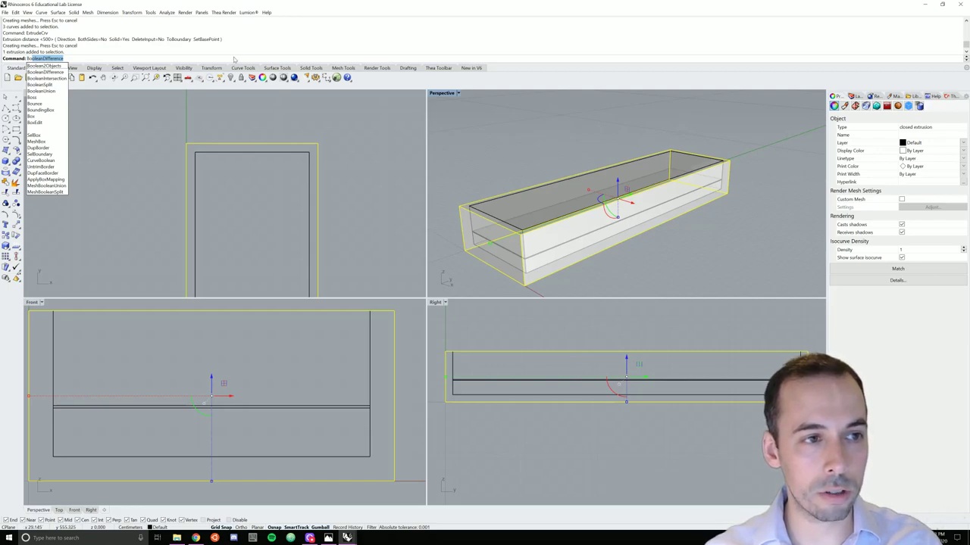
click(74, 12)
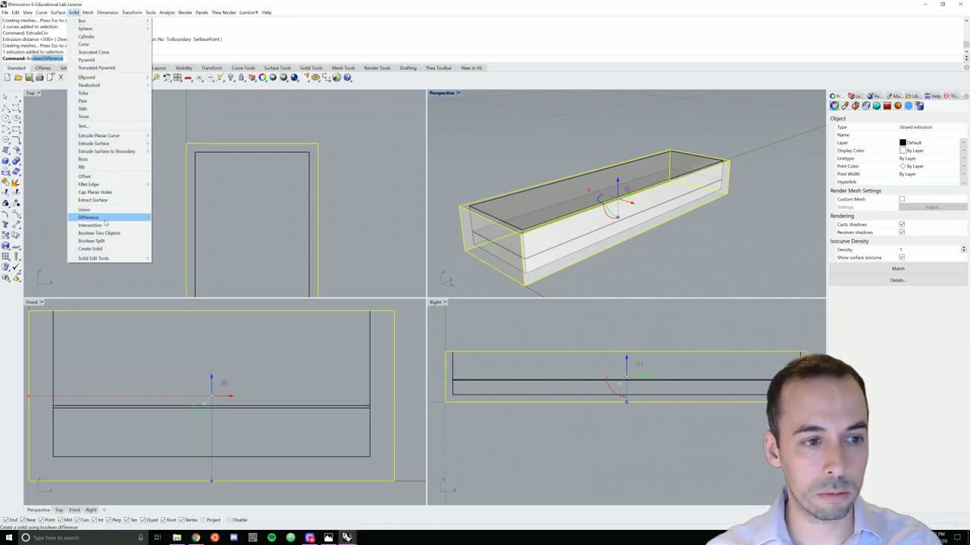
click(225, 62)
key(Return)
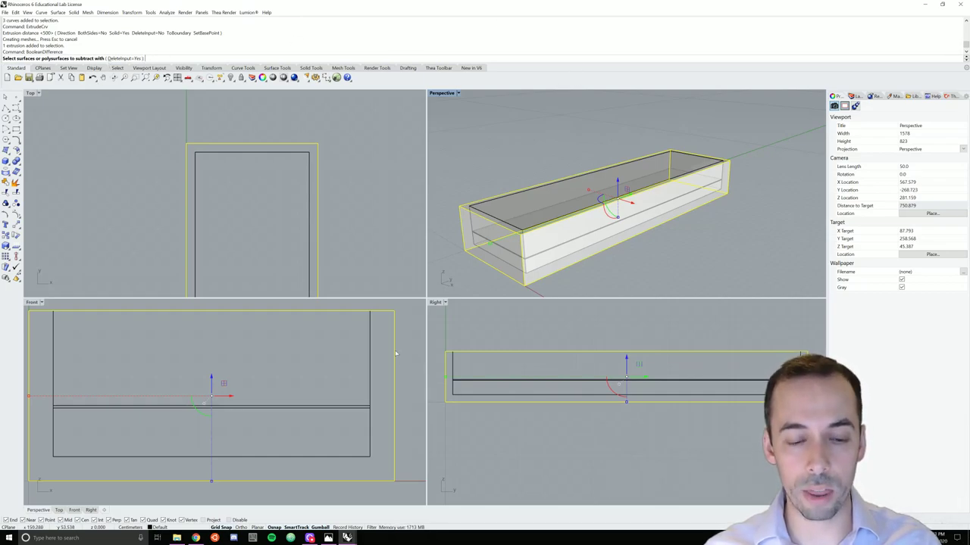
scroll(398, 353, down, 4)
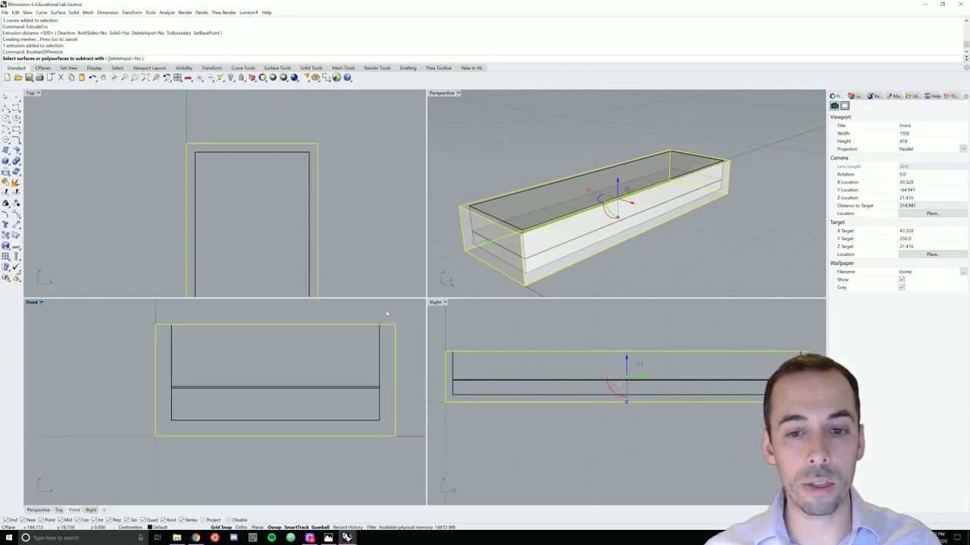
click(320, 423)
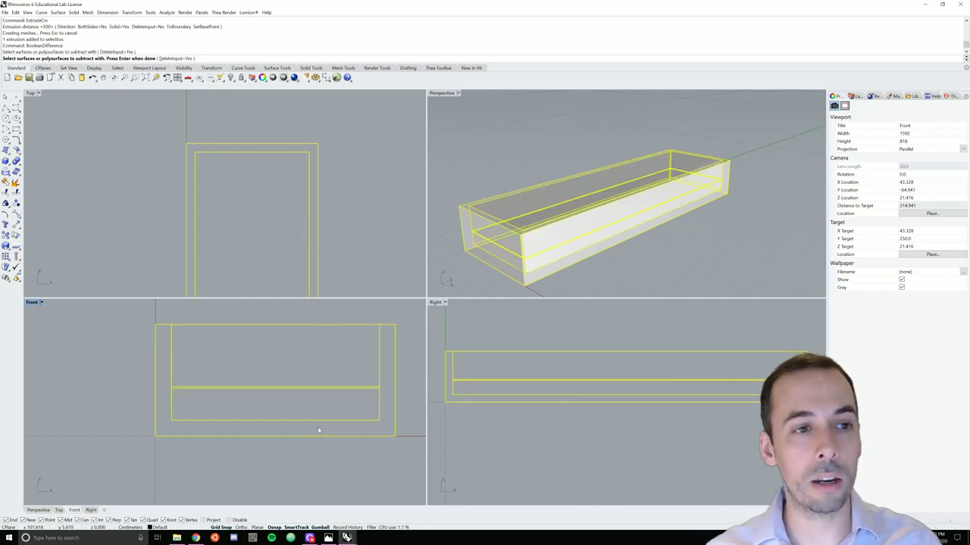
click(176, 58)
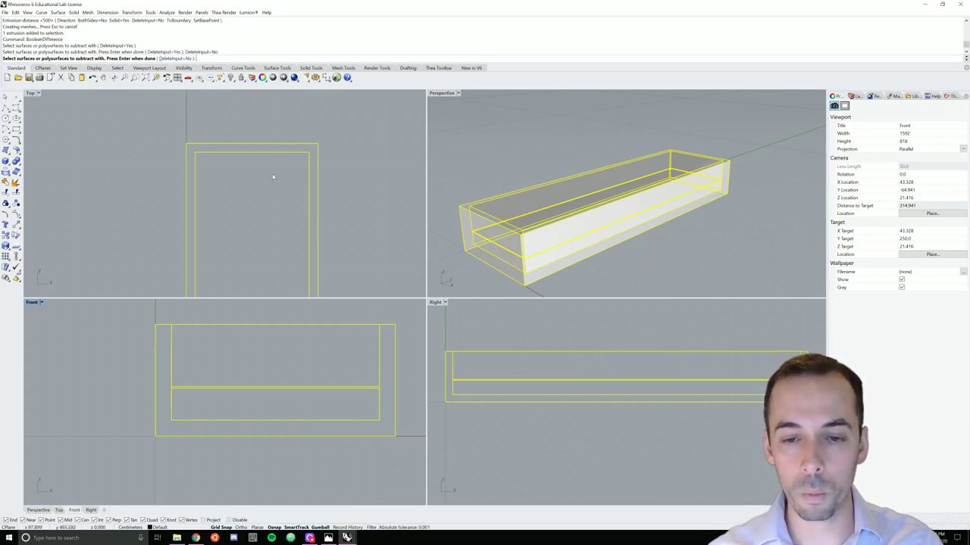
key(Return)
- Select the hollowed planter box, rename the first layer below Default as "concrete", and move the box onto it
click(500, 151)
right_drag(500, 152, 606, 242)
click(617, 250)
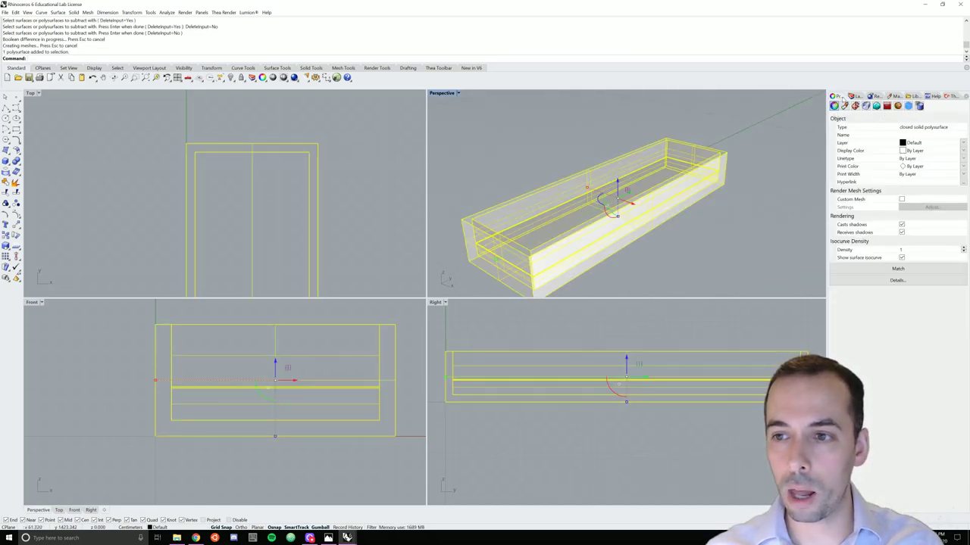
click(854, 97)
click(843, 129)
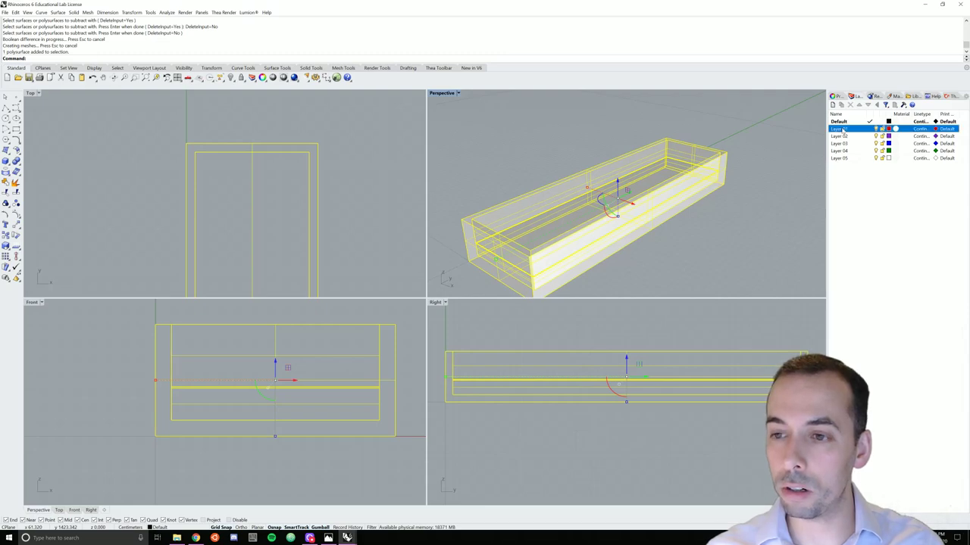
text(concrete)
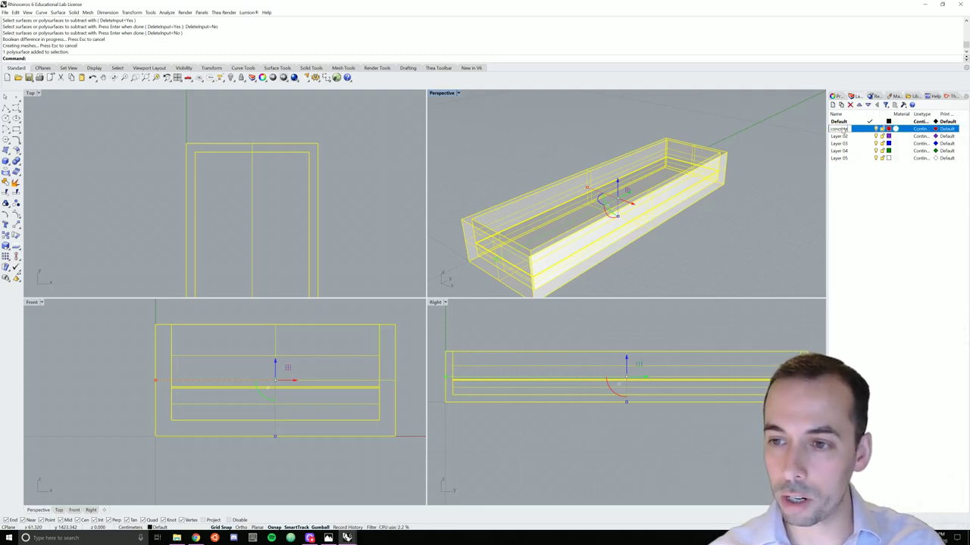
key(Return)
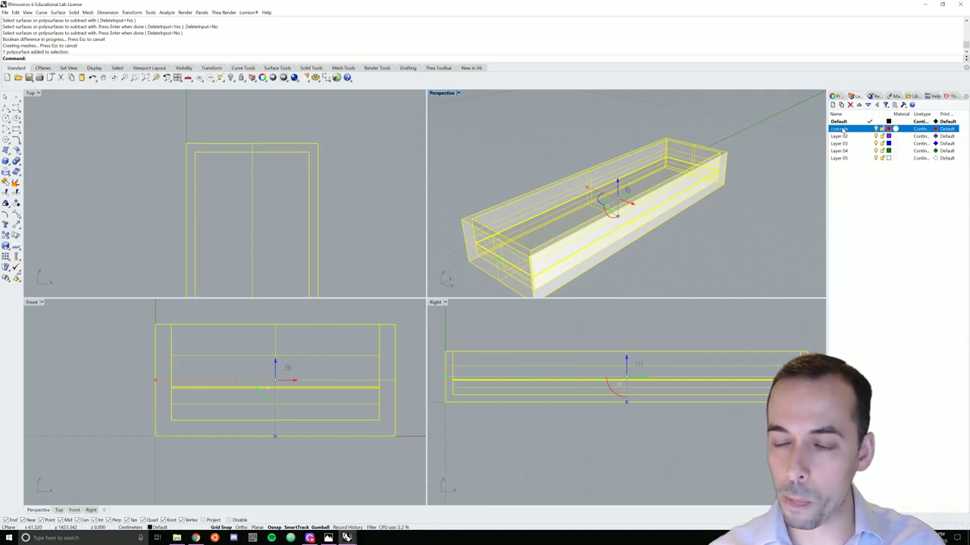
right_click(844, 131)
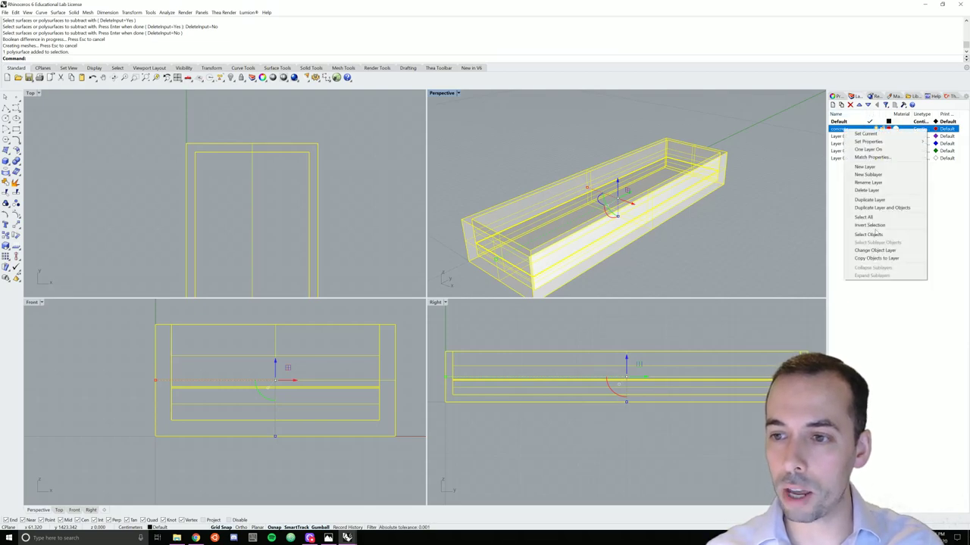
click(875, 250)
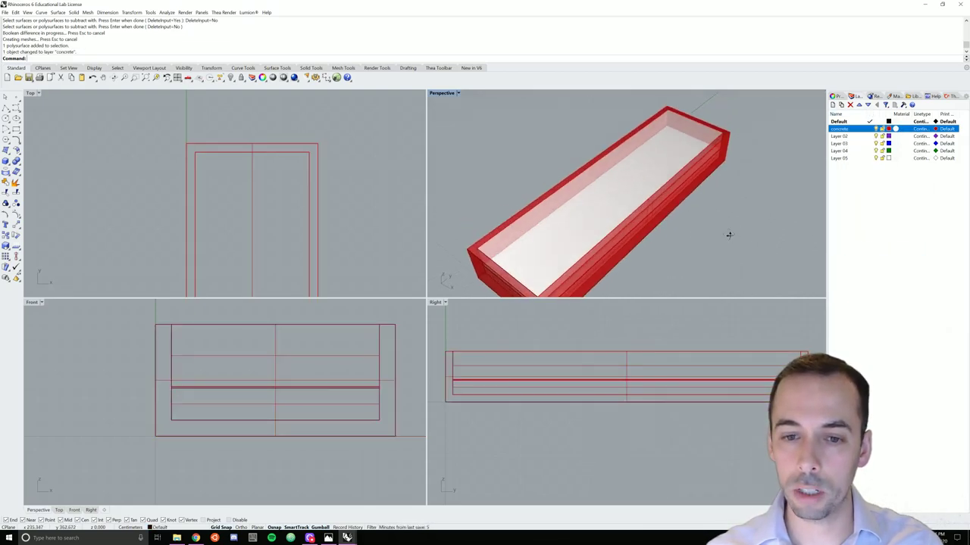
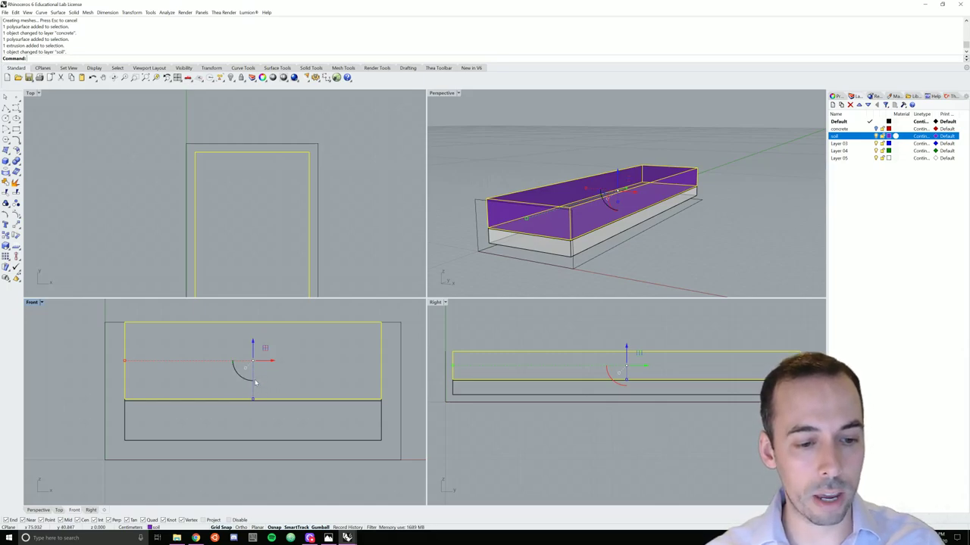
- Undo a trial gumball scaling of the soil volume and use Scale1D to reduce its height to half, keeping its bottom edge fixed
drag(254, 400, 250, 361)
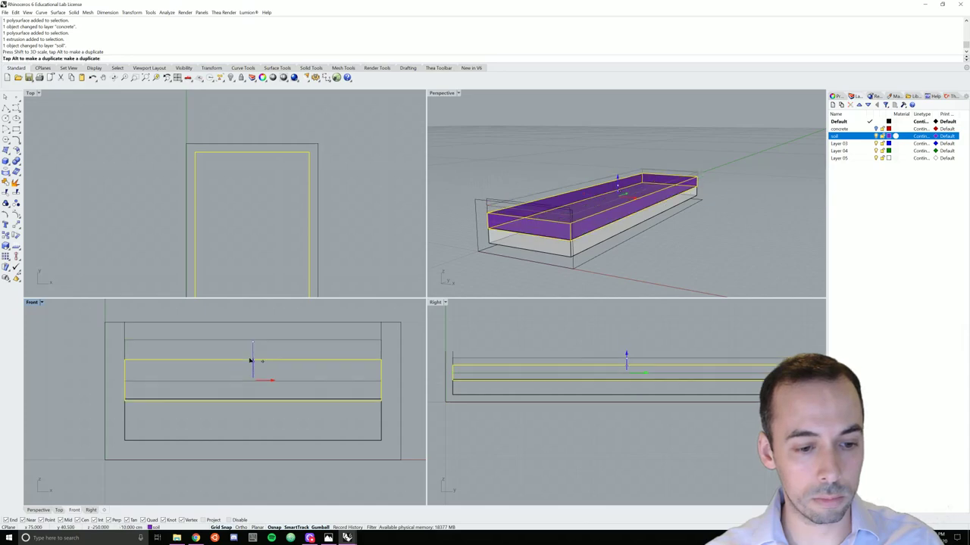
key(ctrl+z)
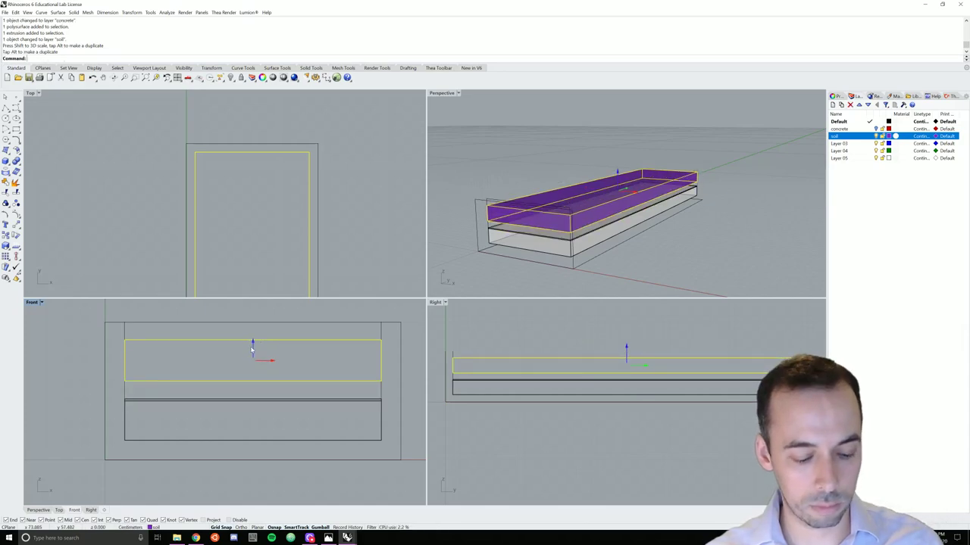
text(Scale1D)
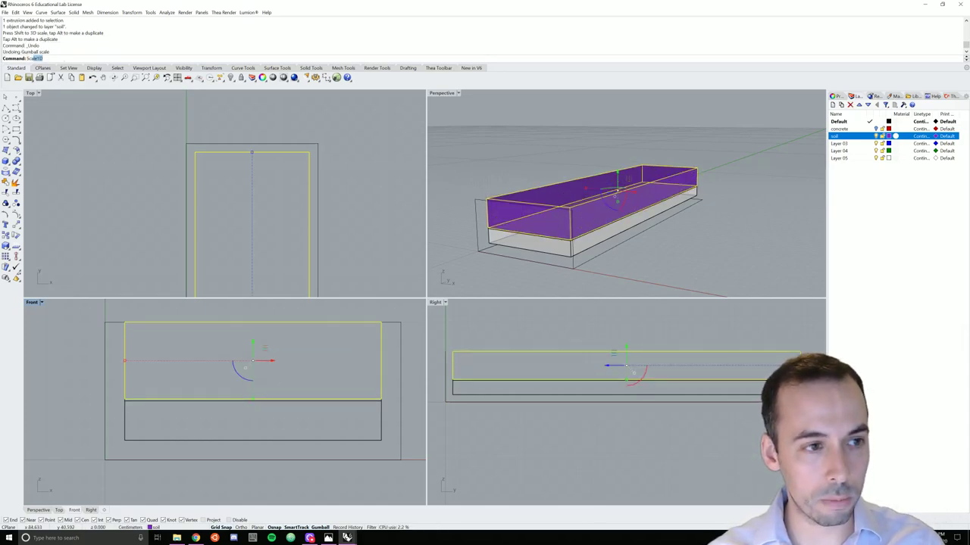
key(Return)
scroll(385, 393, up, 3)
click(350, 394)
scroll(350, 394, down, 4)
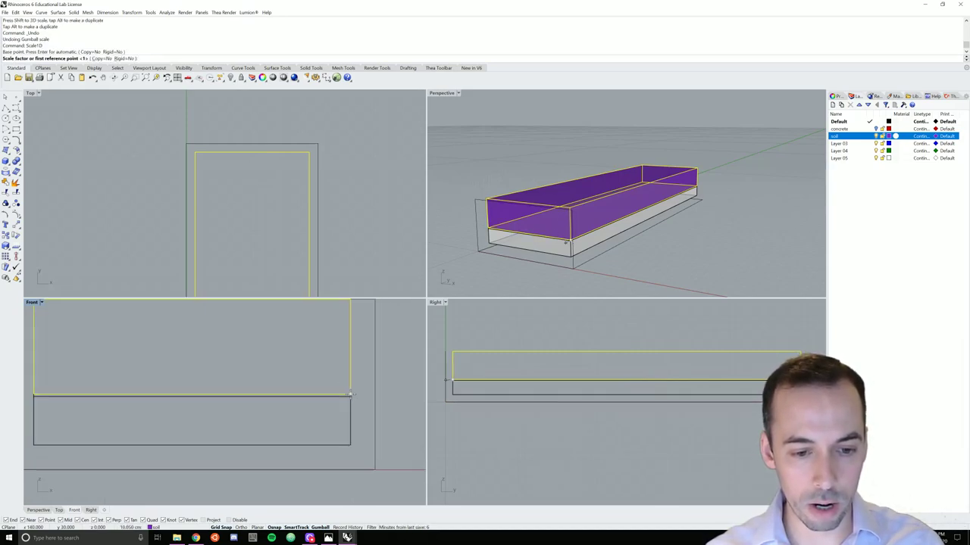
click(350, 318)
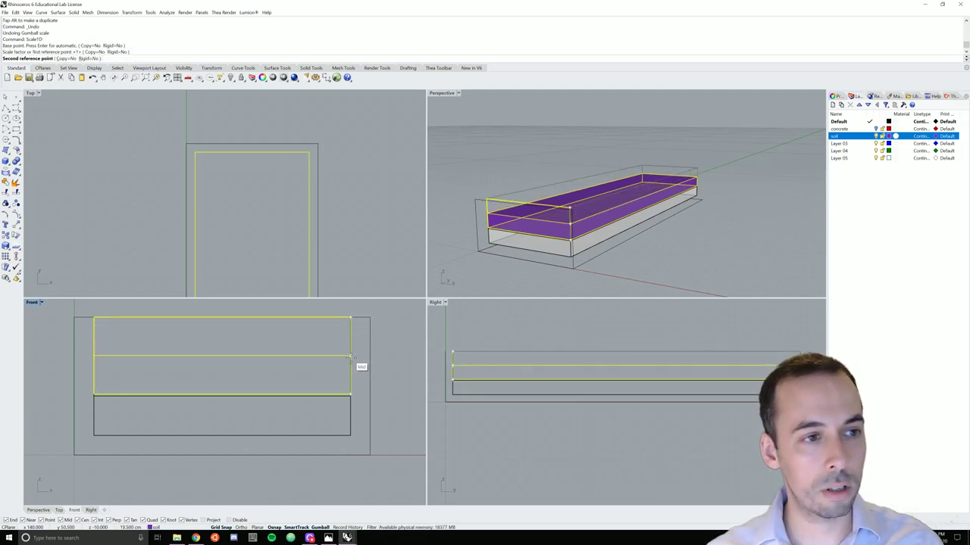
click(350, 356)
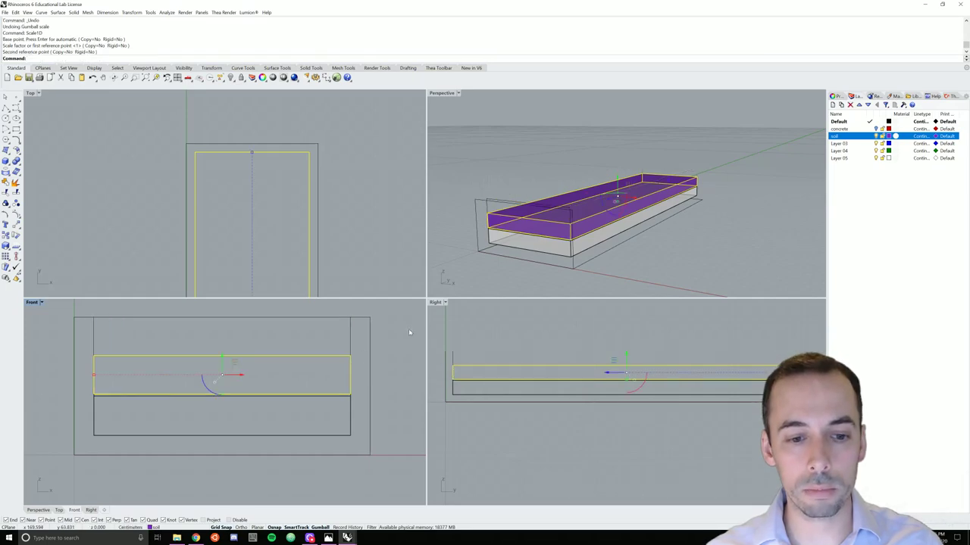
click(620, 277)
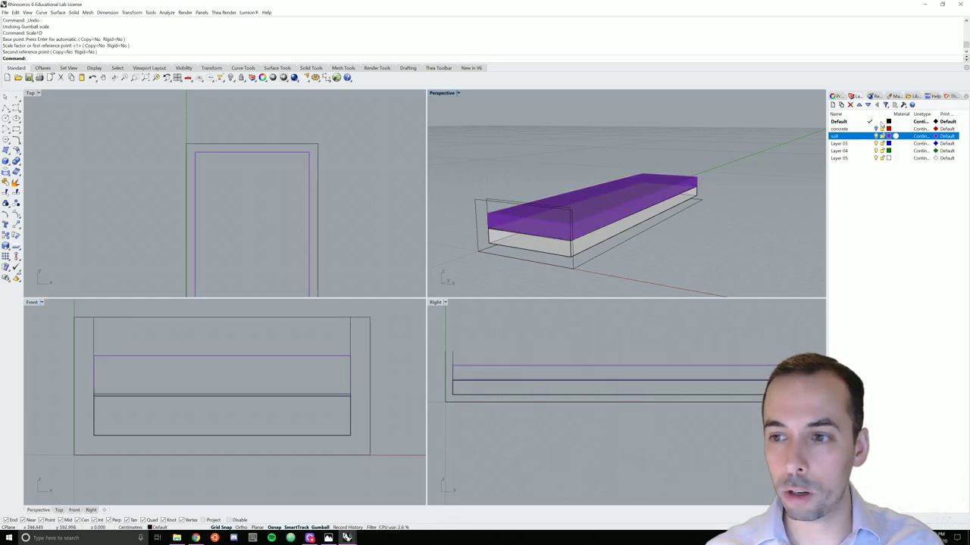
click(838, 129)
right_drag(682, 199, 704, 179)
key(Escape)
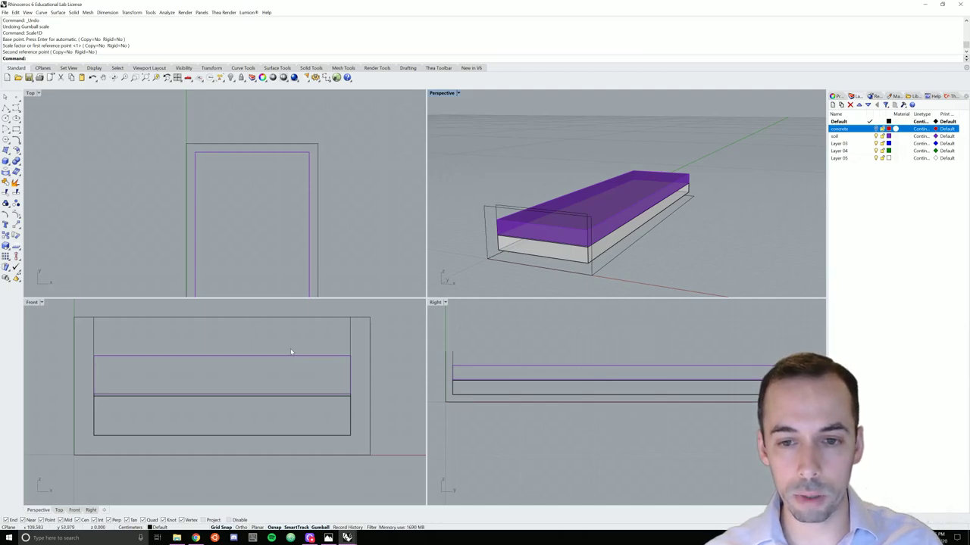
- Select the thin extrusion directly beneath the soil, rename Layer 03 as "filter", and move the extrusion onto that layer
right_drag(653, 209, 612, 200)
scroll(558, 255, up, 3)
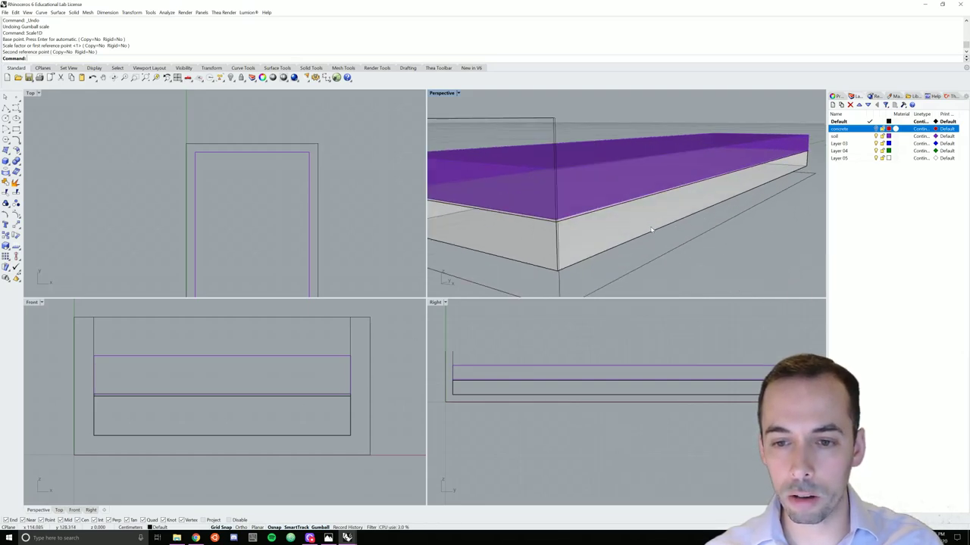
scroll(565, 216, up, 4)
scroll(569, 209, down, 3)
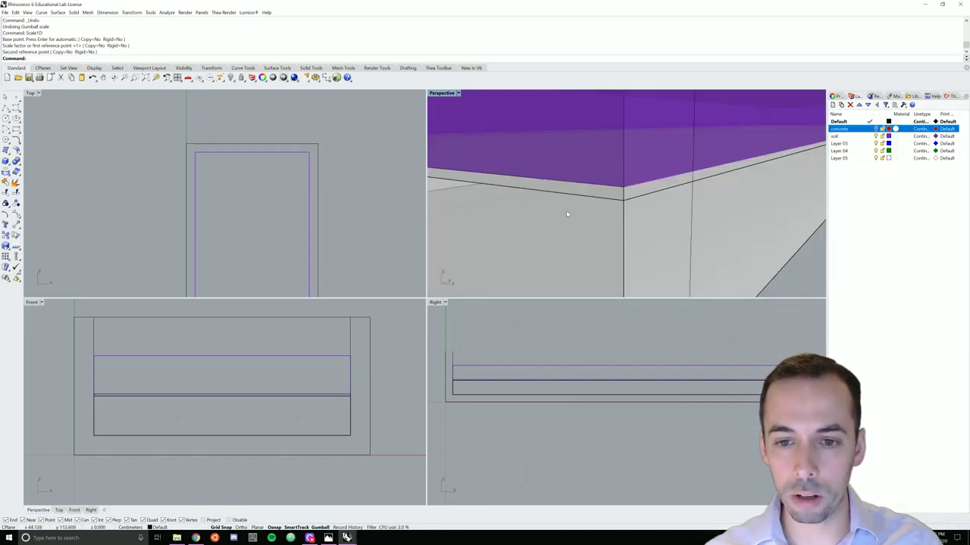
click(573, 206)
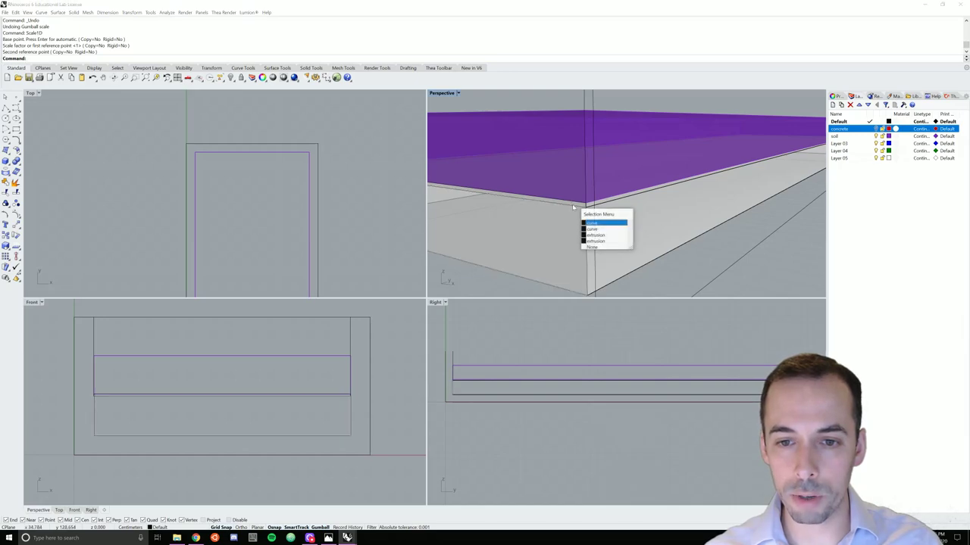
click(598, 228)
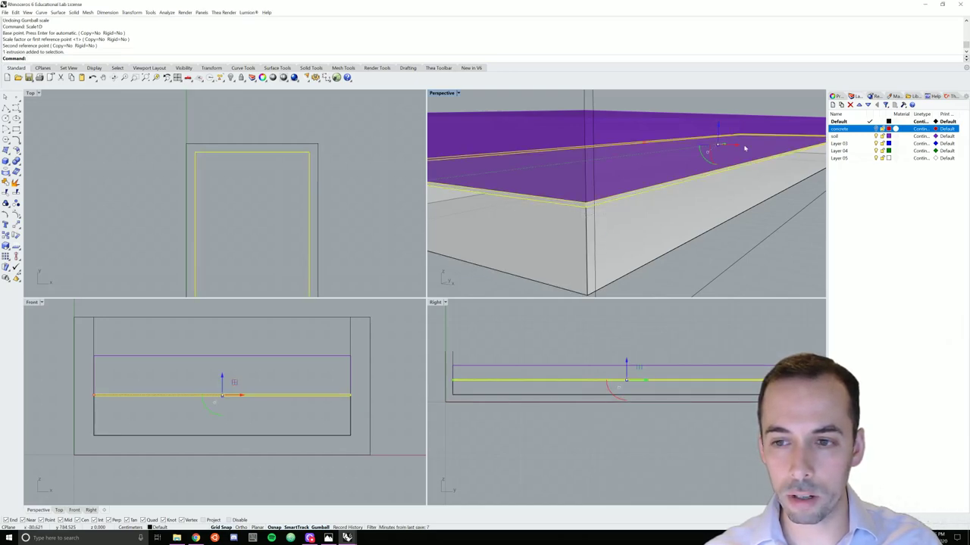
click(839, 144)
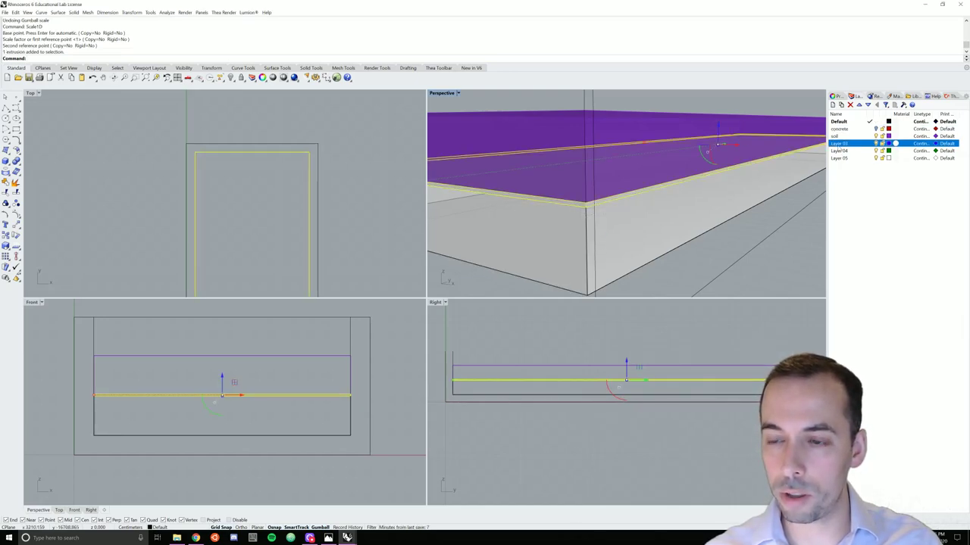
click(839, 143)
text(fill)
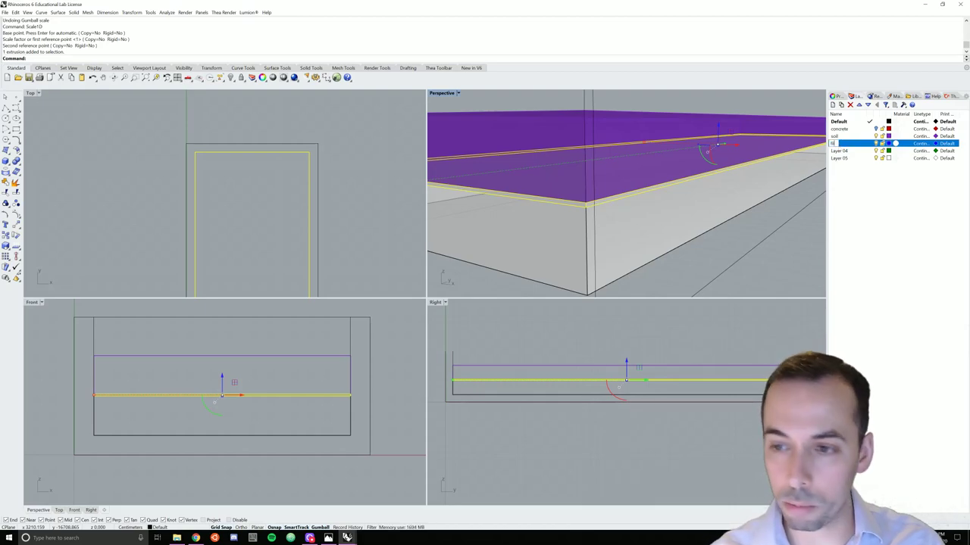
key(Return)
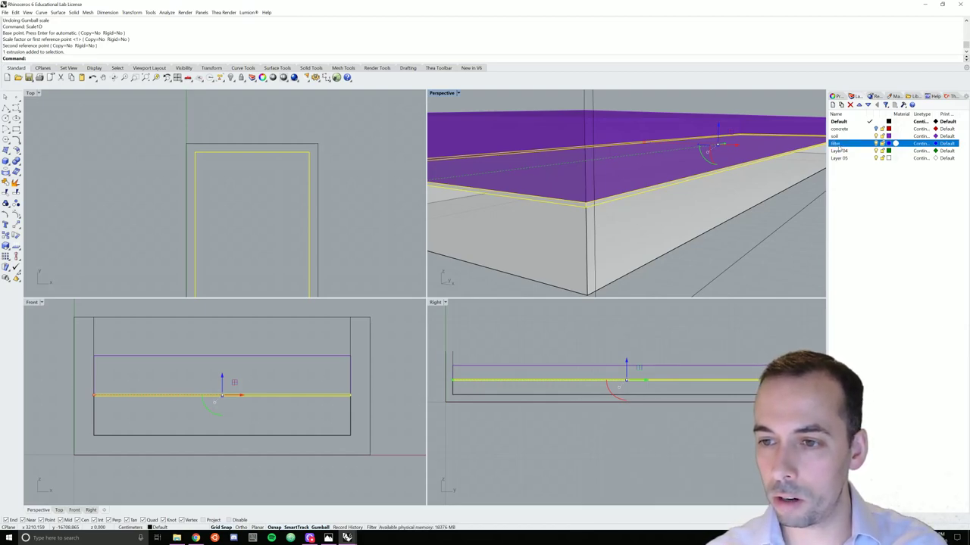
right_click(838, 147)
click(871, 267)
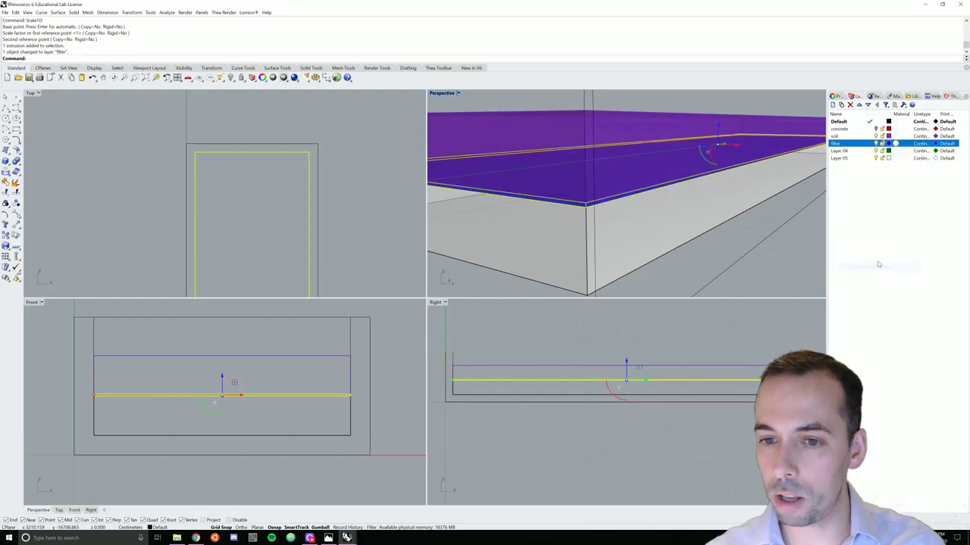
- Select the bottom inner volume, rename Layer 04 as "gravel", and move the volume onto that layer
click(624, 238)
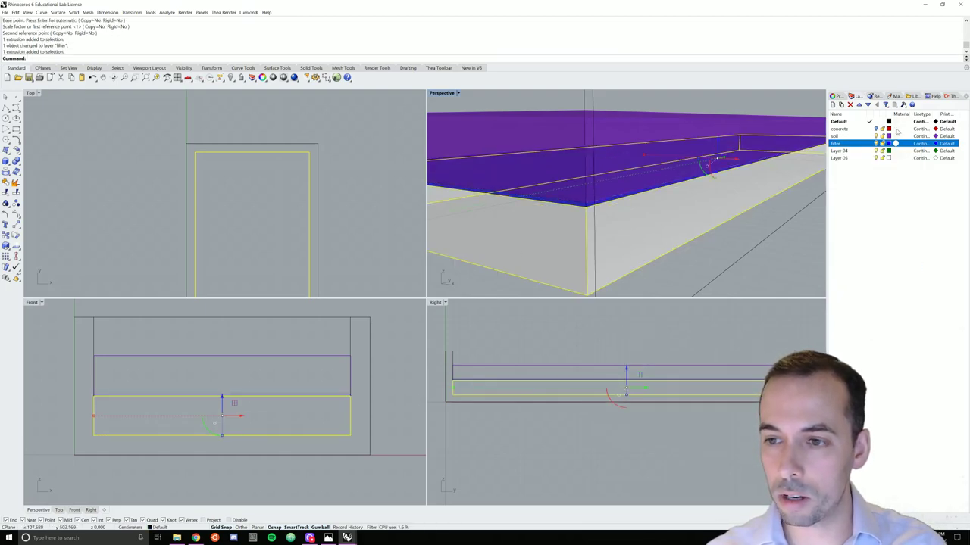
click(840, 153)
click(840, 152)
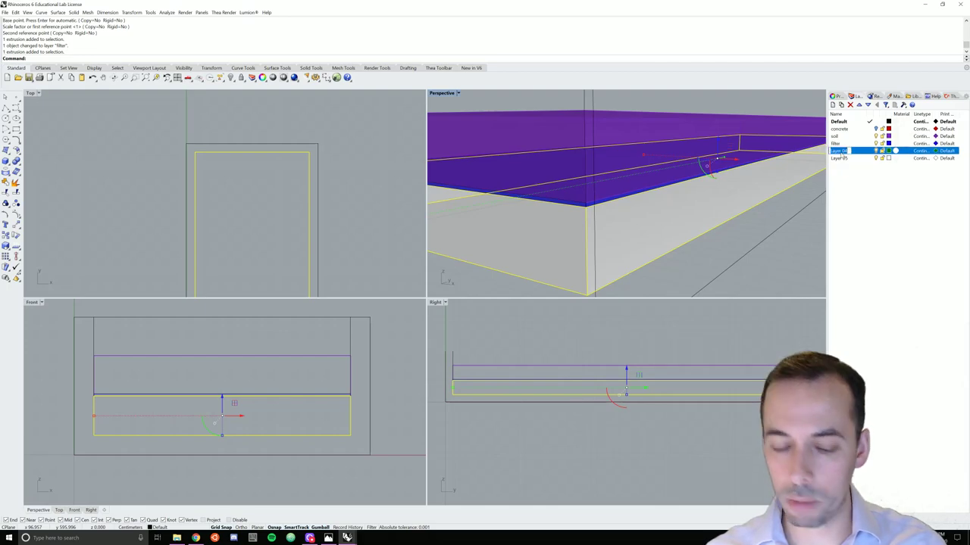
key(Return)
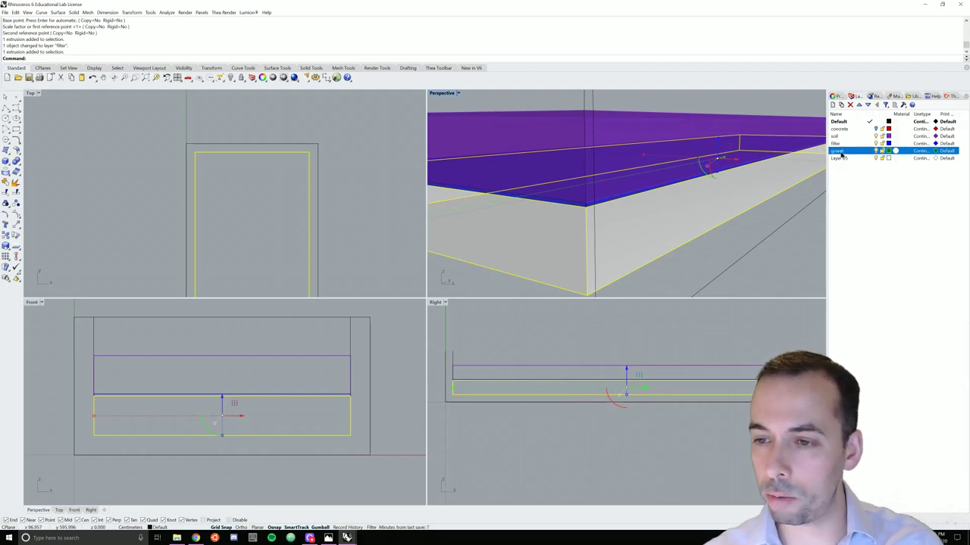
right_click(841, 155)
click(871, 277)
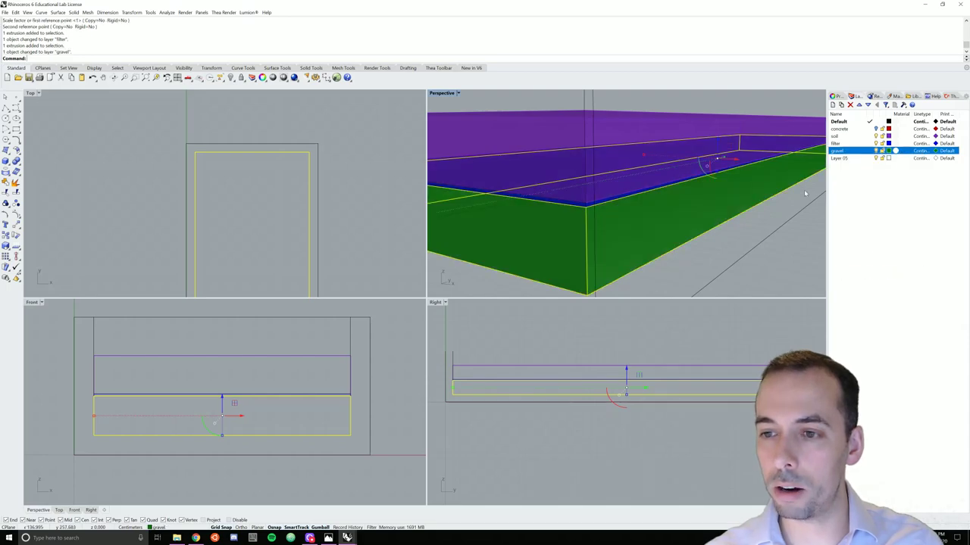
- Rename the Layer 05 entry below gravel as "curves"
scroll(682, 214, down, 4)
mouse_move(644, 216)
right_down()
mouse_move(628, 219)
mouse_move(640, 220)
right_up()
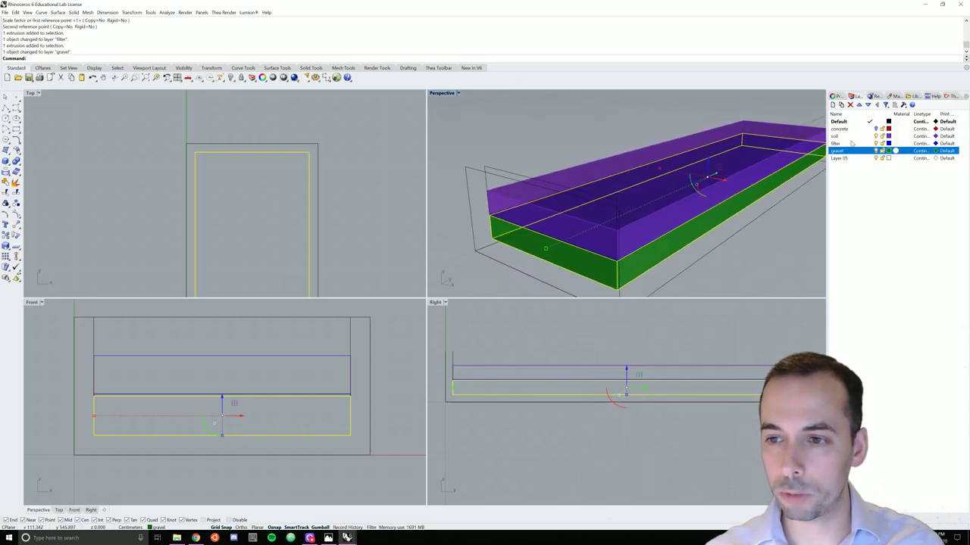
click(841, 160)
click(841, 158)
text(corves)
key(Return)
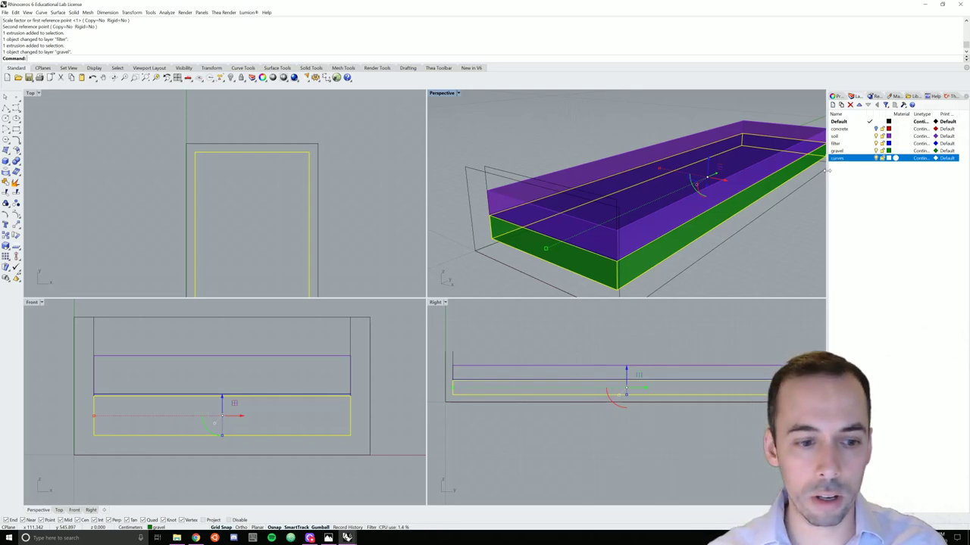
scroll(278, 245, down, 3)
right_drag(277, 271, 277, 176)
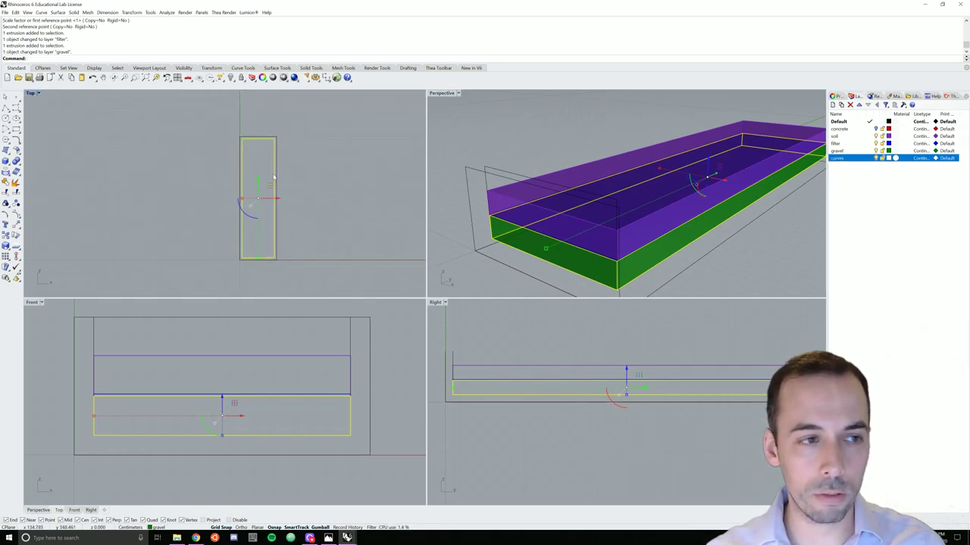
click(16, 12)
mouse_move(53, 101)
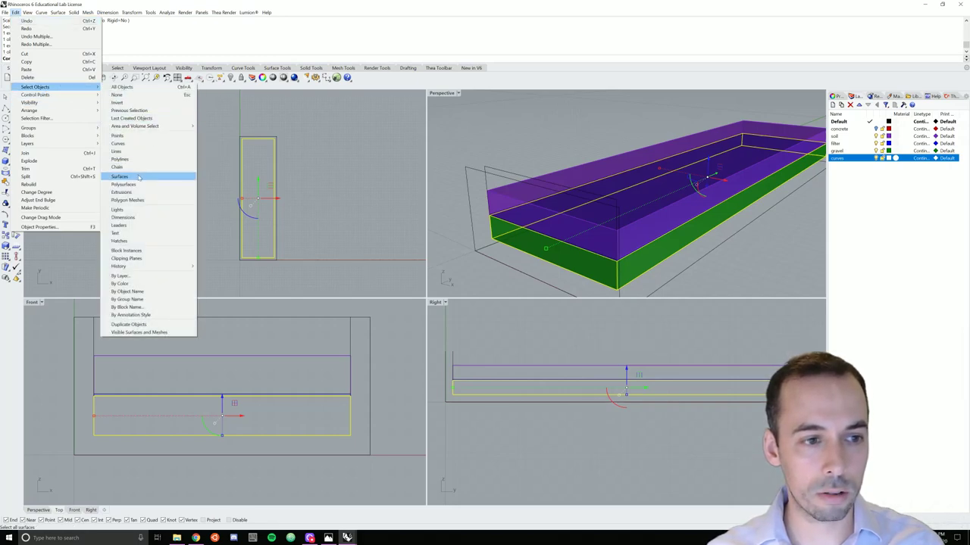
click(140, 145)
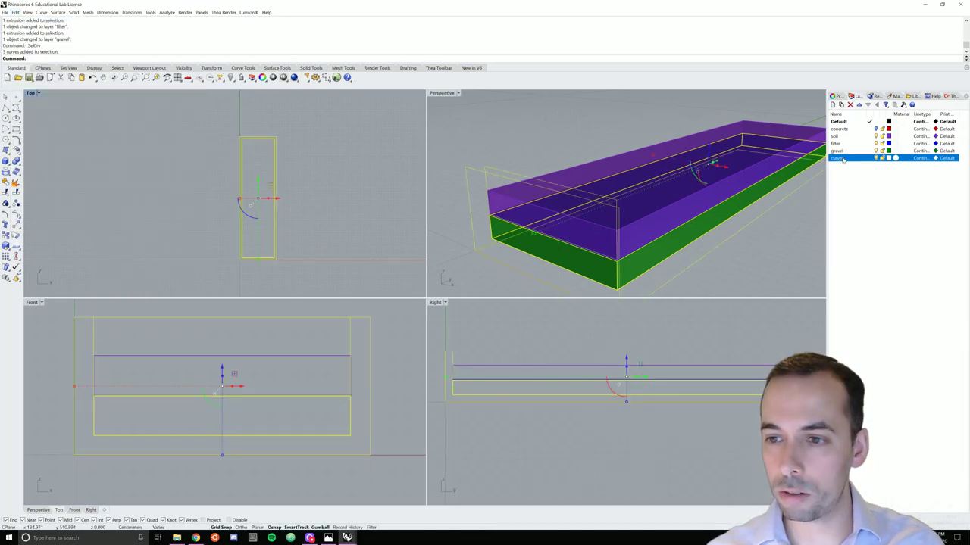
click(734, 277)
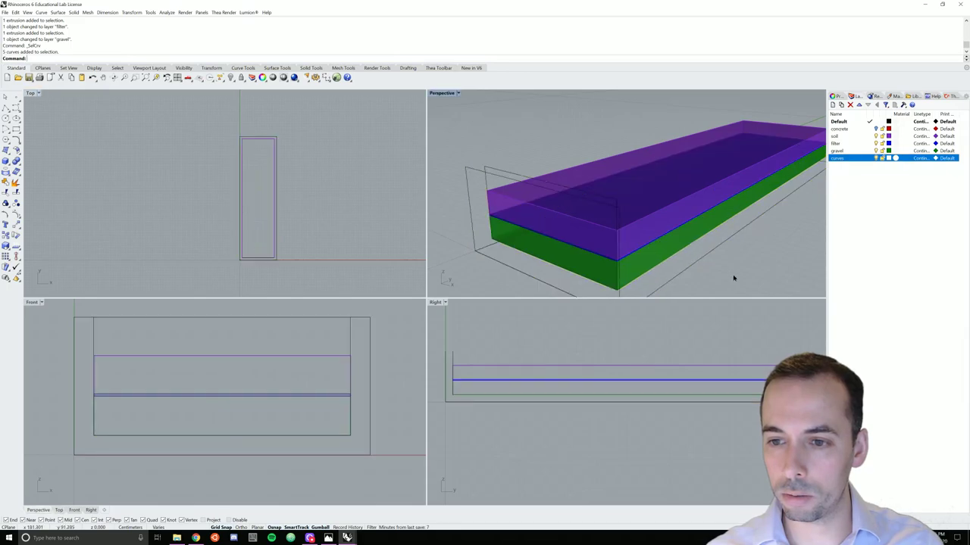
- Select all curves in the model, run Select Objects on the "curves" layer, and clear the selection
click(15, 12)
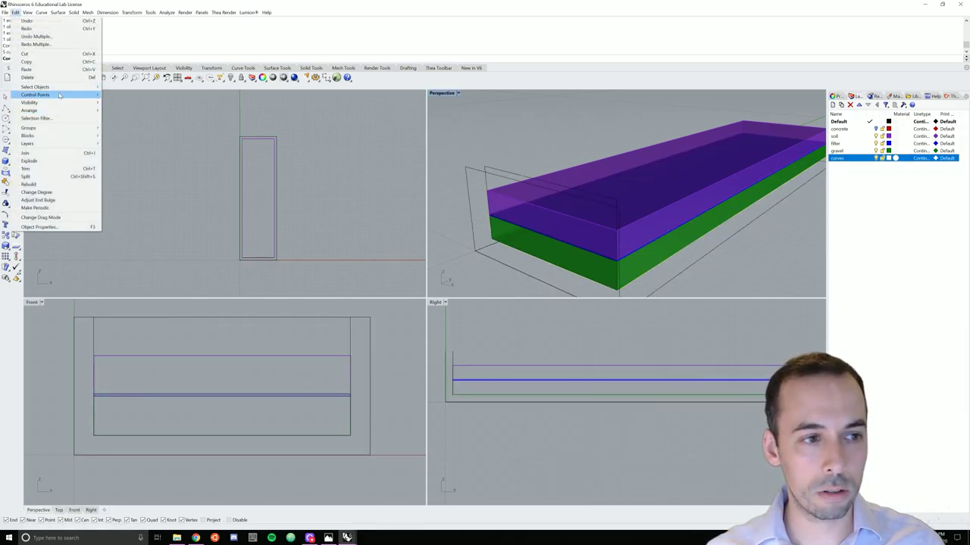
mouse_move(57, 88)
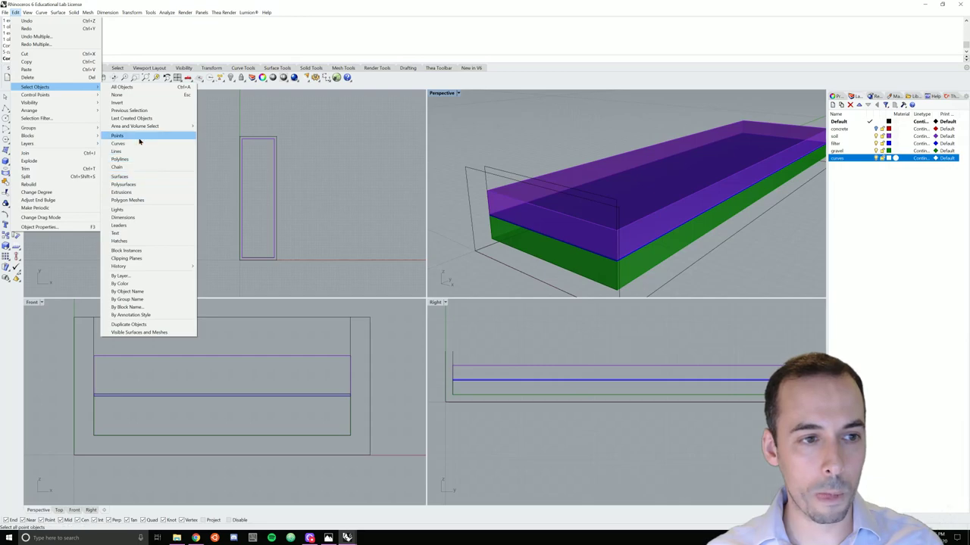
click(142, 144)
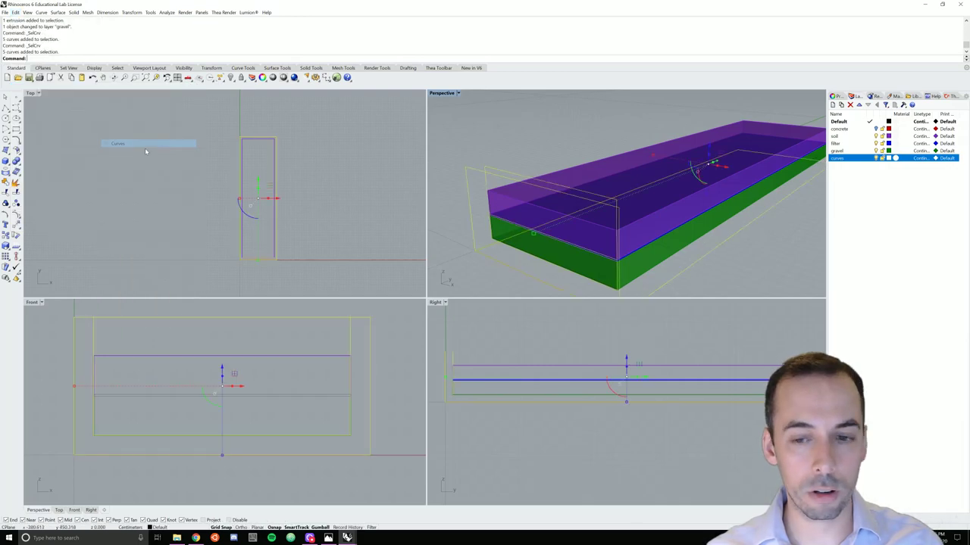
right_click(841, 159)
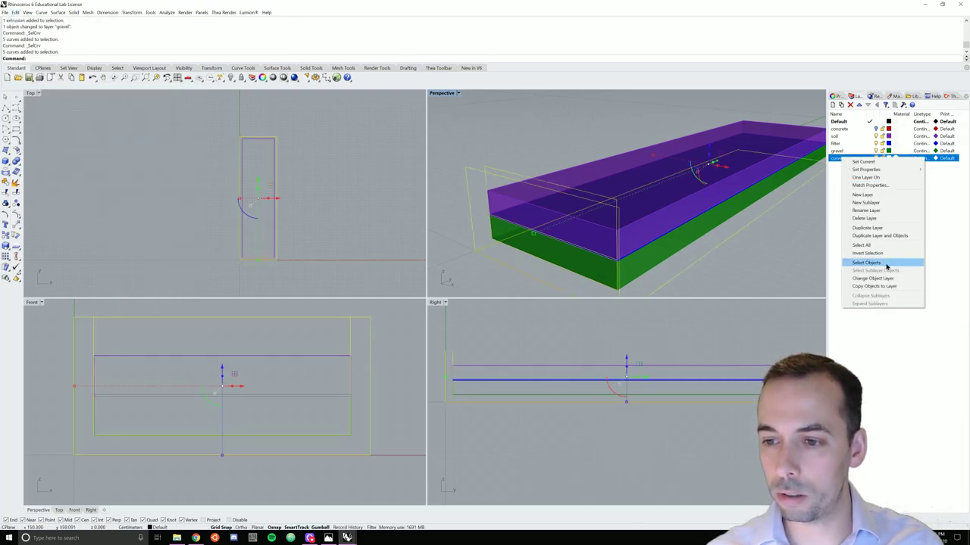
click(886, 265)
key(Escape)
- Show the concrete layer and hide the soil, filter and gravel layers so the planter box stands alone
right_drag(798, 233, 728, 202)
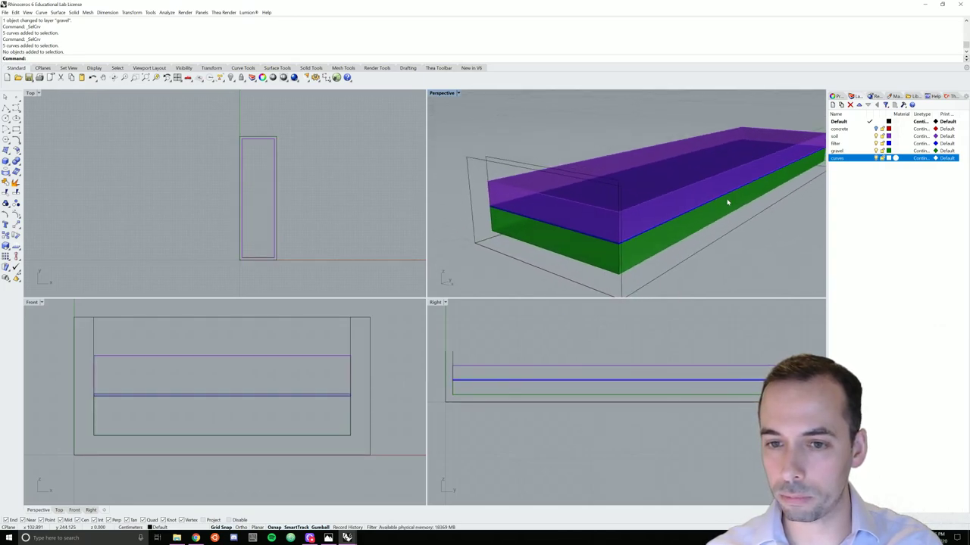
click(875, 129)
click(875, 136)
click(876, 143)
click(876, 151)
click(876, 151)
right_drag(649, 173, 808, 144)
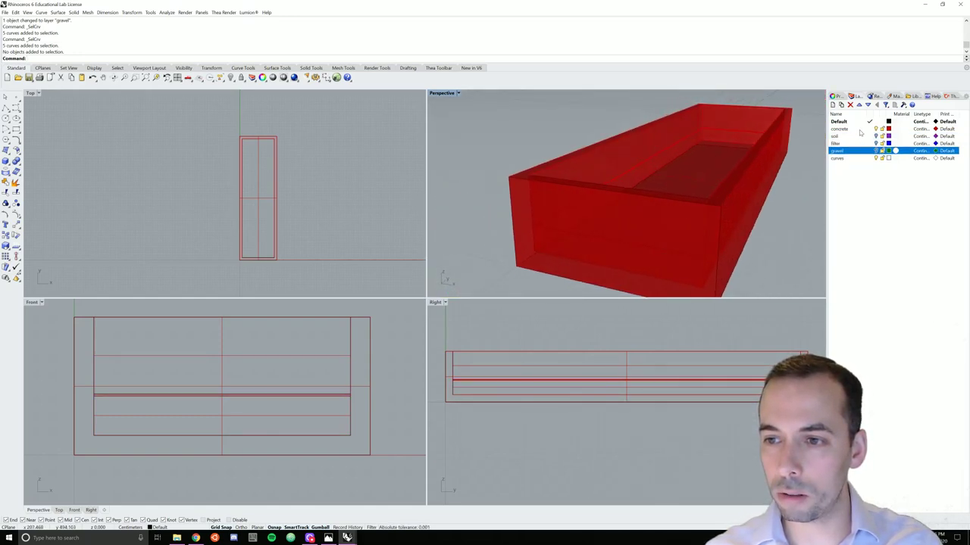
- Set the concrete layer's display color to Black
click(888, 129)
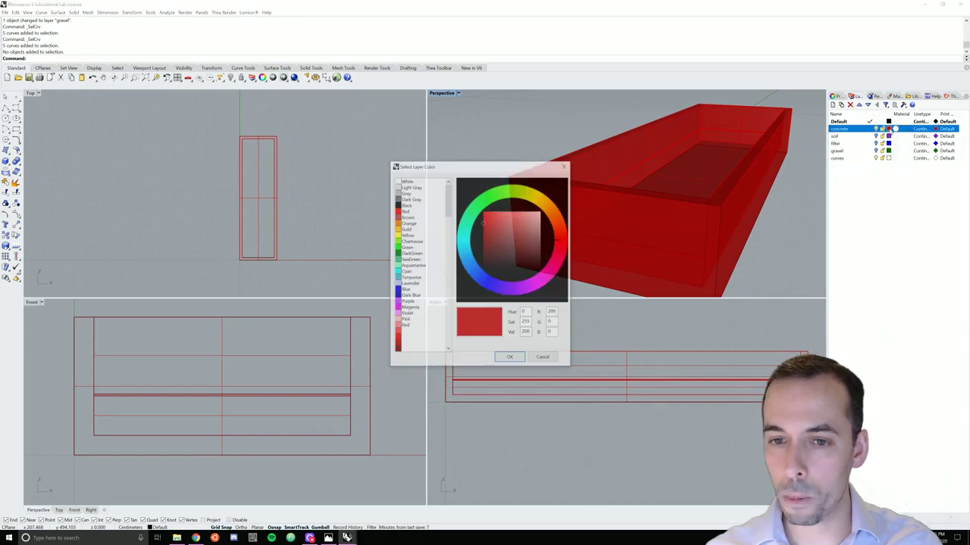
click(413, 205)
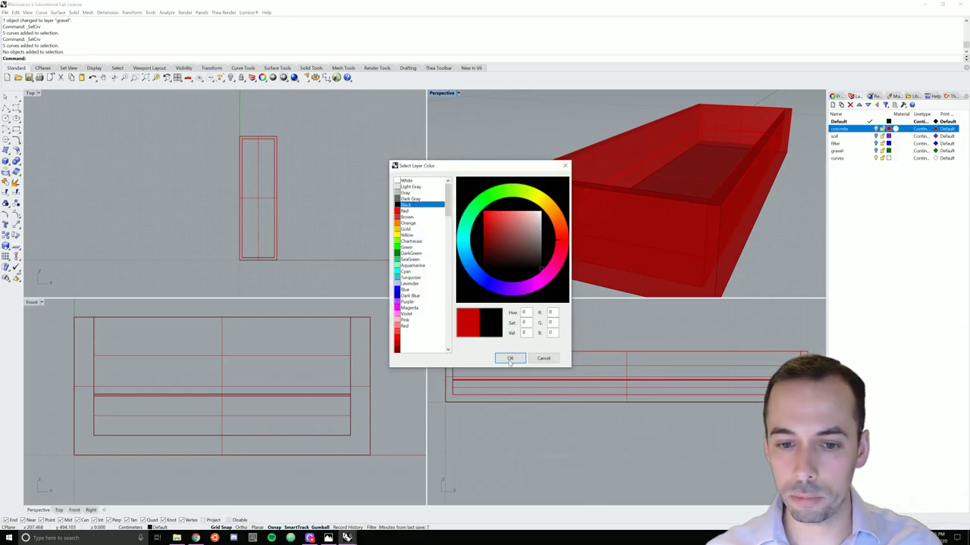
click(510, 358)
scroll(650, 230, up, 2)
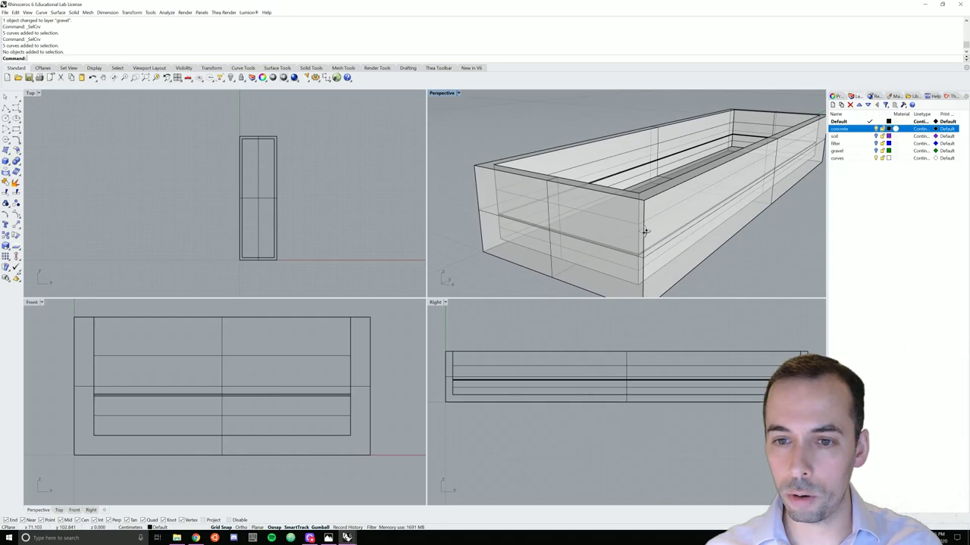
scroll(643, 228, down, 5)
mouse_move(653, 203)
right_down()
mouse_move(631, 215)
mouse_move(642, 202)
right_up()
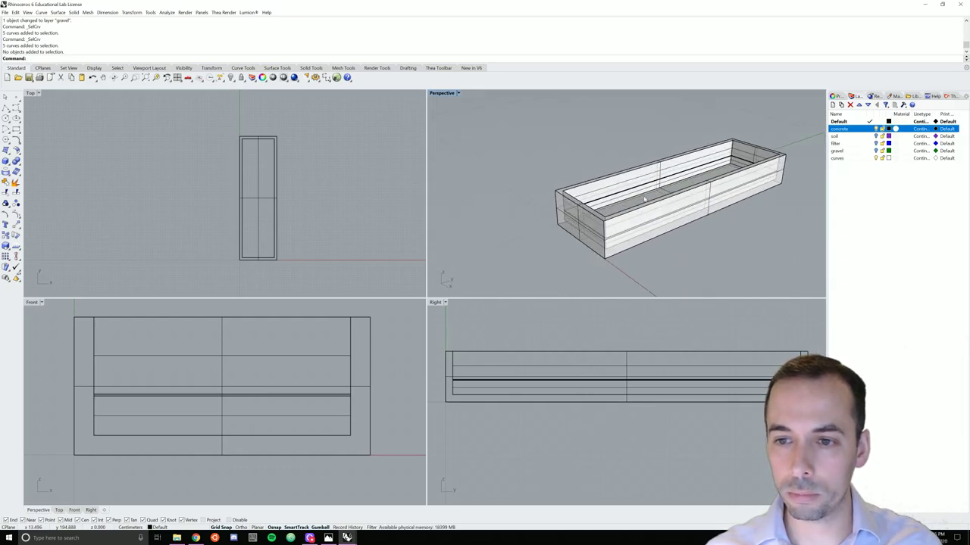
scroll(588, 210, up, 4)
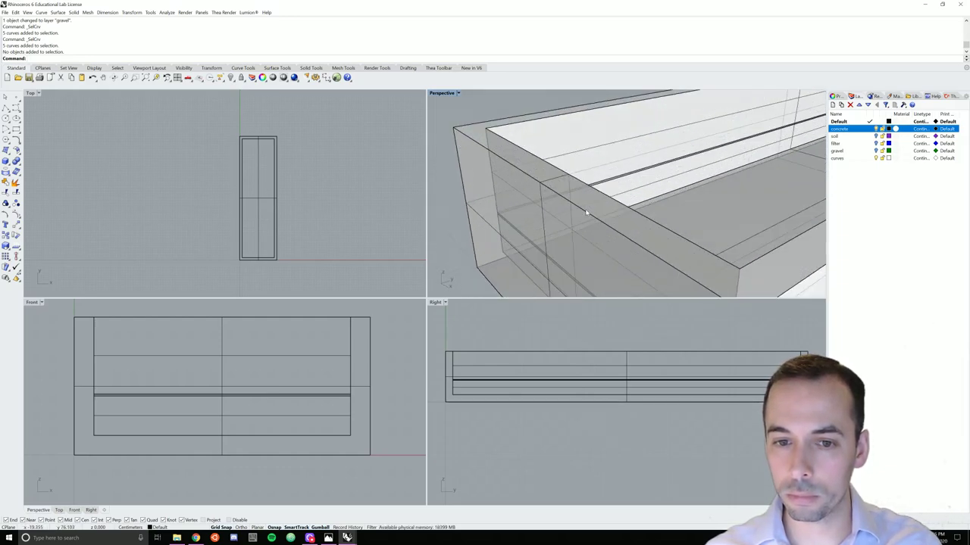
scroll(585, 210, down, 6)
scroll(596, 204, down, 1)
scroll(596, 206, up, 1)
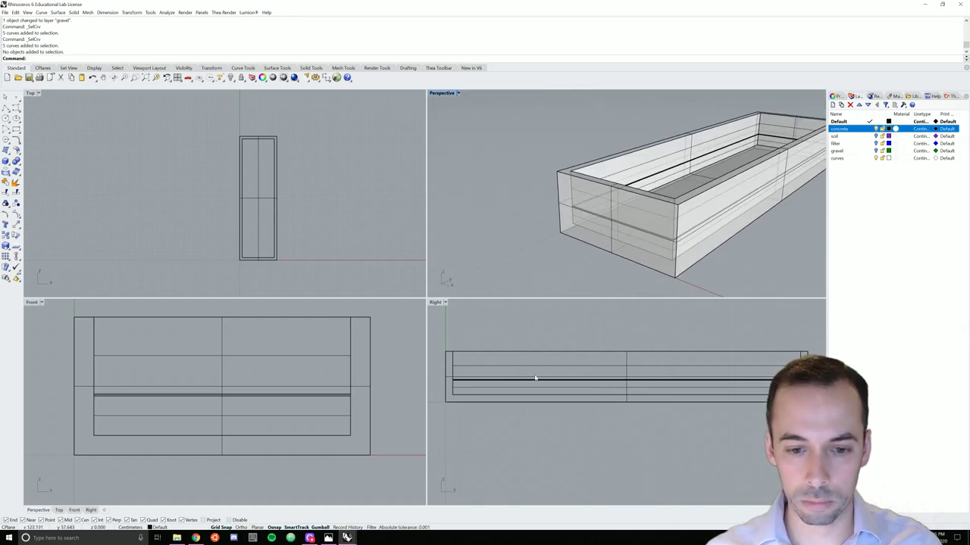
click(331, 399)
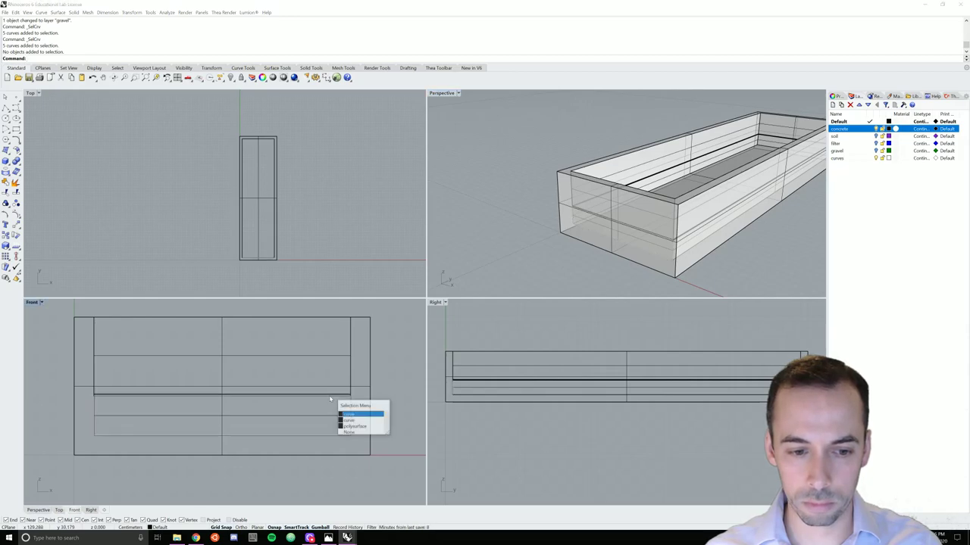
click(361, 421)
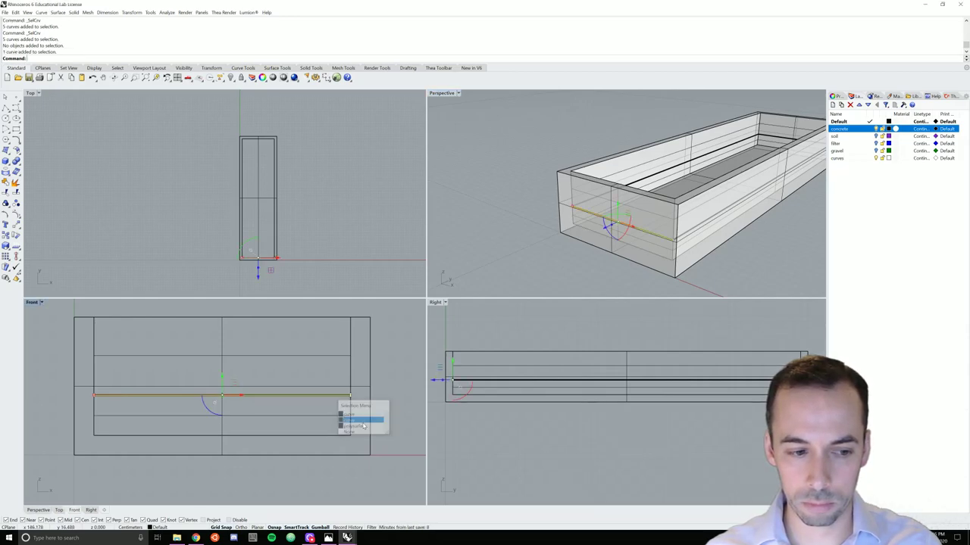
click(602, 278)
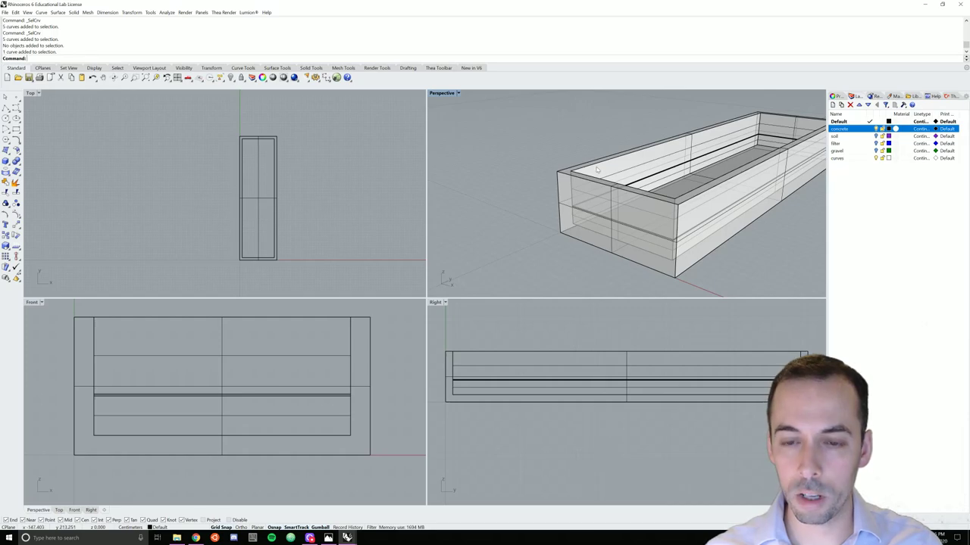
- Chamfer the four outer top edges of the concrete planter box with a distance of 5 cm
right_drag(731, 190, 682, 195)
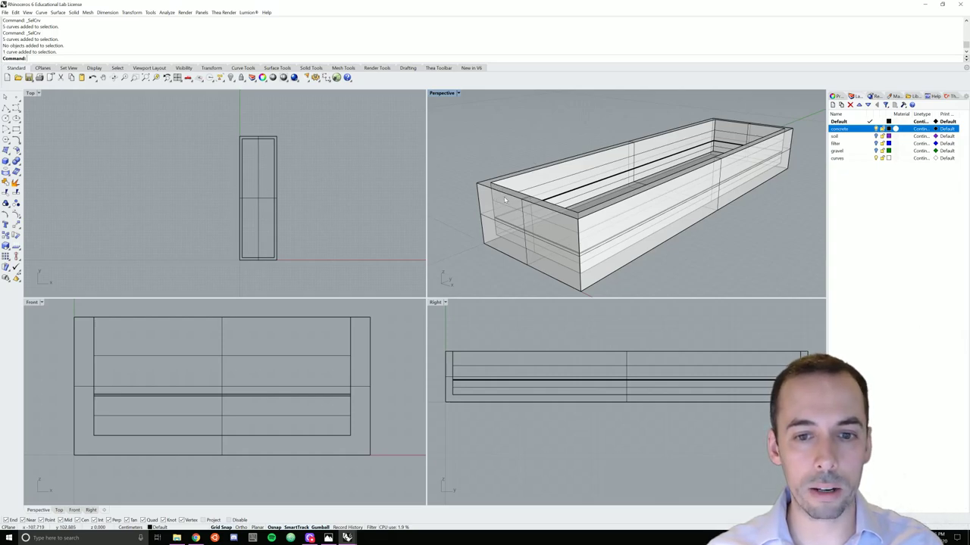
click(73, 12)
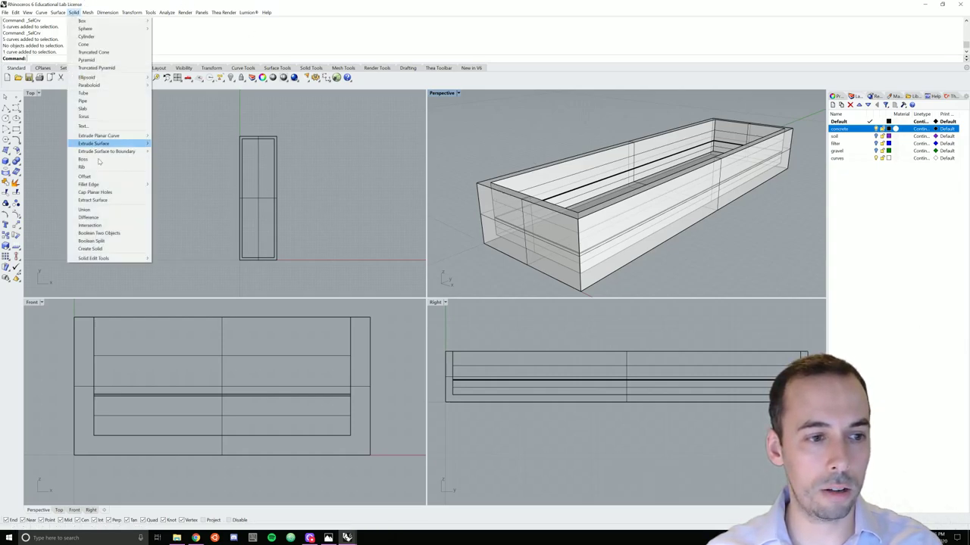
mouse_move(106, 184)
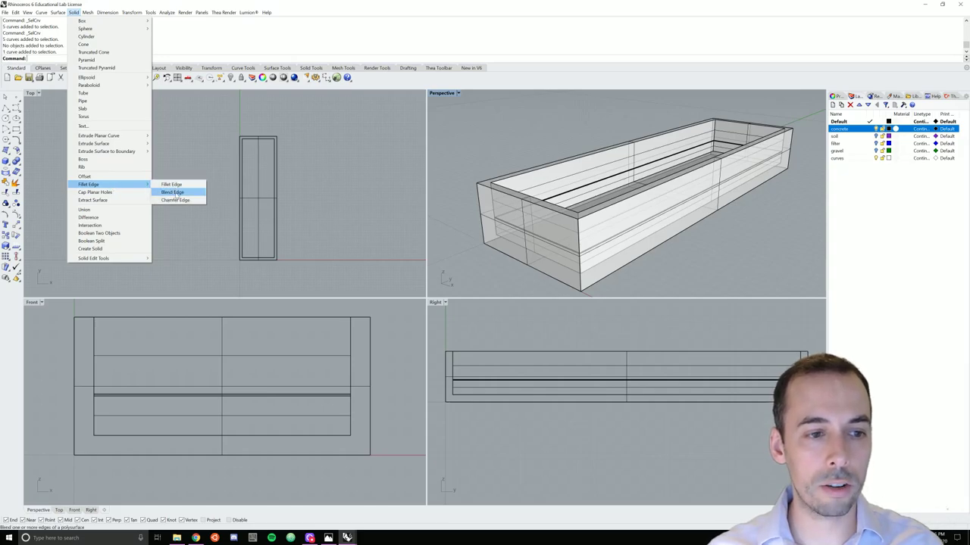
click(186, 199)
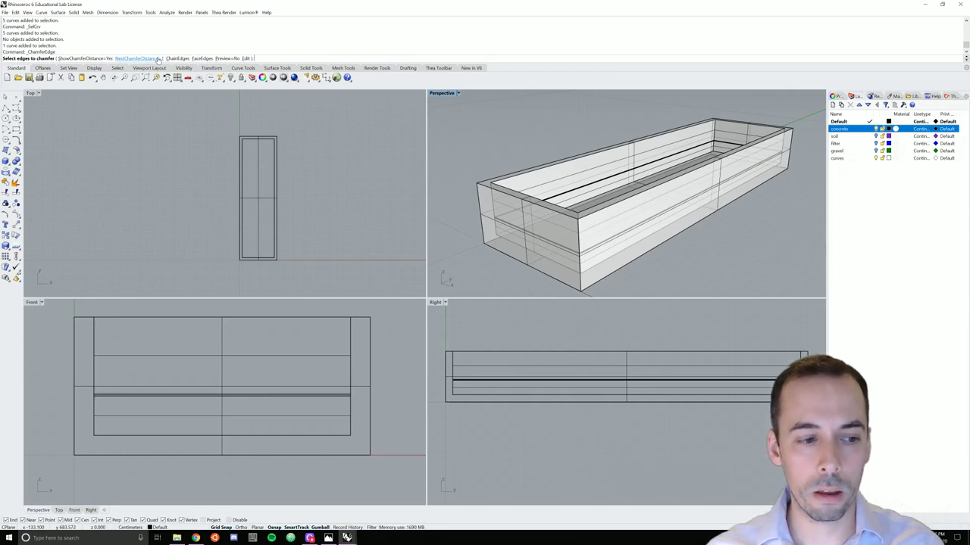
click(137, 59)
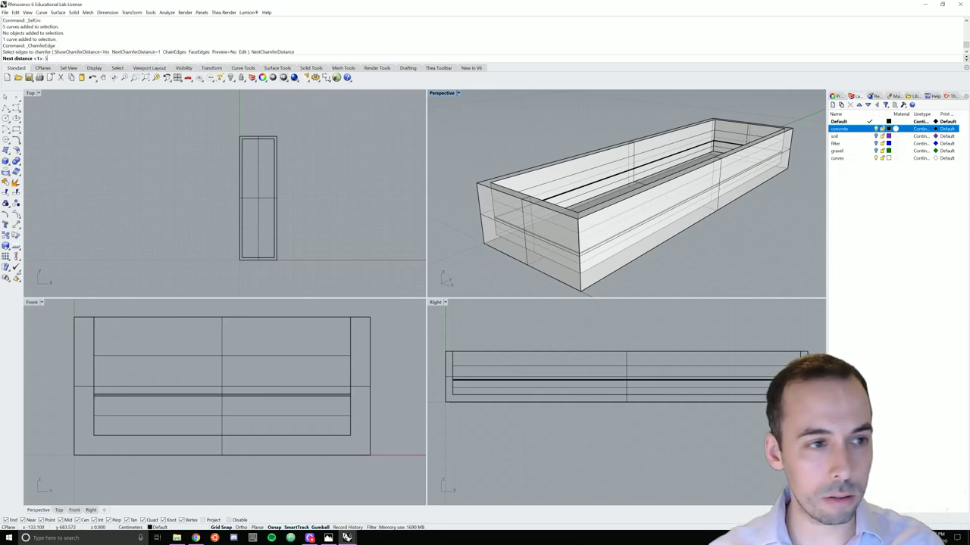
text(5)
key(Return)
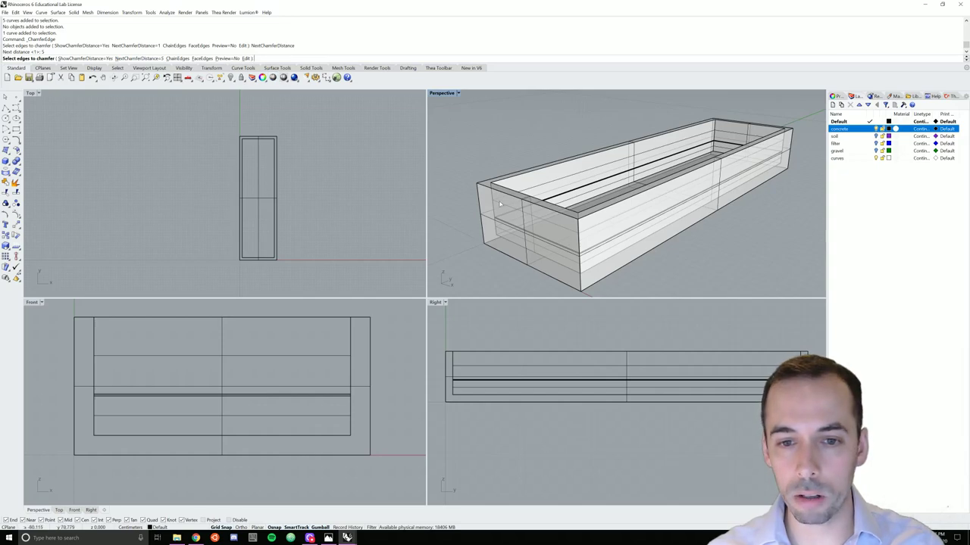
click(496, 192)
click(522, 174)
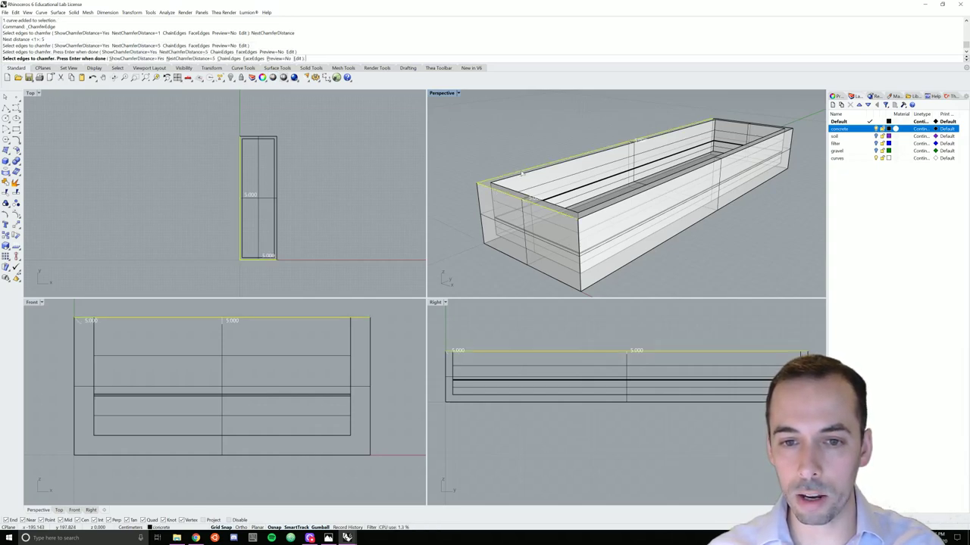
click(619, 203)
right_drag(768, 155, 762, 160)
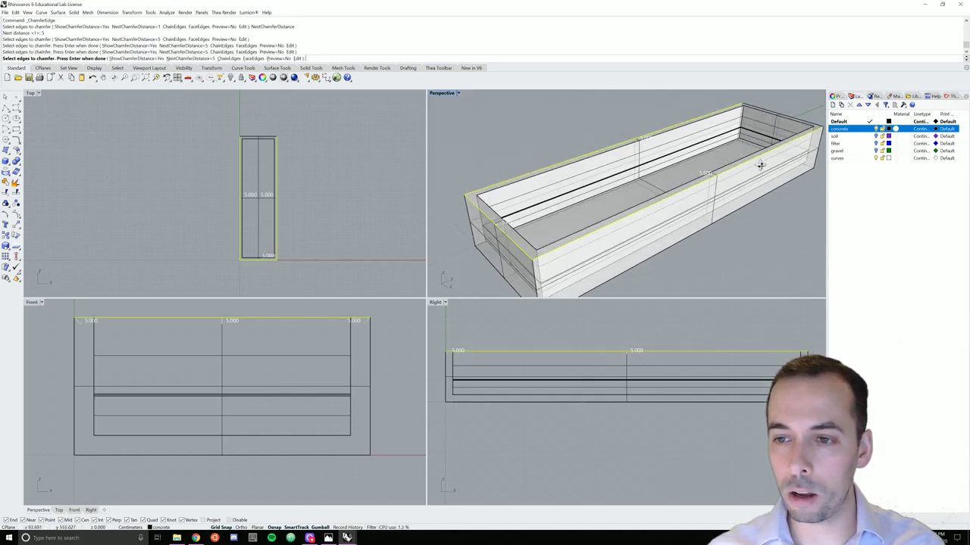
click(807, 123)
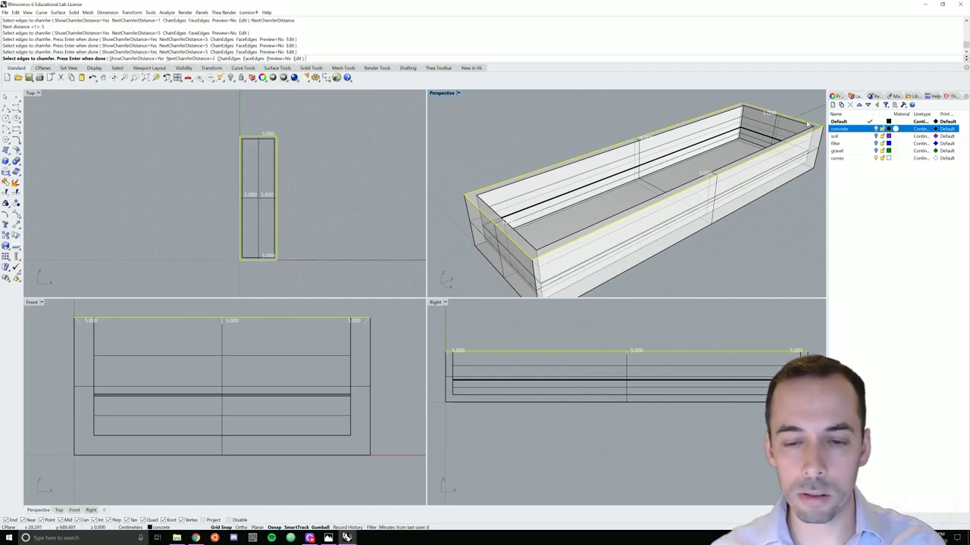
key(Return)
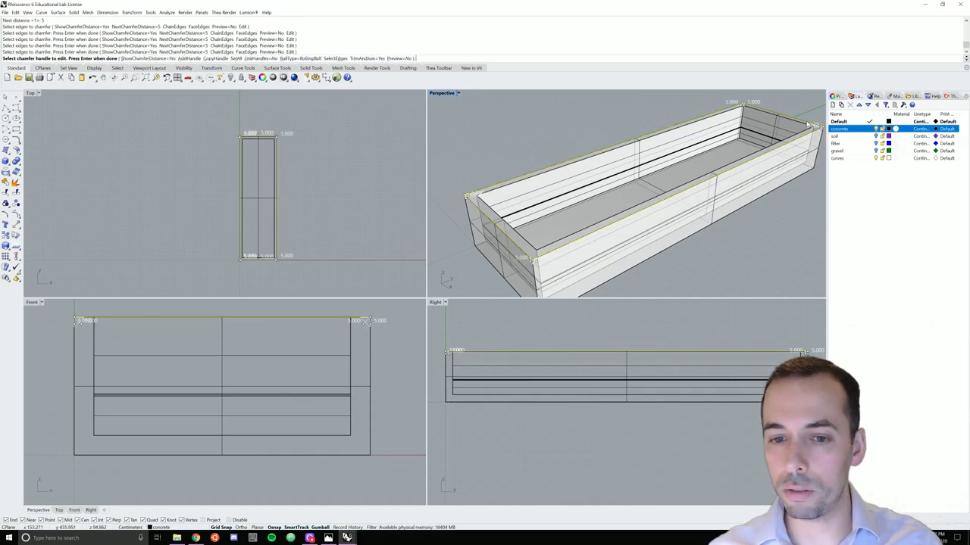
key(Return)
- Turn the gravel, filter and soil layers back on inside the chamfered planter box
right_drag(628, 260, 570, 219)
right_drag(490, 179, 602, 218)
scroll(543, 214, down, 5)
scroll(602, 209, up, 3)
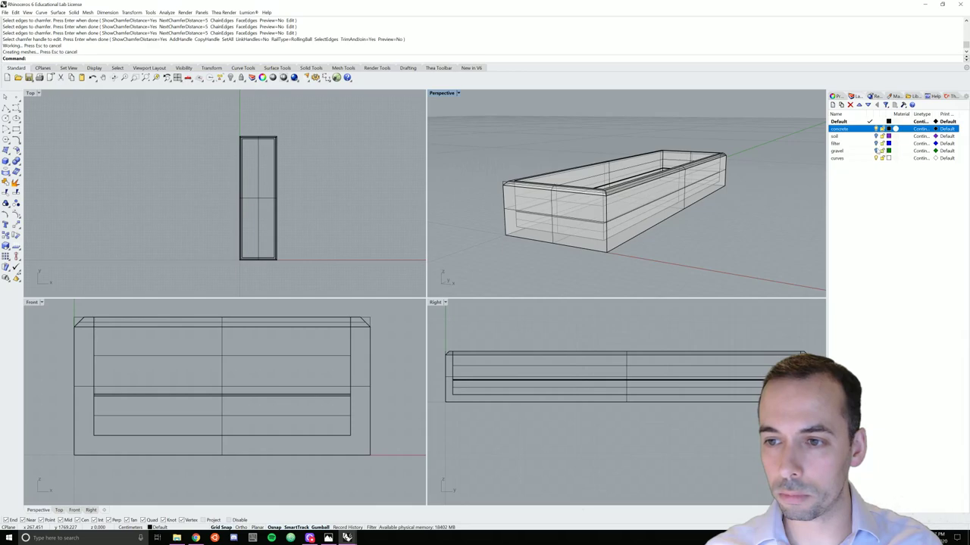
click(878, 151)
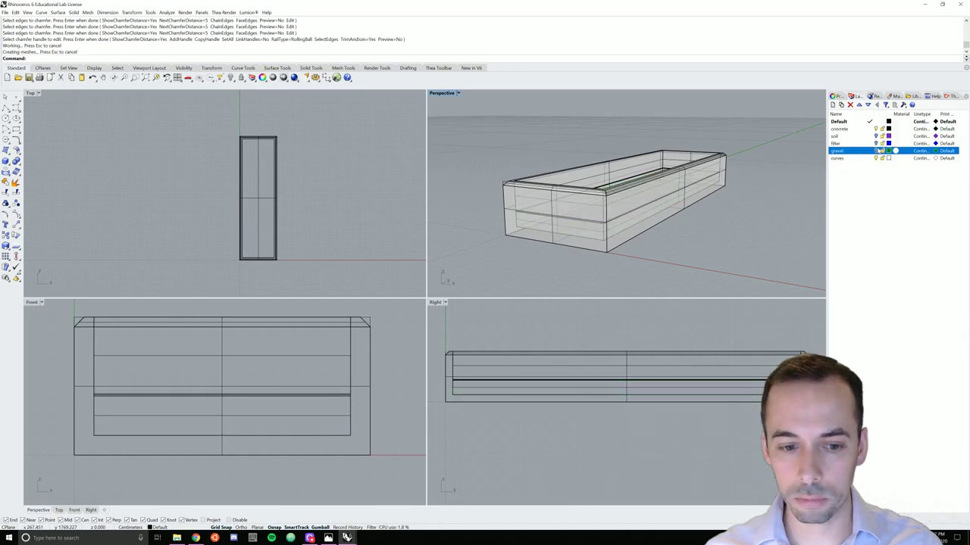
click(877, 151)
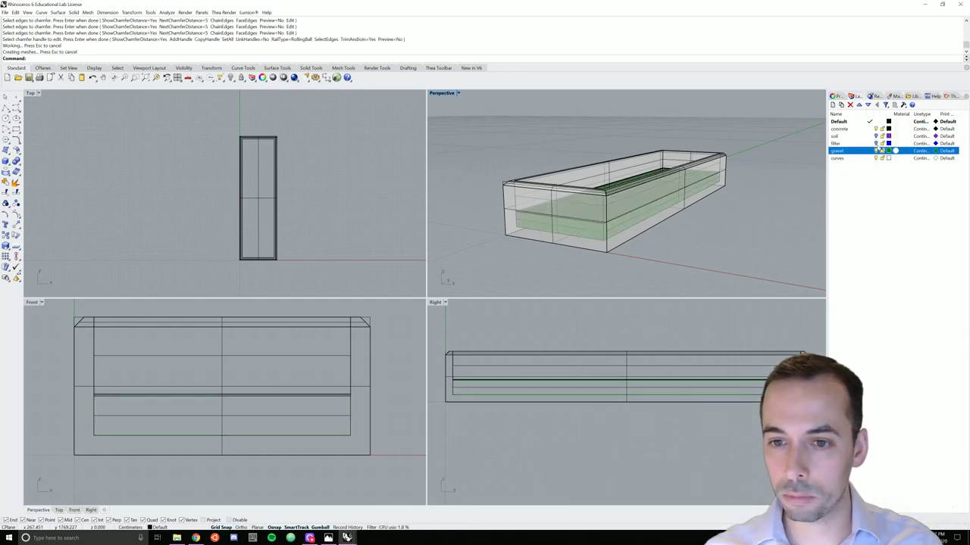
click(877, 144)
click(876, 137)
right_drag(718, 211, 698, 231)
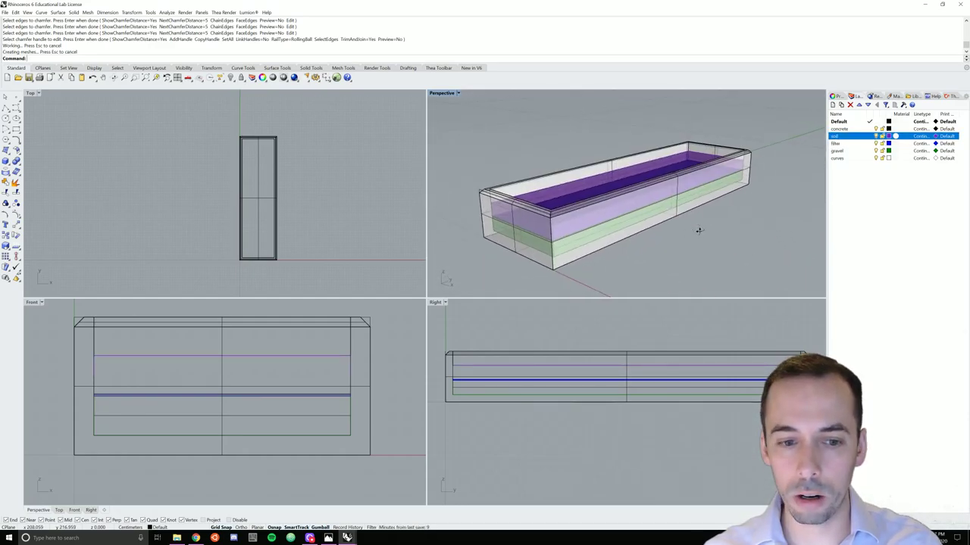
- Draw an L-shaped polyline above one end of the planter in the Right view, 70 cm straight down and 30 cm horizontally inward
scroll(684, 156, up, 2)
scroll(540, 145, down, 3)
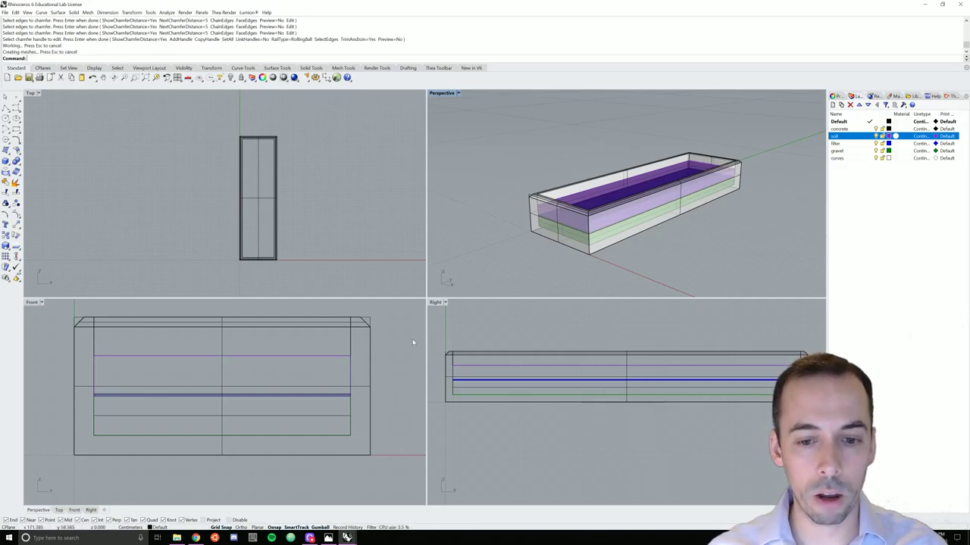
scroll(256, 352, up, 2)
scroll(246, 356, down, 4)
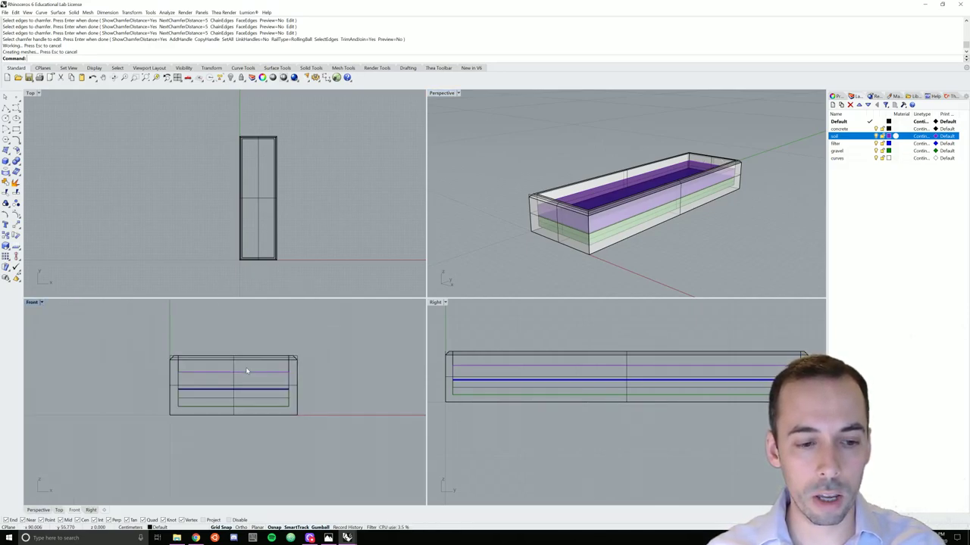
right_drag(499, 356, 507, 391)
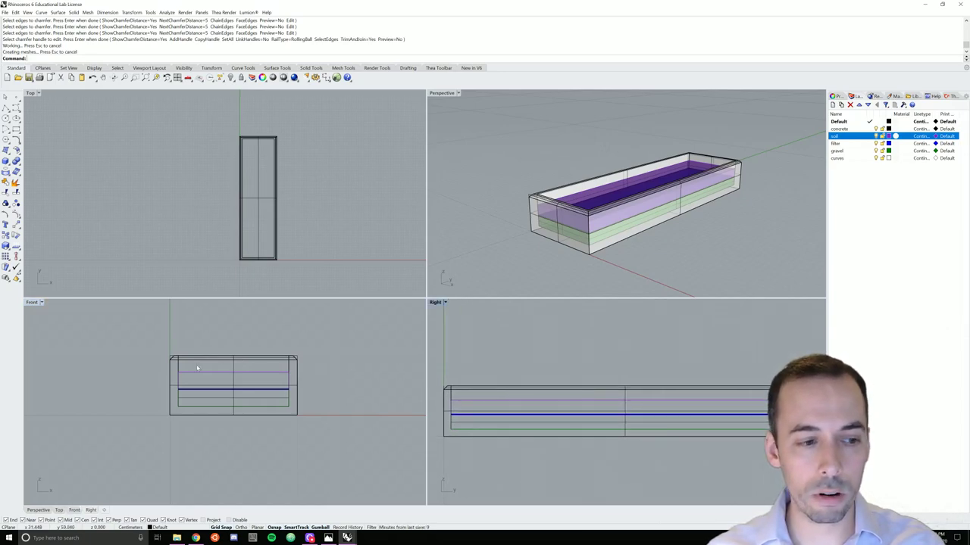
click(452, 363)
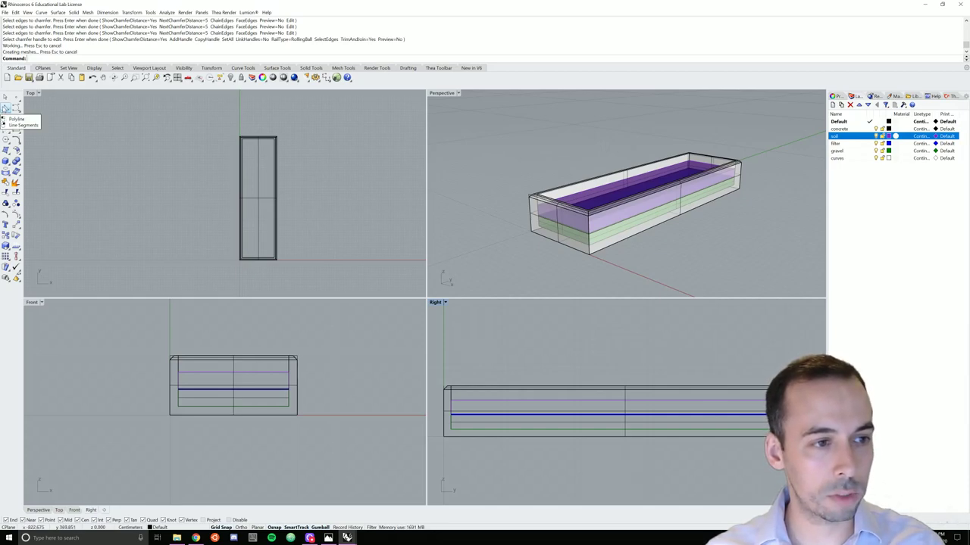
click(6, 109)
scroll(450, 356, up, 2)
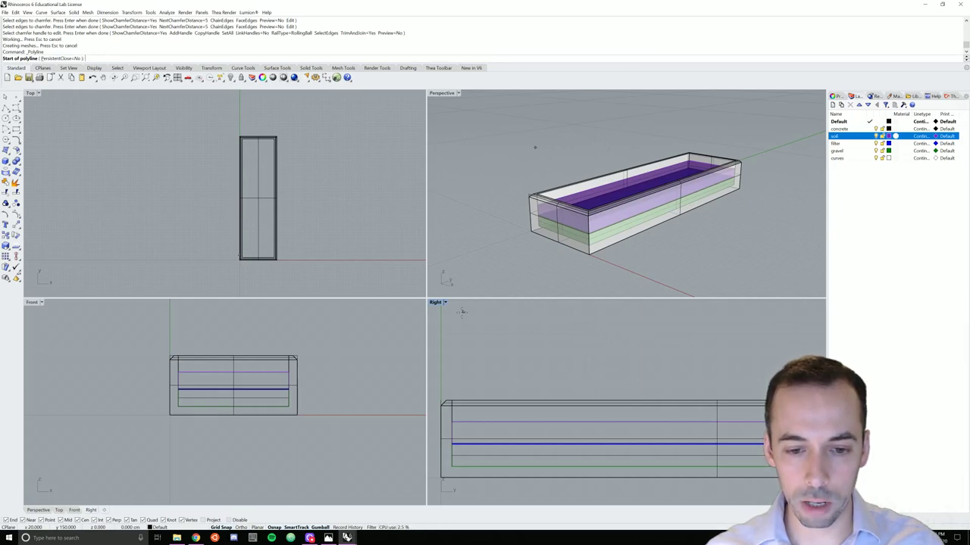
click(462, 311)
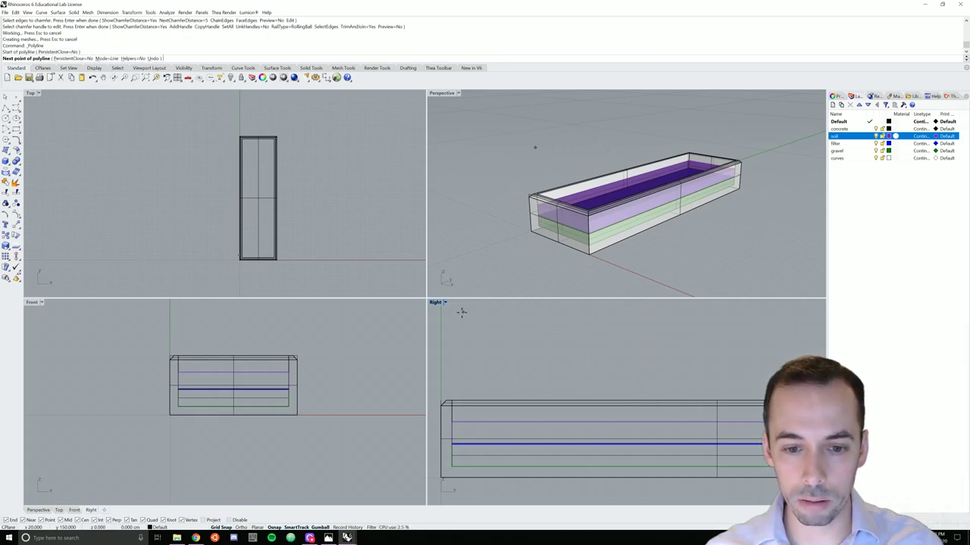
click(463, 389)
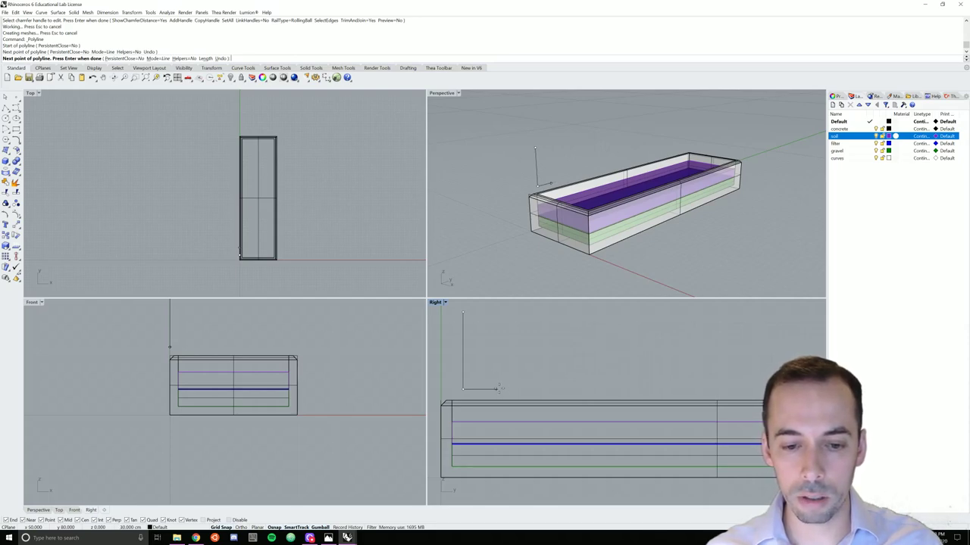
click(499, 389)
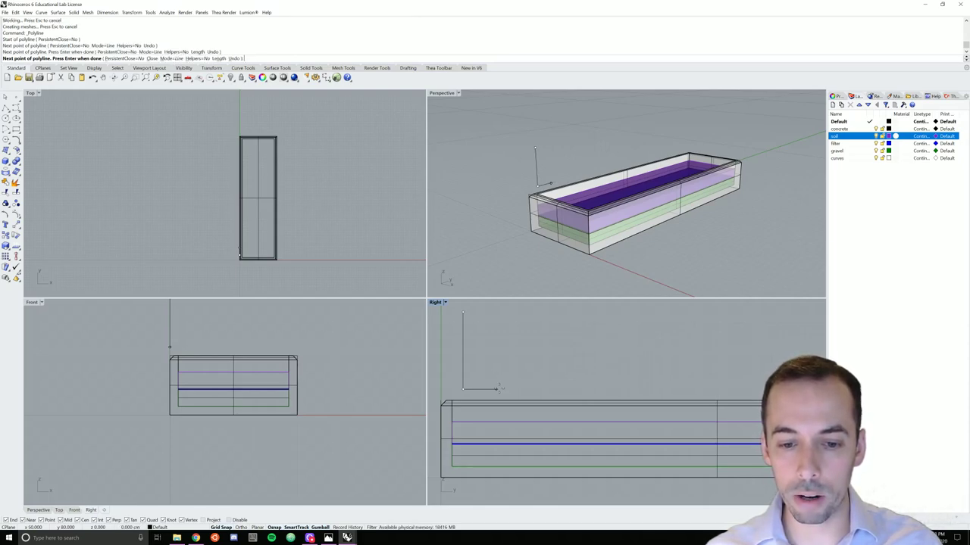
key(Return)
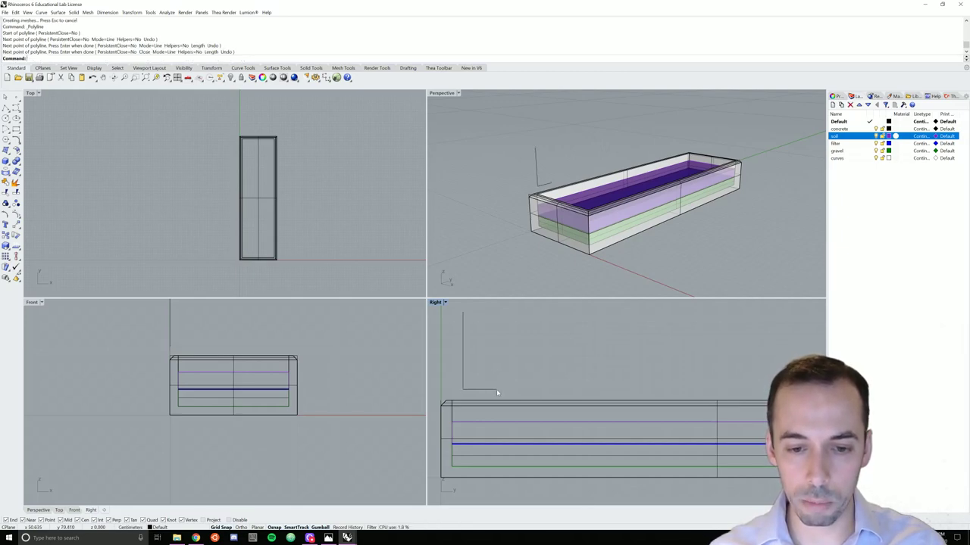
- Fillet the corner of the L-shaped polyline with a radius of 15 cm
click(487, 392)
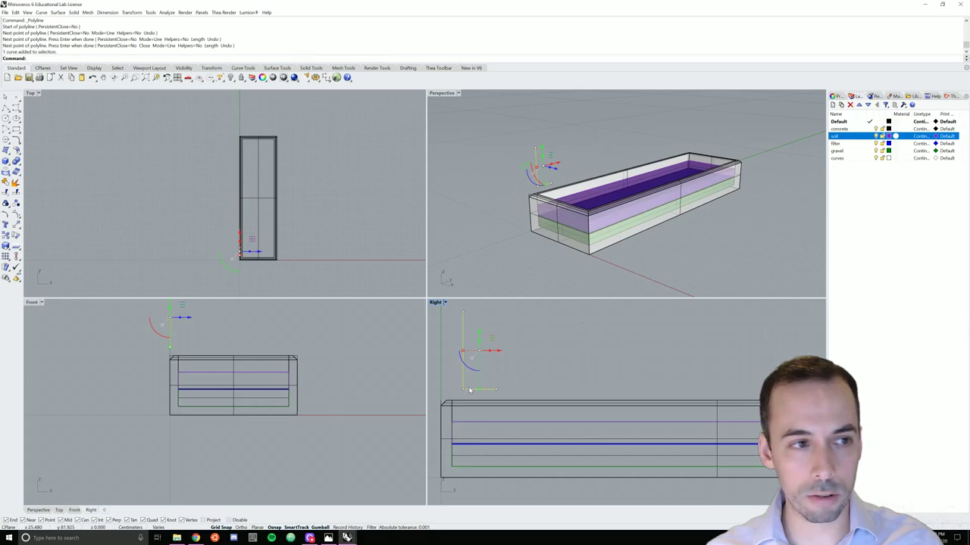
text(Fillet)
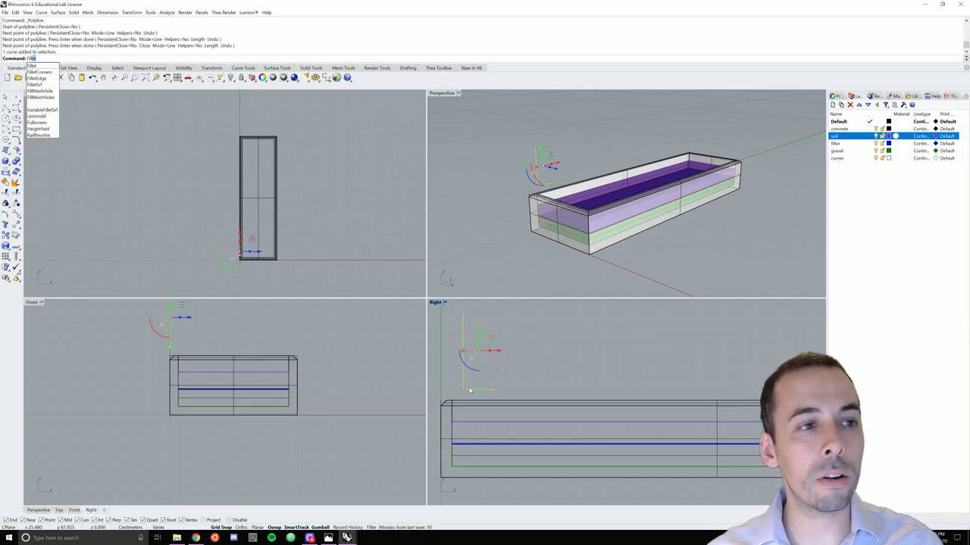
key(Return)
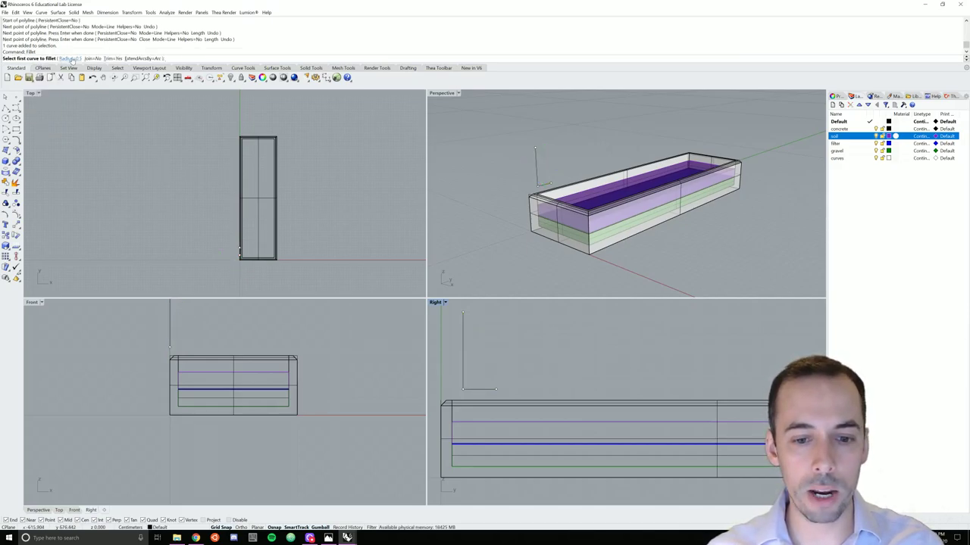
click(71, 59)
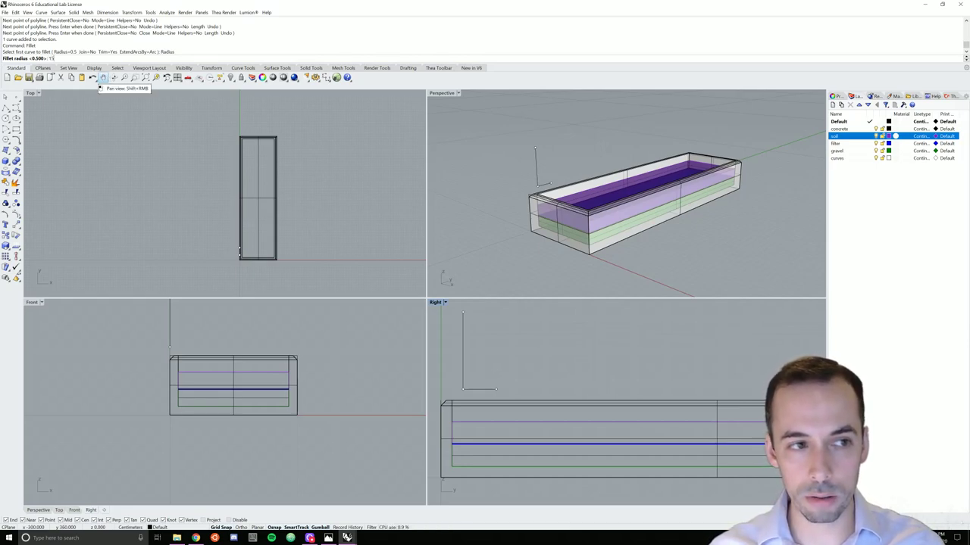
text(15)
key(Return)
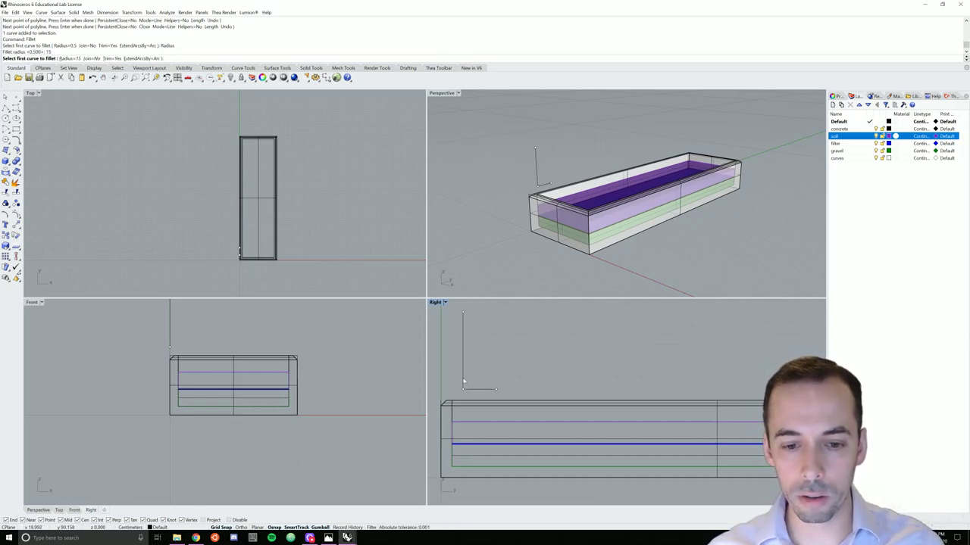
click(463, 381)
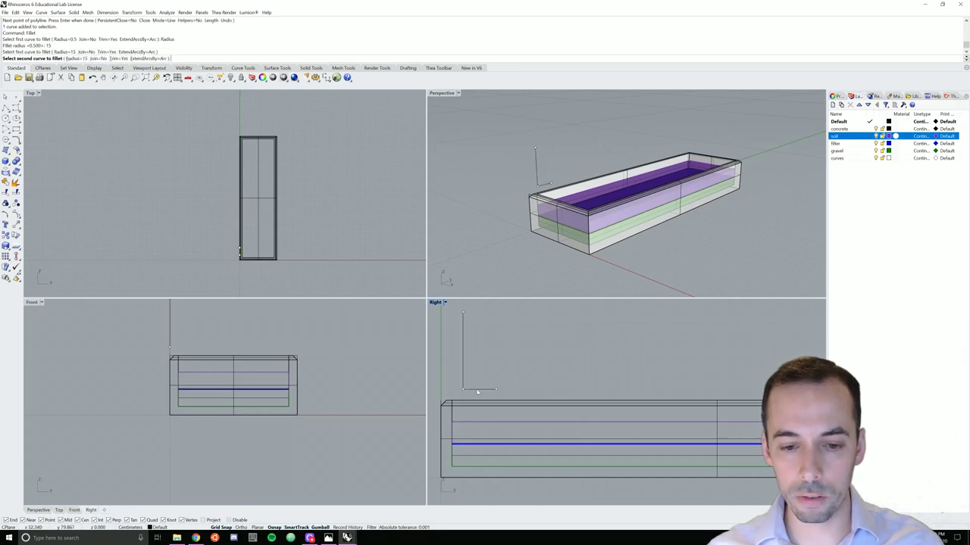
click(471, 389)
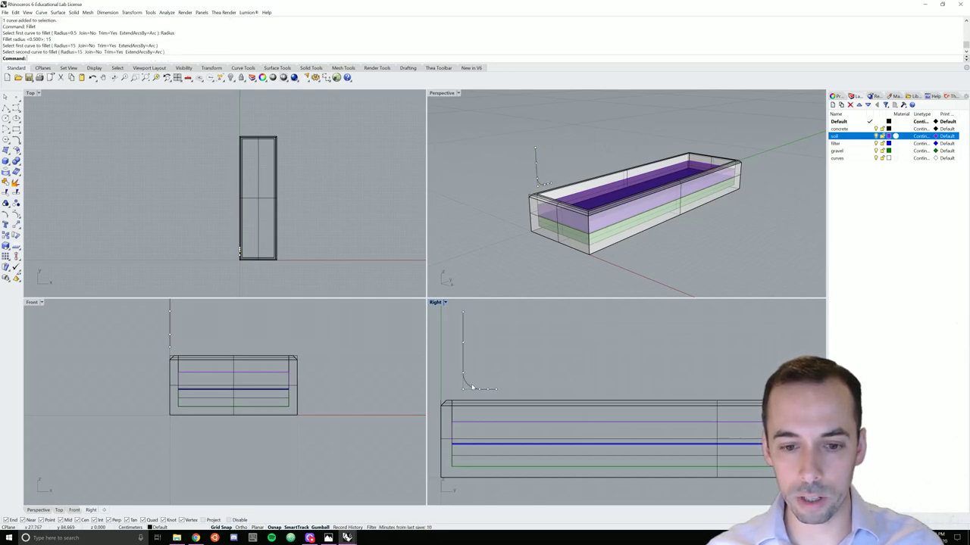
key(Return)
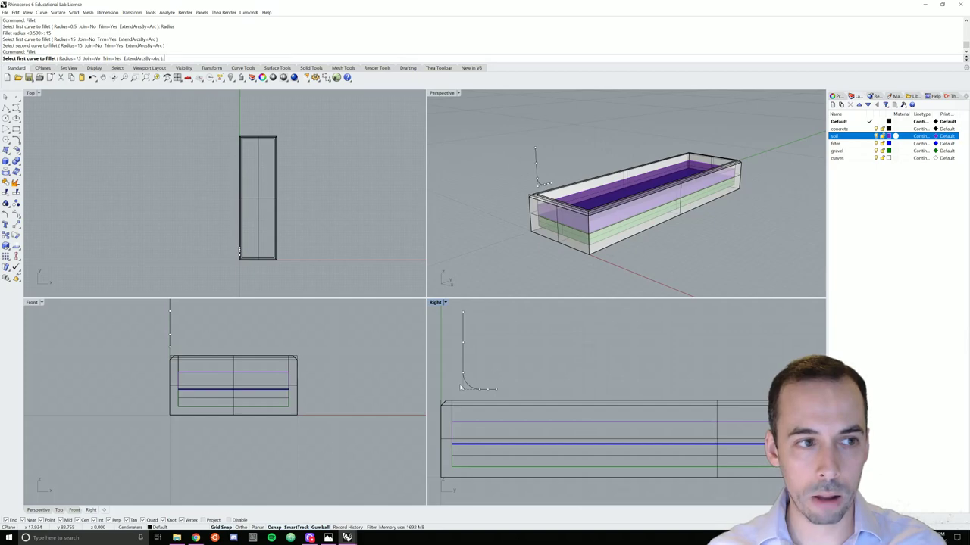
key(Escape)
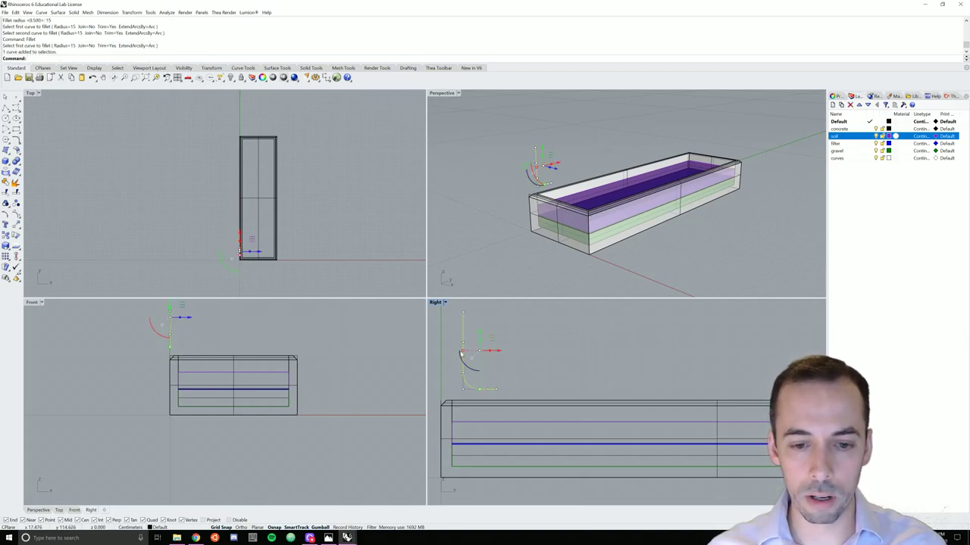
- Lower the filleted curve about 10 cm to the planter's top edge and shift it about 70 cm across the planter's width
click(464, 352)
drag(482, 346, 483, 347)
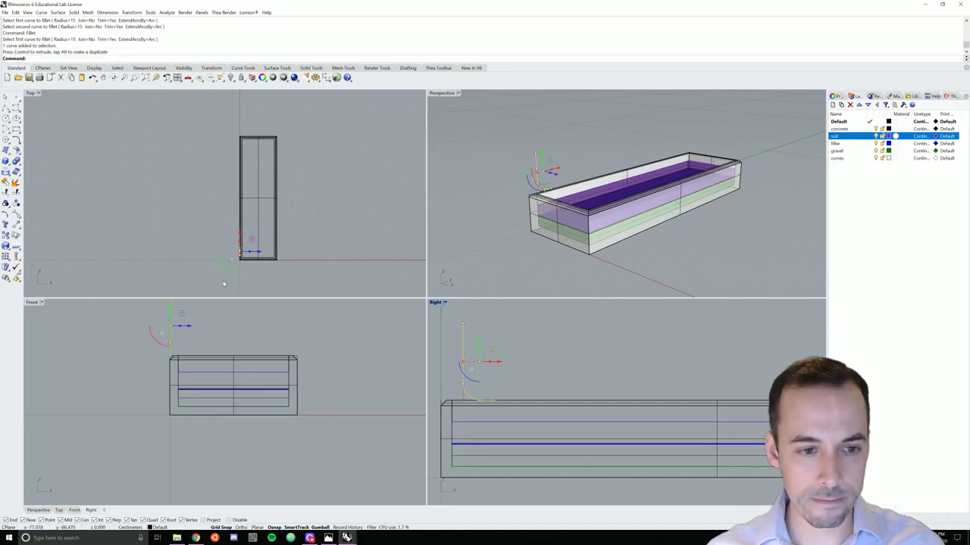
click(259, 254)
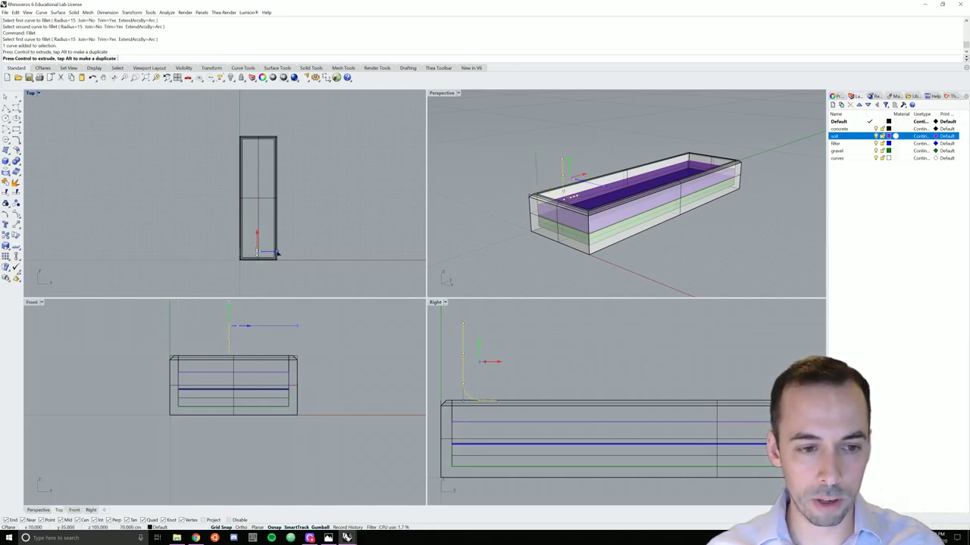
click(260, 254)
- Move the filleted curve 5 cm sideways onto the planter's lengthwise centerline
scroll(261, 255, up, 8)
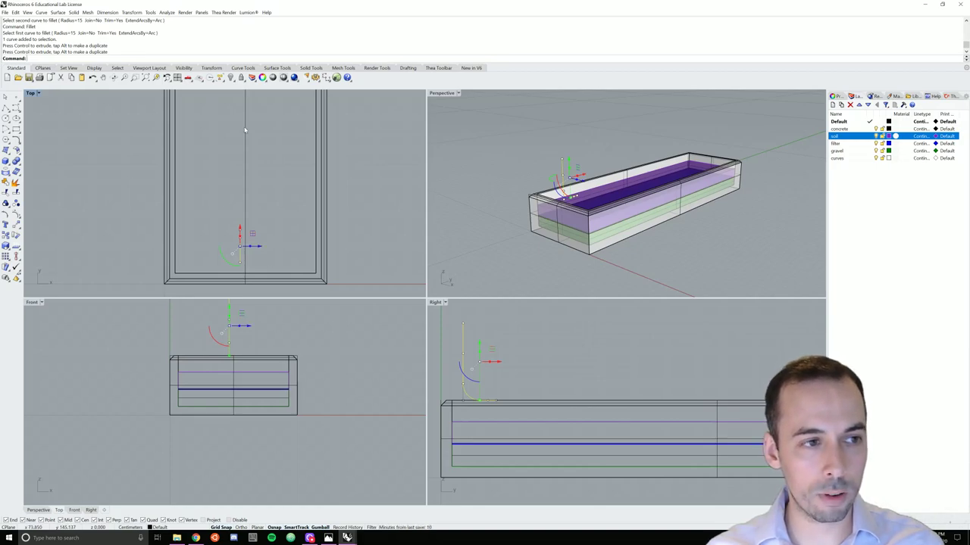
key(Return)
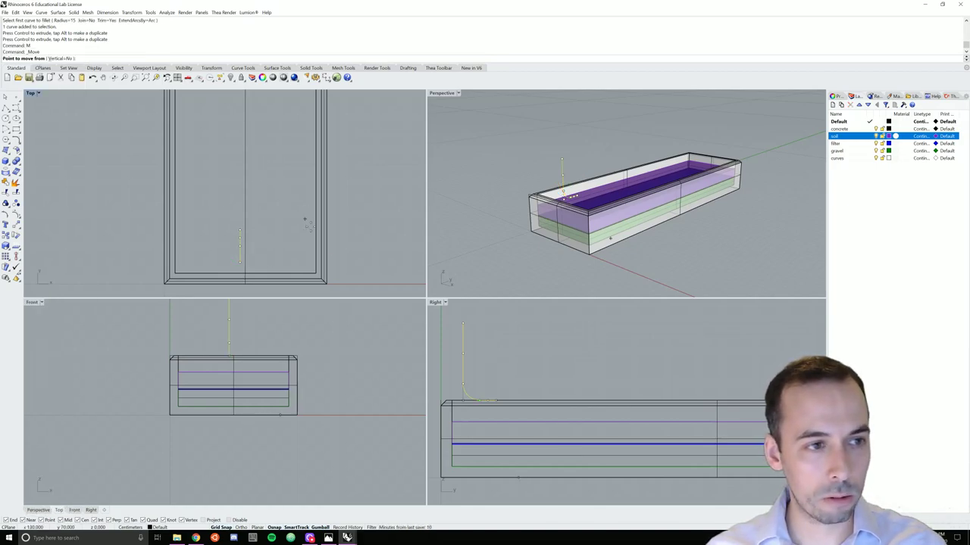
click(348, 242)
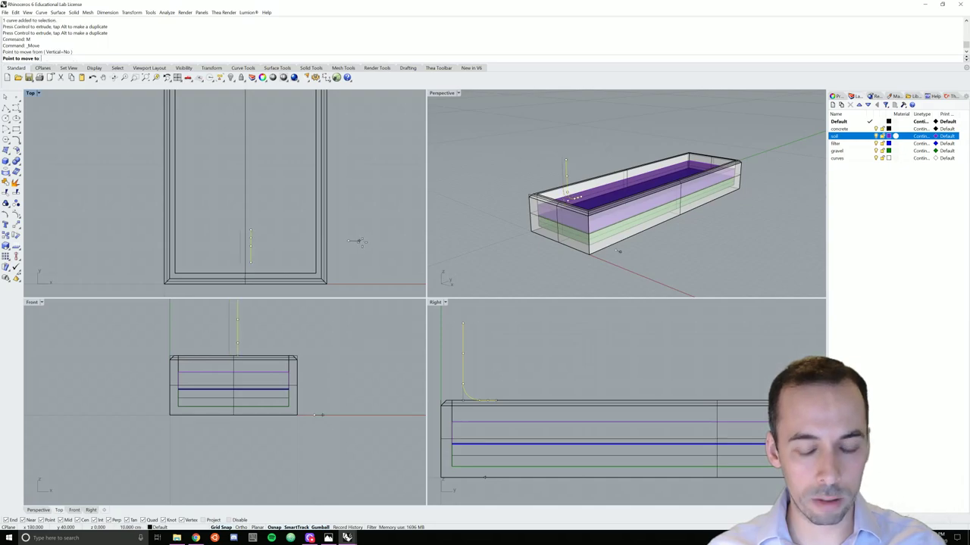
text(5)
key(Return)
click(362, 242)
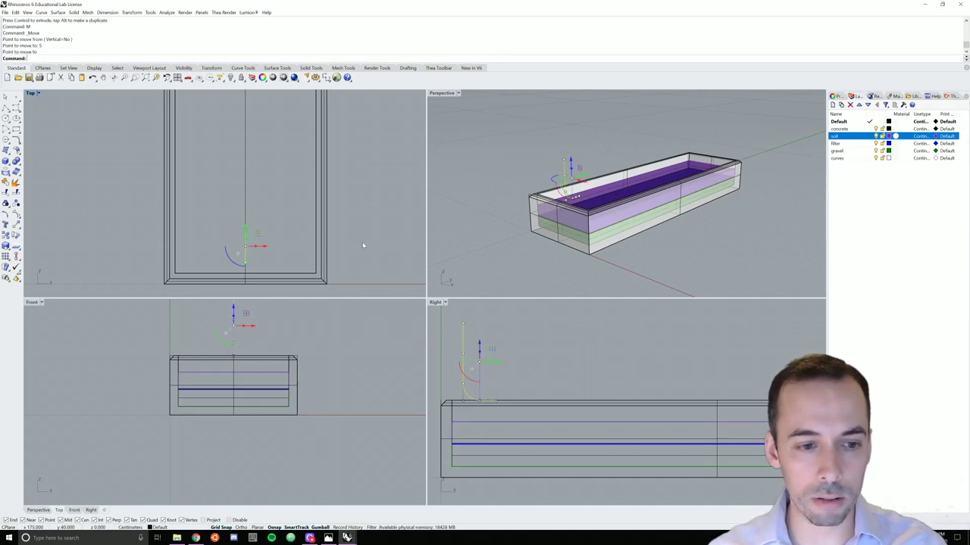
key(Escape)
- Start a thick-walled pipe along the filleted curve with a start radius of 5 cm and a wall thickness of 1 cm
right_drag(692, 244, 569, 231)
click(519, 174)
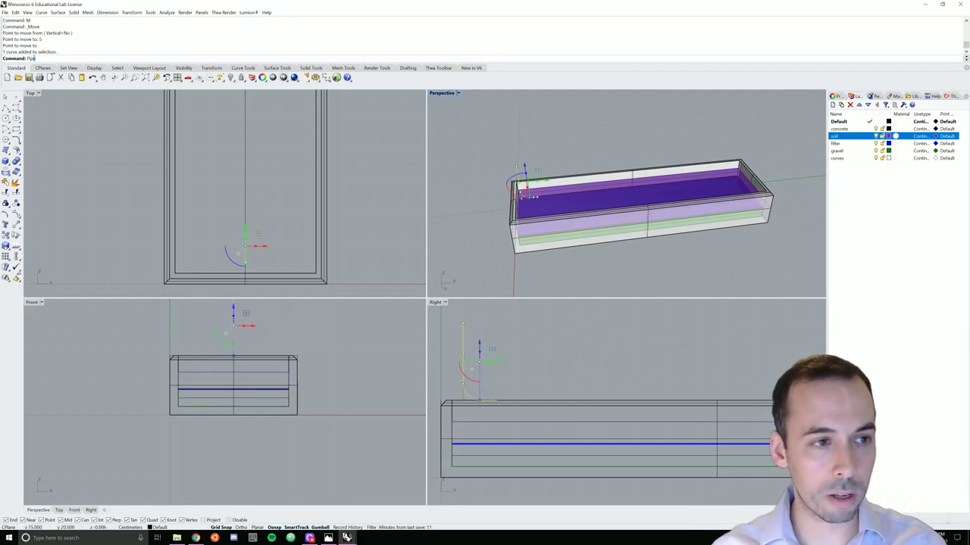
key(Return)
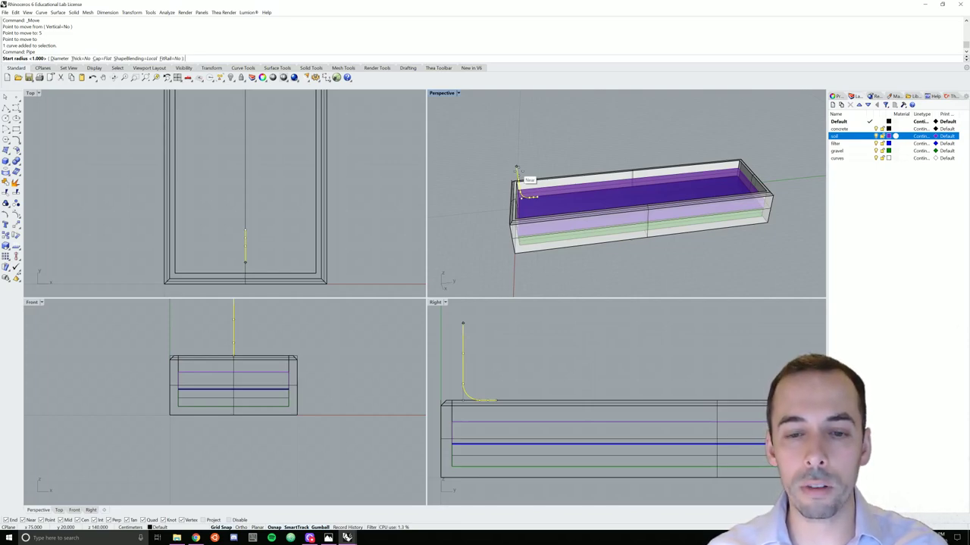
click(81, 59)
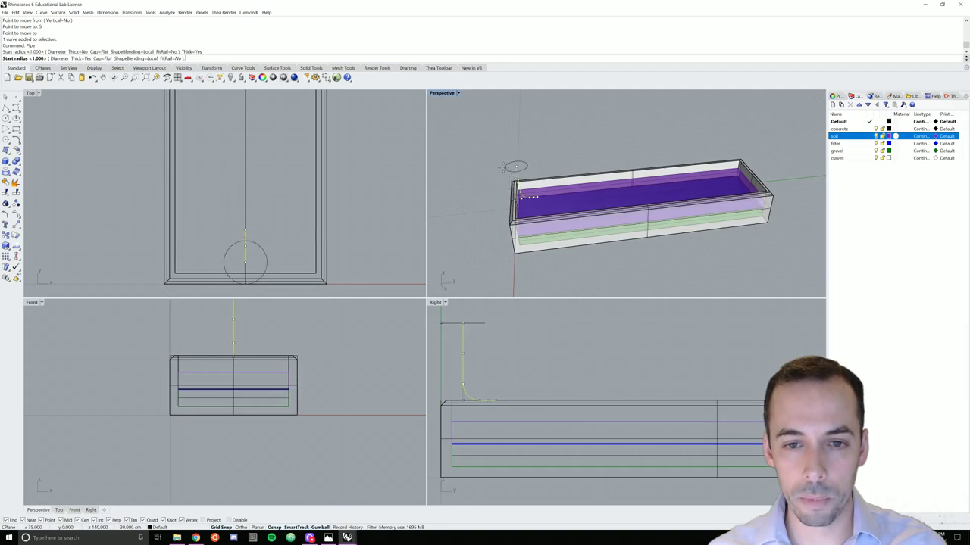
text(5)
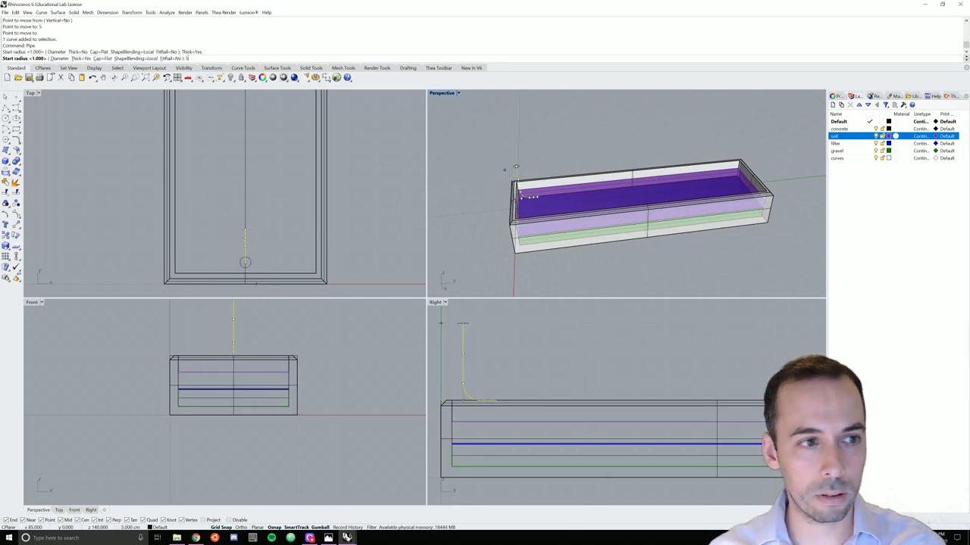
key(Return)
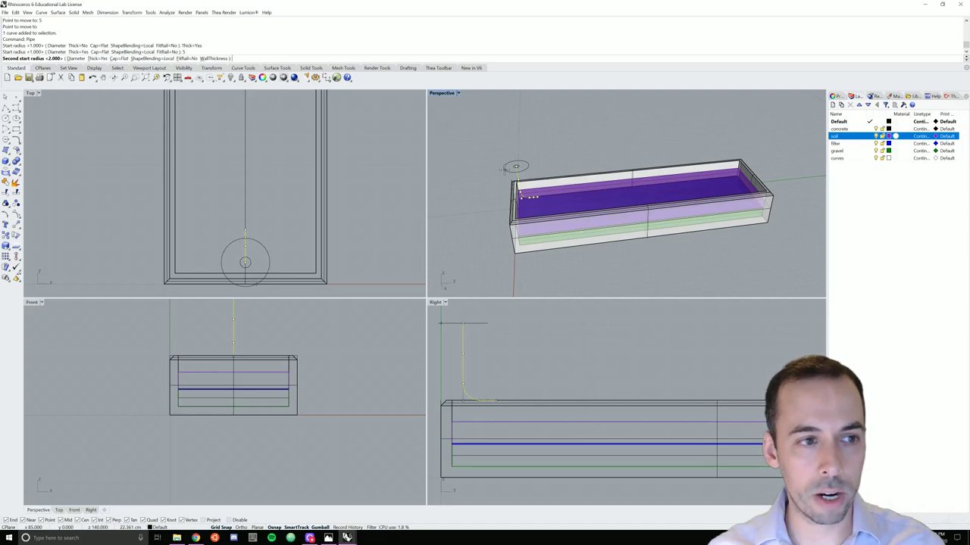
text(5)
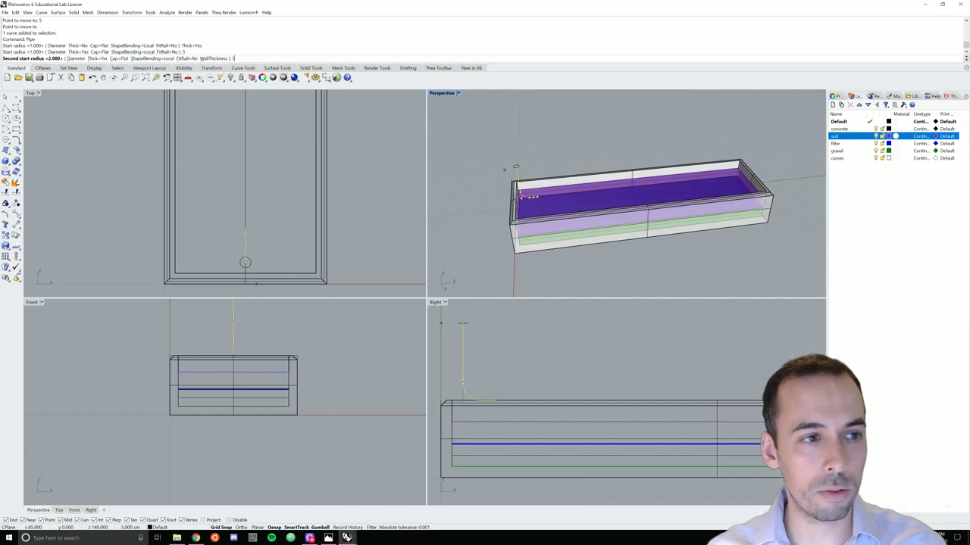
key(BackSpace)
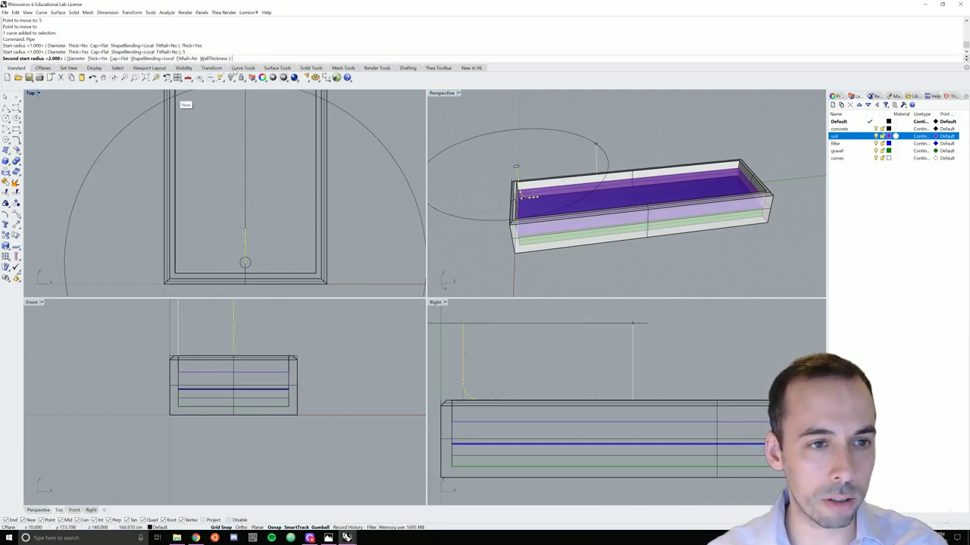
click(215, 58)
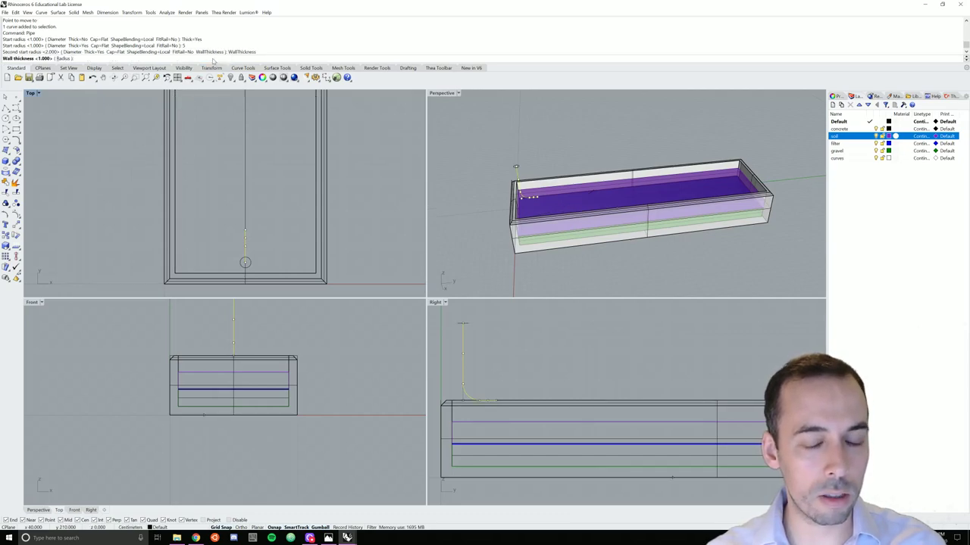
text(1)
key(Return)
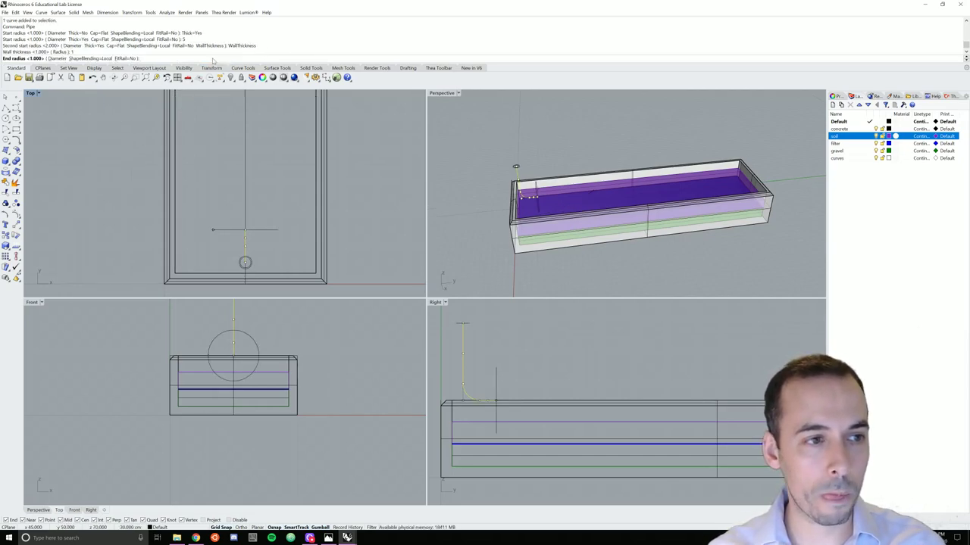
- Complete the pipe with an end radius of 5 cm and no intermediate radii, and deselect it
text(5)
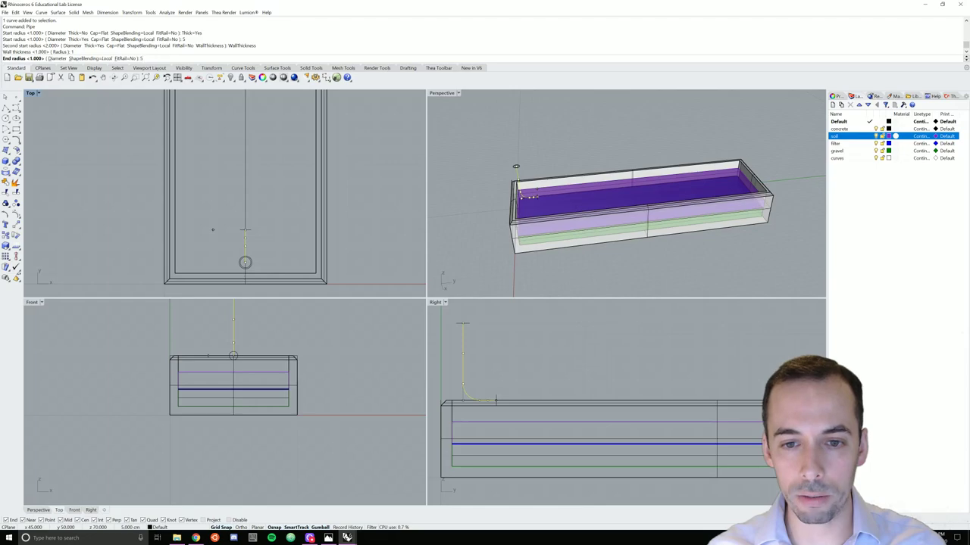
key(Return)
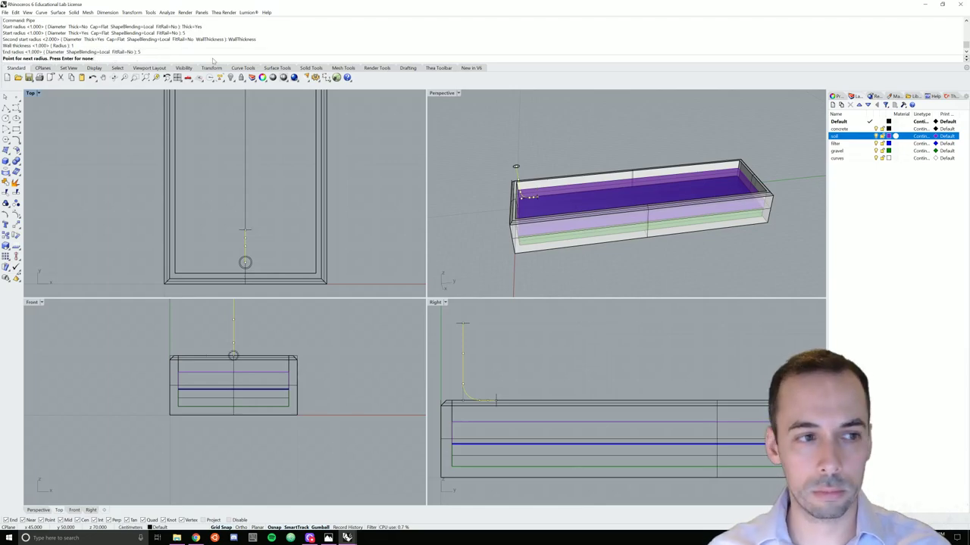
key(Return)
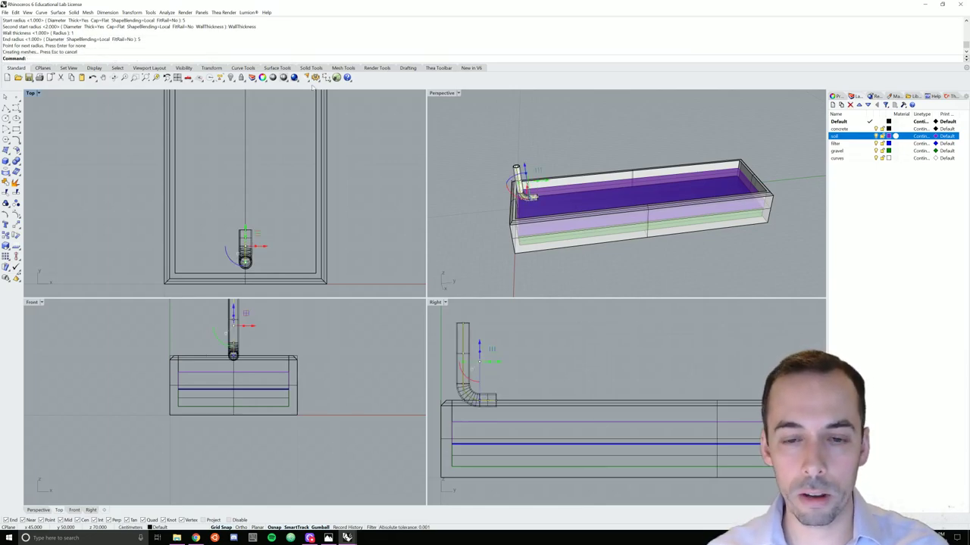
scroll(524, 181, up, 5)
right_drag(523, 180, 514, 265)
scroll(639, 270, down, 3)
key(Escape)
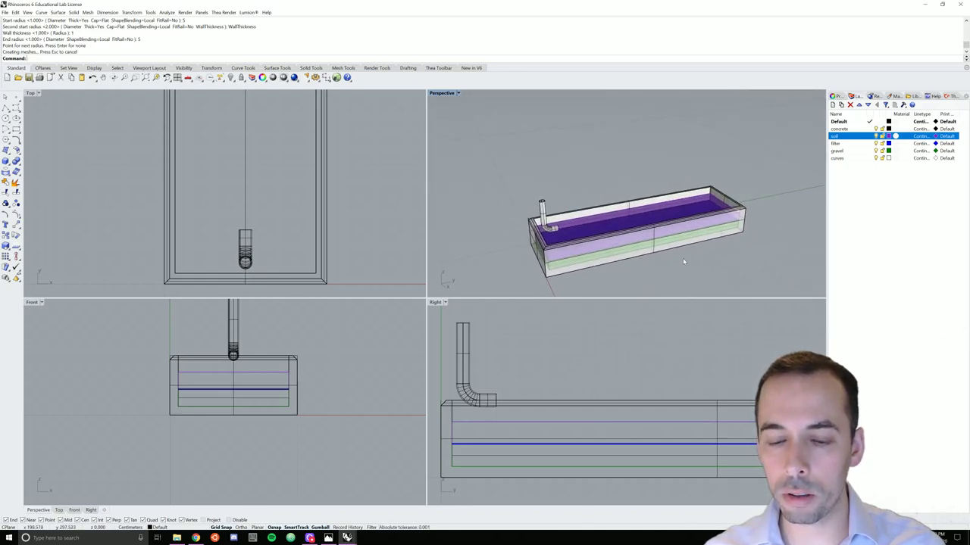
- Examine the finished pipe in the Perspective view and the planter's opposite end in the Right view
right_drag(685, 262, 680, 250)
scroll(591, 375, down, 5)
right_drag(606, 367, 568, 367)
scroll(572, 365, up, 4)
scroll(598, 375, down, 3)
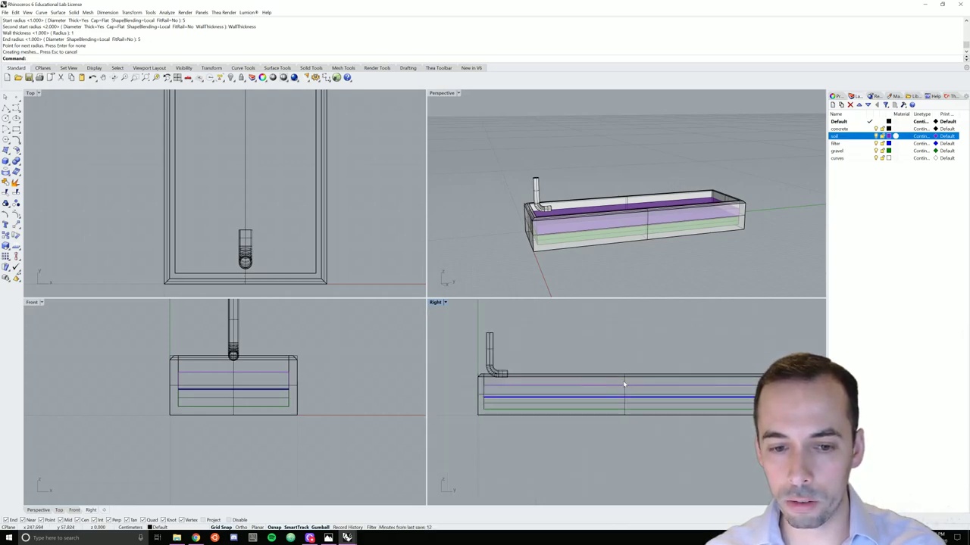
scroll(746, 382, up, 2)
right_drag(693, 397, 589, 398)
scroll(606, 401, up, 3)
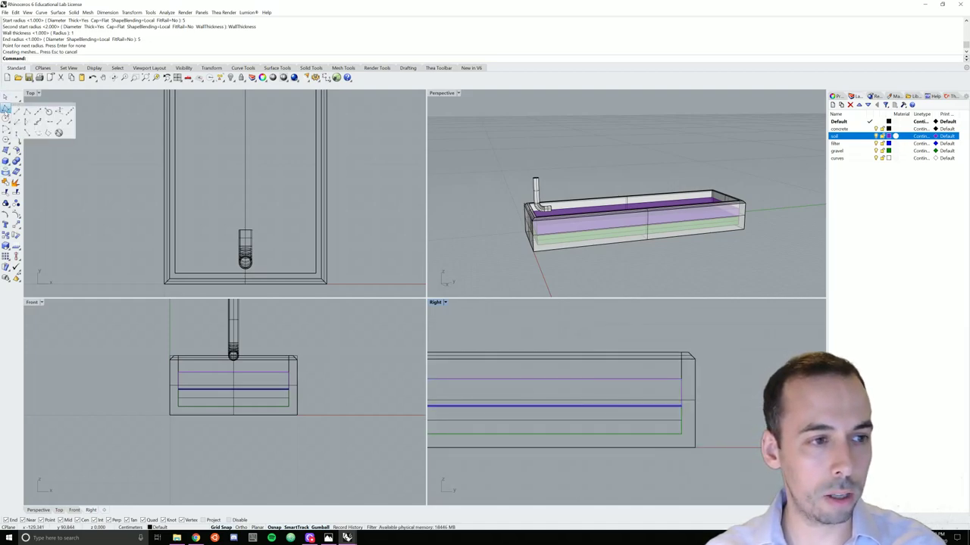
click(6, 118)
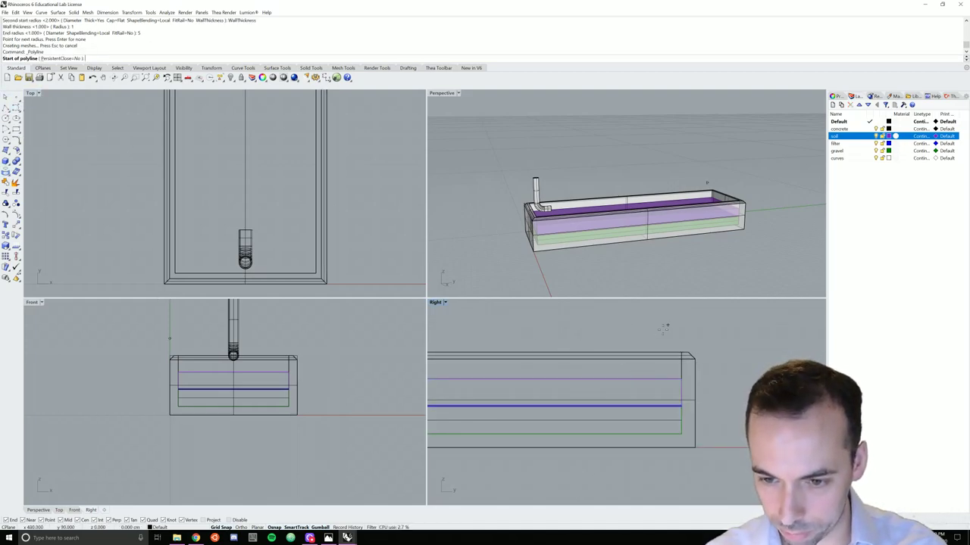
click(640, 341)
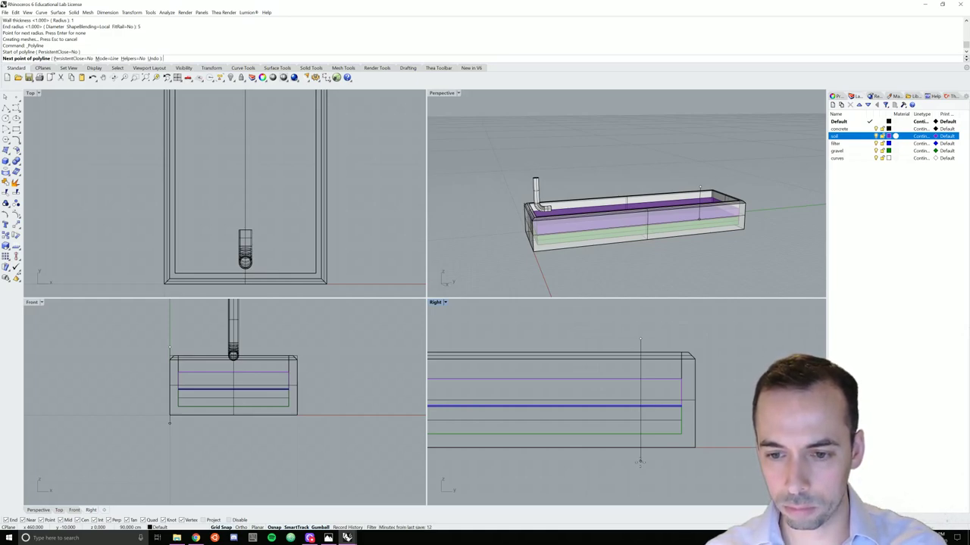
key(Escape)
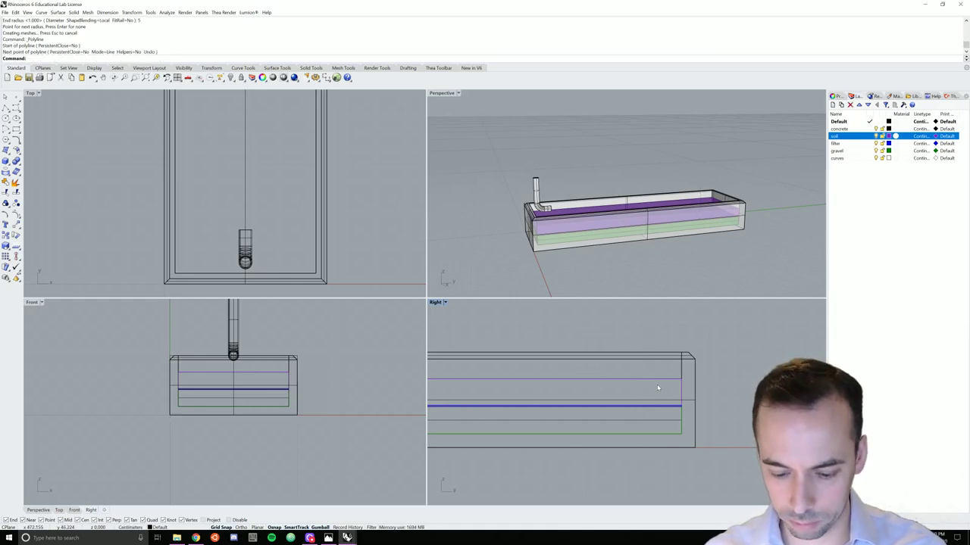
- With object snaps off, draw a vertical polyline about 70 cm long near the planter's far end, from the soil's top edge to below the base
key(Return)
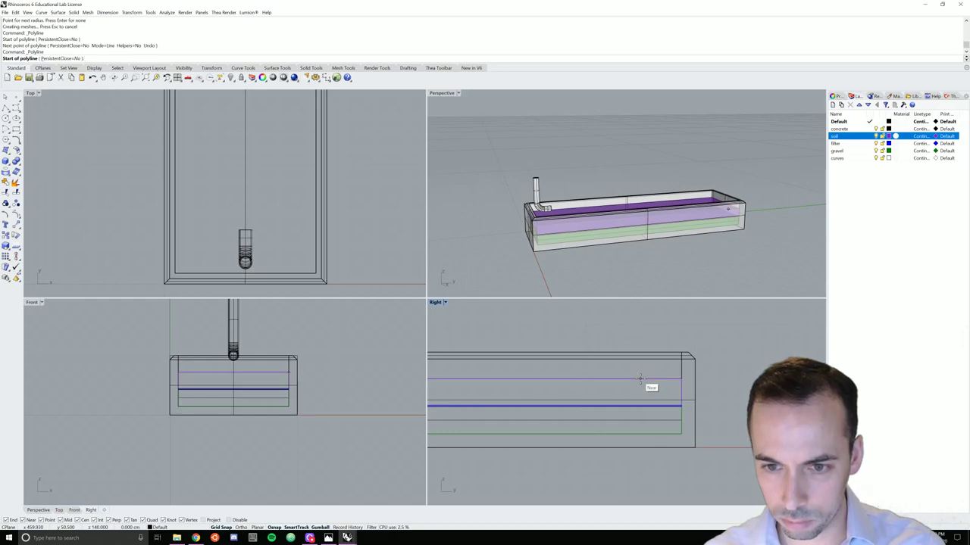
click(274, 527)
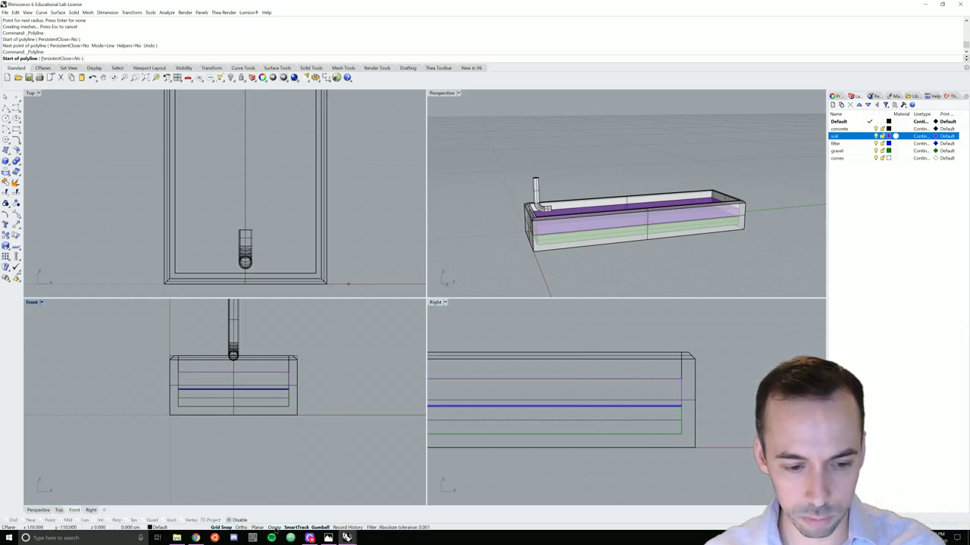
click(640, 379)
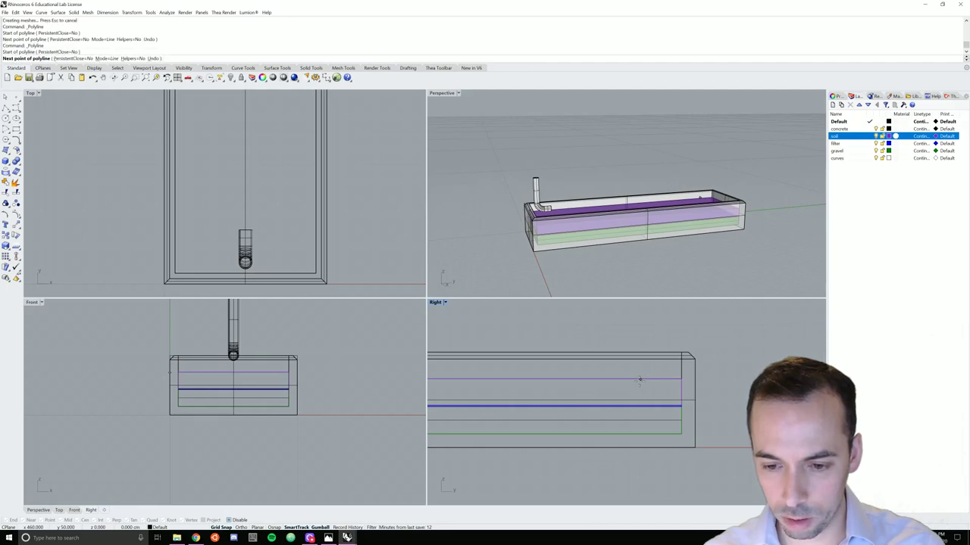
click(640, 469)
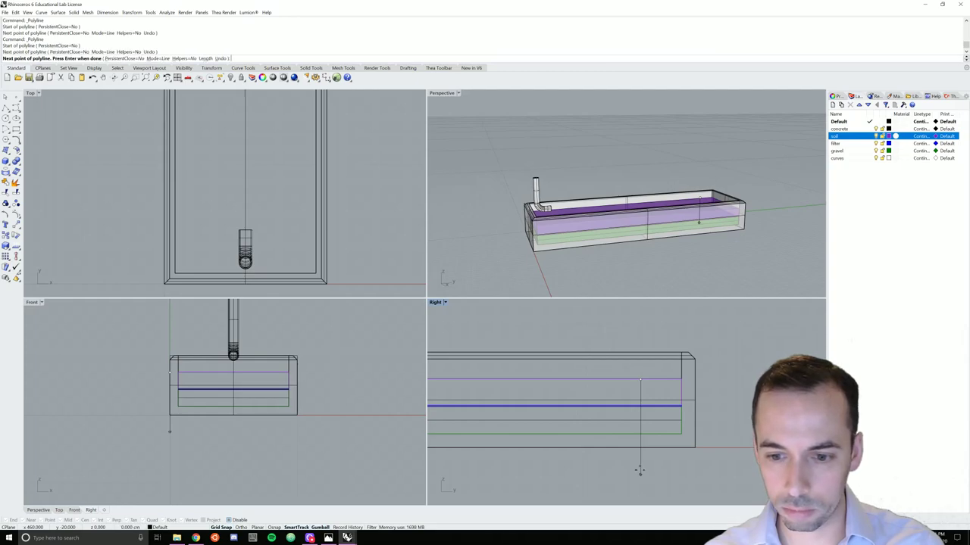
key(Return)
- Move the vertical line up 5 cm in the Right view so it projects above the soil's top edge
click(641, 456)
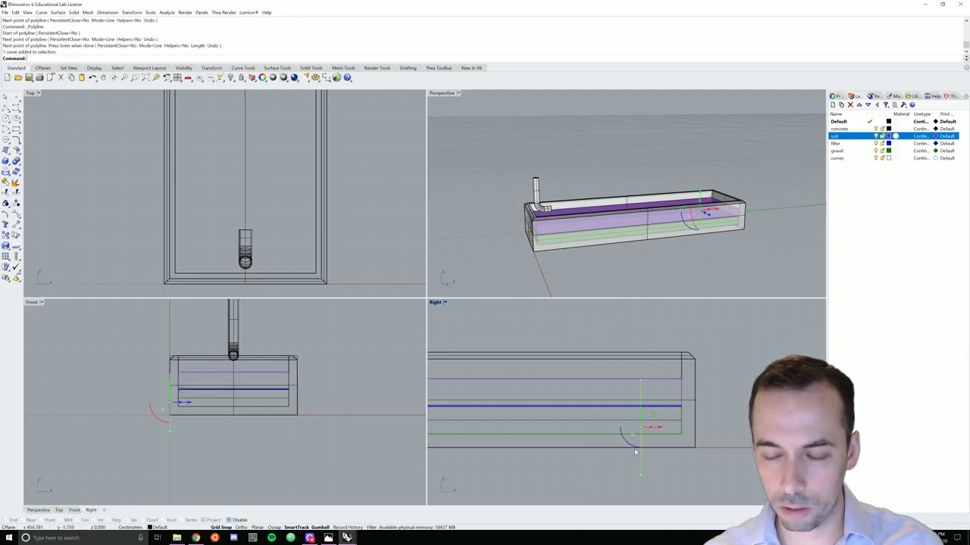
right_drag(652, 261, 675, 241)
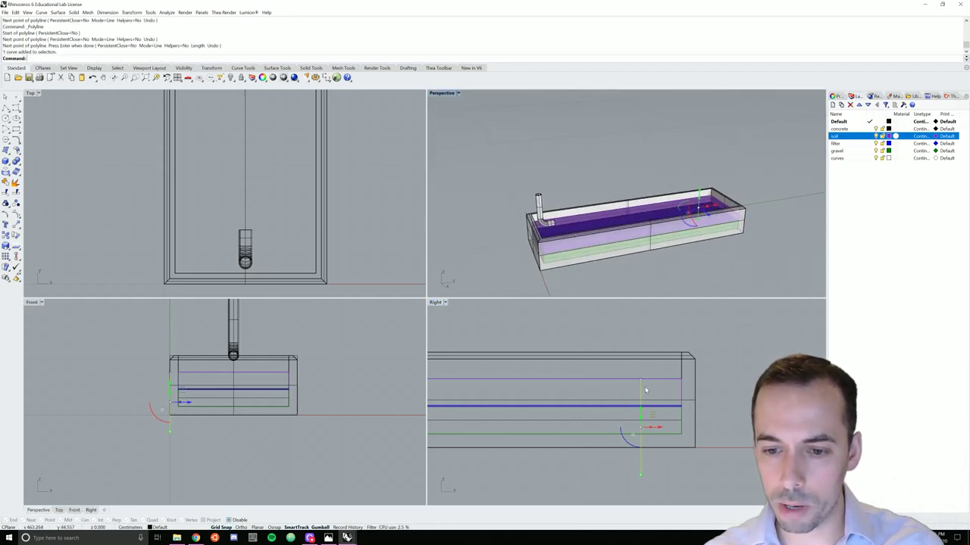
scroll(644, 366, up, 3)
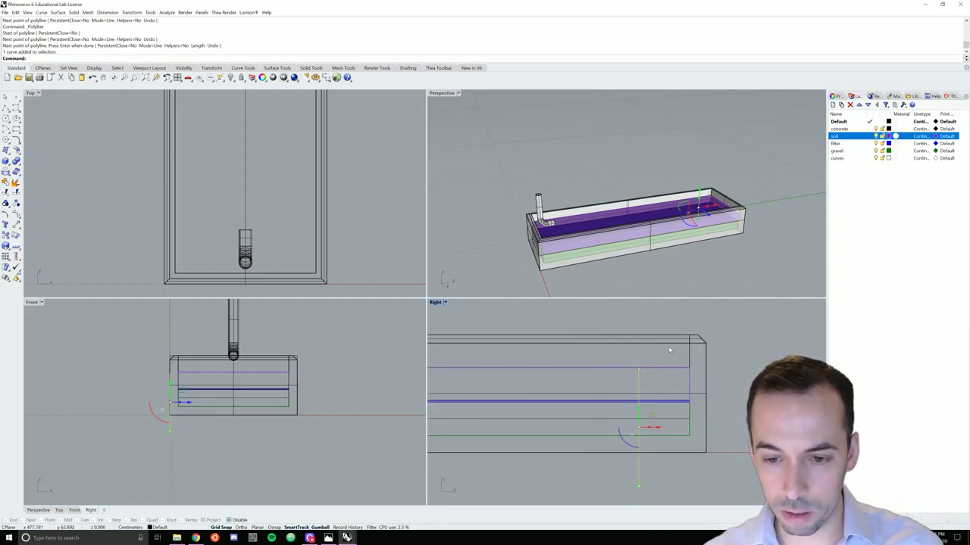
text(M)
key(Return)
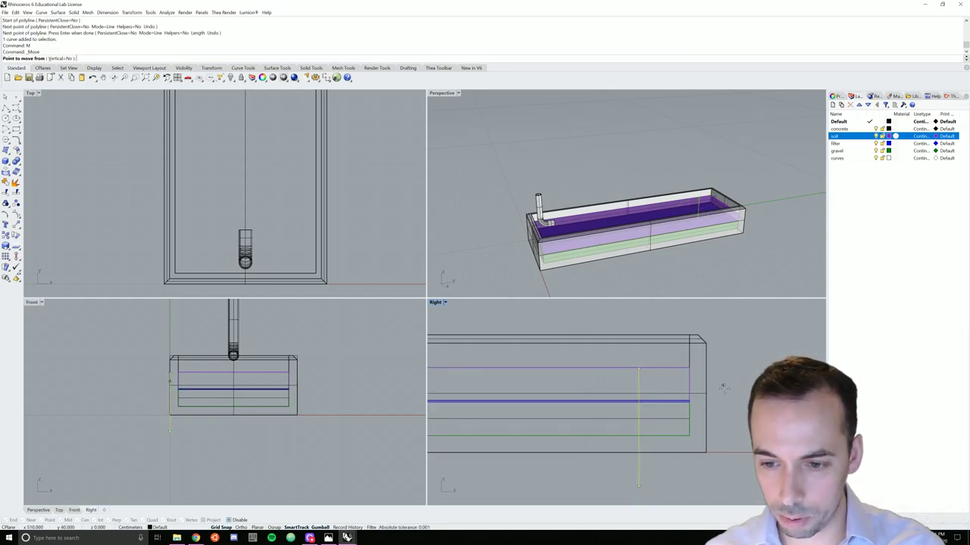
click(738, 387)
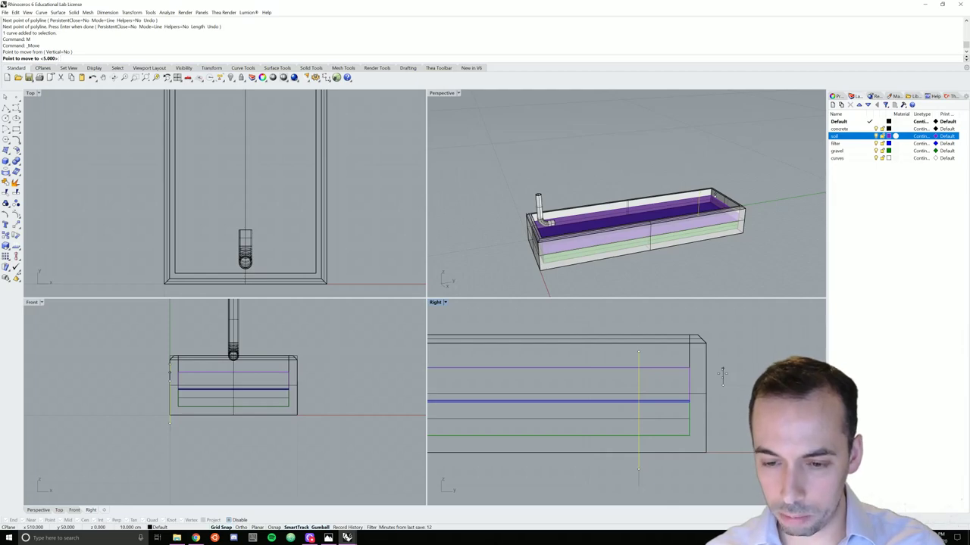
text(5)
key(Return)
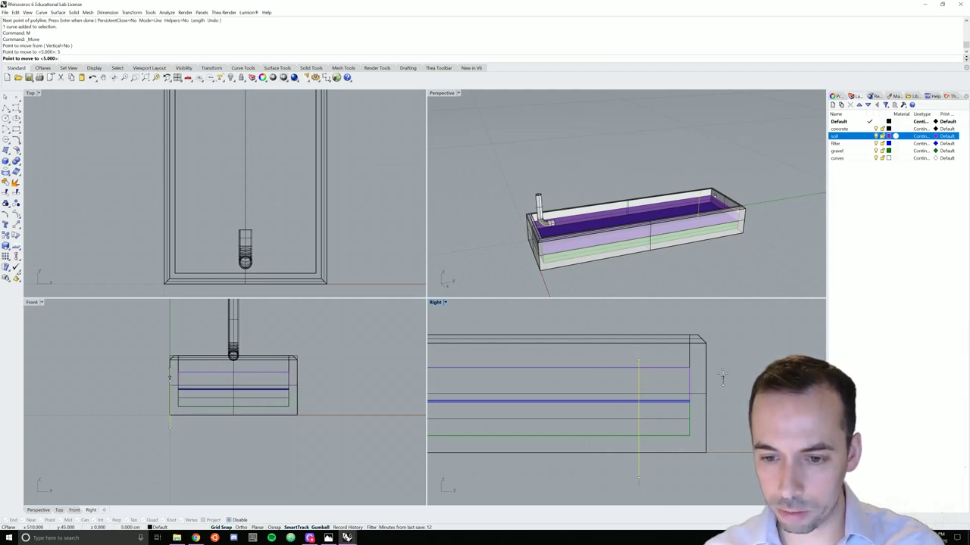
click(723, 379)
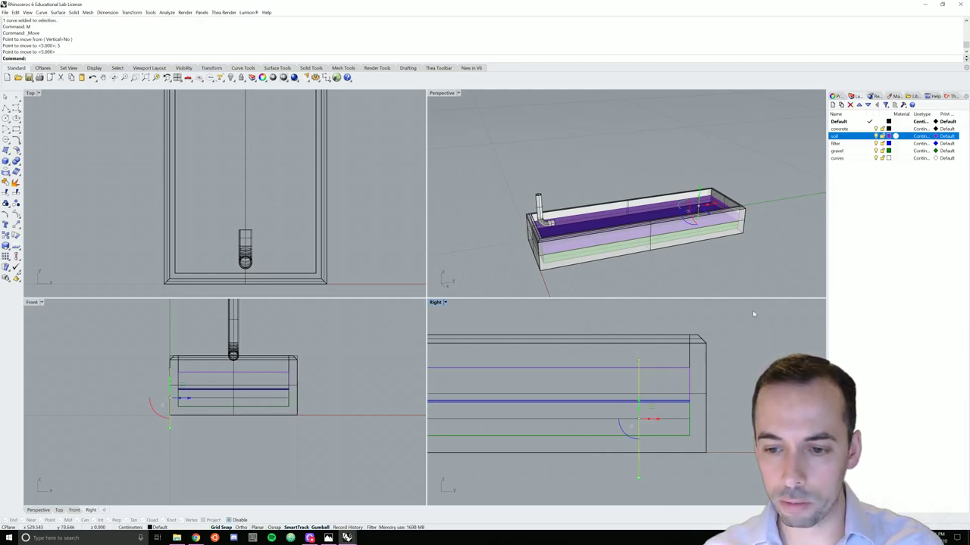
- With object snaps on, draw a horizontal polyline about 90 cm outward from the vertical line's lower end in the Front view
scroll(712, 398, down, 2)
right_drag(719, 227, 690, 187)
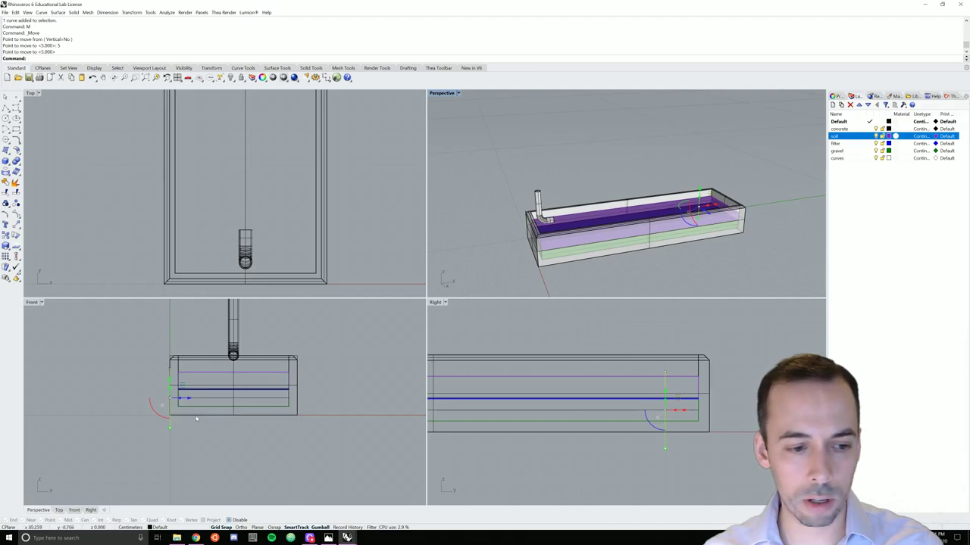
scroll(167, 427, up, 2)
right_drag(167, 426, 225, 438)
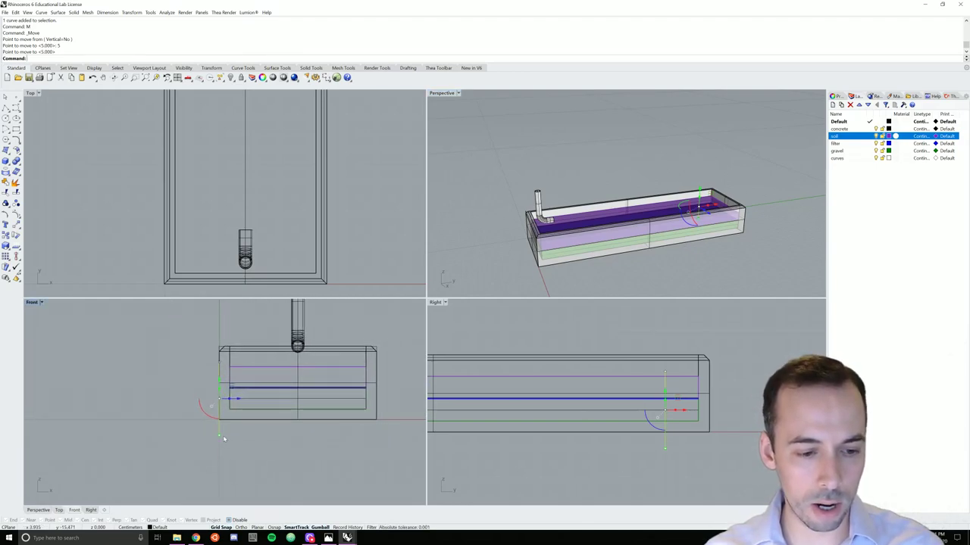
key(Return)
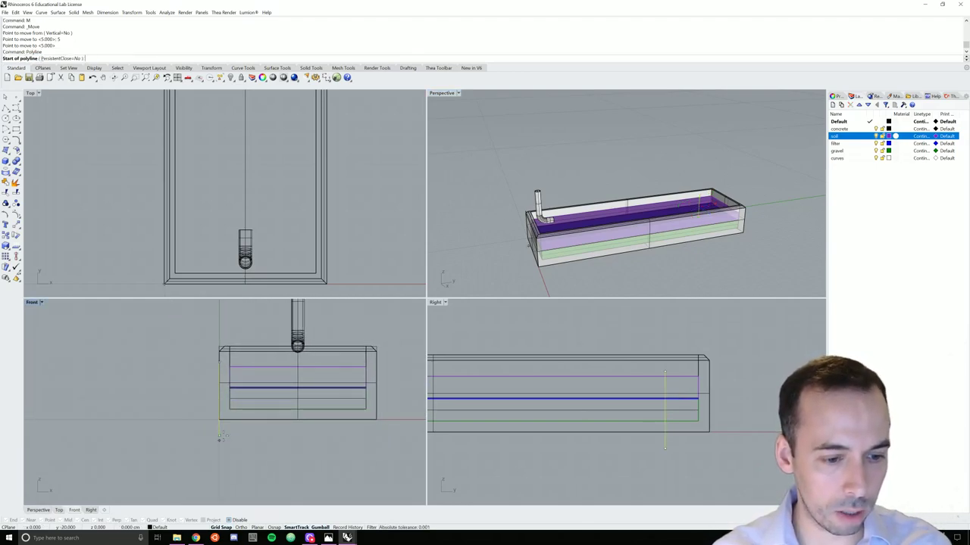
scroll(217, 437, up, 3)
click(274, 528)
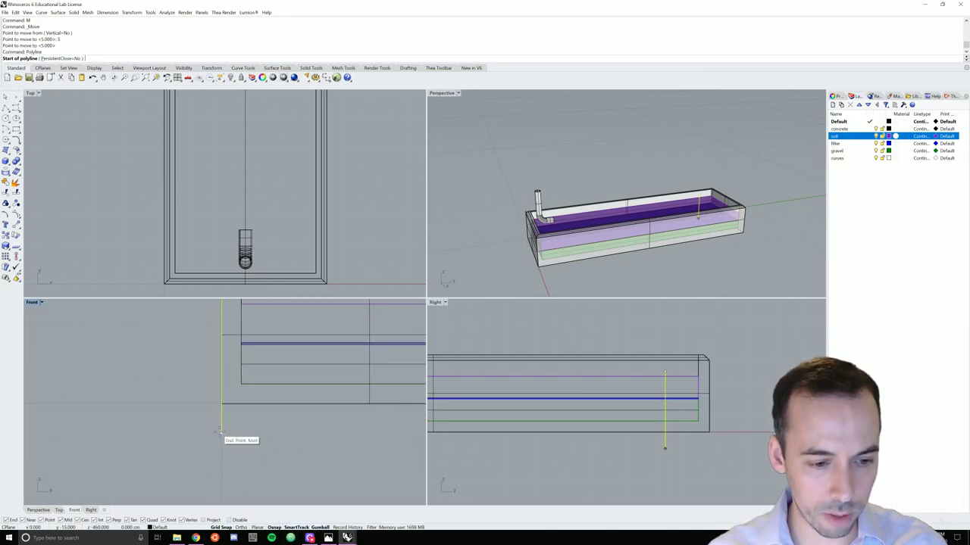
click(221, 433)
scroll(146, 425, down, 3)
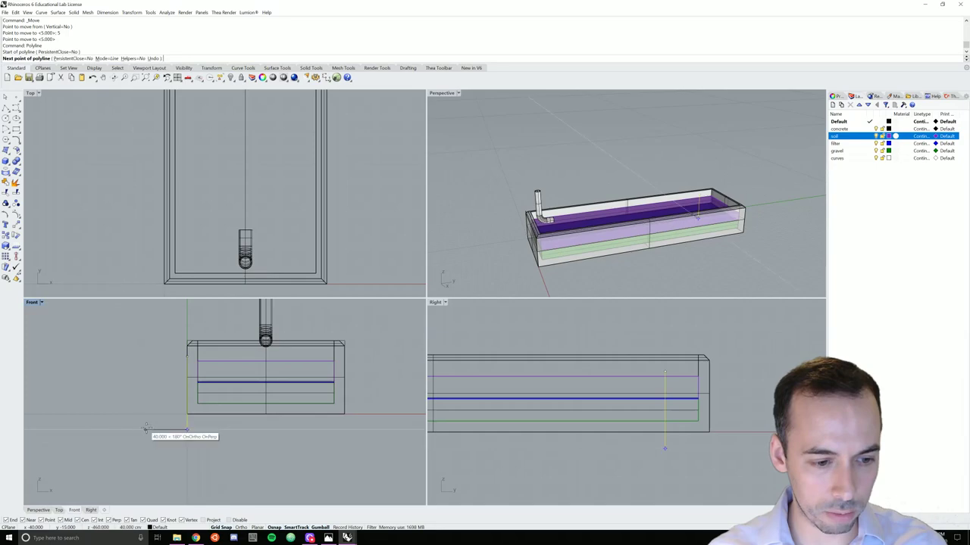
click(95, 428)
key(Return)
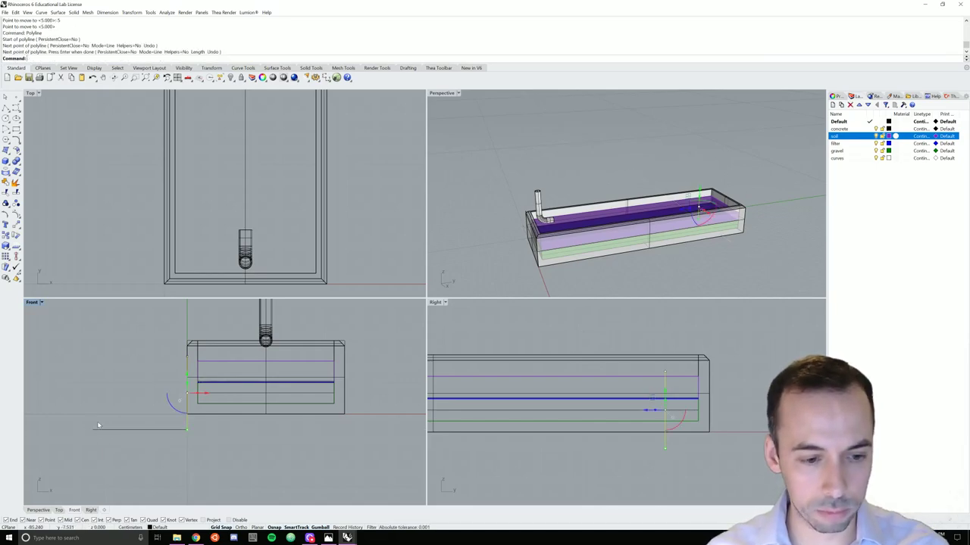
- Join the vertical line and the horizontal line at its lower end into one outflow curve
click(173, 430)
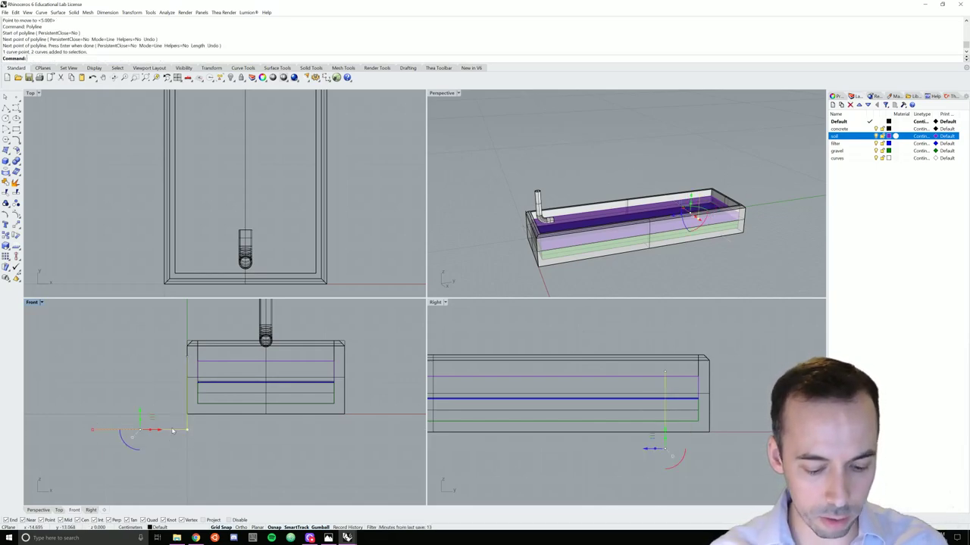
text(join)
key(Return)
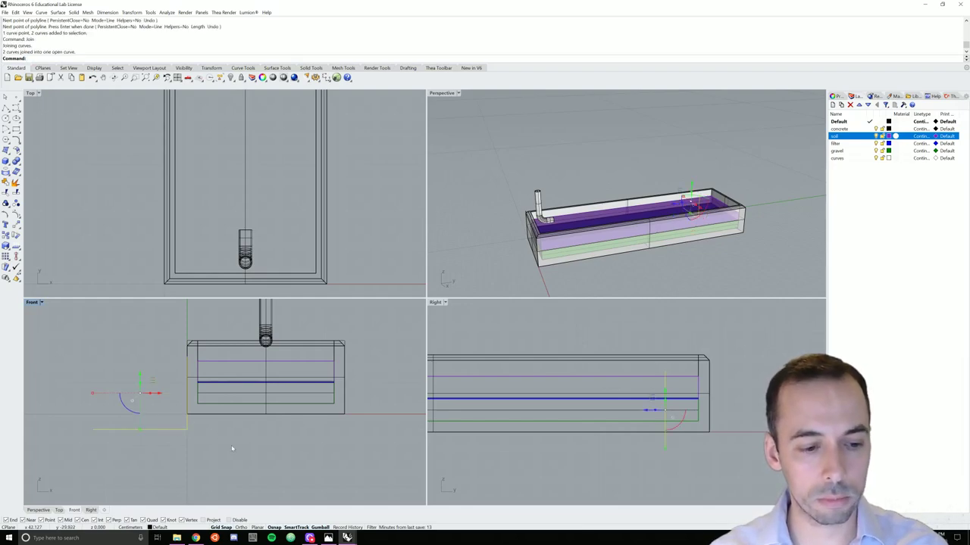
- In the Front view, move the joined curve about 80 cm inward, then 5 cm back so its vertical leg sits on the planter's centreline
click(188, 430)
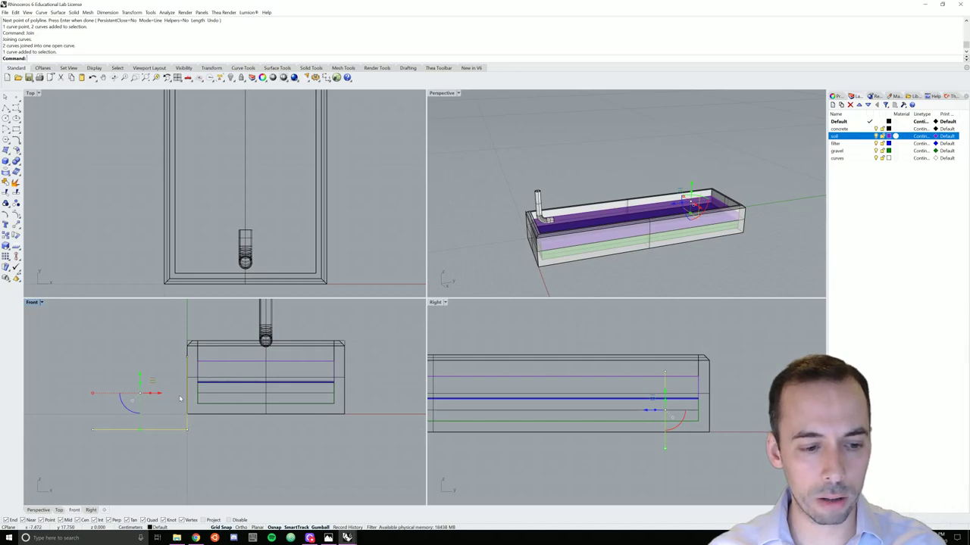
drag(158, 394, 242, 394)
key(Return)
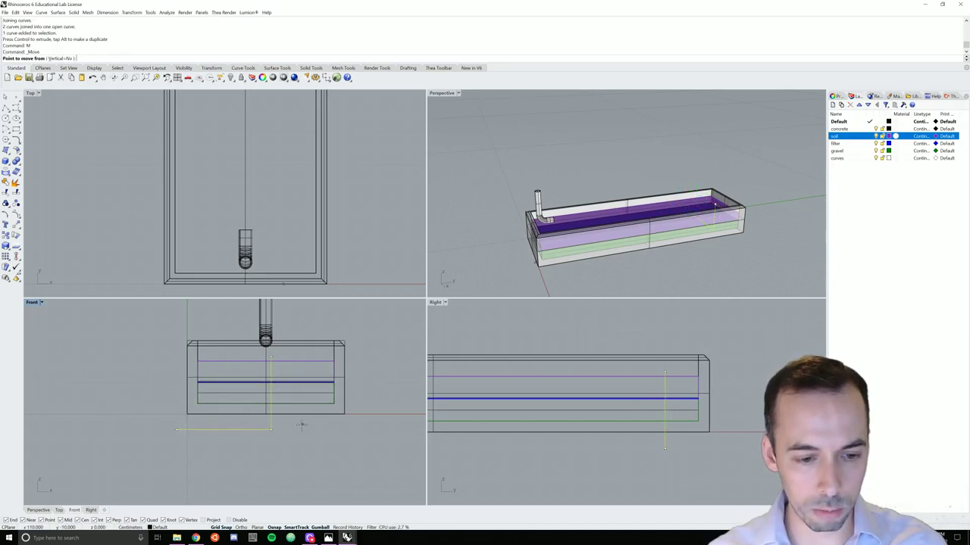
click(301, 434)
text(5)
key(Return)
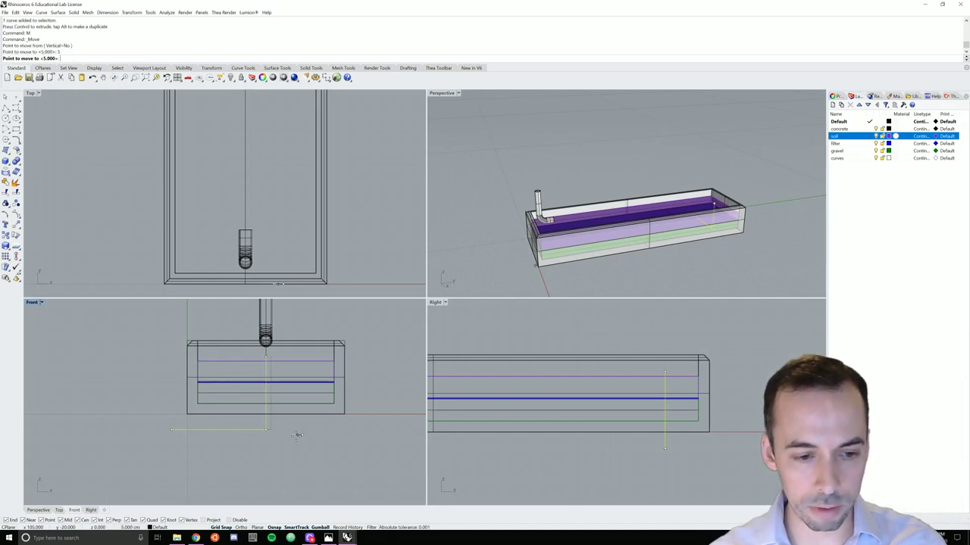
click(296, 439)
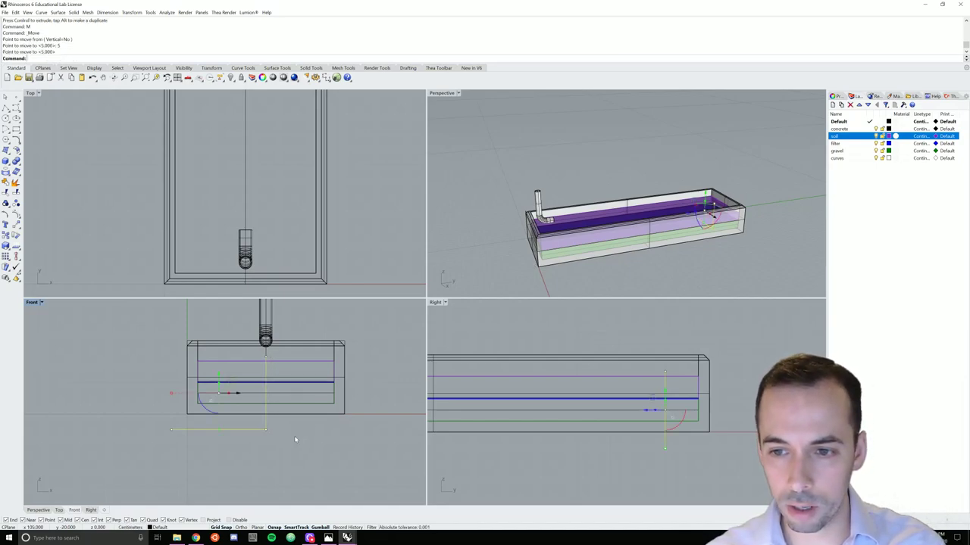
- Fillet the outflow curve's corner below the planter base with a 15 cm radius in the Front view
click(704, 255)
right_drag(628, 268, 620, 246)
scroll(223, 451, up, 4)
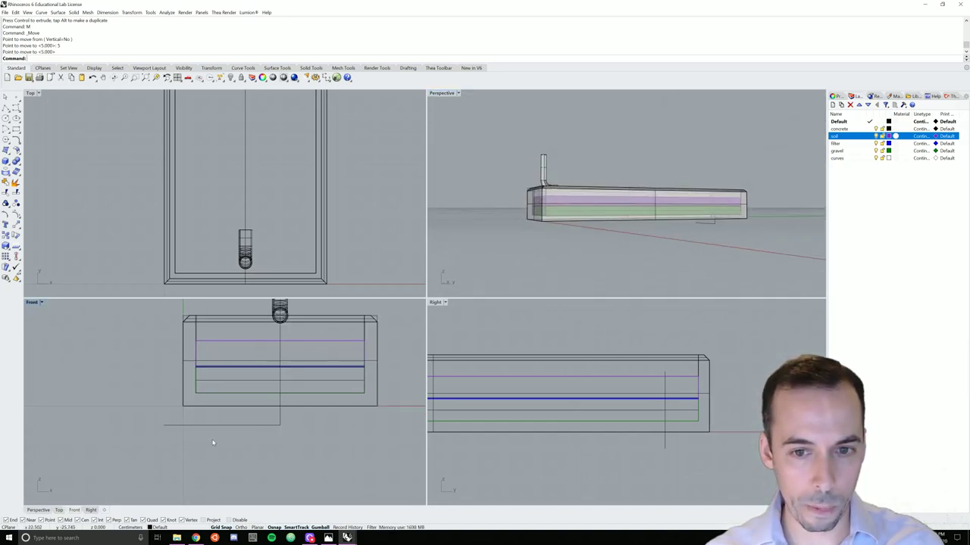
right_drag(241, 449, 239, 445)
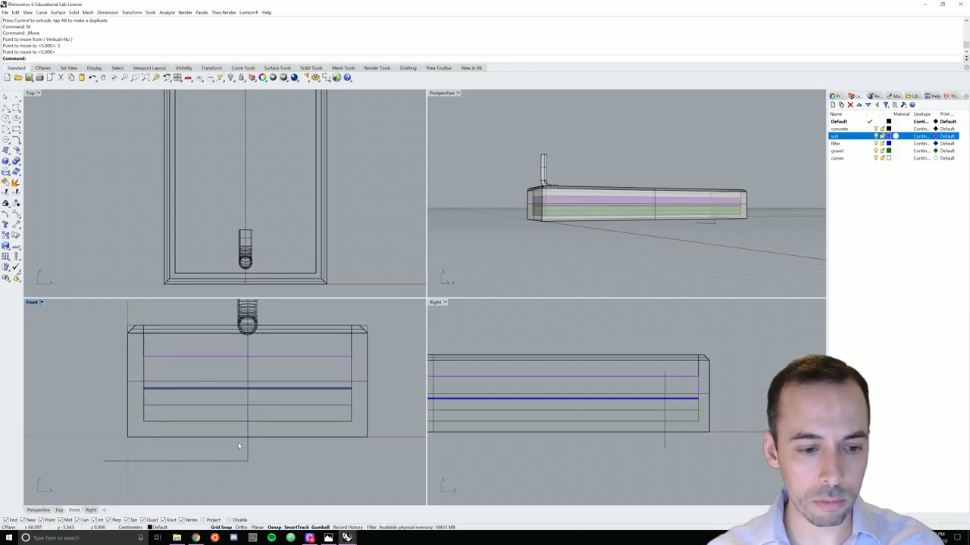
click(240, 461)
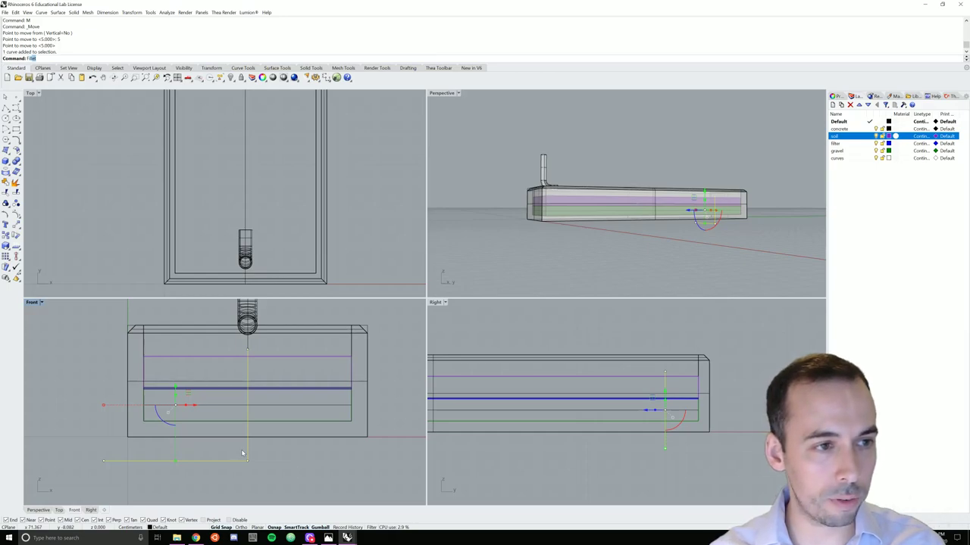
key(Return)
key(Escape)
click(238, 461)
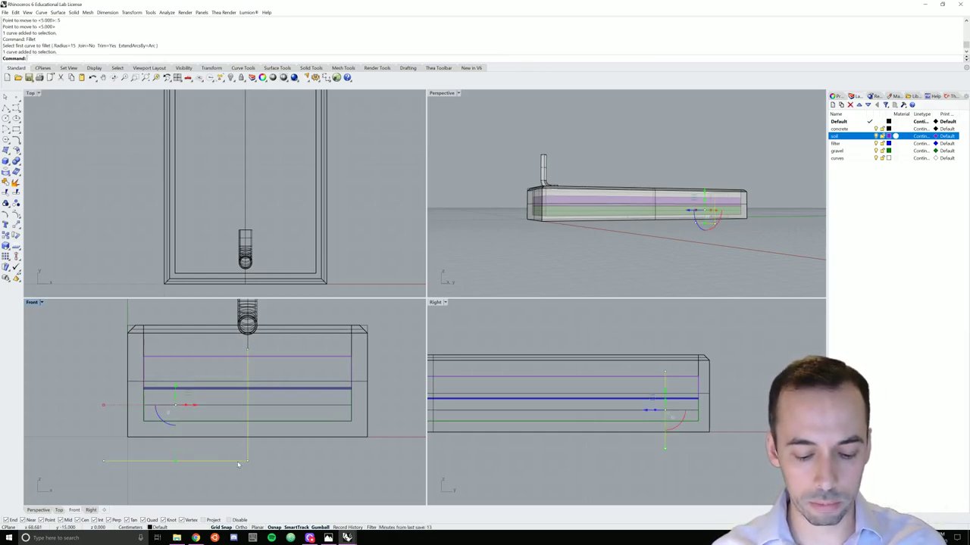
key(Return)
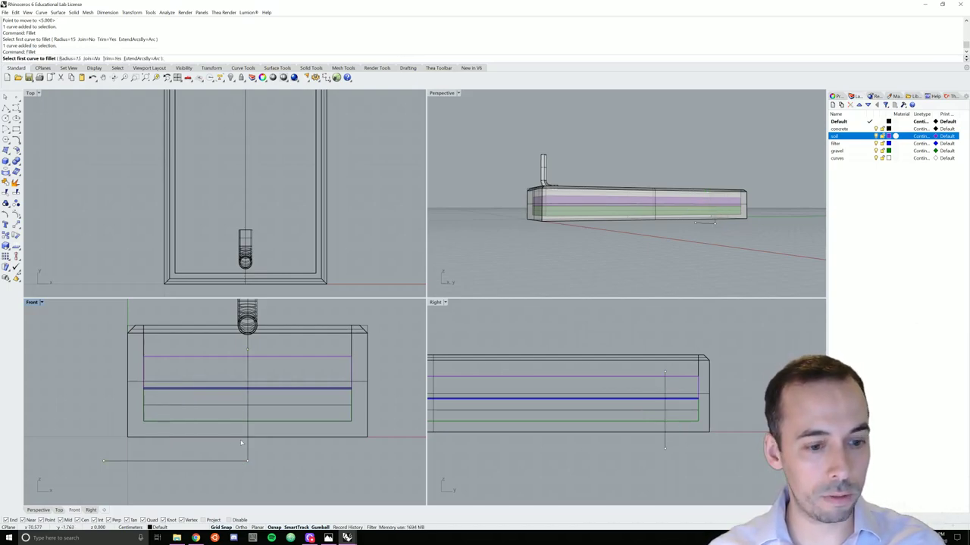
click(236, 461)
click(248, 450)
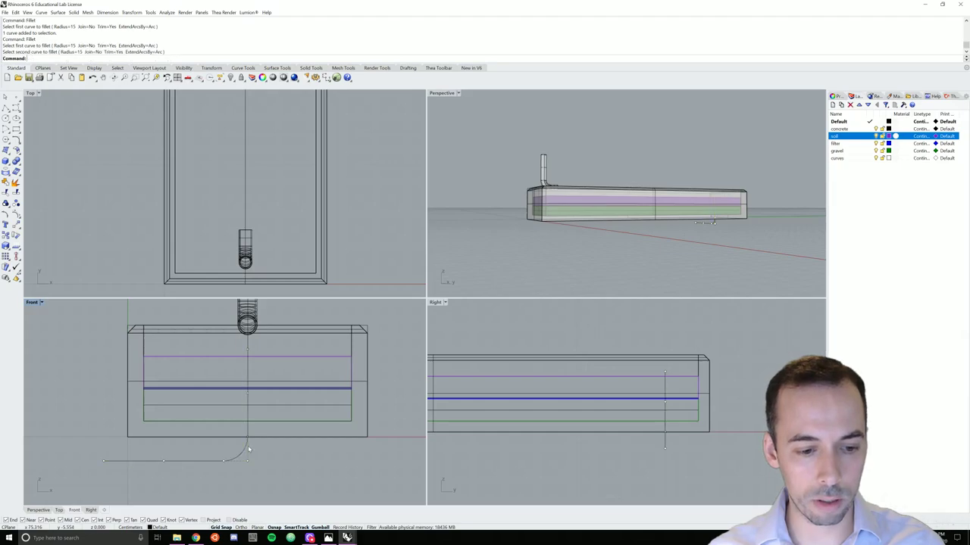
key(Return)
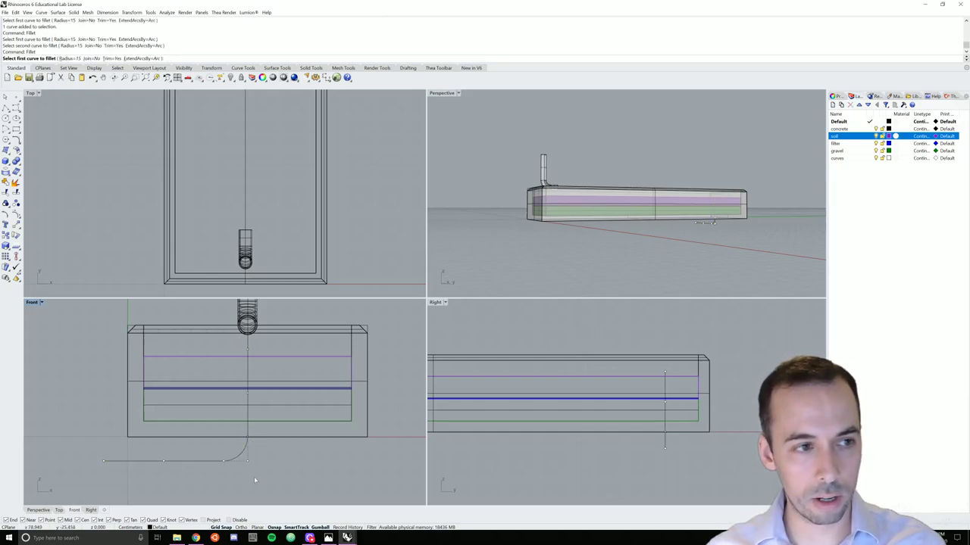
key(Escape)
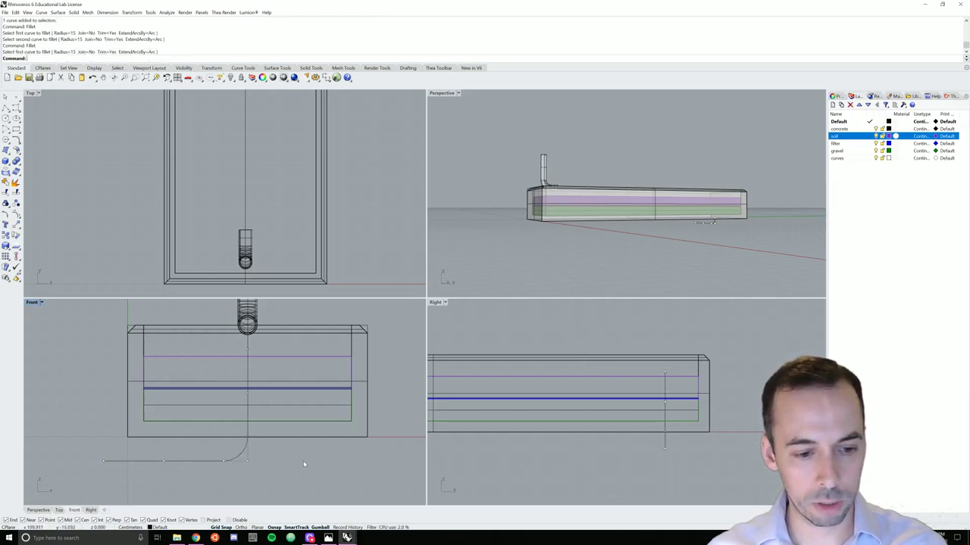
- Create a thick-walled pipe along the filleted outflow curve with start and end radius 5 cm, wall thickness 1 cm and flat caps
right_drag(612, 277, 663, 266)
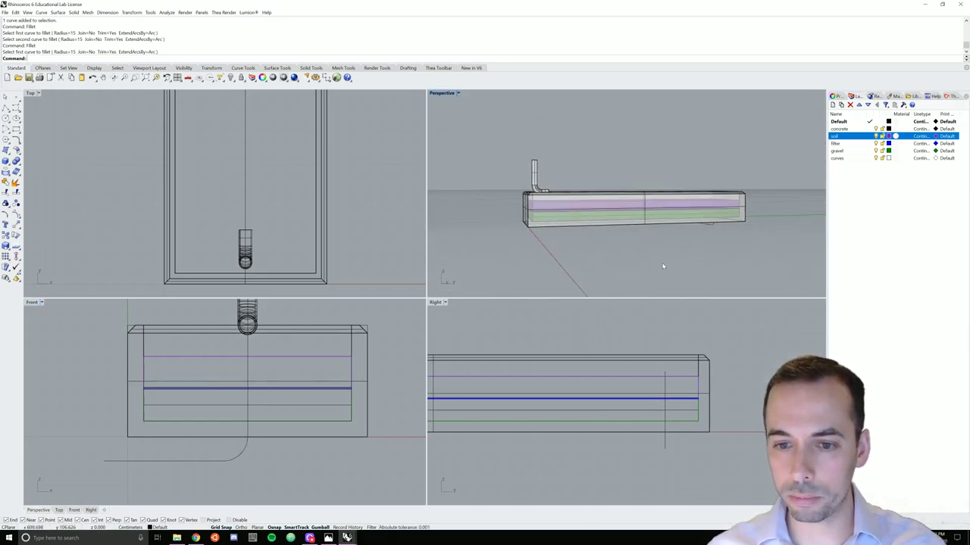
click(216, 462)
right_drag(716, 221, 705, 227)
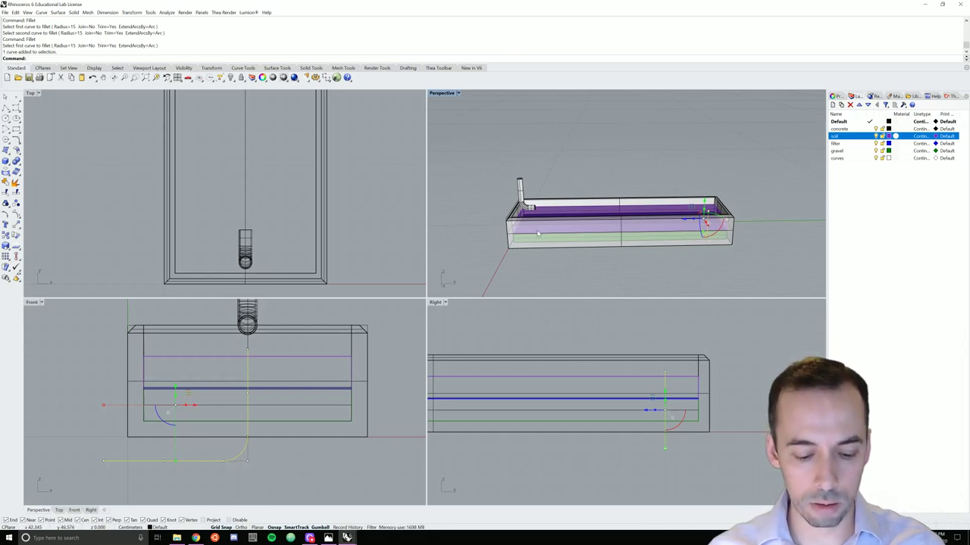
key(Return)
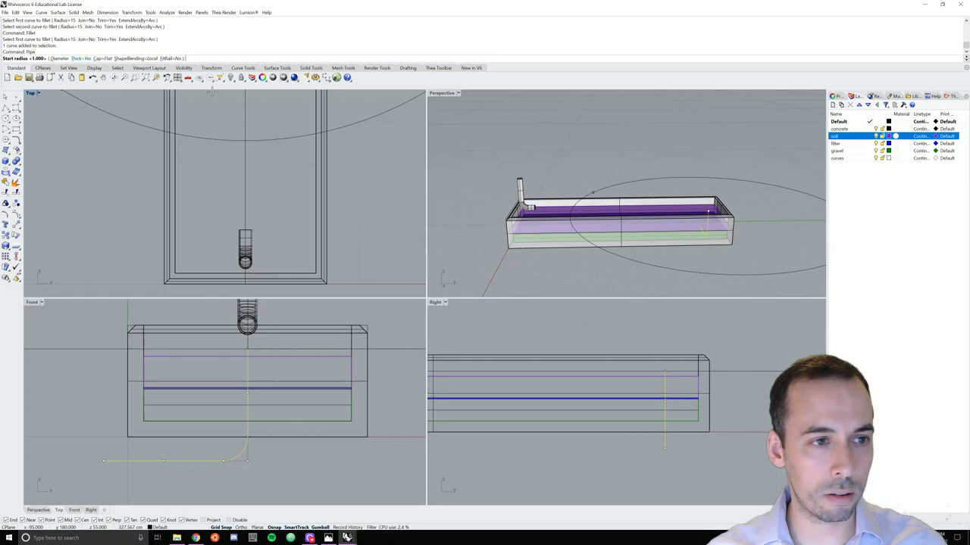
text(5)
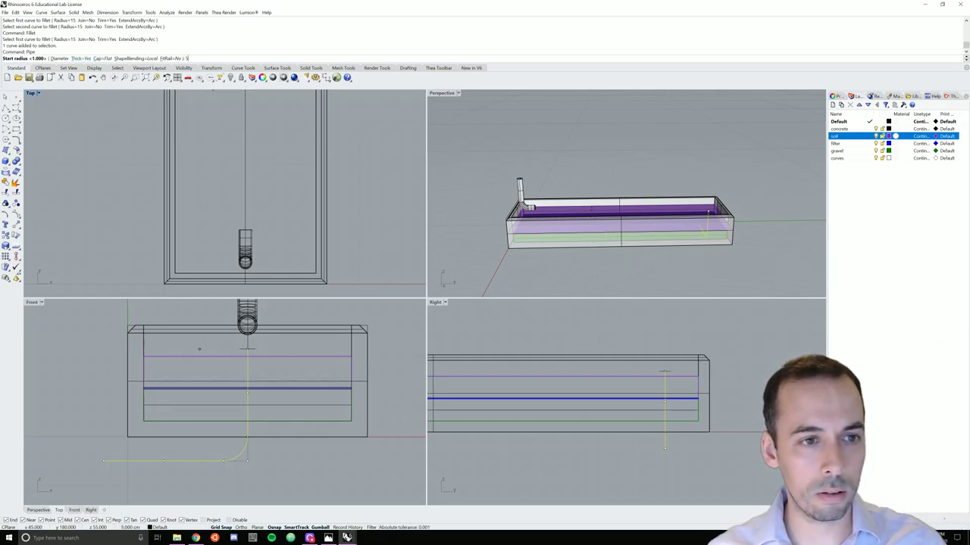
key(Return)
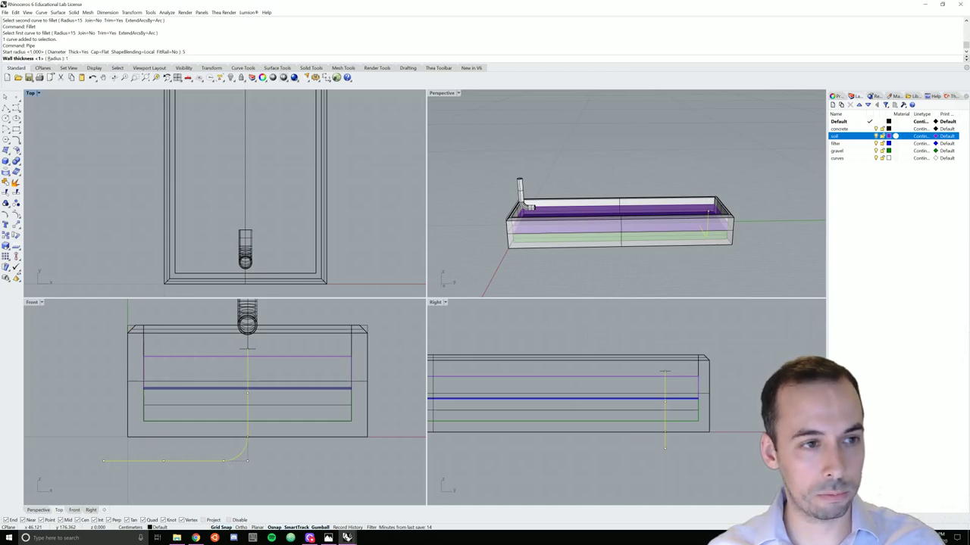
key(Return)
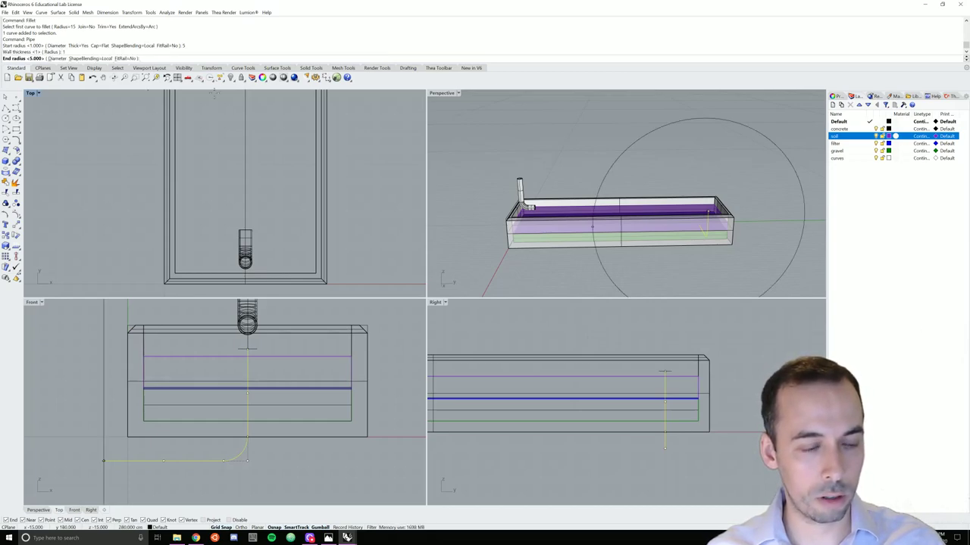
key(Return)
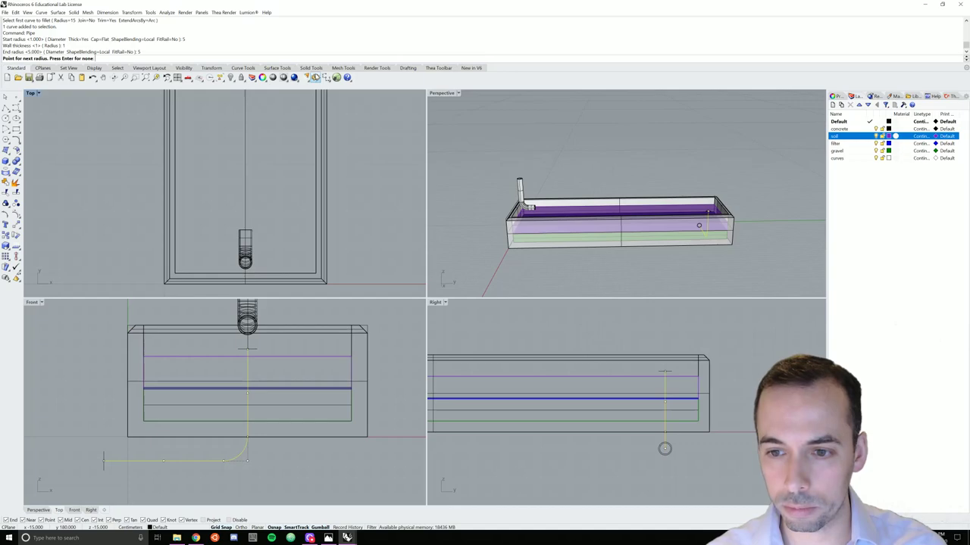
key(Return)
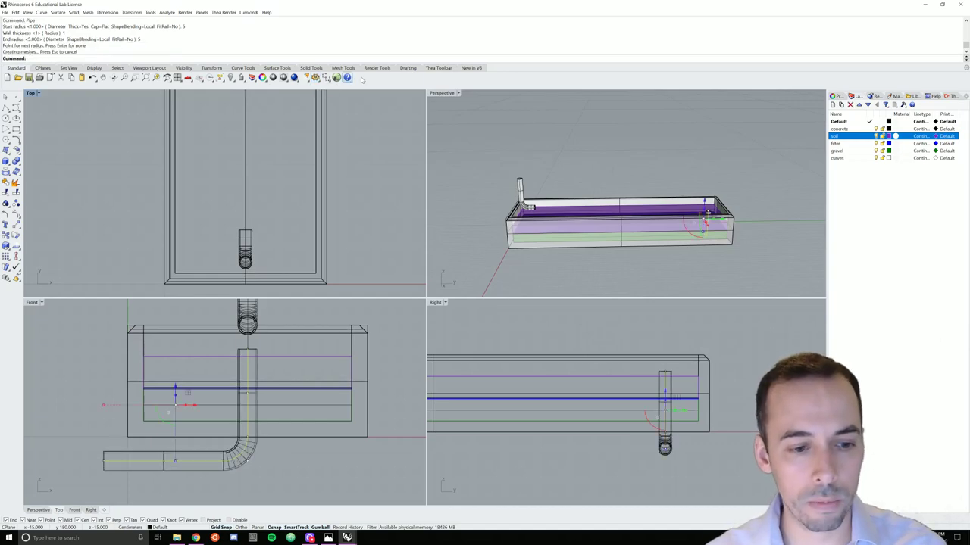
scroll(712, 219, up, 3)
right_drag(712, 220, 667, 212)
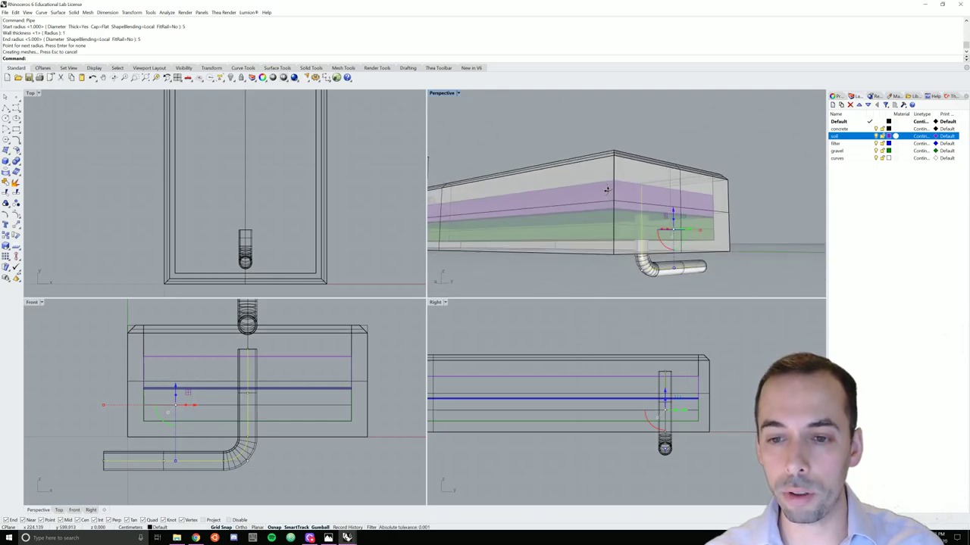
- Subtract the bent drainage pipe from the concrete planter box and its soil, filter and gravel solids with BooleanDifference, keeping the pipe
scroll(646, 419, up, 2)
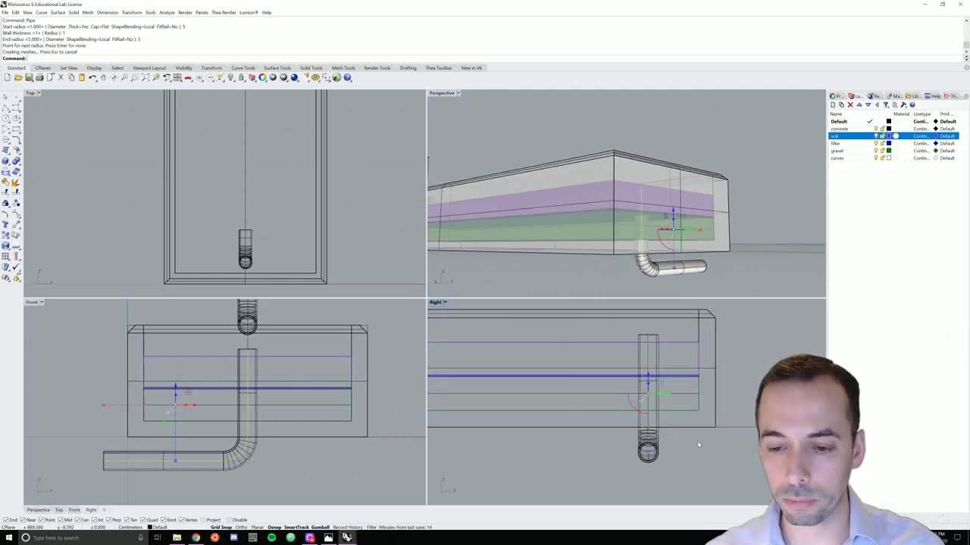
click(657, 449)
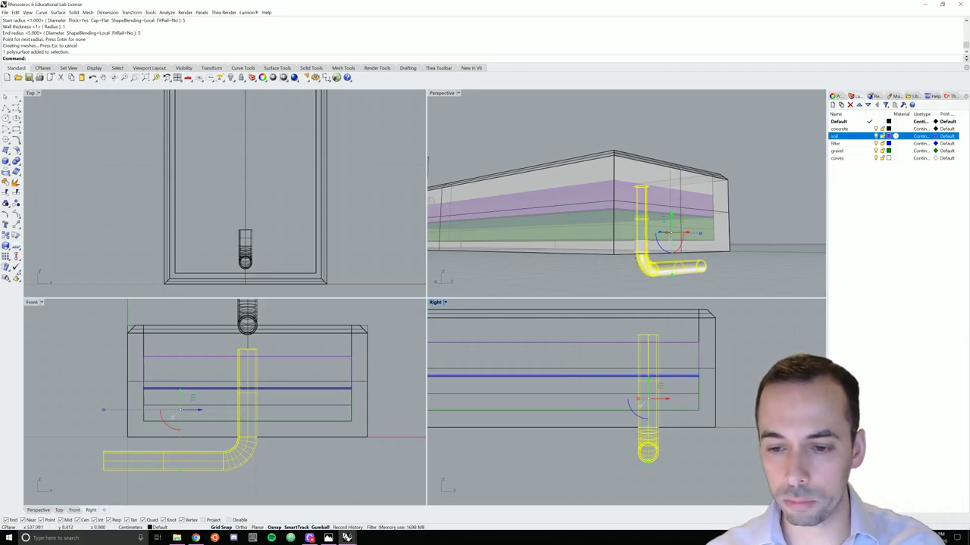
key(Escape)
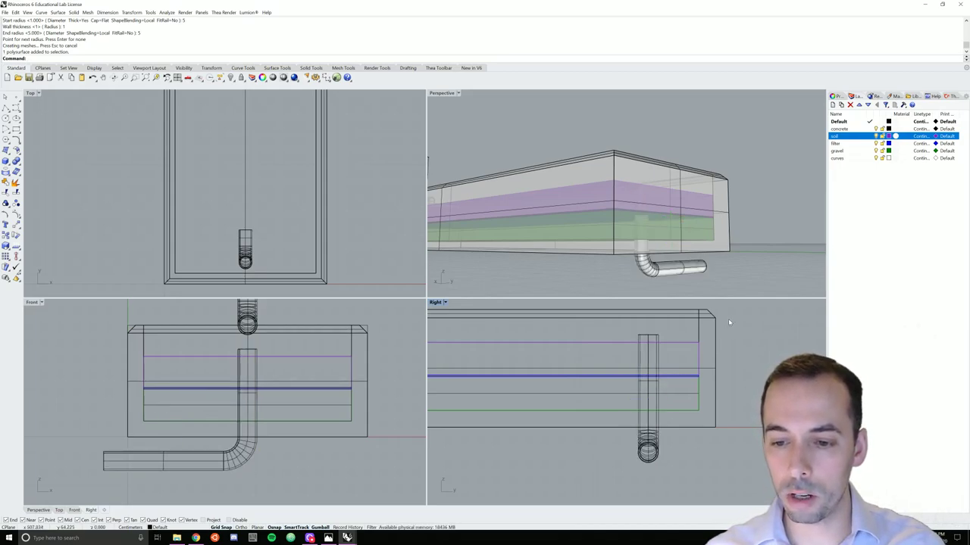
drag(731, 314, 684, 449)
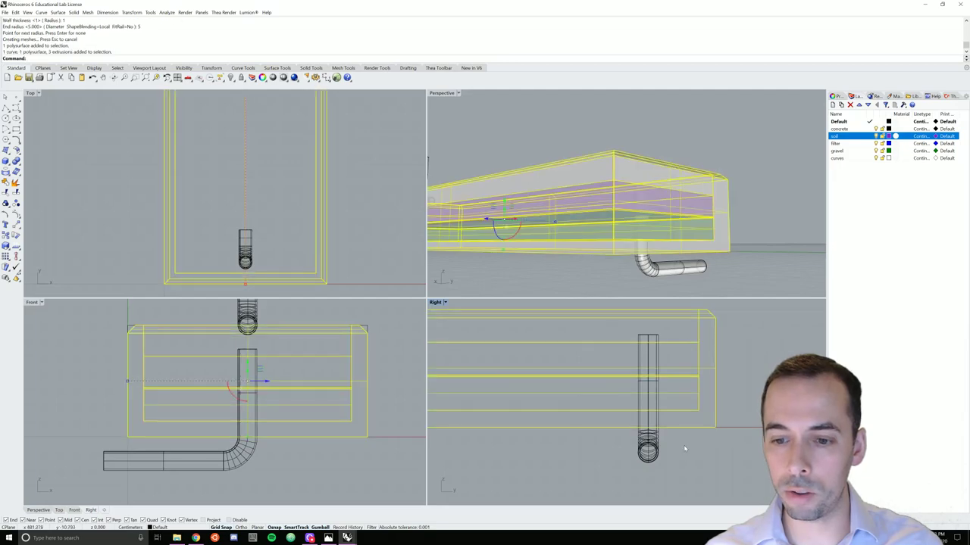
text(bo)
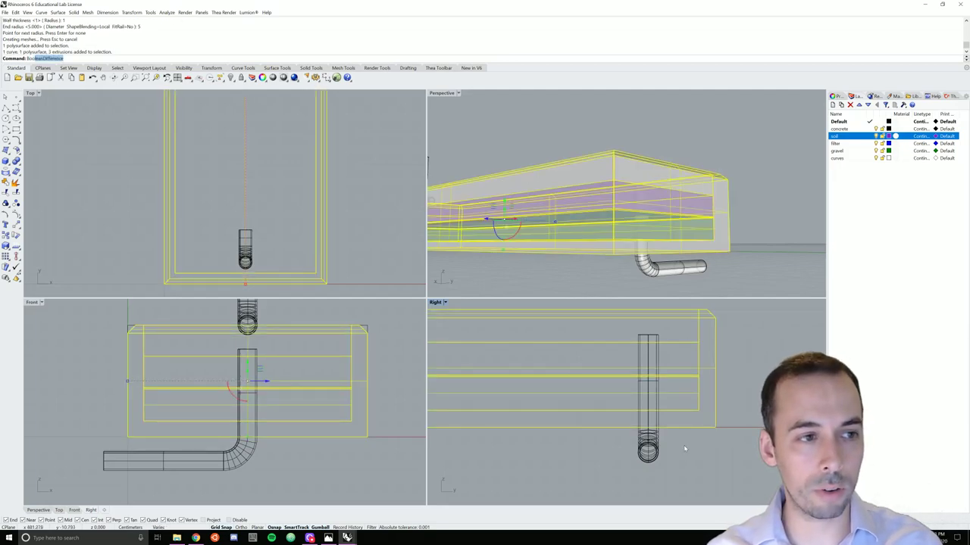
key(Return)
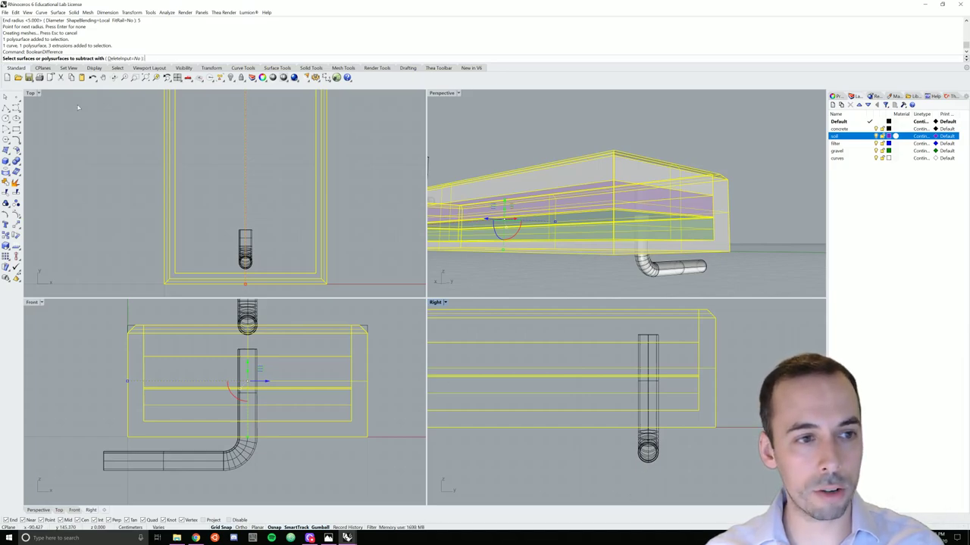
click(660, 444)
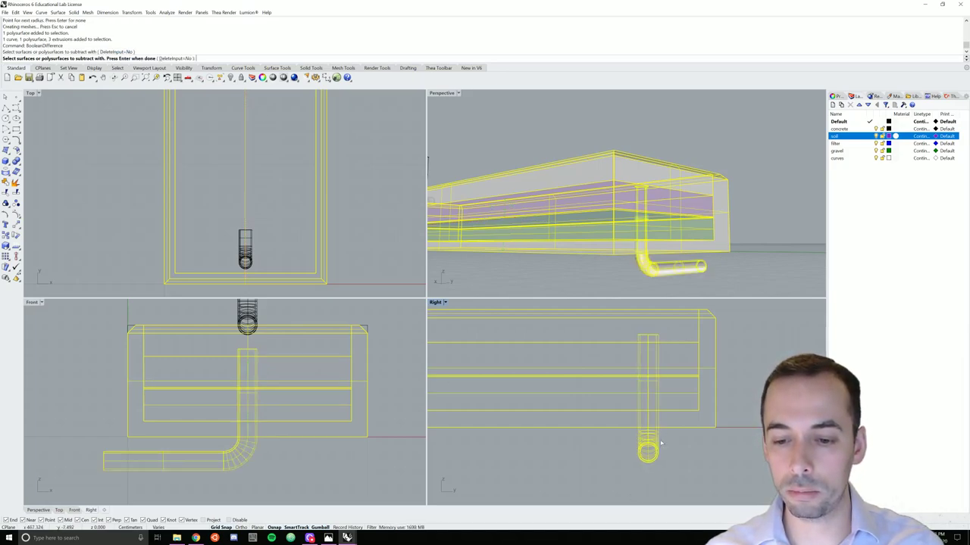
key(Return)
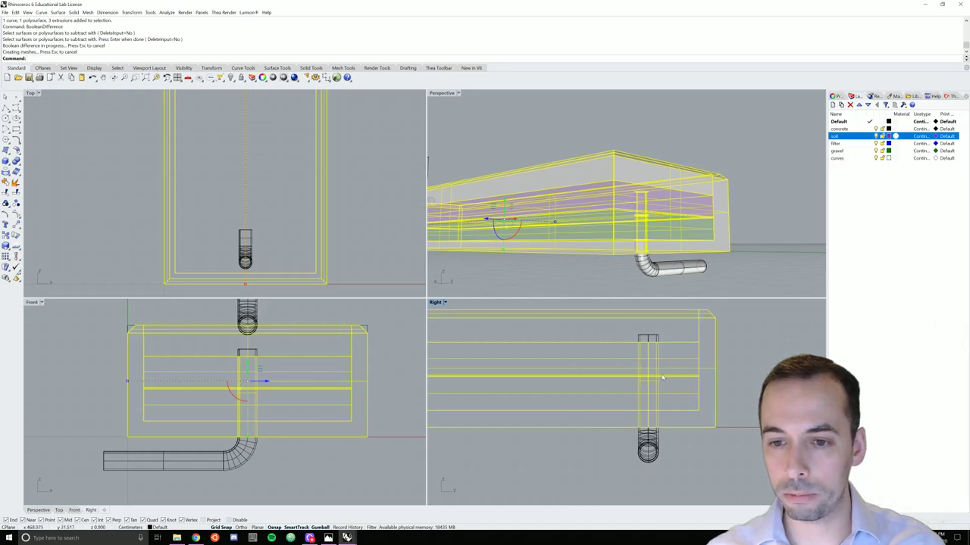
- Delete the leftover concrete and gravel plugs inside the vertical part of the drainage pipe
right_drag(606, 227, 531, 208)
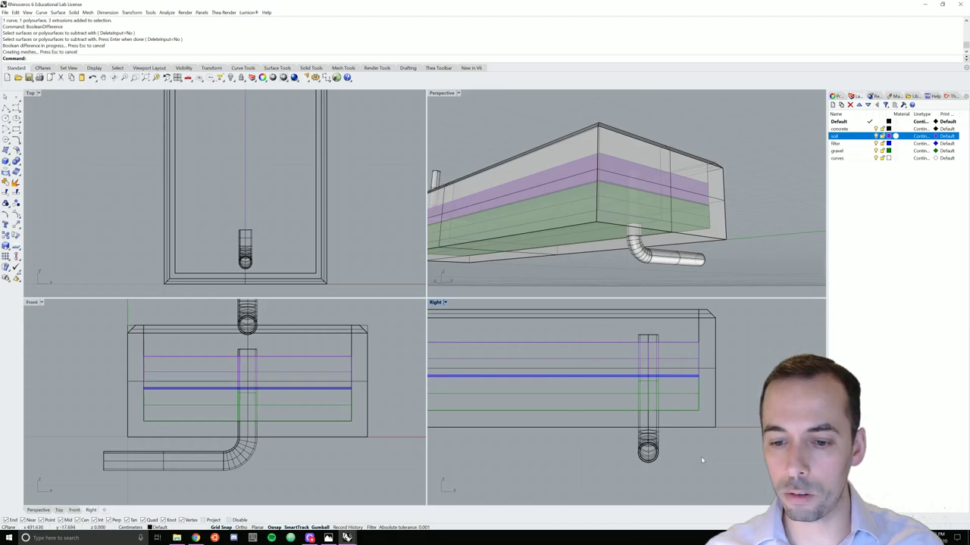
click(650, 424)
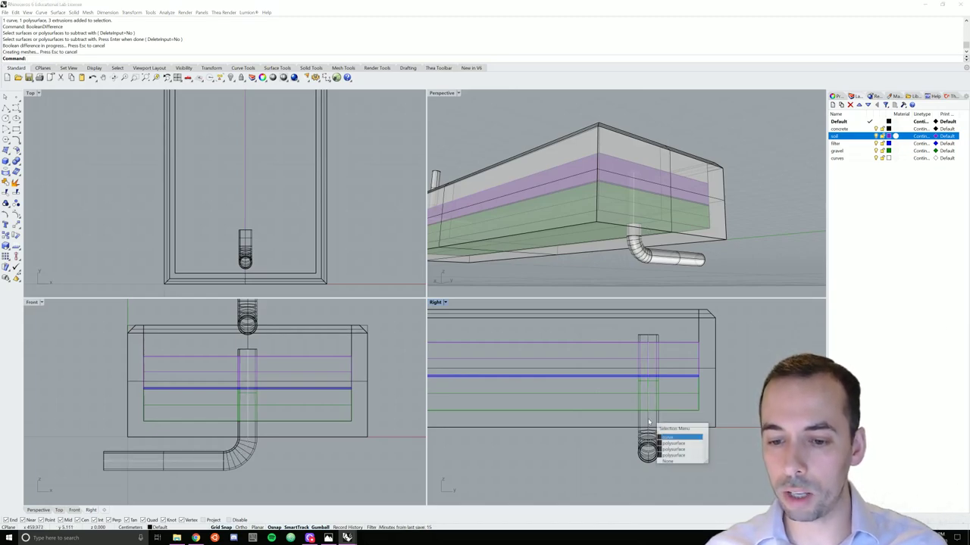
click(674, 450)
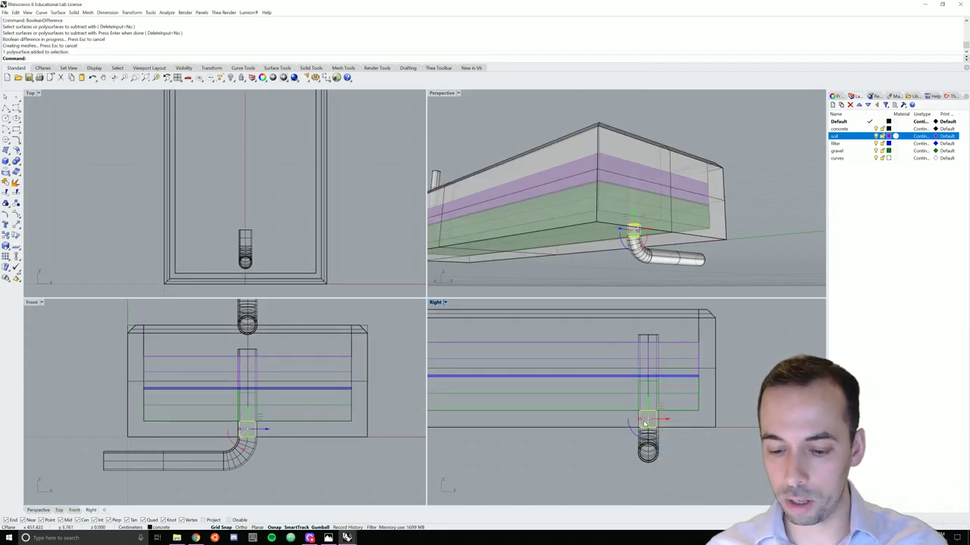
key(Delete)
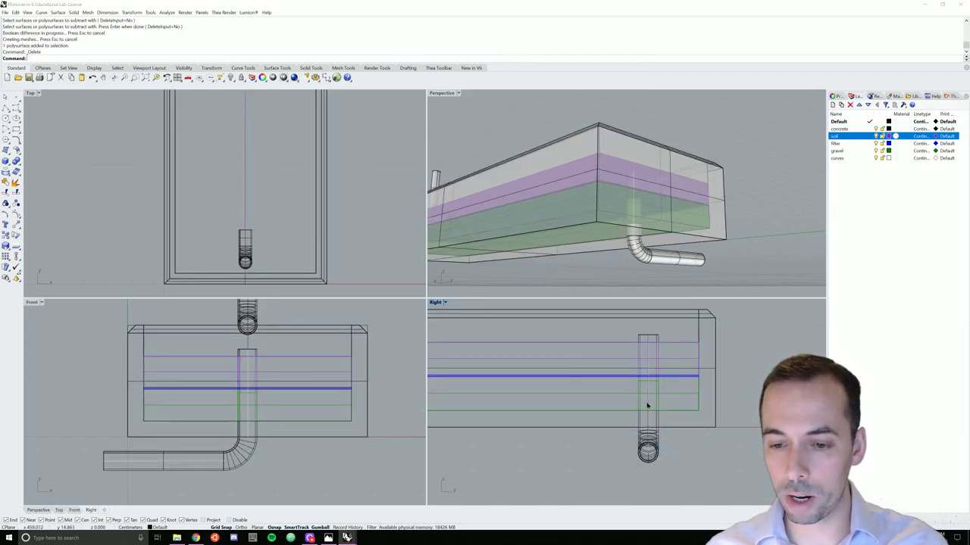
click(647, 406)
click(670, 431)
key(Delete)
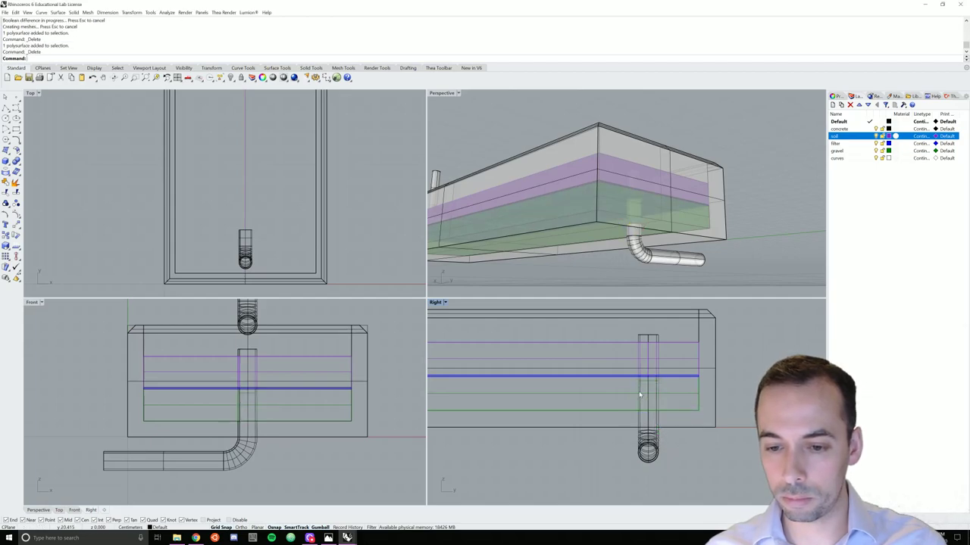
- Delete the leftover filter and soil plugs inside the vertical part of the drainage pipe
click(651, 381)
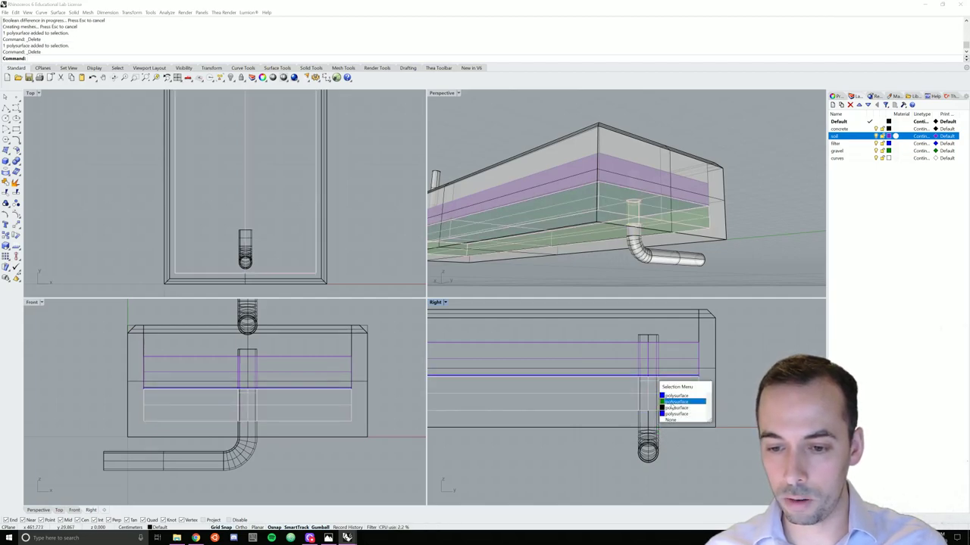
click(672, 414)
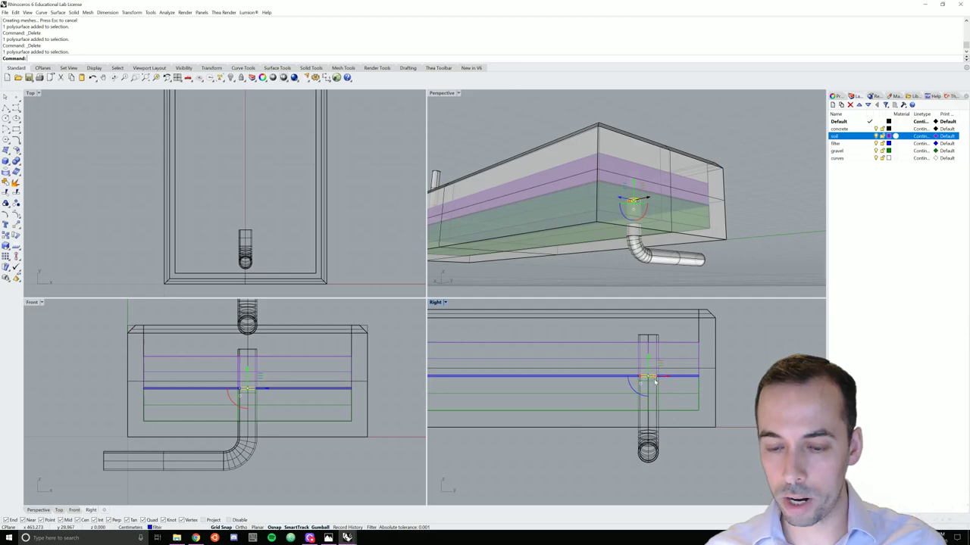
key(Delete)
click(650, 369)
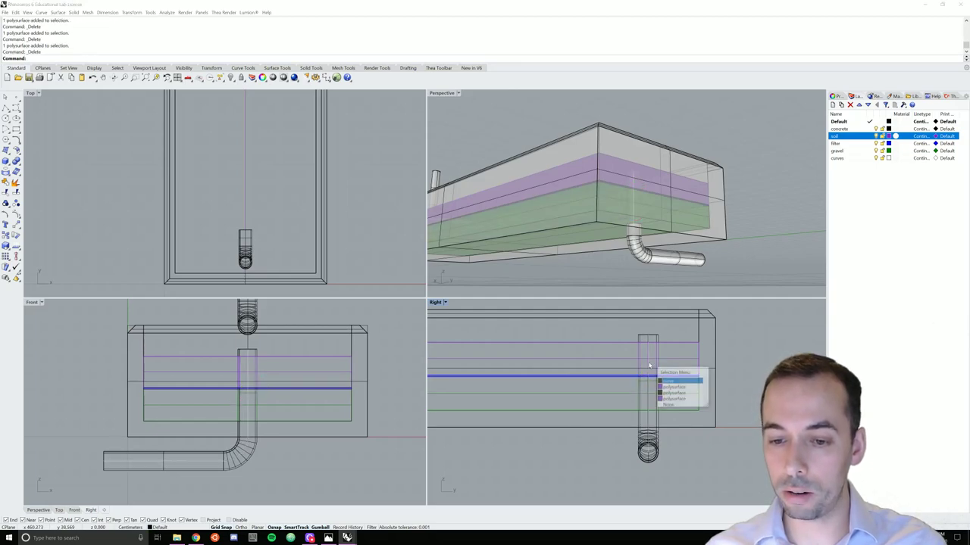
click(675, 400)
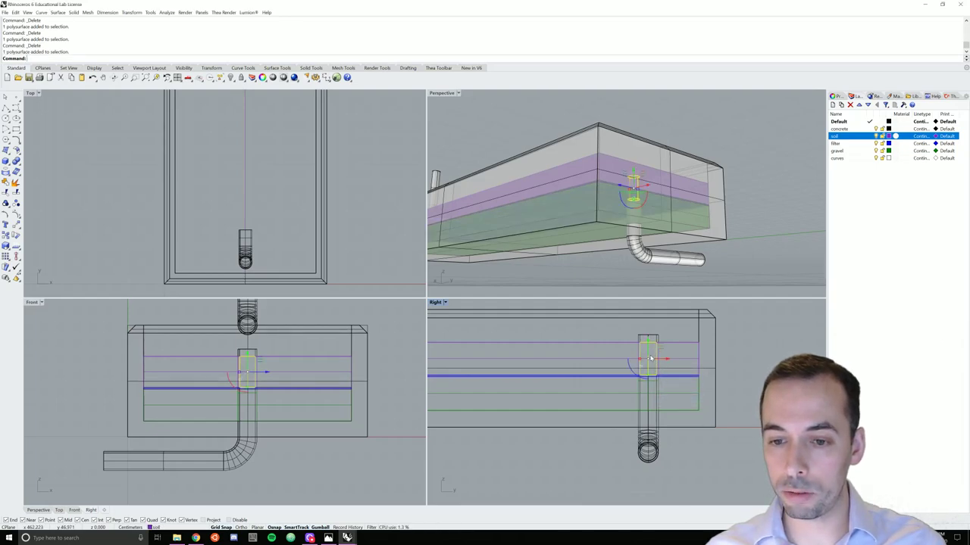
key(Delete)
- Draw a 10 cm diameter circle centred on the upper end of the drainage pipe's centreline
right_drag(598, 242, 663, 192)
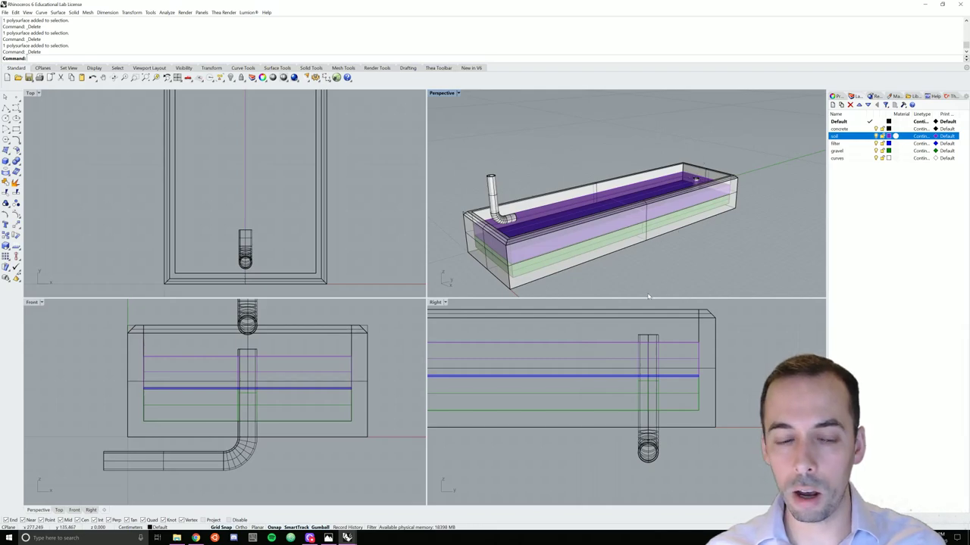
scroll(697, 178, up, 5)
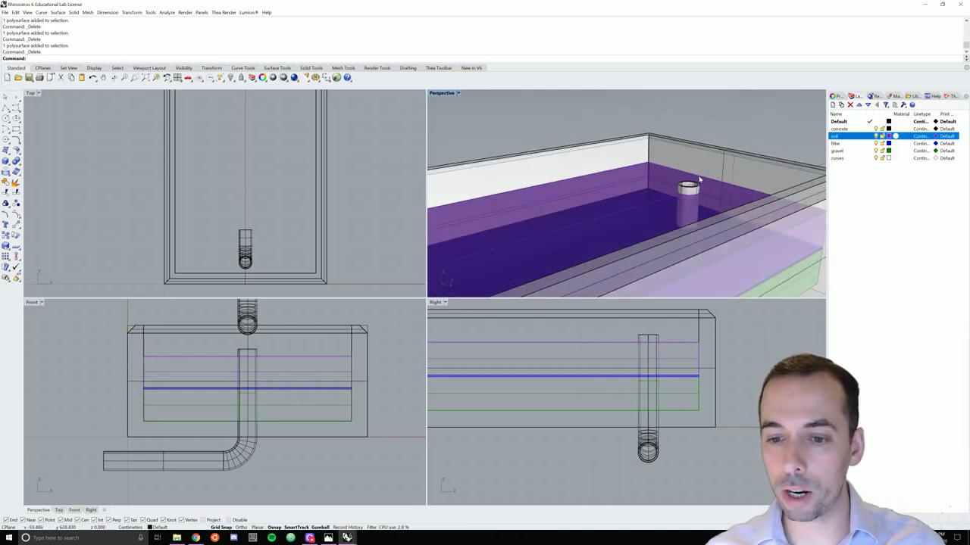
right_drag(641, 354, 607, 410)
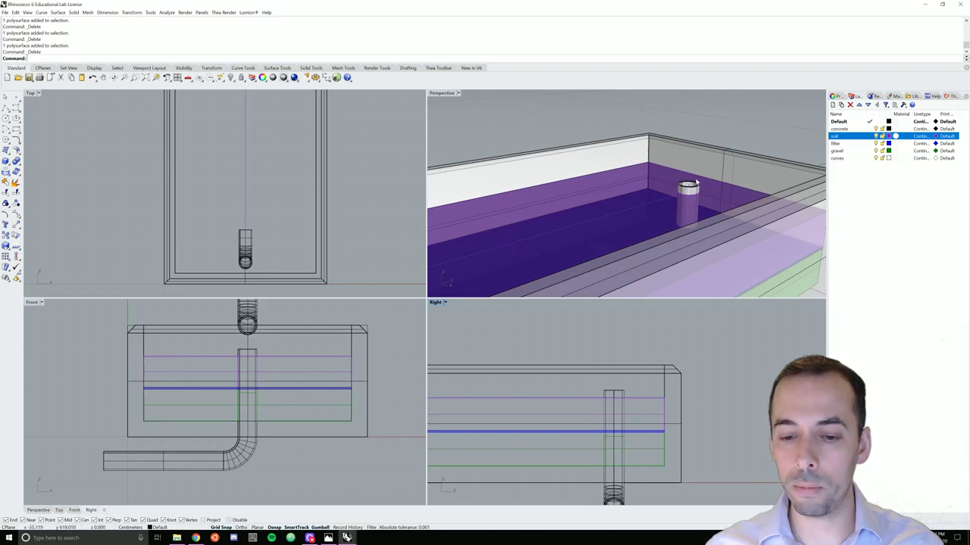
scroll(712, 166, up, 3)
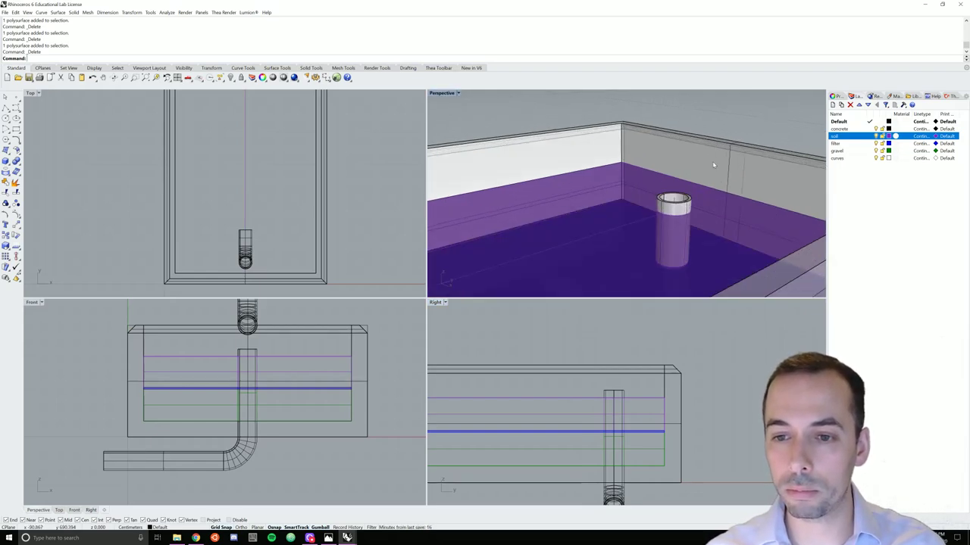
click(6, 119)
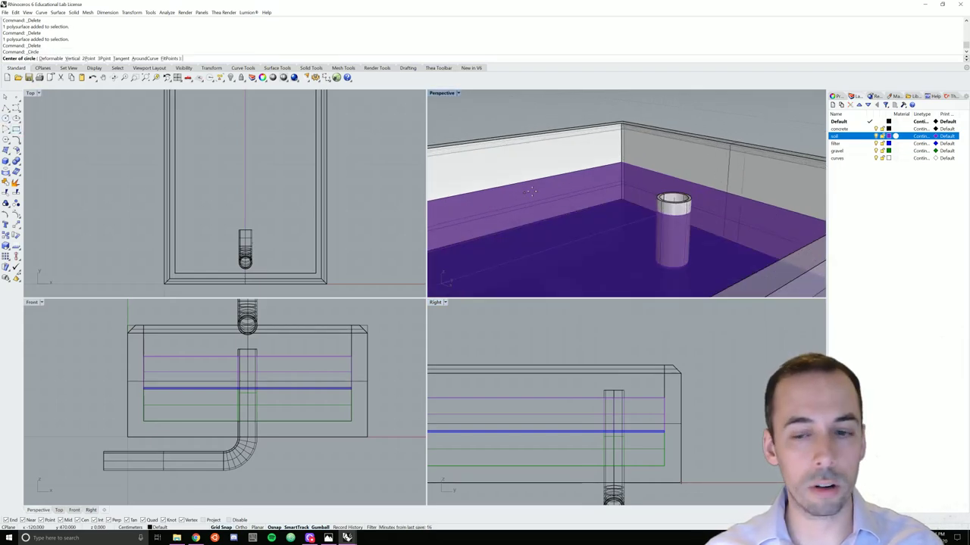
scroll(297, 206, down, 3)
right_drag(298, 206, 281, 100)
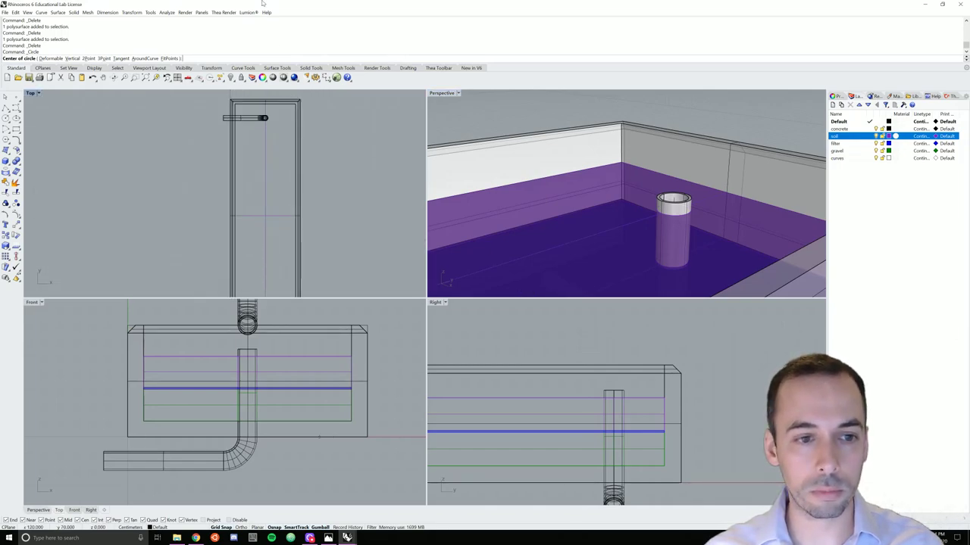
scroll(297, 144, up, 3)
scroll(298, 144, up, 3)
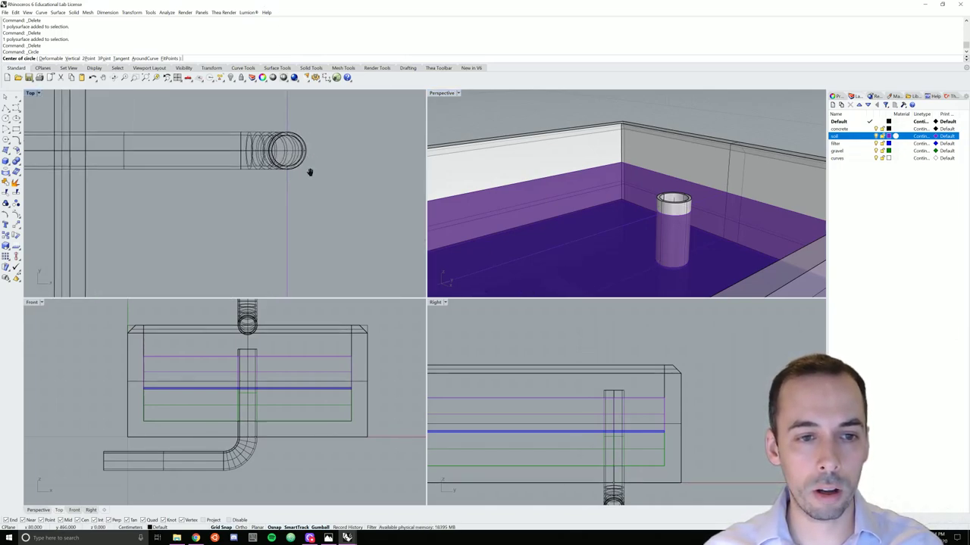
right_drag(314, 159, 292, 200)
scroll(672, 199, up, 2)
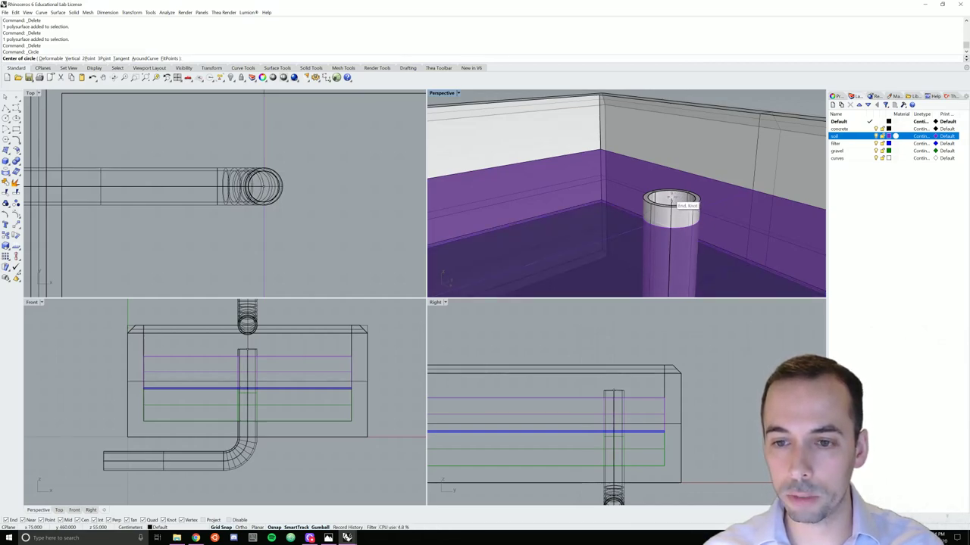
click(670, 199)
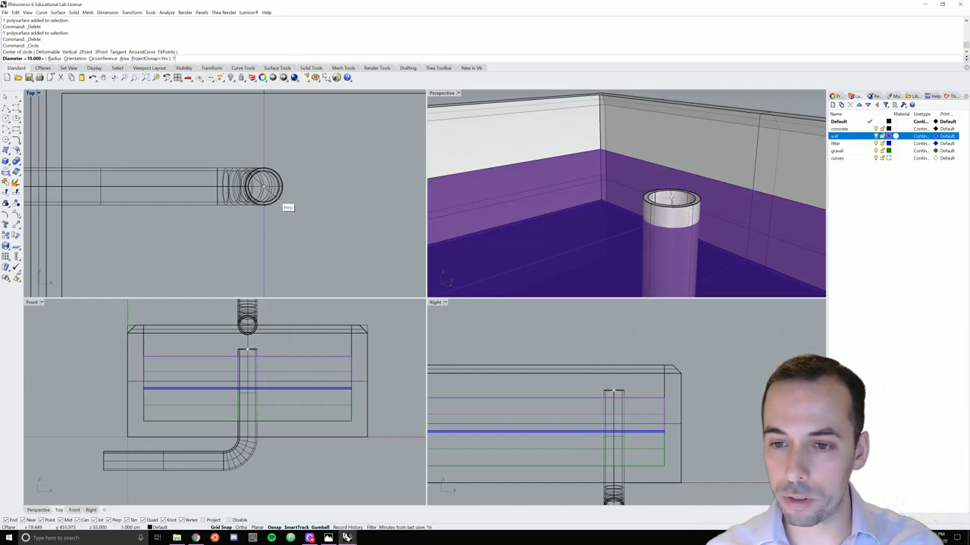
click(279, 200)
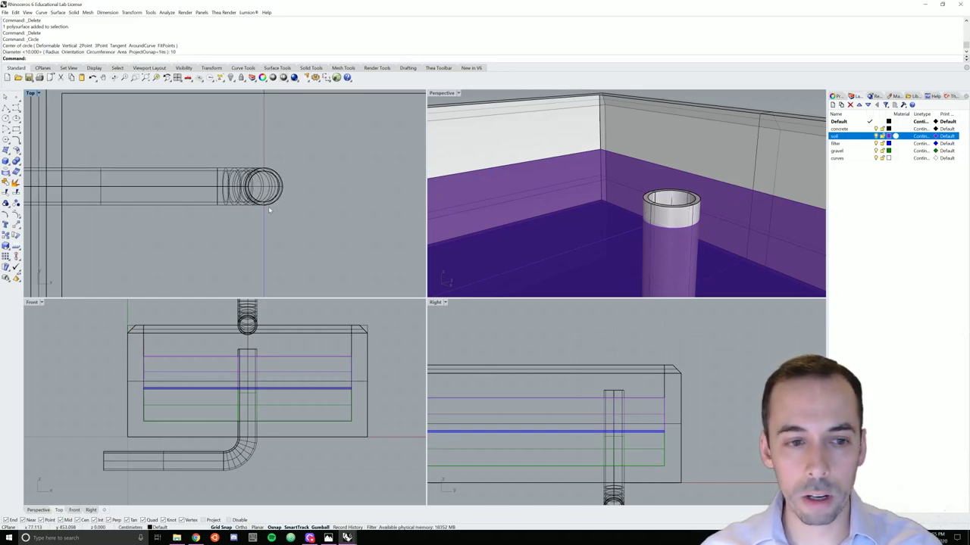
- Draw a larger concentric circle about 22 cm in diameter around the drainage pipe's upper opening
key(Return)
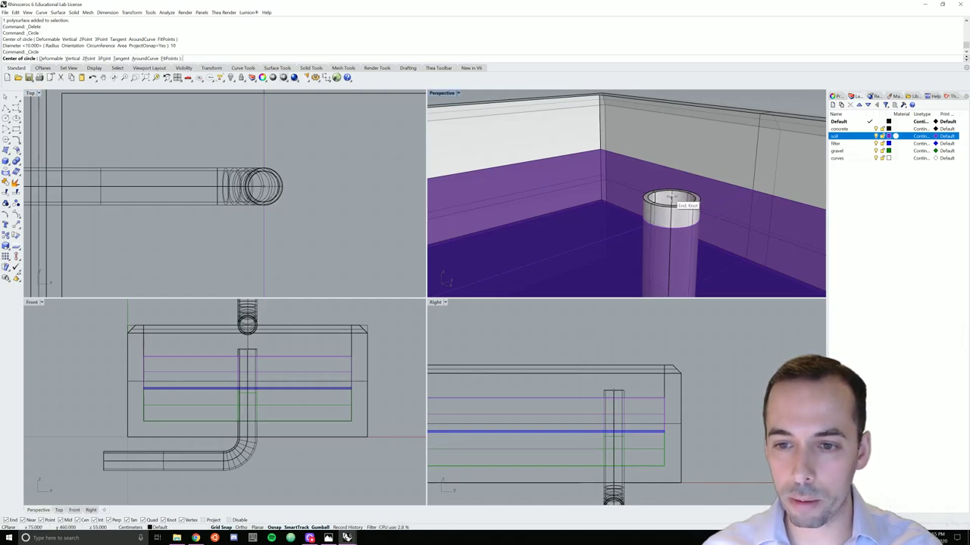
click(670, 198)
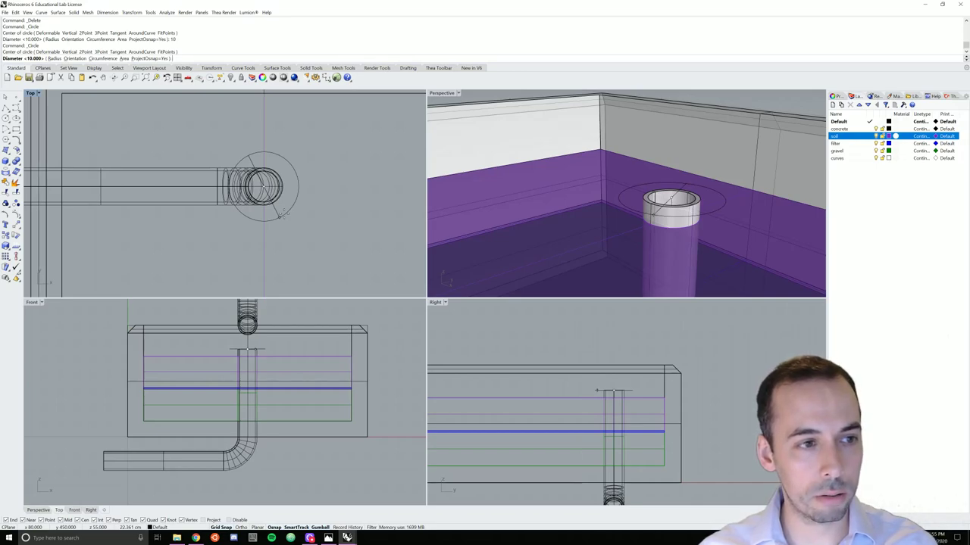
click(282, 214)
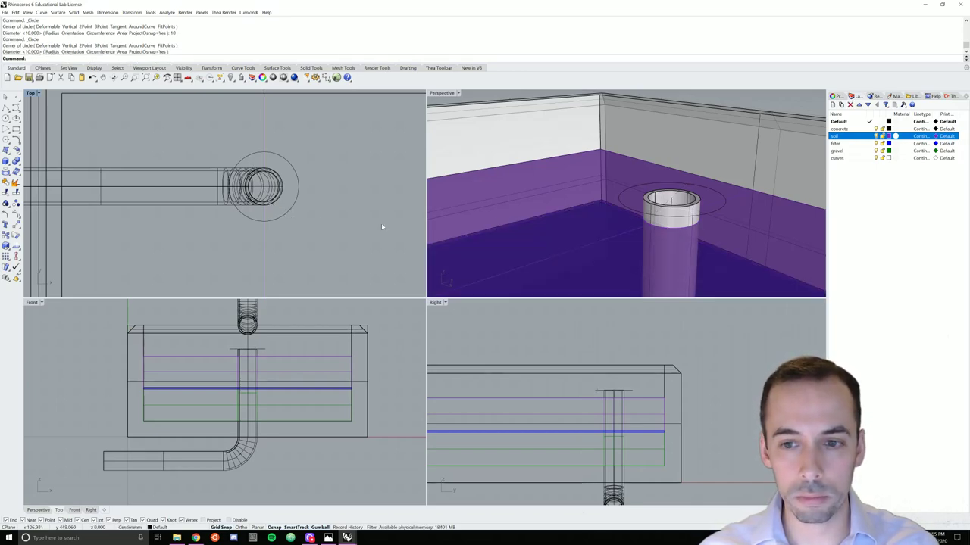
- Extrude the two concentric circles at the drainage pipe's upper opening 1 cm upward as a solid ring
click(664, 205)
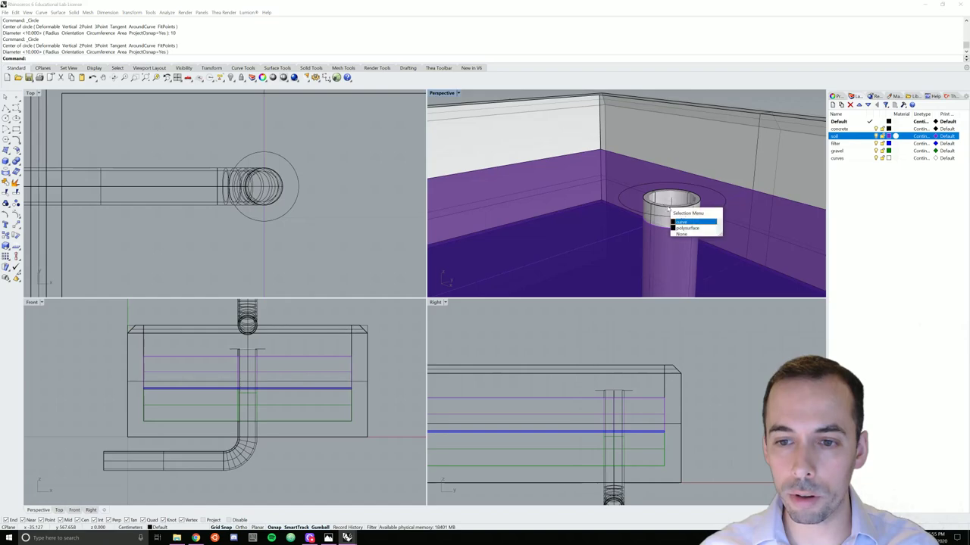
click(682, 221)
click(628, 210)
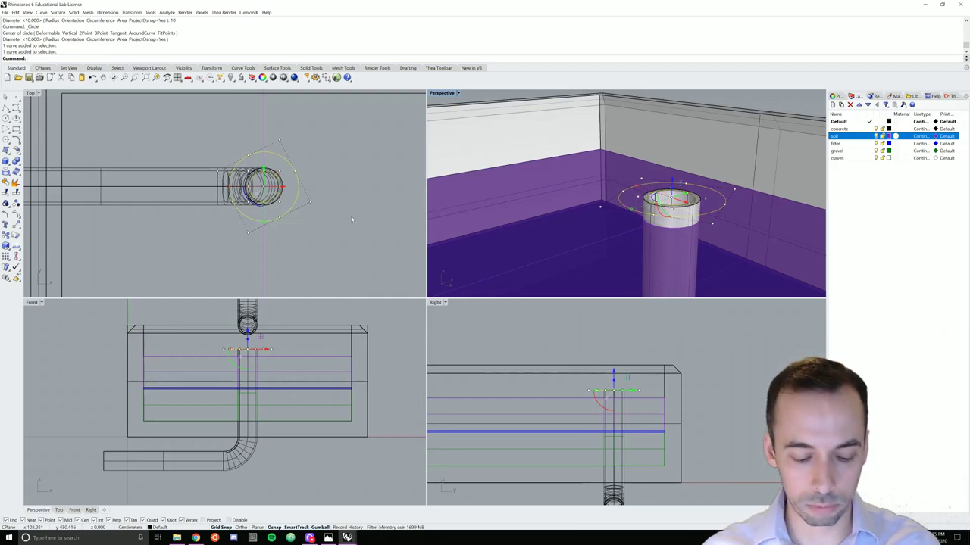
text(ext)
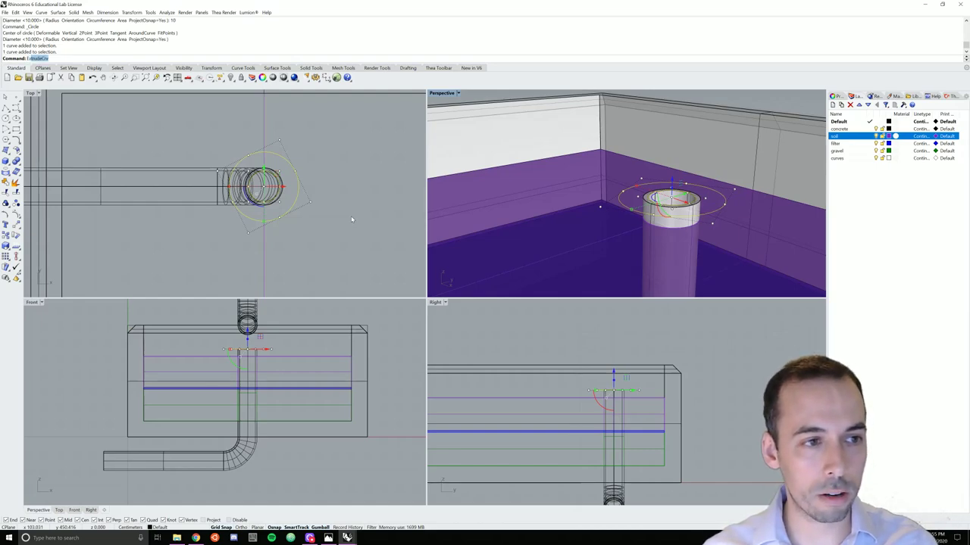
key(Return)
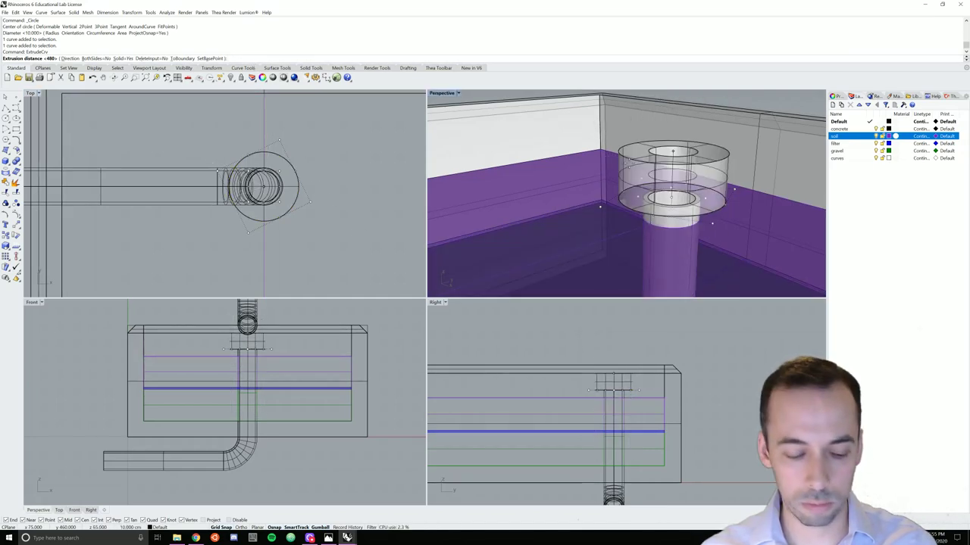
text(1)
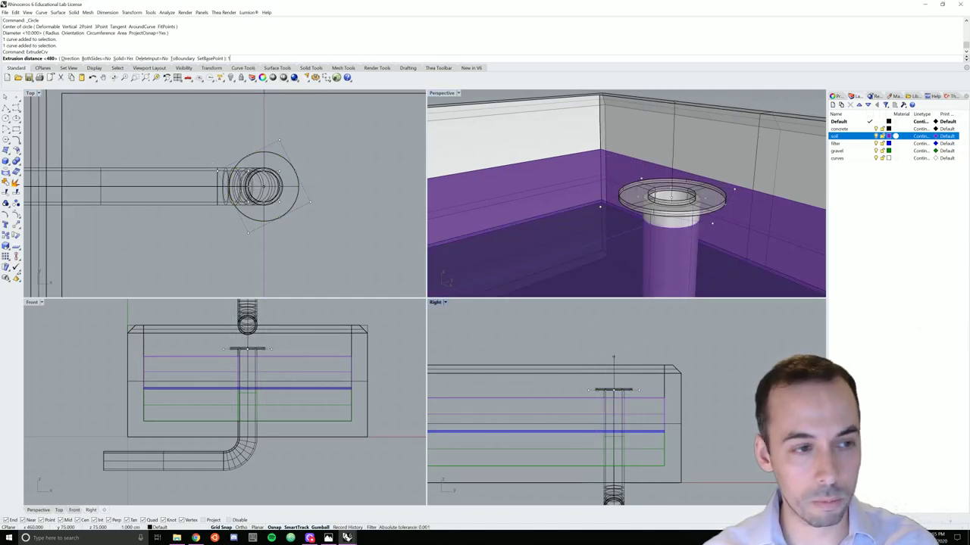
key(Return)
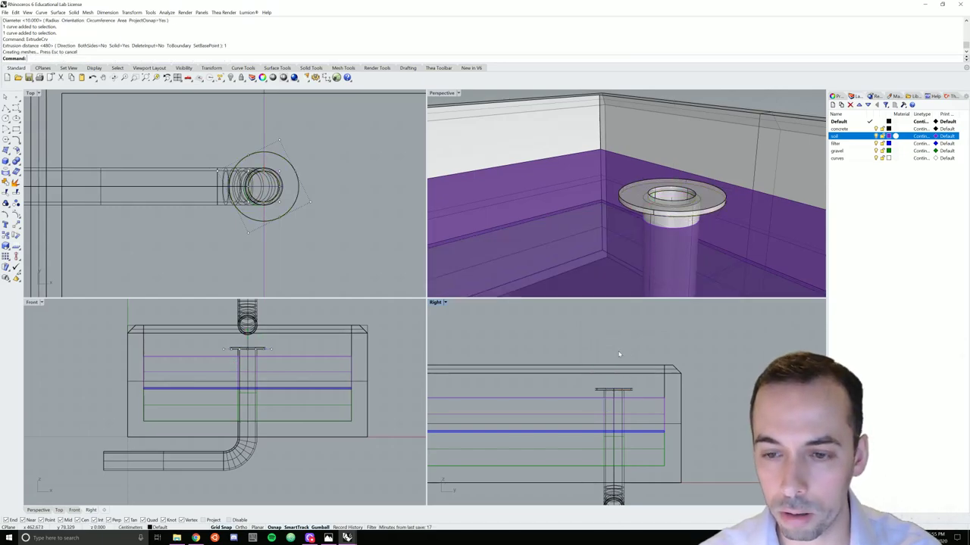
- Move the outer circle of the ring cap 1 cm upward onto the ring's top face
mouse_move(681, 164)
right_down()
mouse_move(644, 219)
mouse_move(670, 137)
mouse_move(662, 210)
mouse_move(578, 270)
mouse_move(577, 259)
right_up()
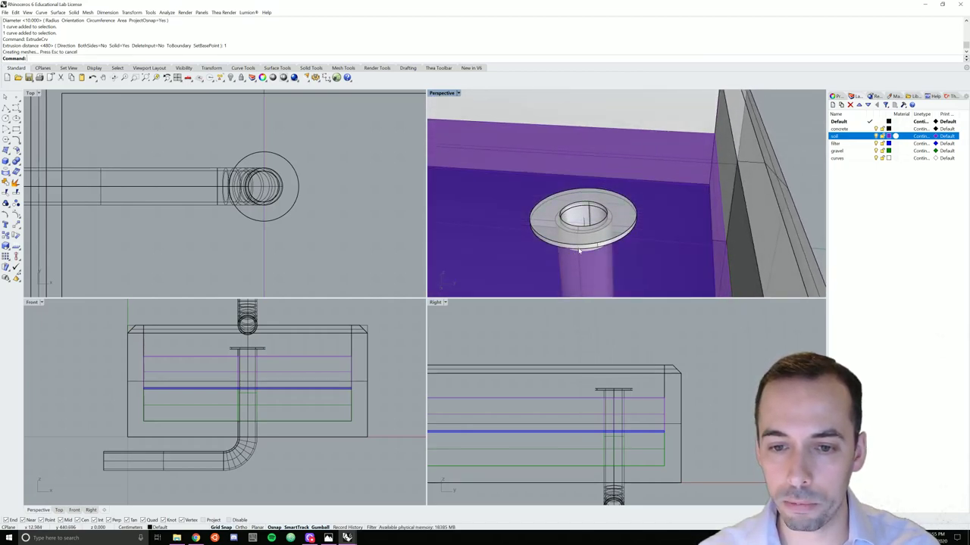
click(579, 252)
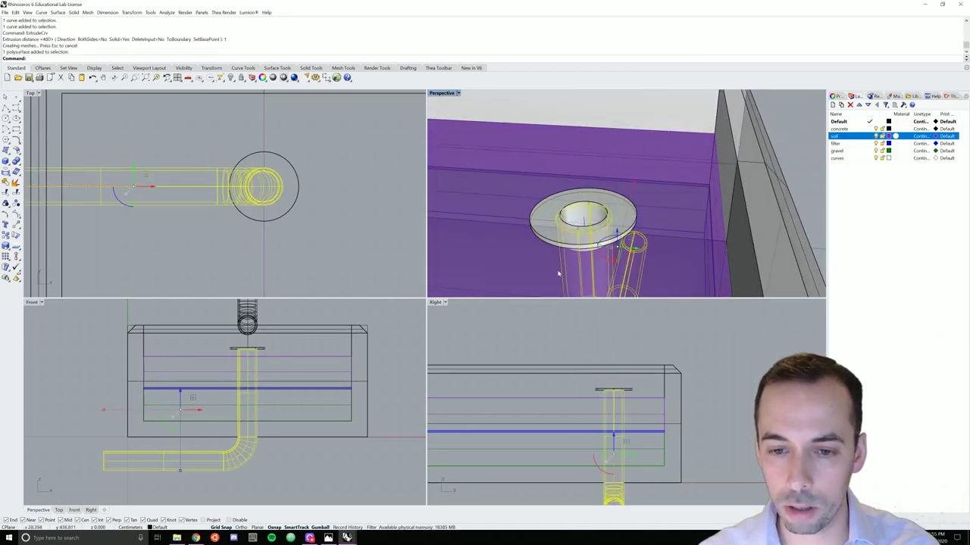
click(562, 252)
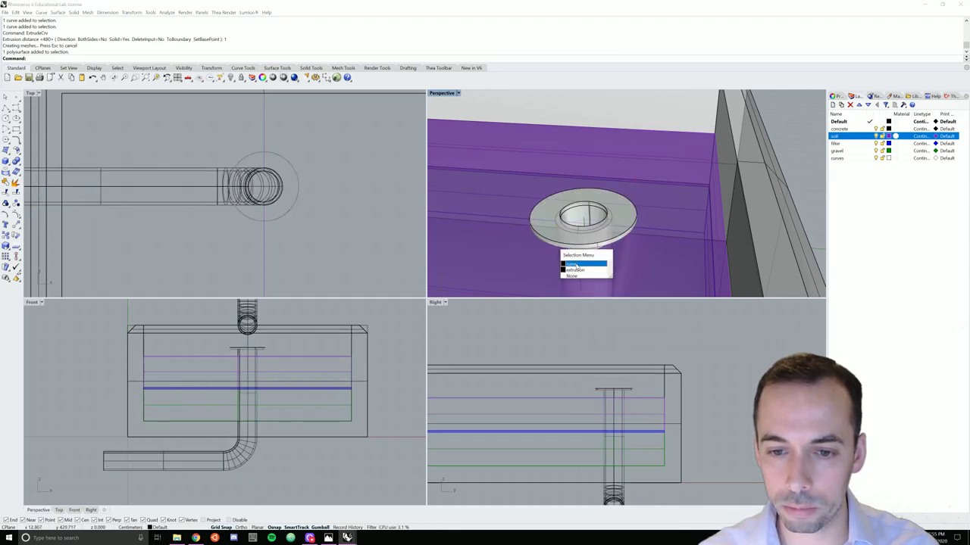
click(575, 264)
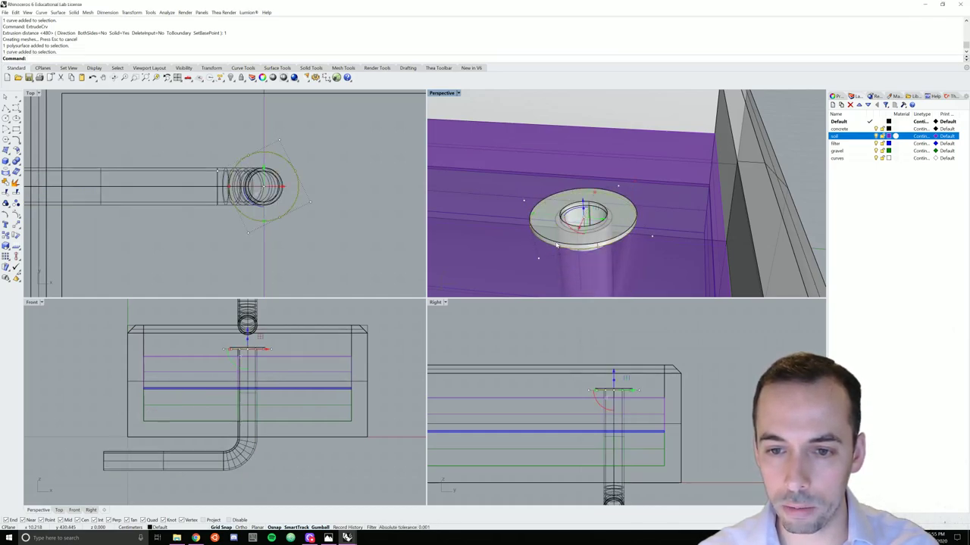
scroll(615, 383, up, 3)
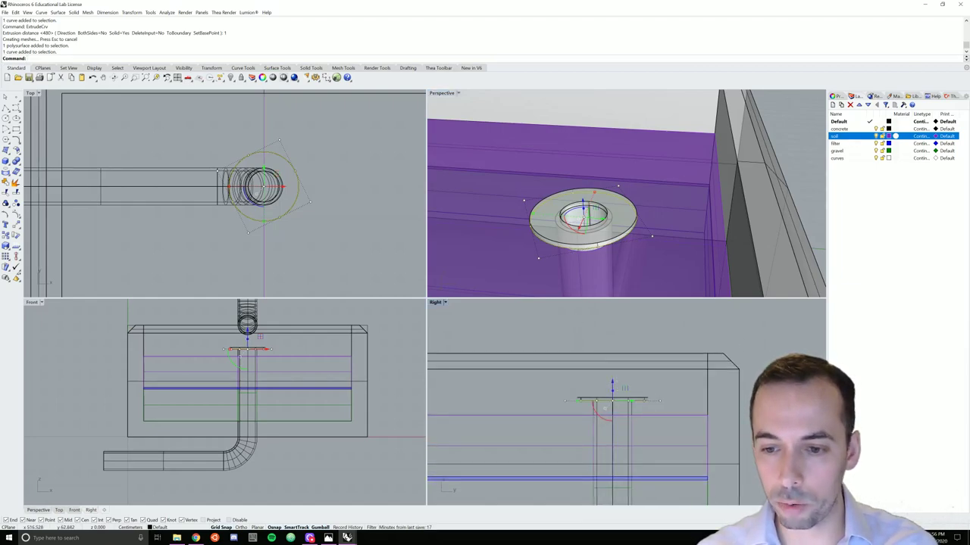
key(Return)
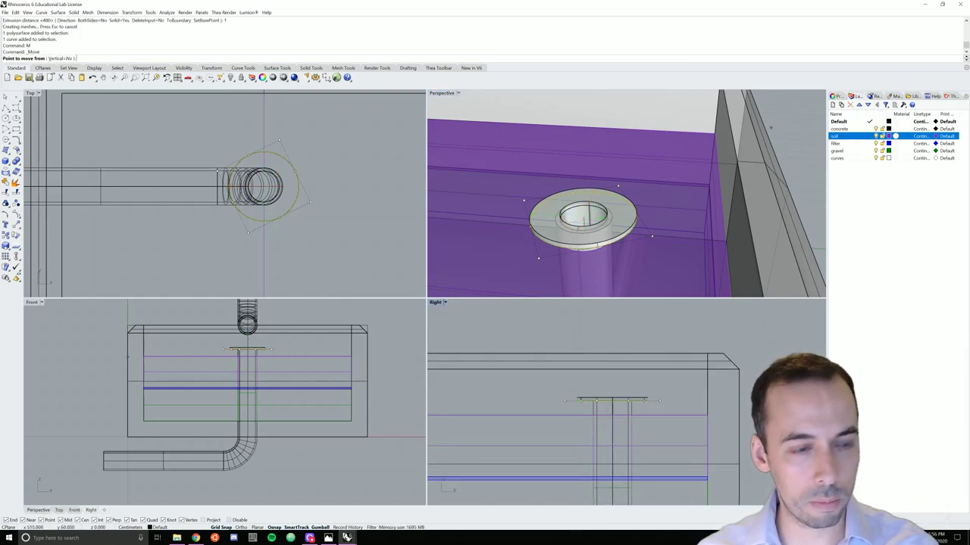
click(659, 400)
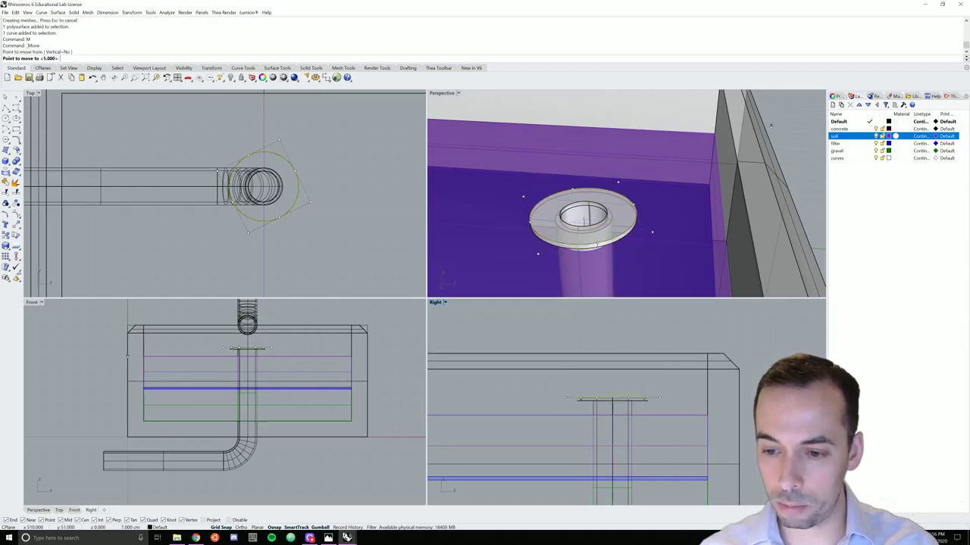
text(1)
key(Return)
key(Return)
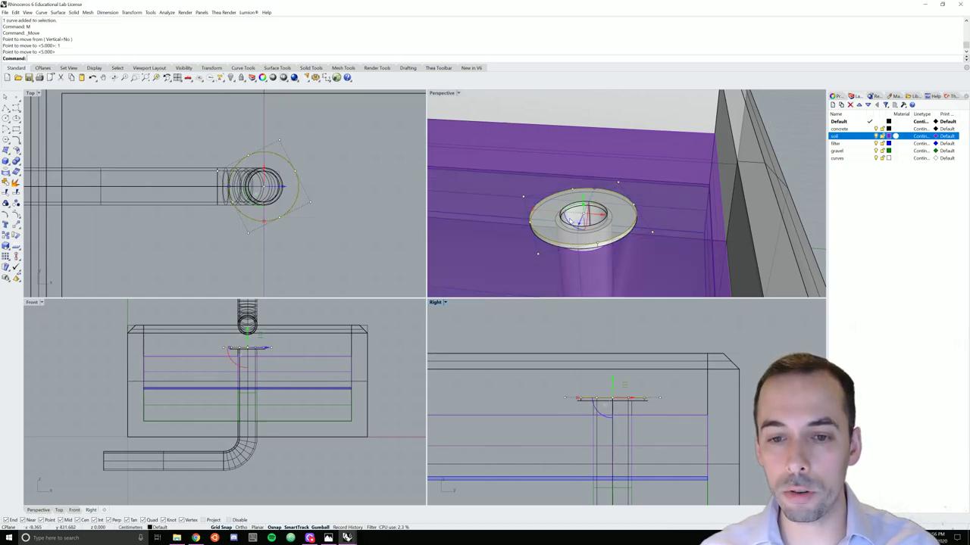
- Offset the raised outer circle 1 cm inward on top of the ring cap
scroll(564, 215, up, 2)
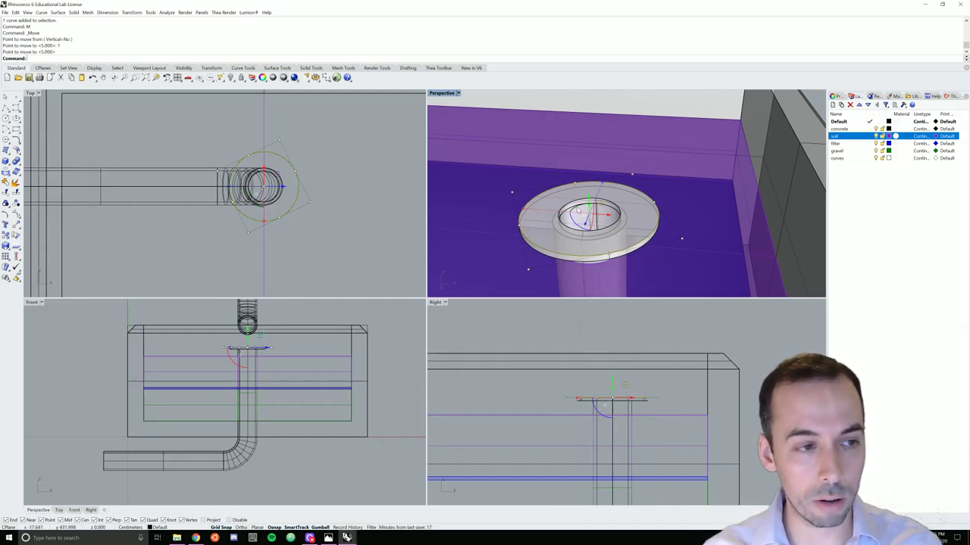
key(Return)
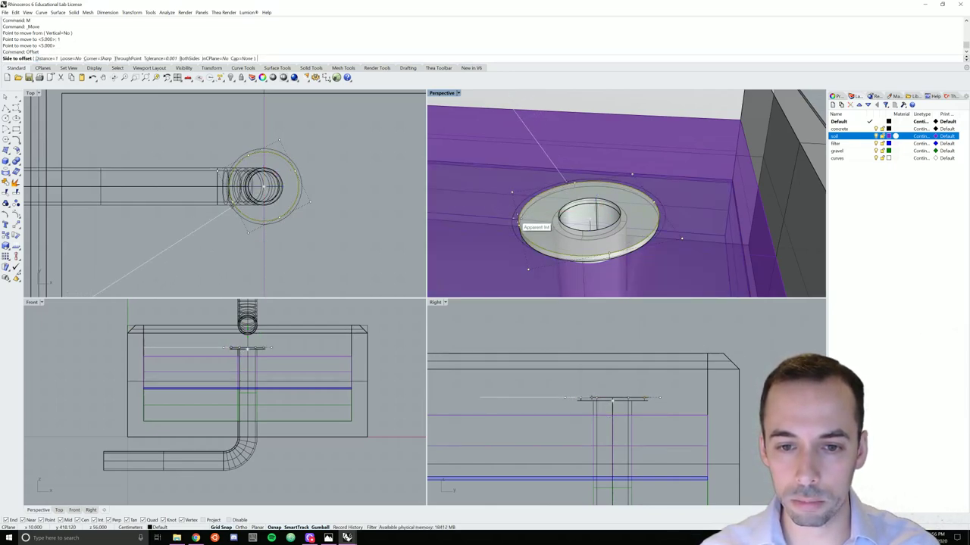
click(568, 247)
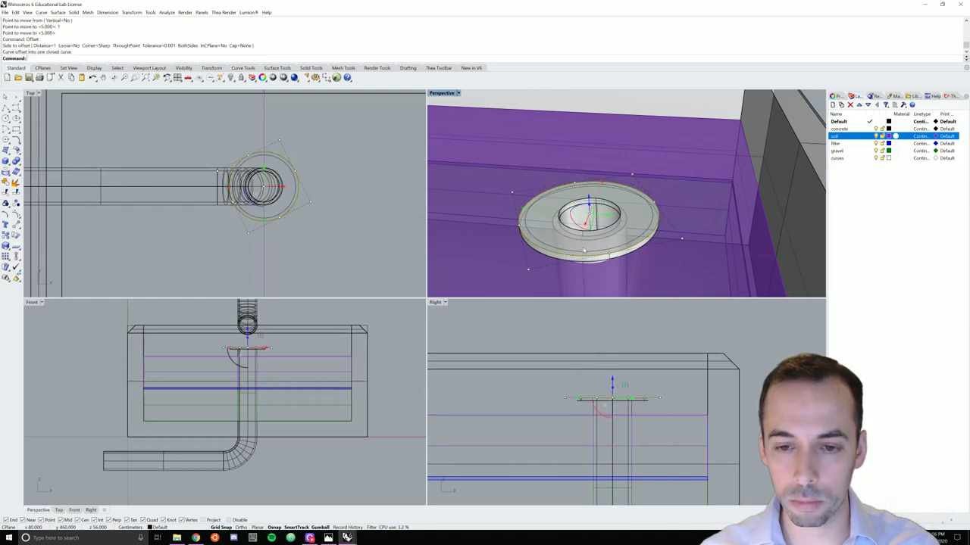
- Extrude the outer circle and its offset 30 cm upward as a solid hollow cylinder standing on the ring cap
click(570, 252)
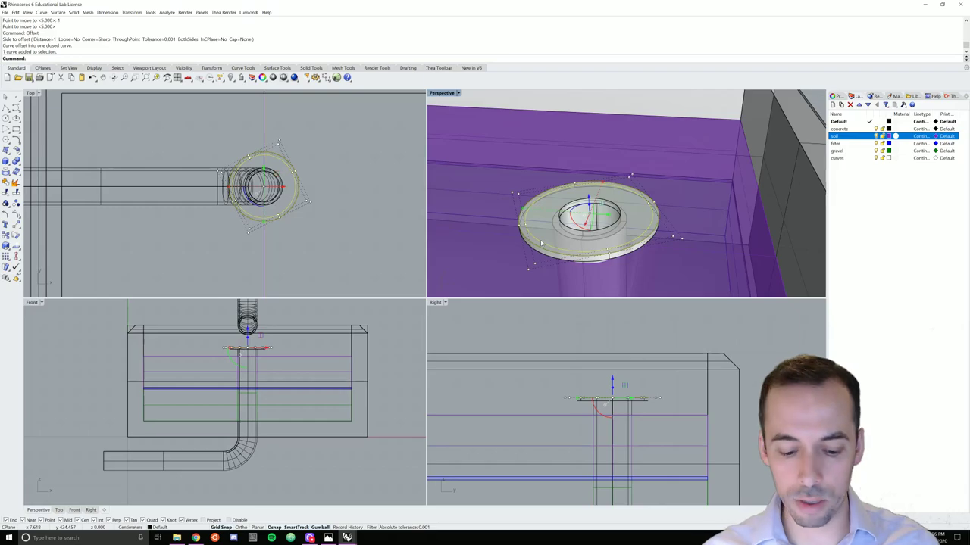
text(ExtrudeCrv)
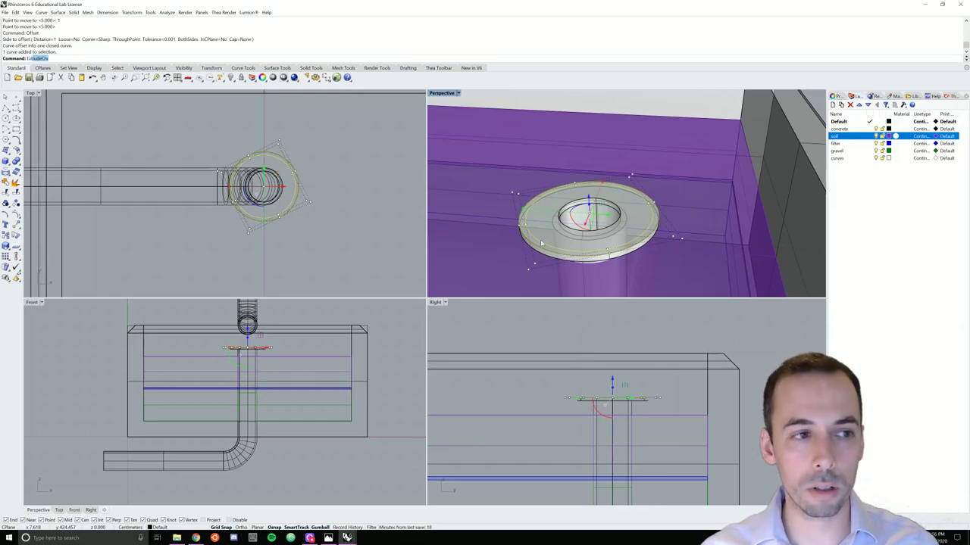
key(Return)
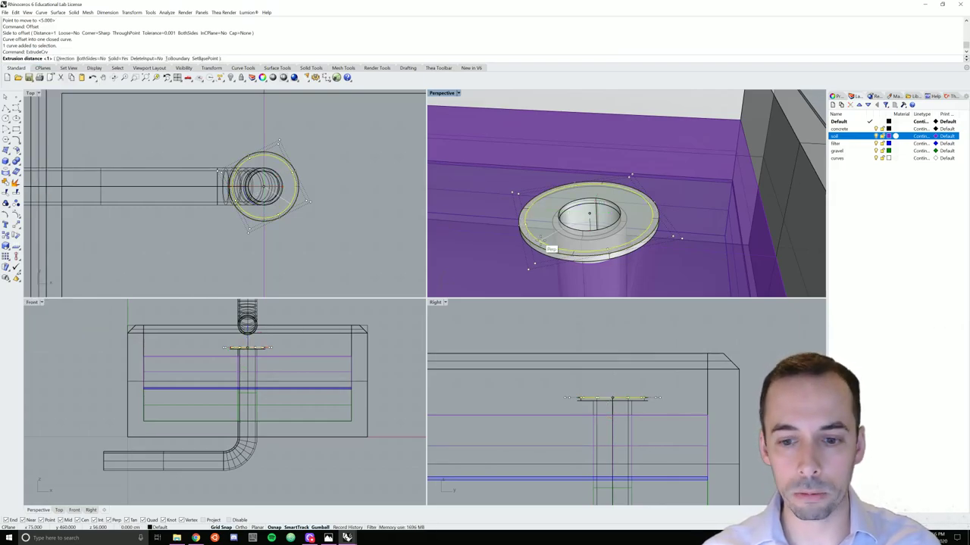
scroll(606, 309, down, 3)
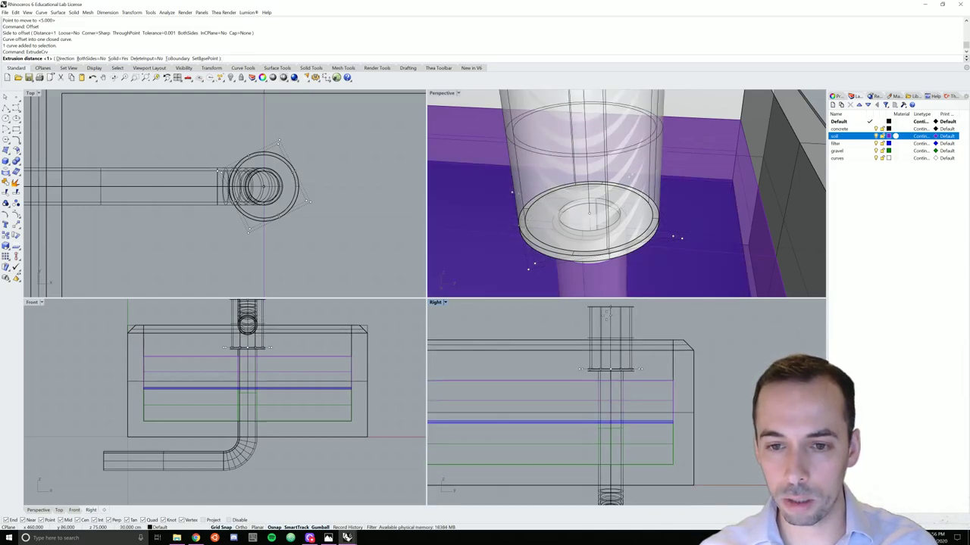
click(606, 314)
- Move the outer circle from the base of the hollow cylinder up to its top rim
right_drag(708, 330, 735, 327)
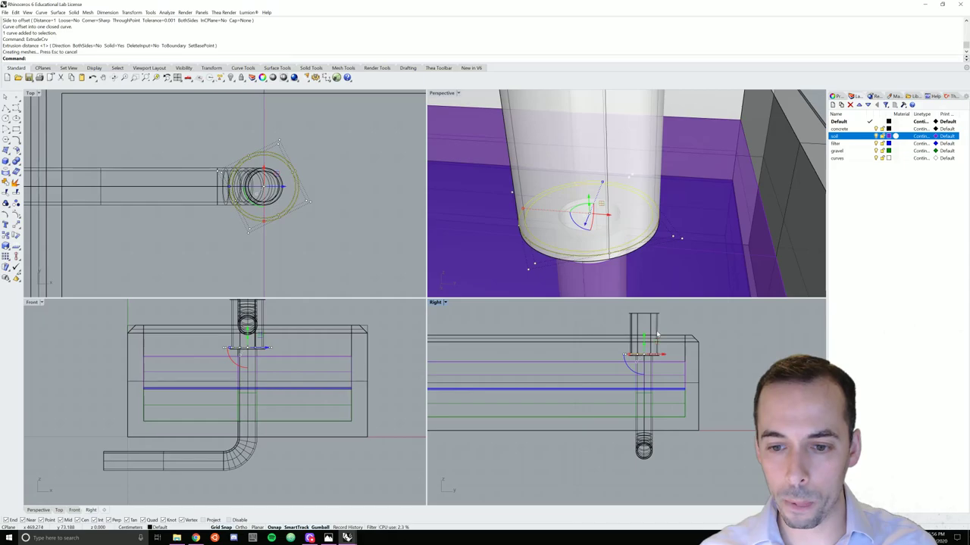
scroll(604, 261, down, 8)
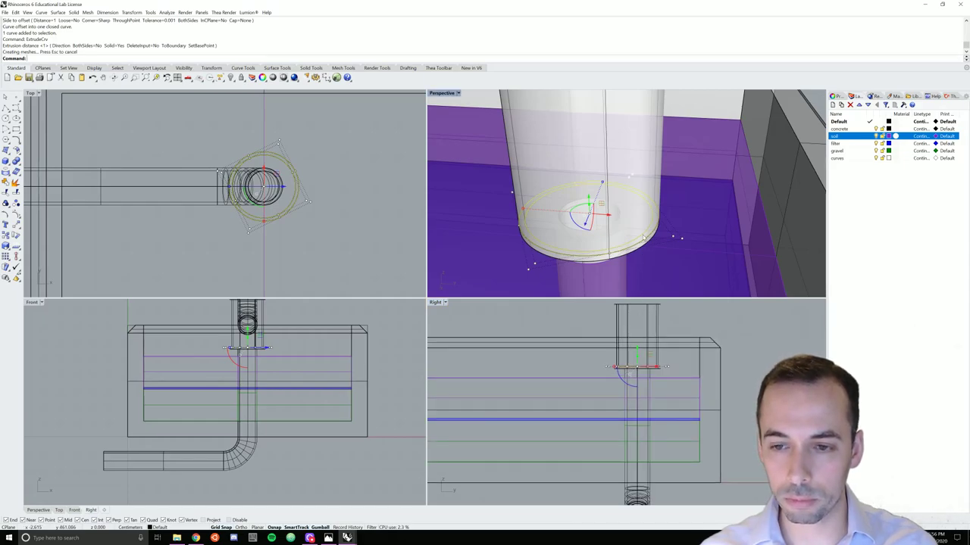
right_drag(601, 265, 606, 250)
scroll(654, 187, up, 3)
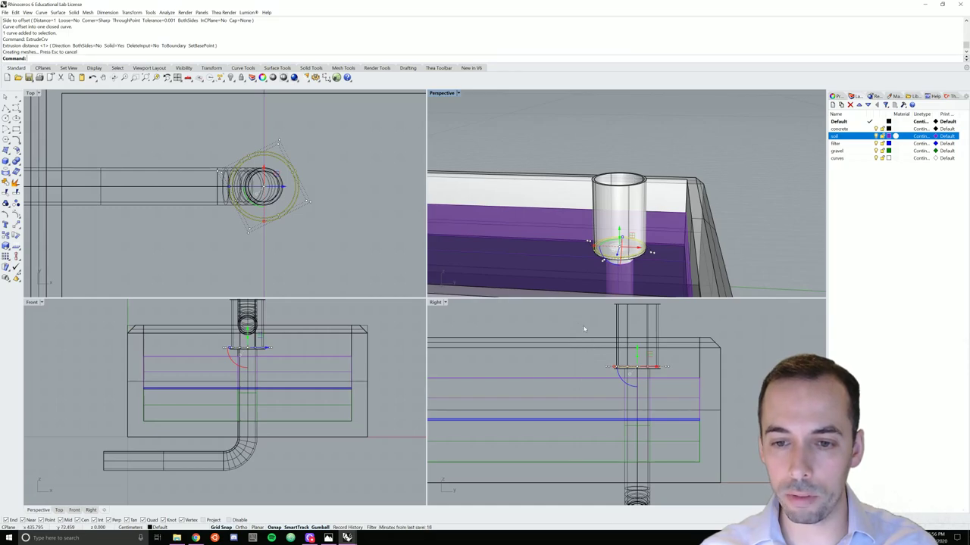
scroll(575, 231, up, 3)
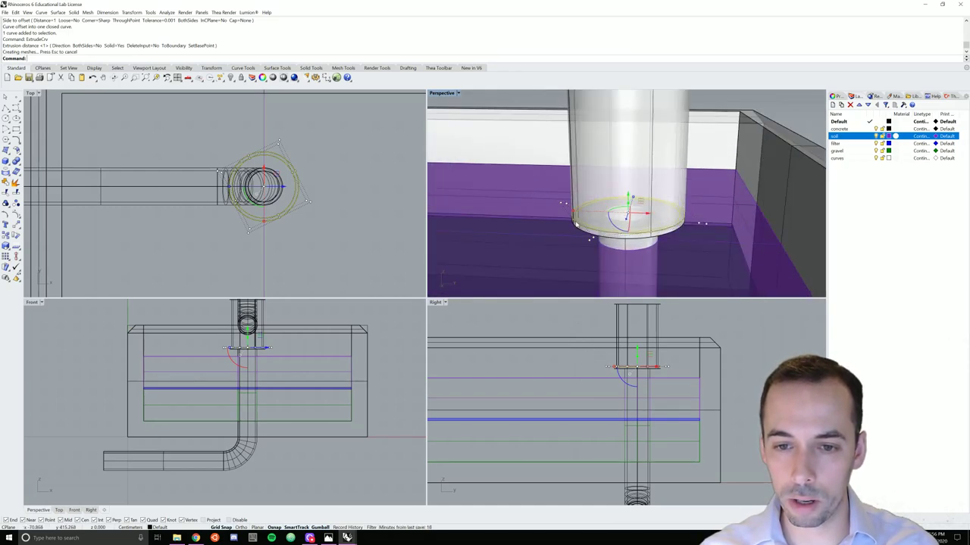
click(575, 223)
click(592, 231)
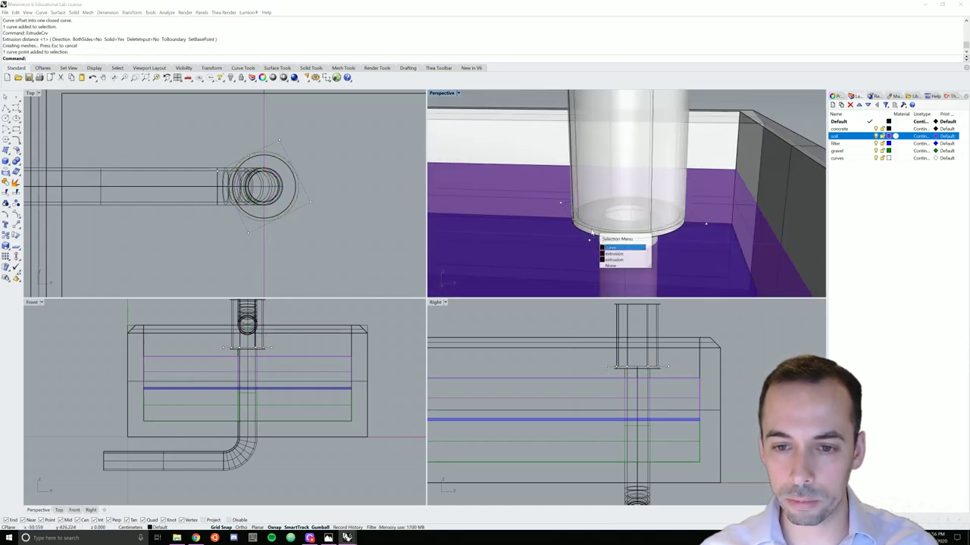
click(618, 252)
scroll(617, 252, down, 3)
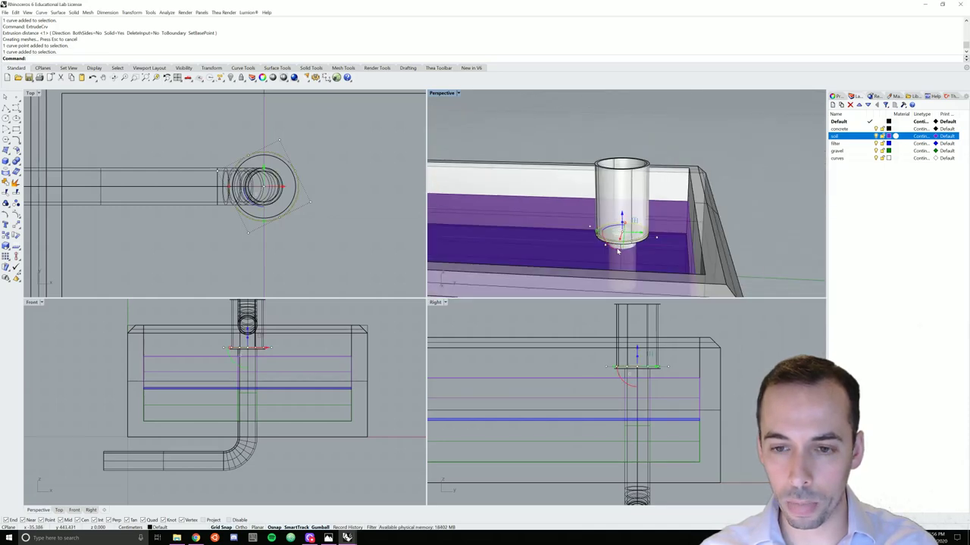
scroll(629, 331, down, 2)
drag(602, 387, 615, 308)
- Extrude the circle at the cylinder's top rim 1 cm upward to form a solid lid
right_click(638, 200)
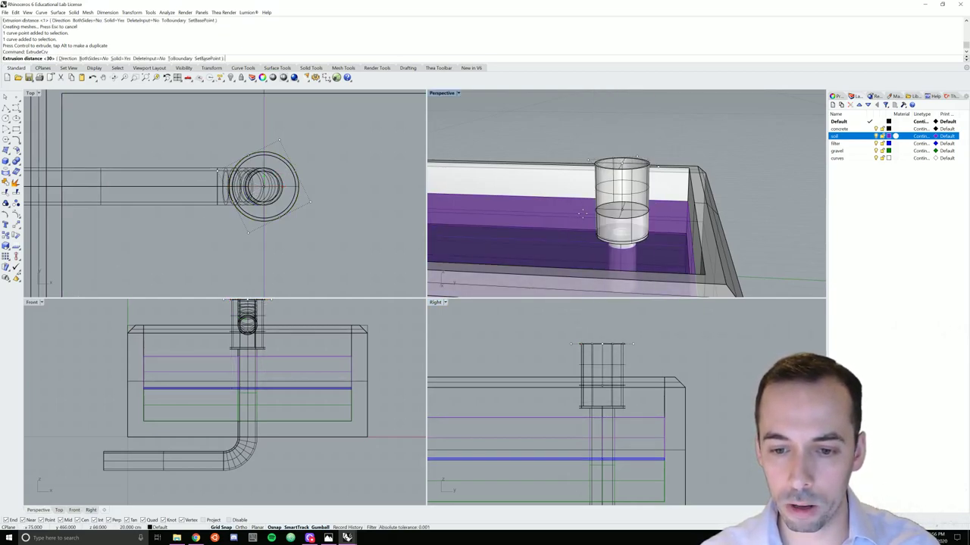
text(1)
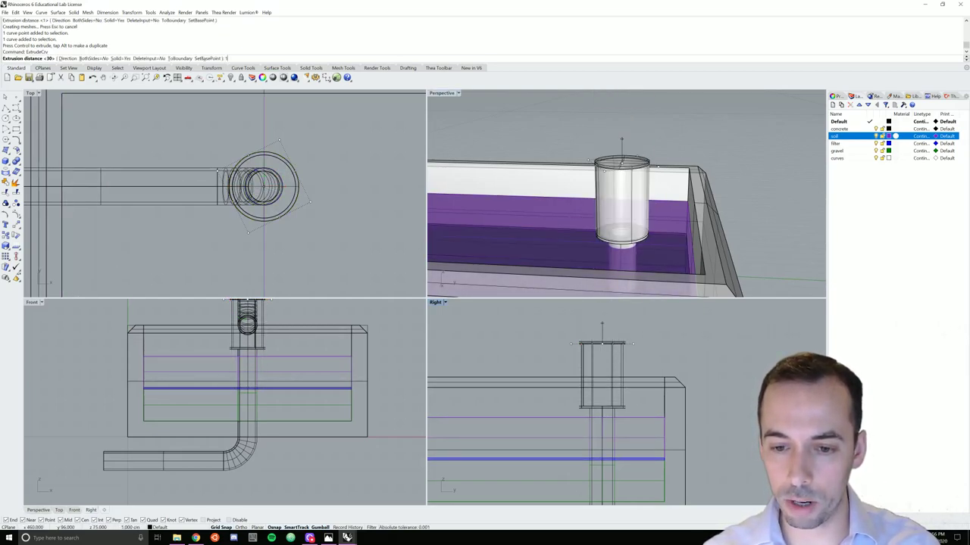
key(Return)
- Try lifting the lid off the top of the cylinder, and undo the move
click(656, 122)
right_drag(656, 121, 695, 149)
right_drag(650, 226, 646, 198)
click(645, 195)
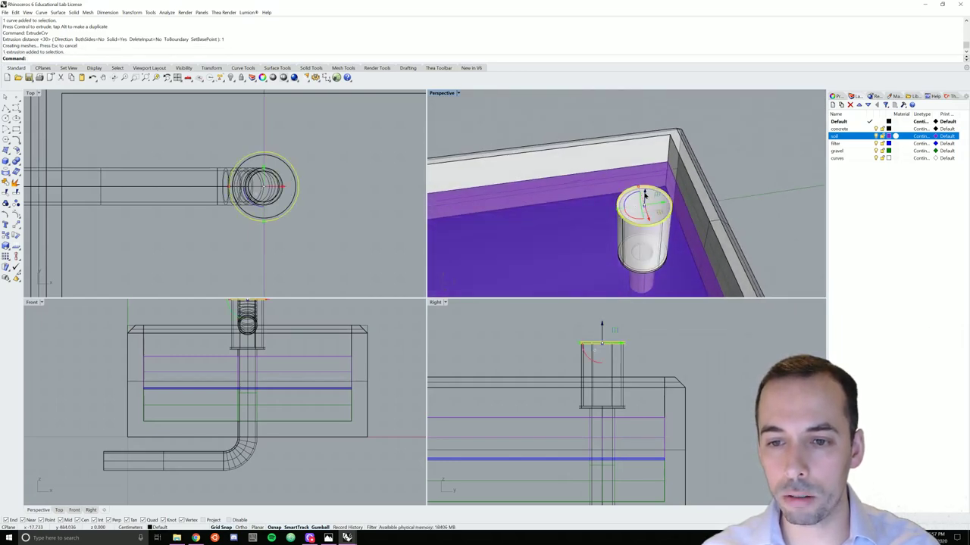
drag(645, 195, 644, 155)
key(ctrl+z)
right_drag(643, 155, 617, 226)
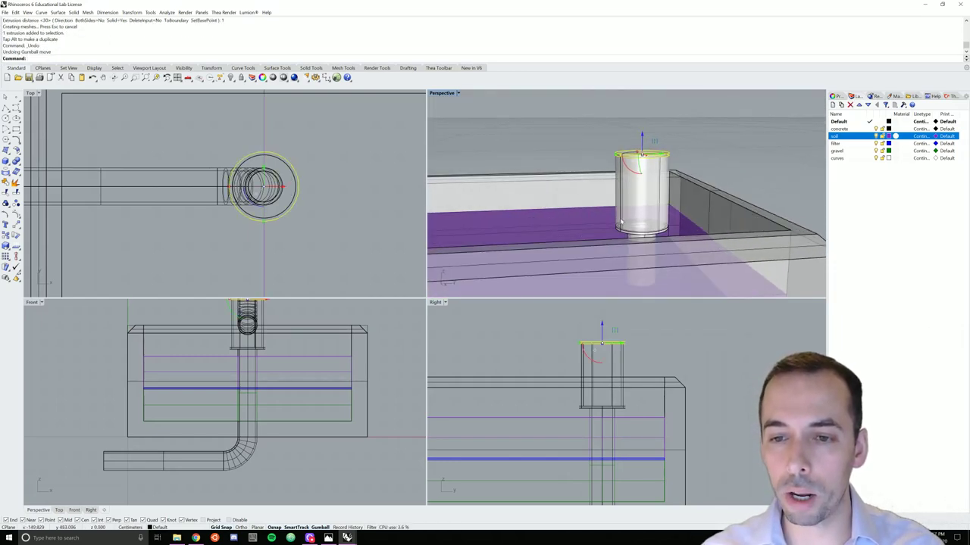
right_drag(586, 255, 584, 284)
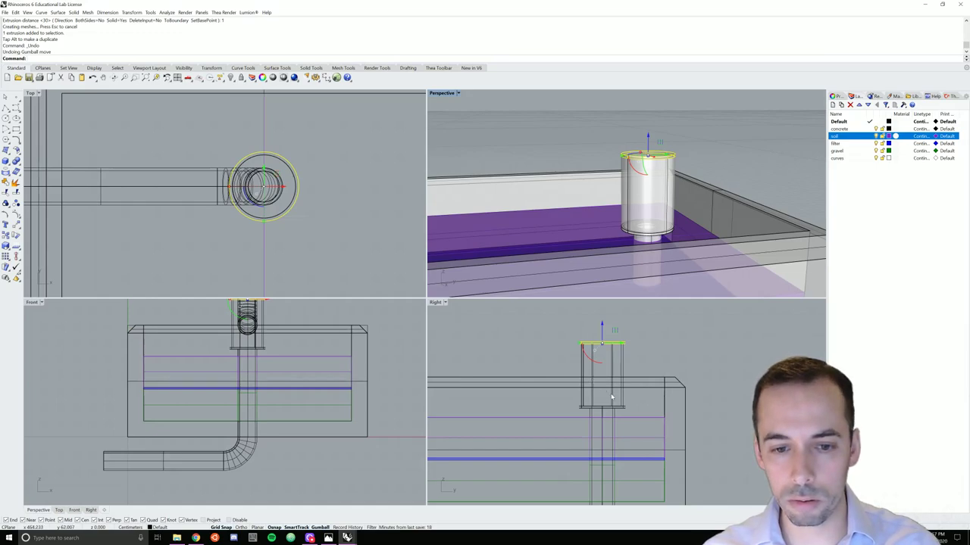
scroll(606, 356, up, 3)
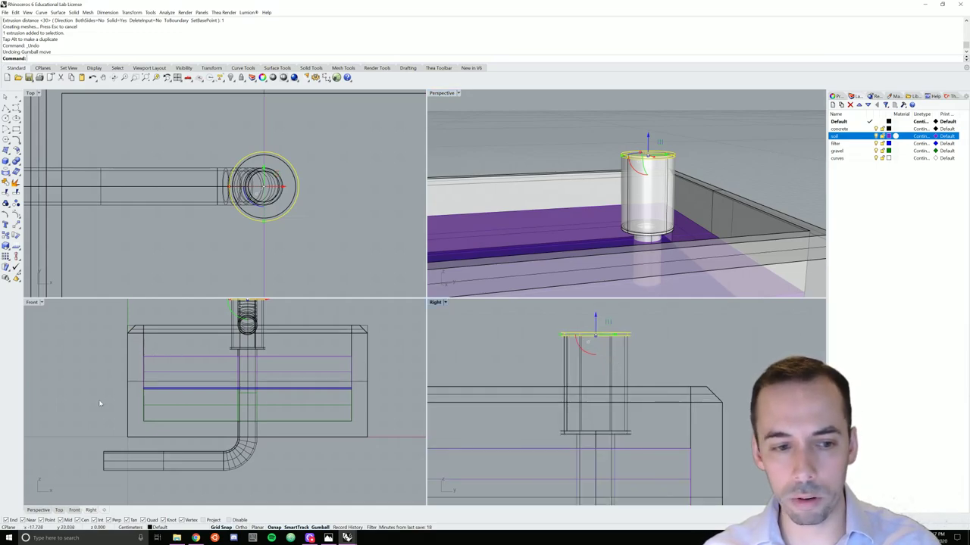
right_drag(300, 399, 248, 453)
right_drag(594, 393, 573, 389)
click(646, 344)
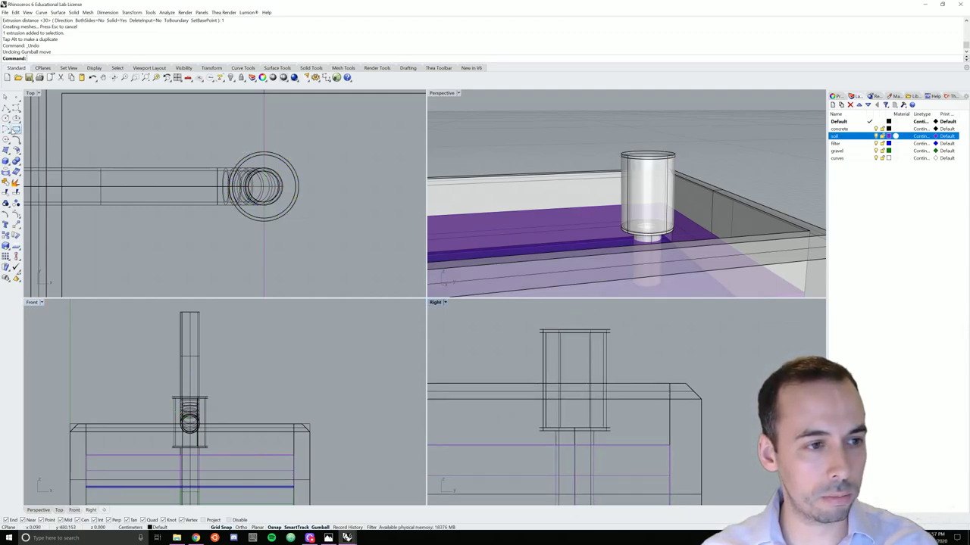
click(13, 129)
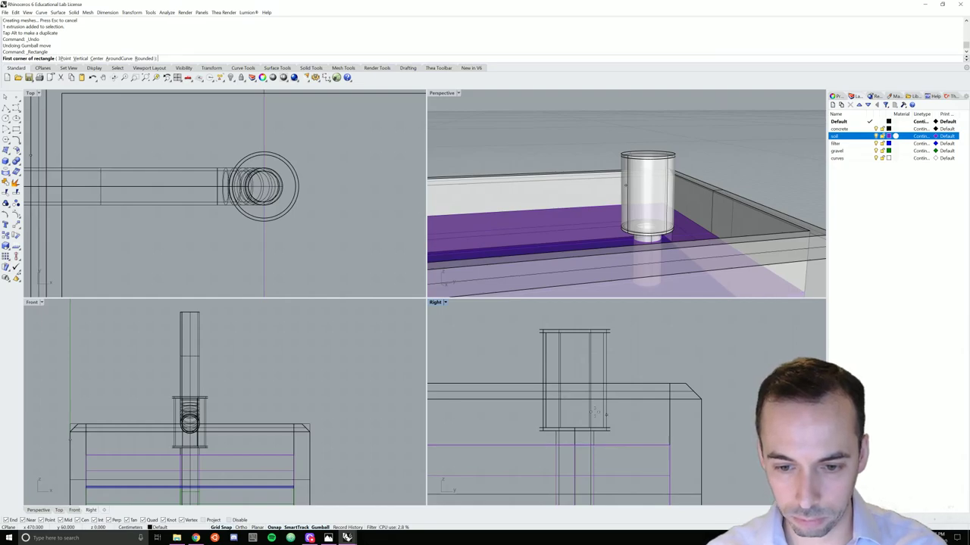
scroll(613, 390, up, 3)
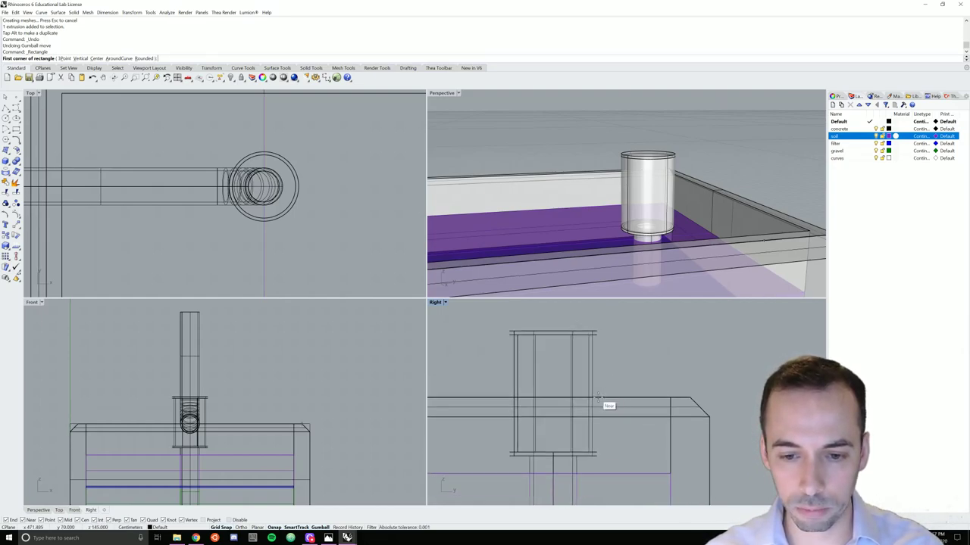
scroll(609, 400, up, 2)
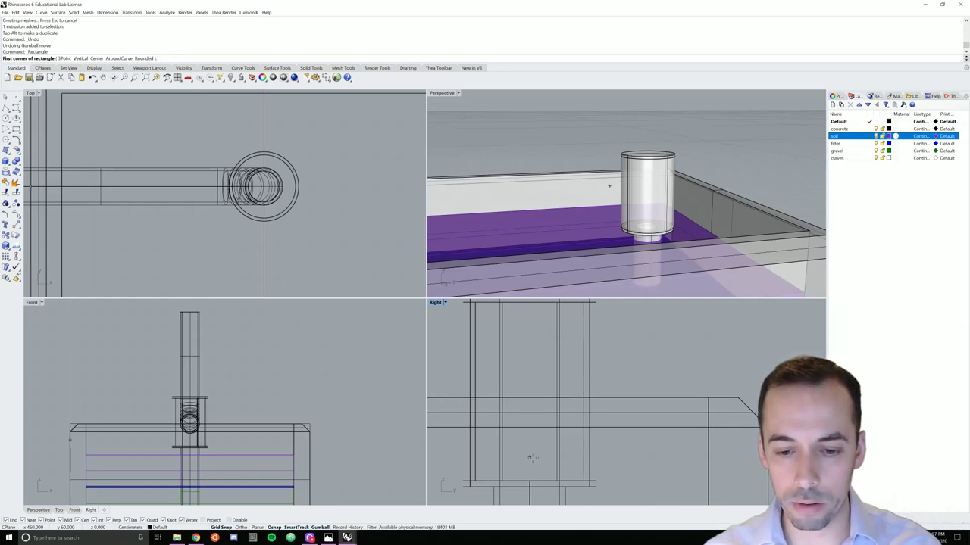
click(531, 458)
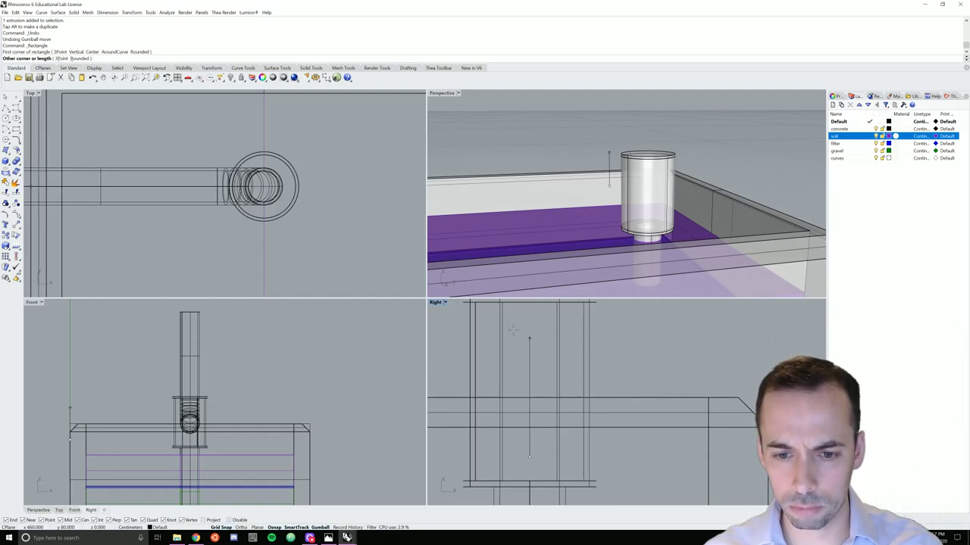
key(Escape)
- Draw a 1 cm wide vertical rectangle in the Right view from the middle of the cylinder's top rim down to its base
key(Return)
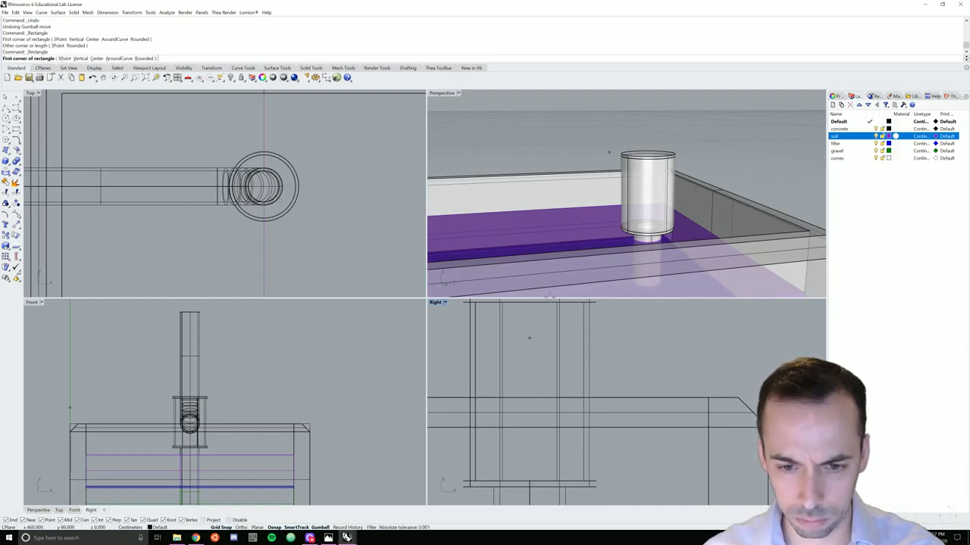
click(530, 303)
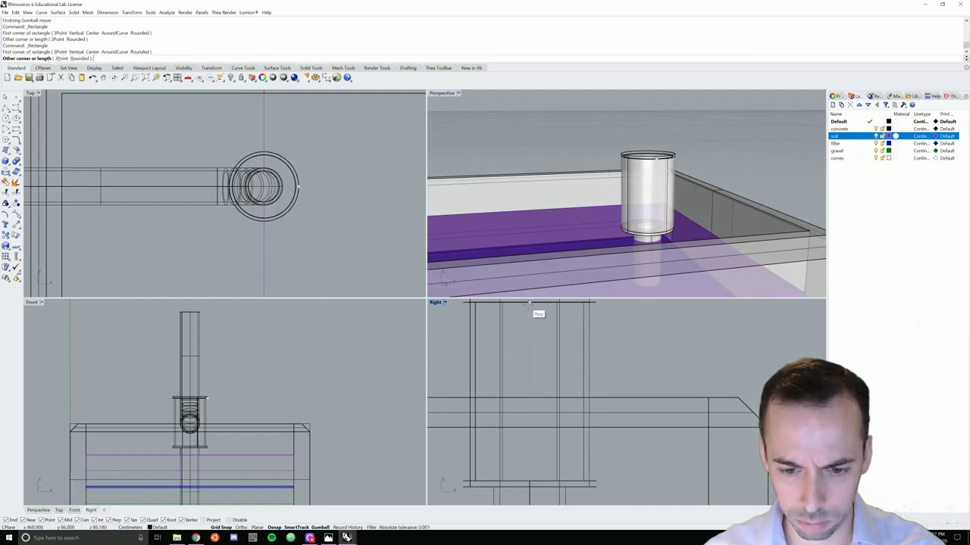
click(538, 482)
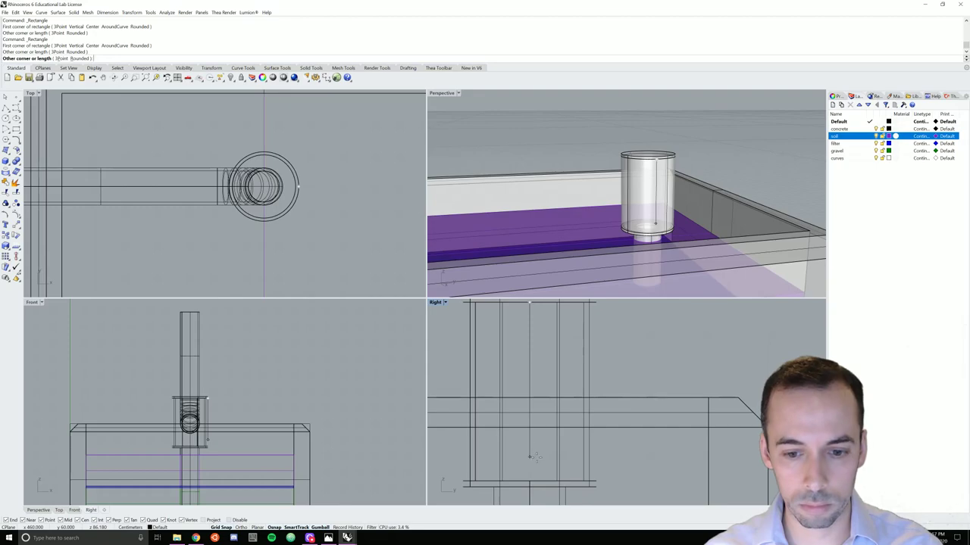
click(531, 482)
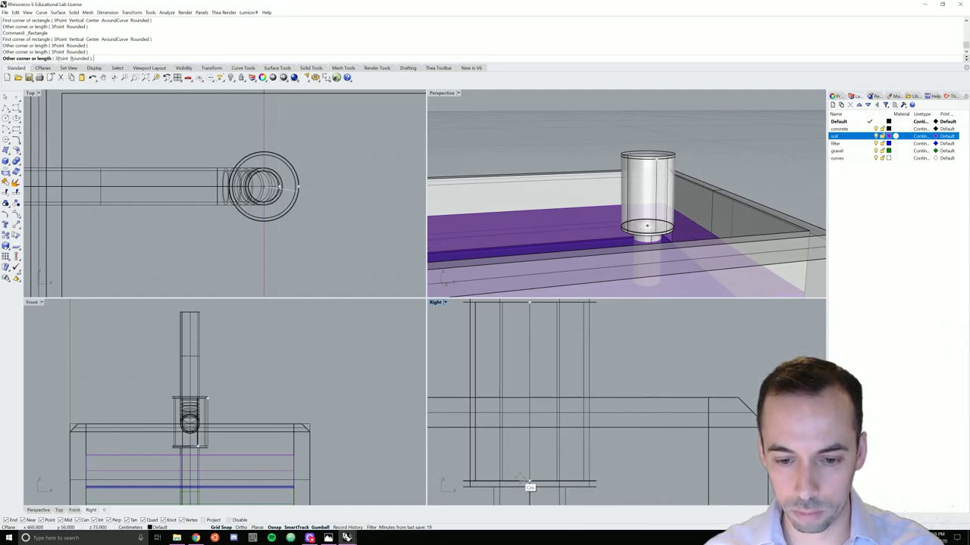
click(577, 474)
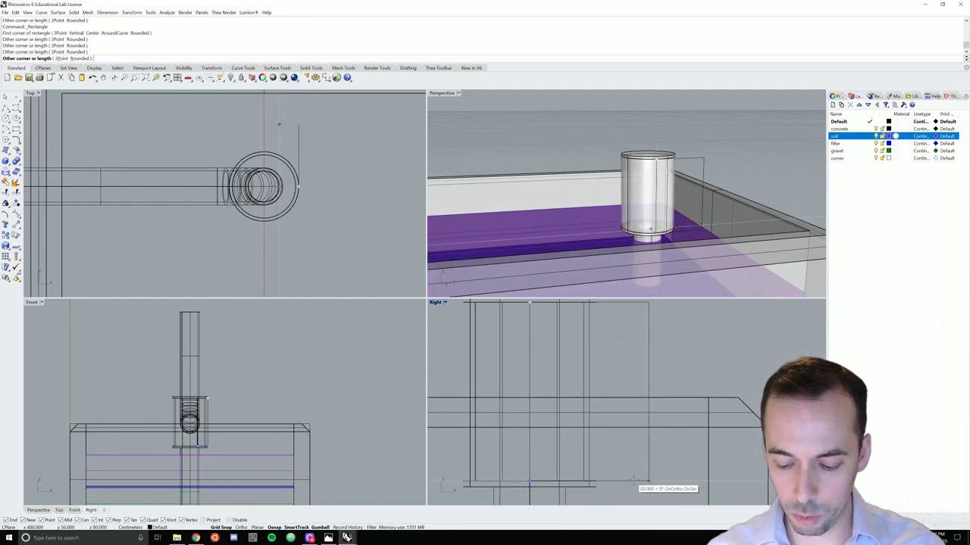
text(5)
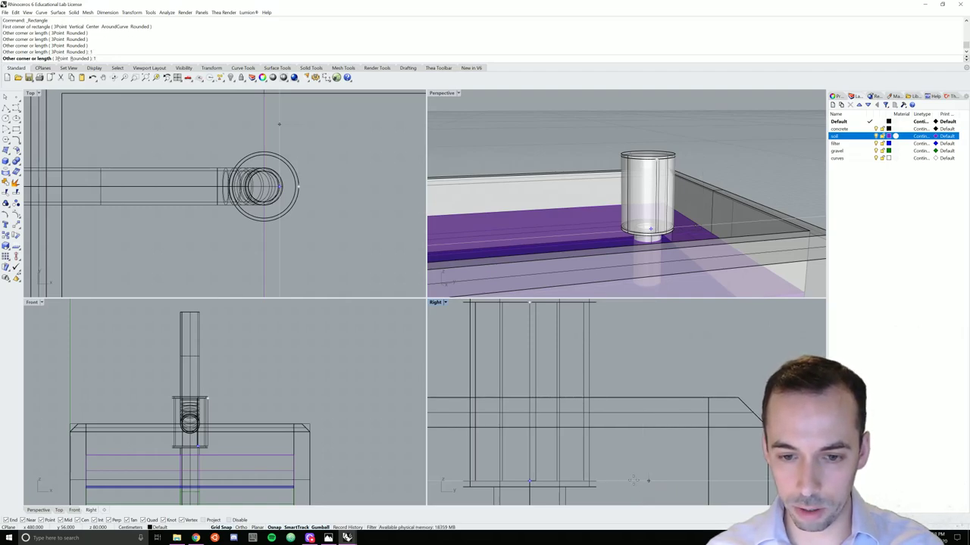
key(Return)
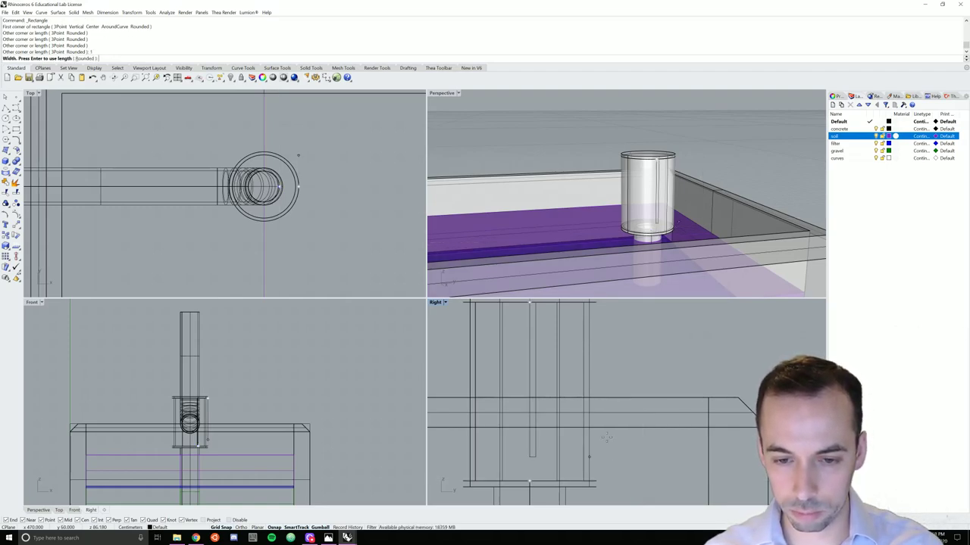
key(Return)
click(531, 467)
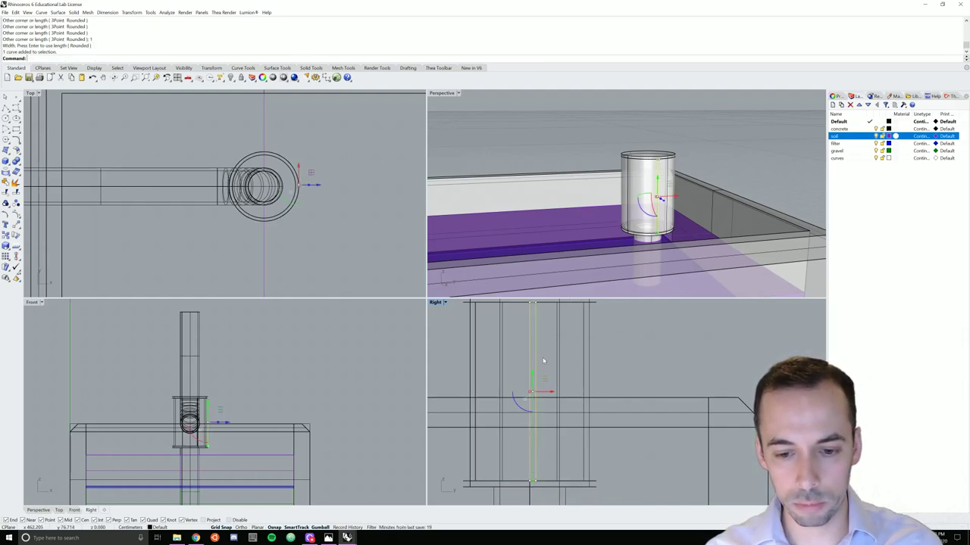
- Scale the rectangle in one dimension, vertically about its centre, by a factor of 0.75
text(sc)
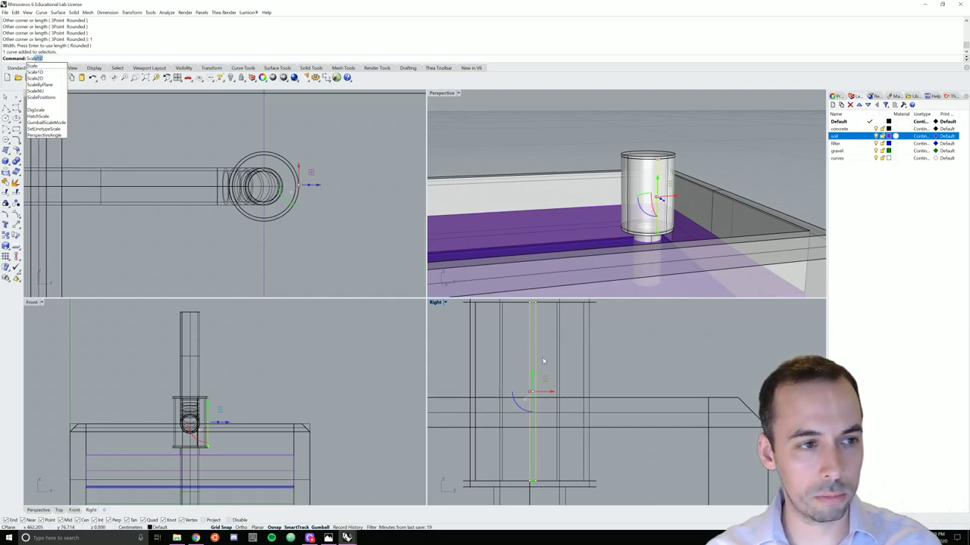
key(Return)
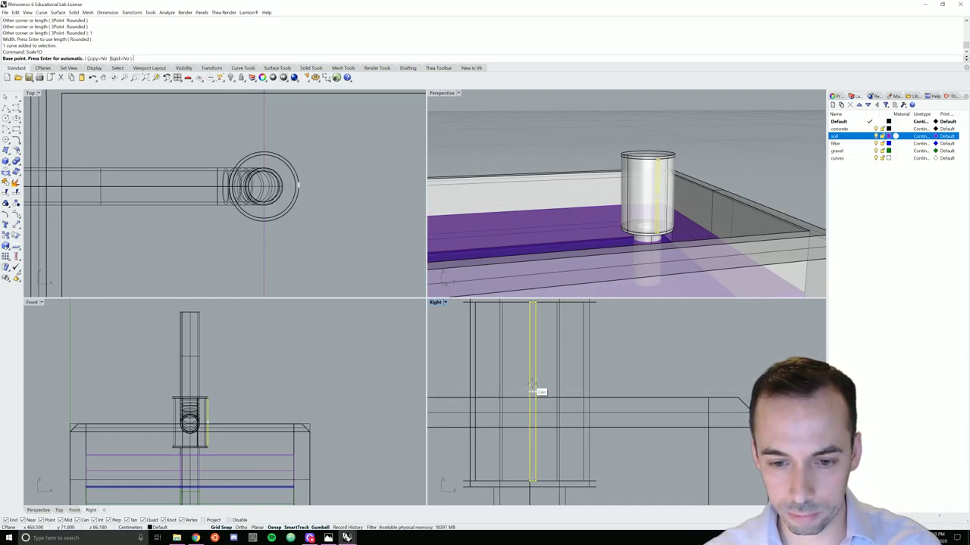
click(532, 393)
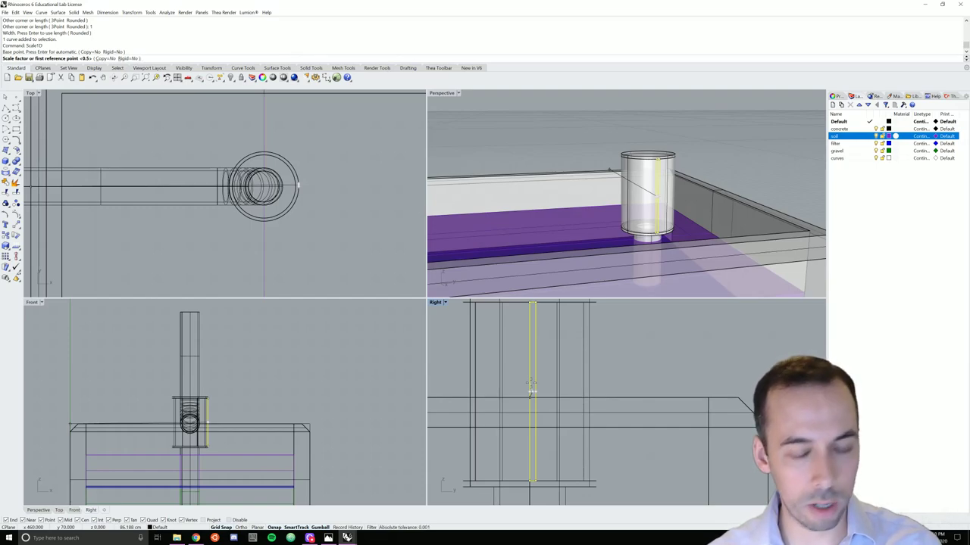
text(0.75)
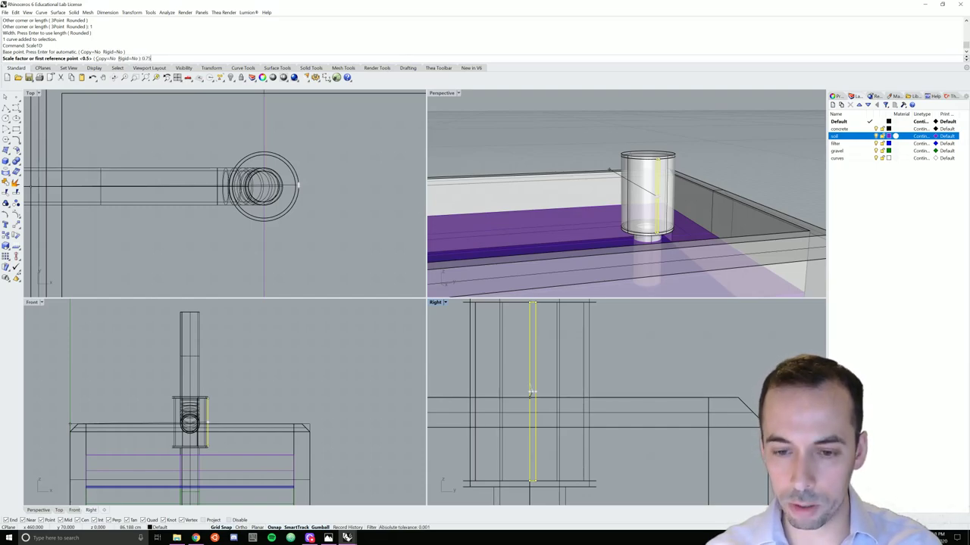
key(Return)
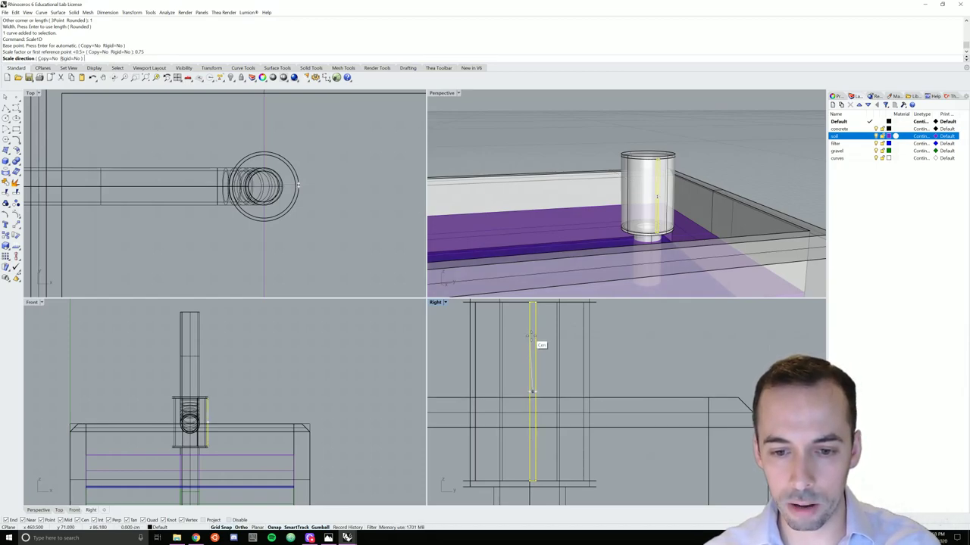
scroll(534, 324, down, 3)
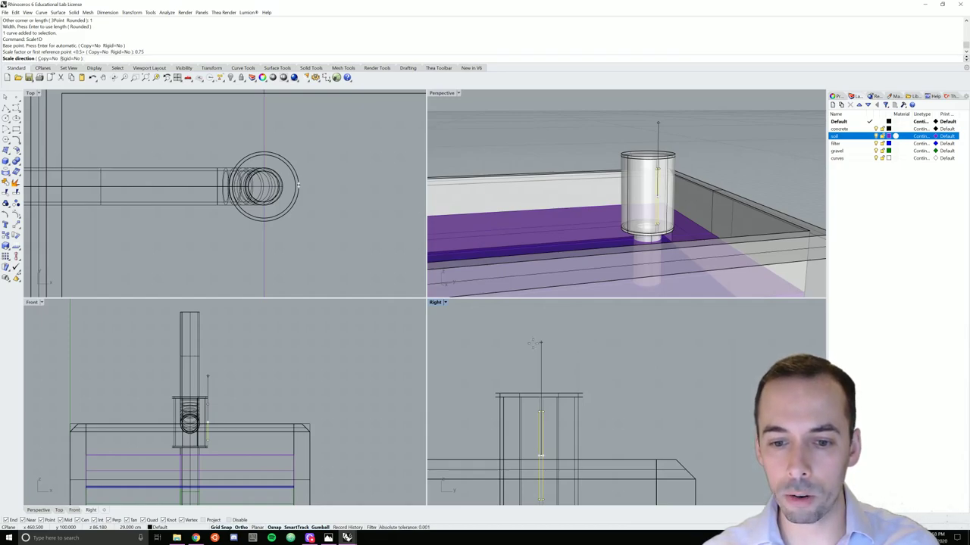
click(535, 343)
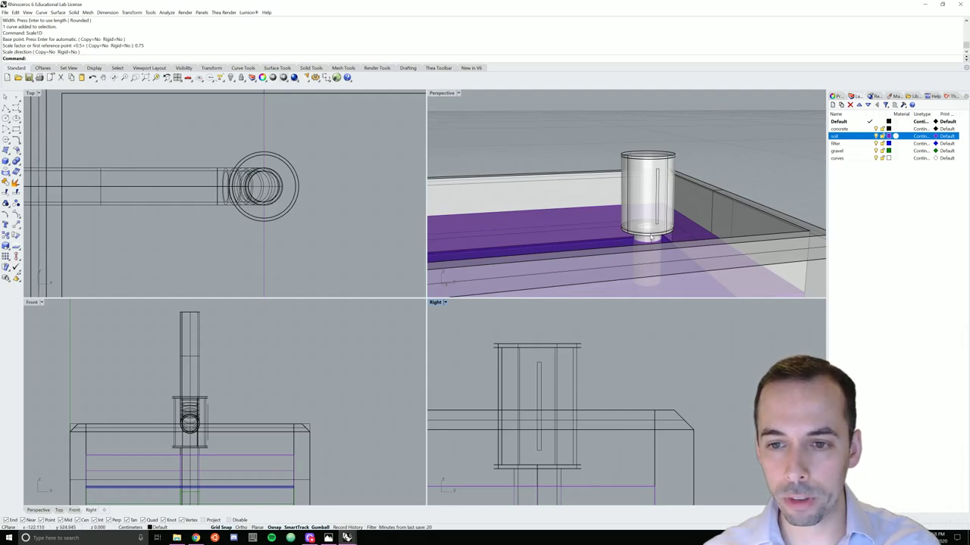
- Fillet the upper corner of the narrow rectangle, on the side of its first long edge, with a 0.5 cm radius
scroll(530, 383, up, 5)
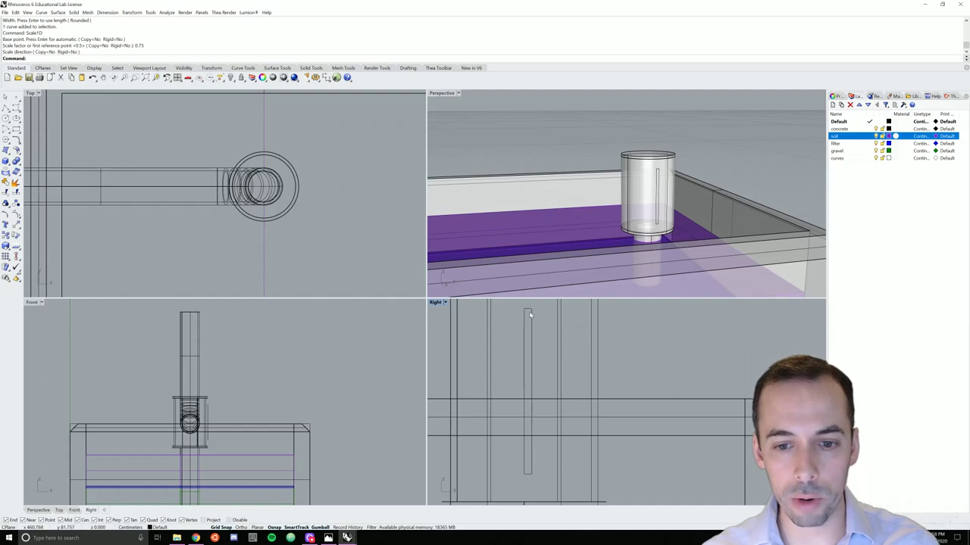
scroll(528, 311, up, 4)
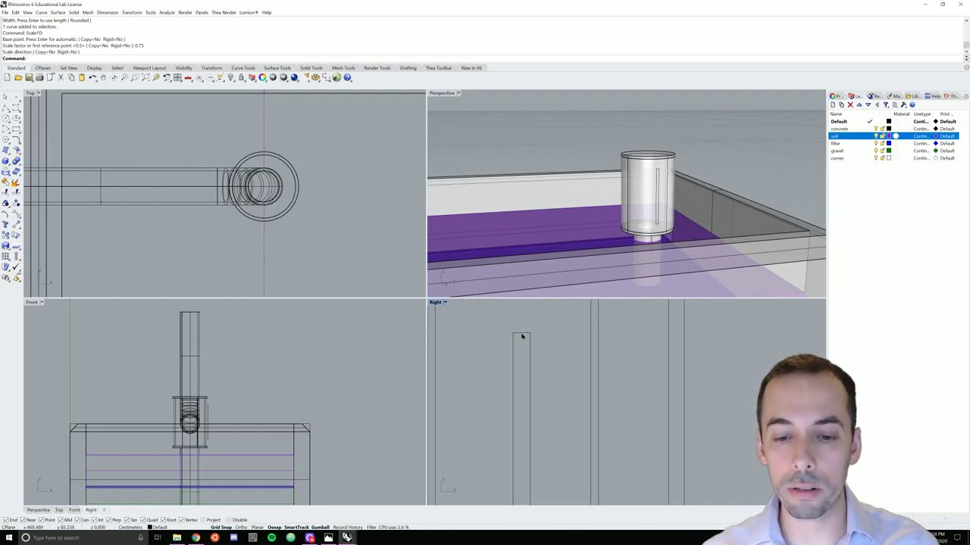
click(522, 336)
text(f)
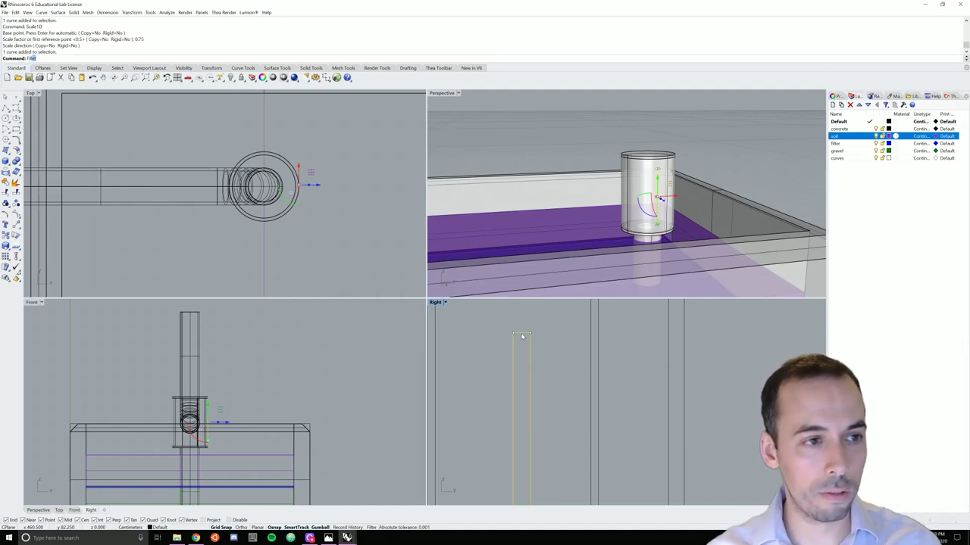
key(Return)
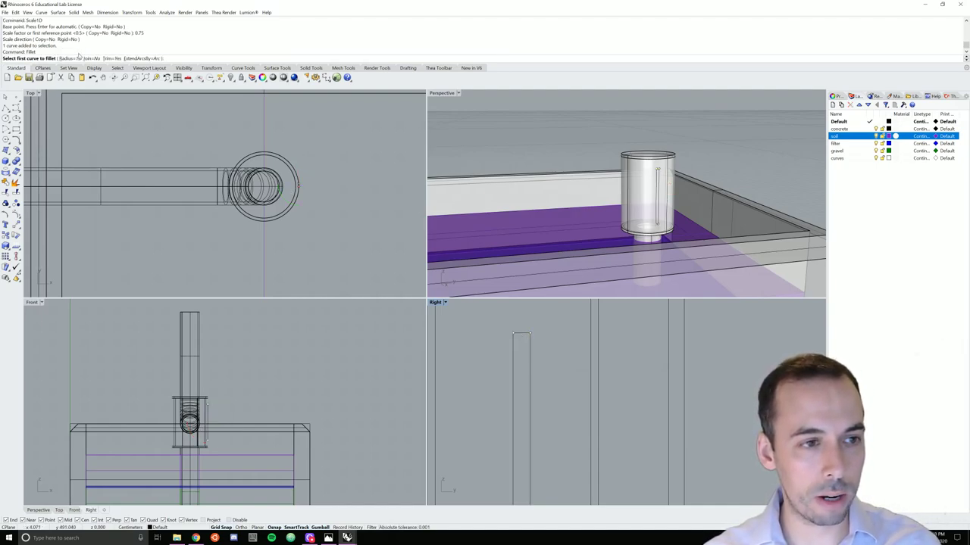
click(70, 58)
text(0.5)
key(Return)
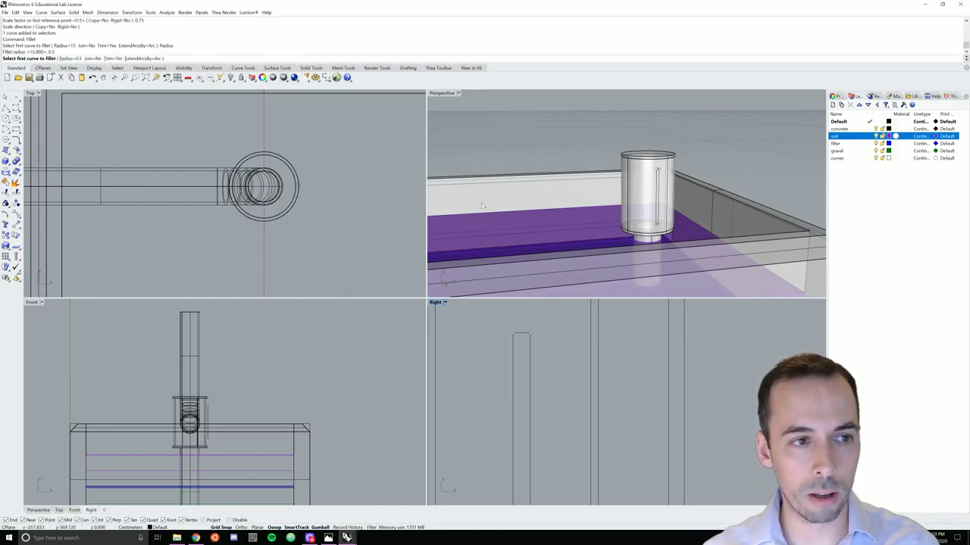
click(513, 343)
click(520, 336)
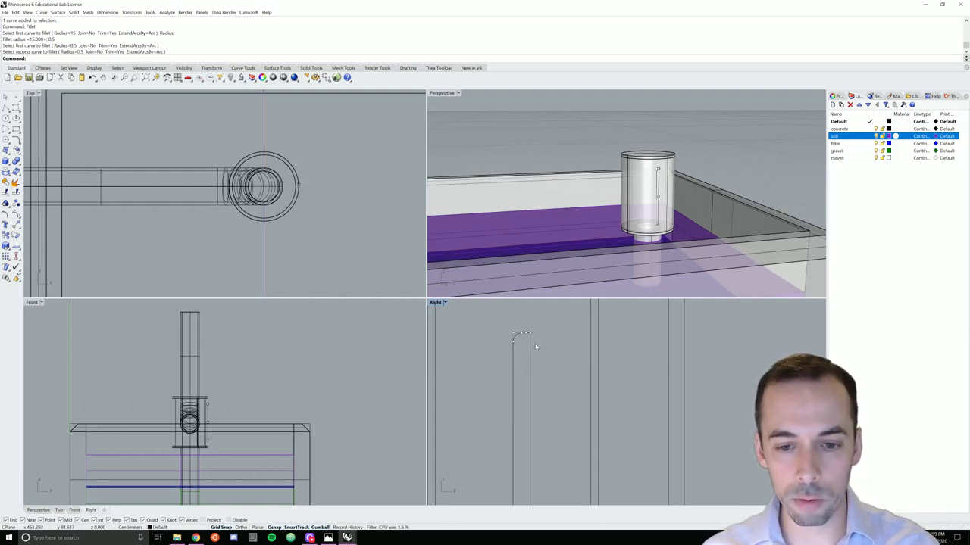
- Fillet the narrow rectangle's other upper corner and both lower corners with a 0.5 cm radius to complete the slot outline
right_click(534, 345)
click(529, 341)
scroll(528, 335, up, 3)
click(531, 335)
scroll(529, 335, down, 6)
scroll(489, 359, up, 1)
key(Return)
click(493, 362)
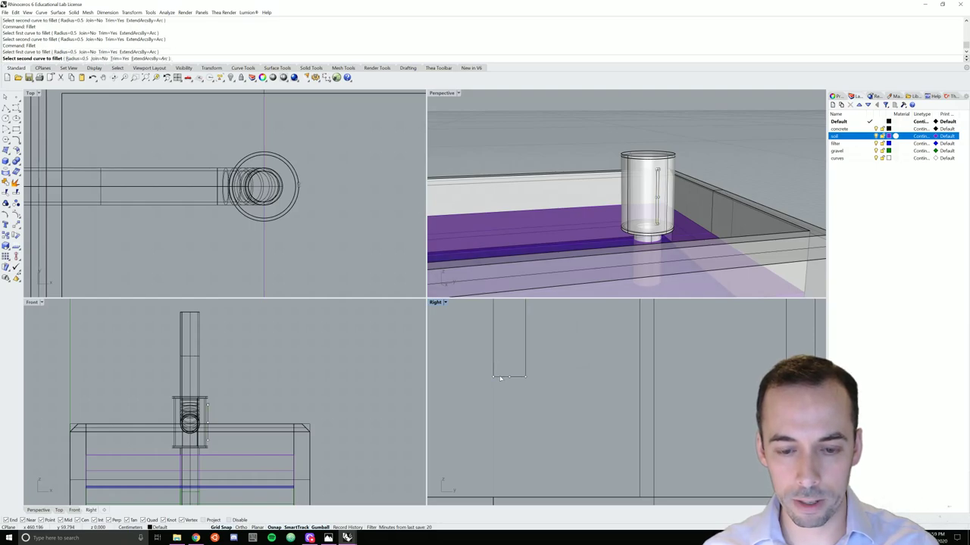
click(500, 377)
key(Return)
click(523, 361)
click(520, 375)
- Select the completed rounded slot outline in the Right view
scroll(520, 375, down, 5)
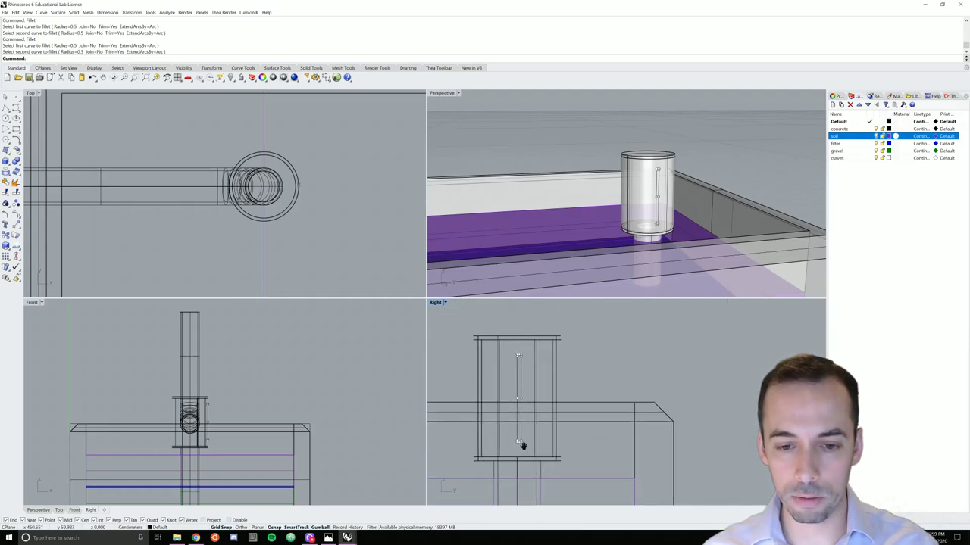
mouse_move(612, 223)
right_down()
mouse_move(651, 235)
mouse_move(629, 225)
right_up()
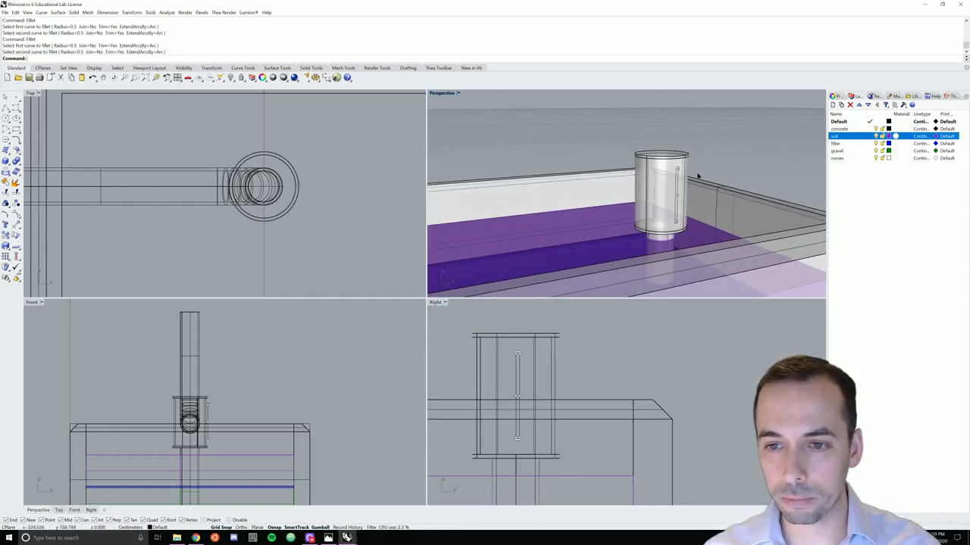
right_drag(698, 175, 676, 199)
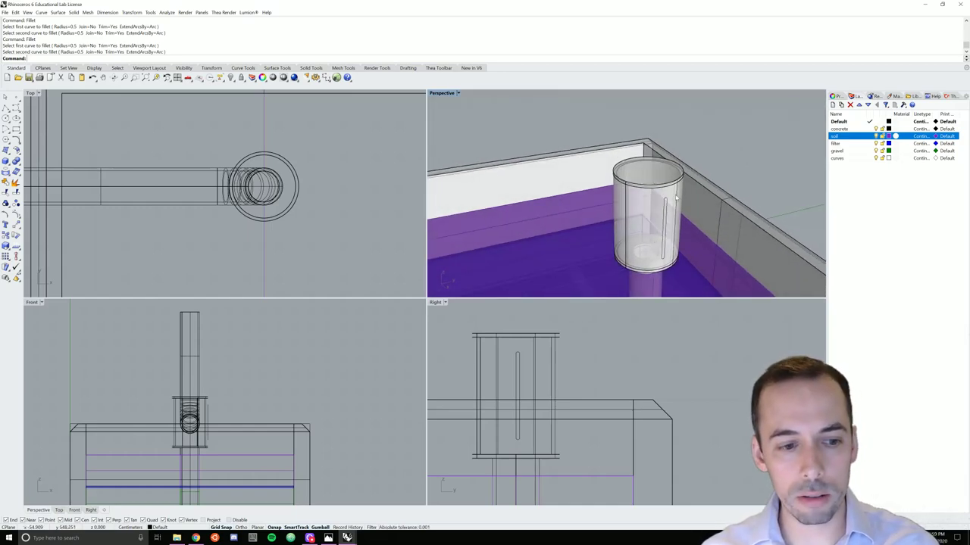
scroll(530, 341, up, 4)
click(505, 375)
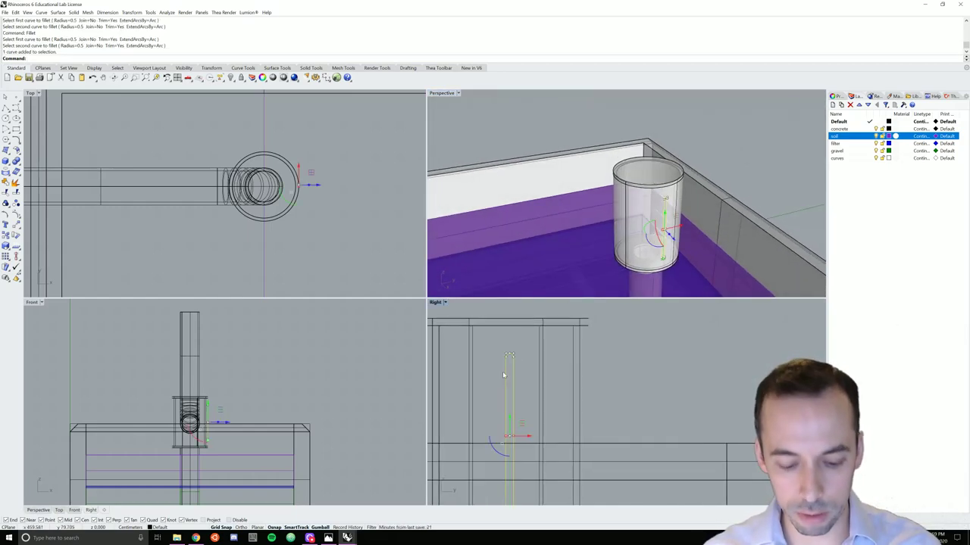
key(Return)
click(506, 369)
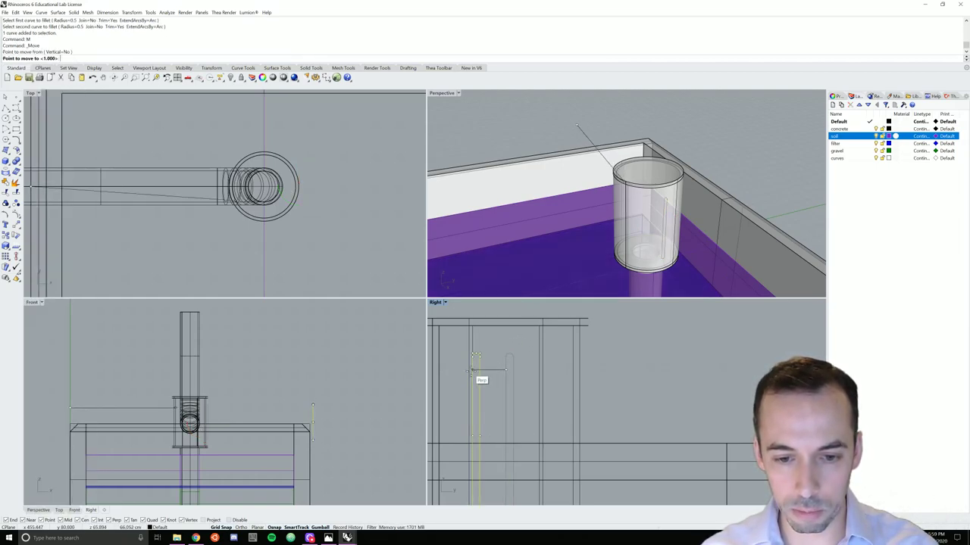
text(0.5)
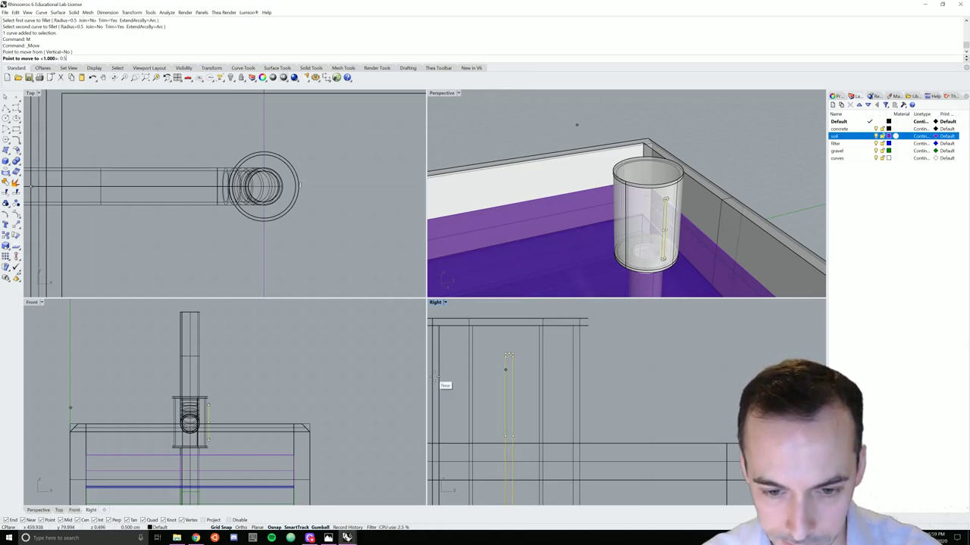
key(BackSpace)
key(BackSpace)
key(BackSpace)
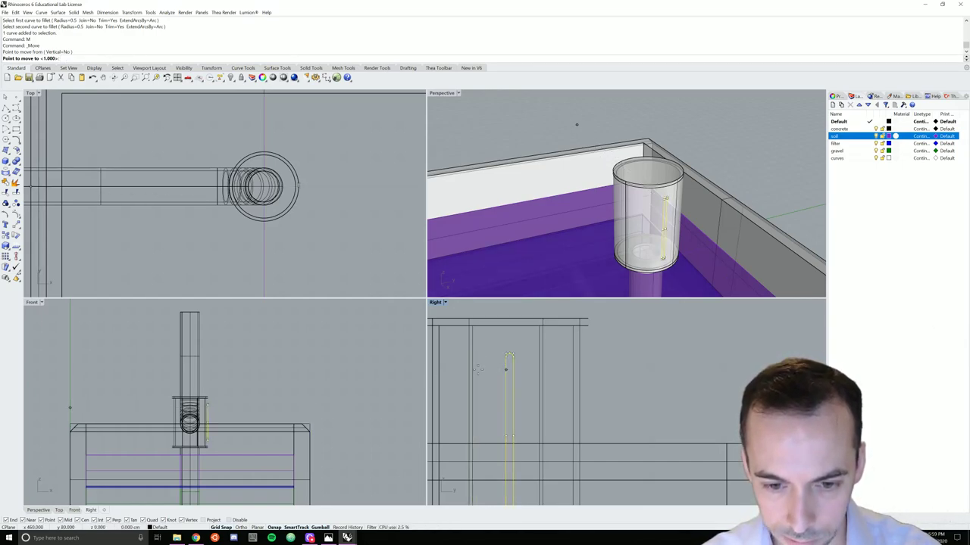
scroll(483, 370, down, 3)
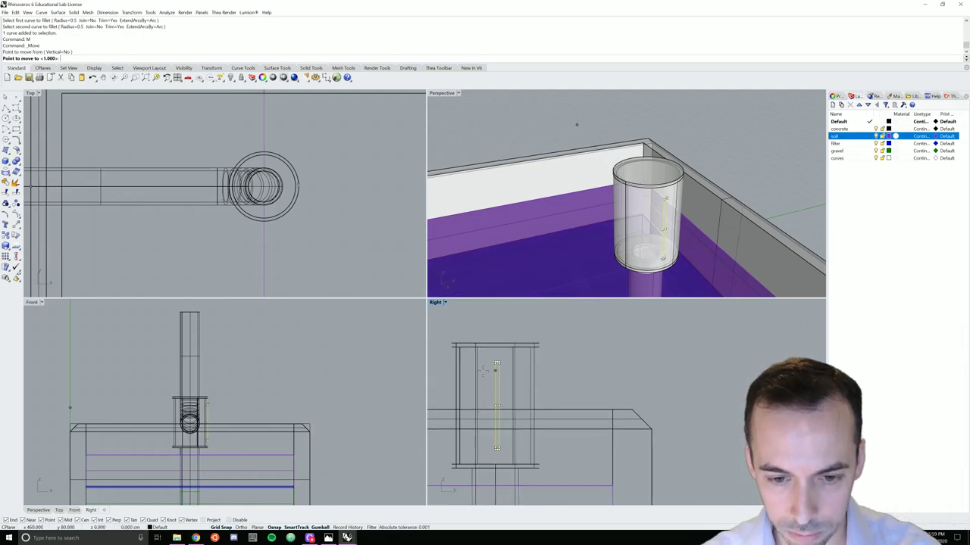
key(Return)
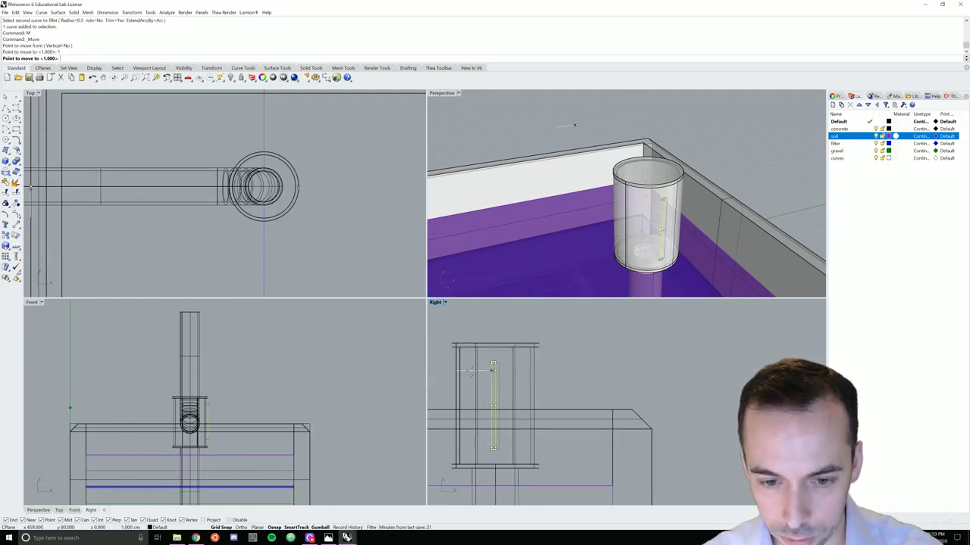
click(469, 373)
- Move the slot outline 0.5 cm horizontally in the Right view to centre it on the cylinder's axis, then deselect it
text(M)
key(Return)
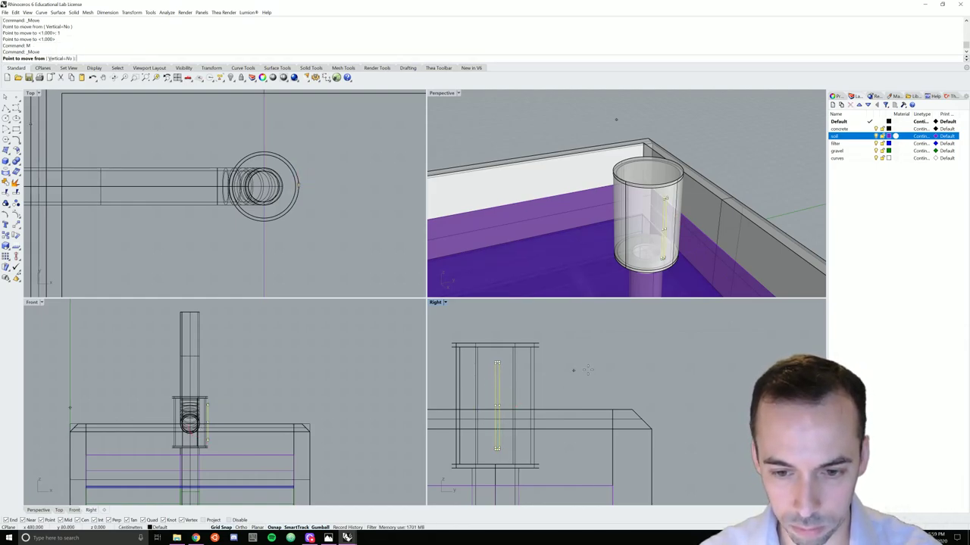
click(574, 370)
text(0)
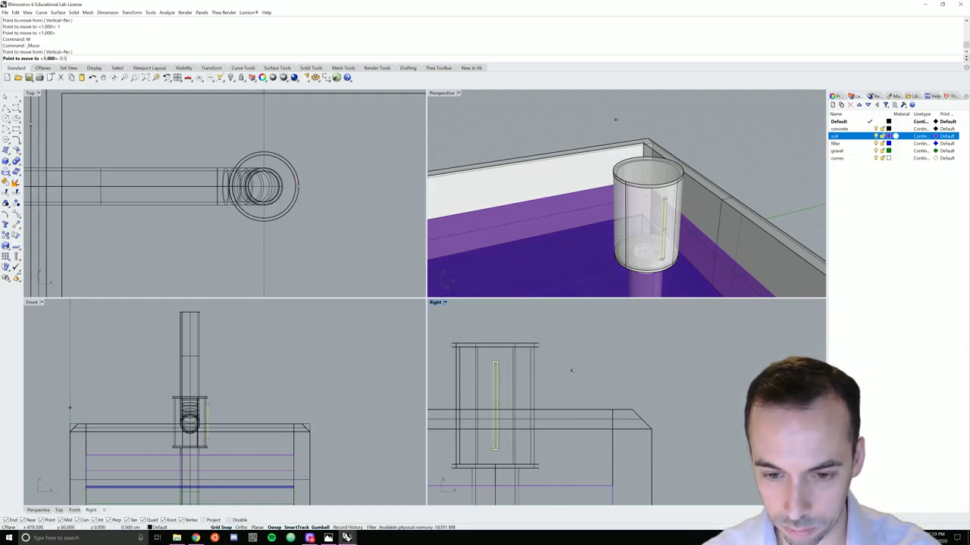
key(Return)
click(572, 373)
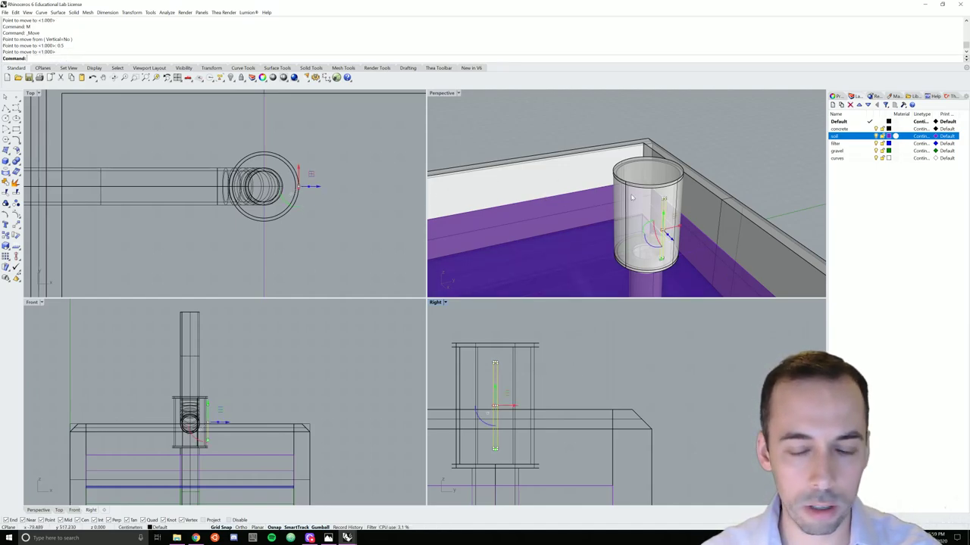
click(637, 229)
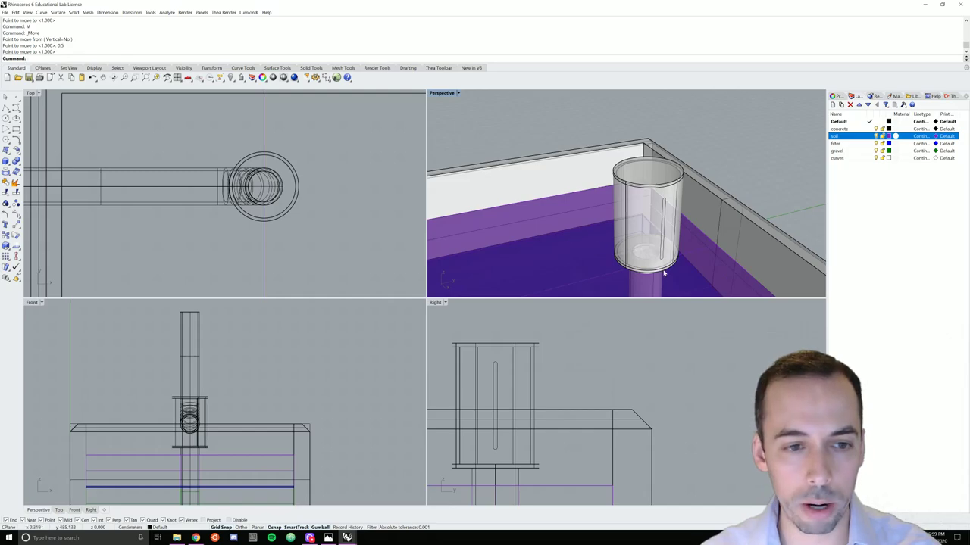
- Extrude the slot outline into a solid about 10 cm inward through the cylinder wall, and select the resulting solid
click(496, 375)
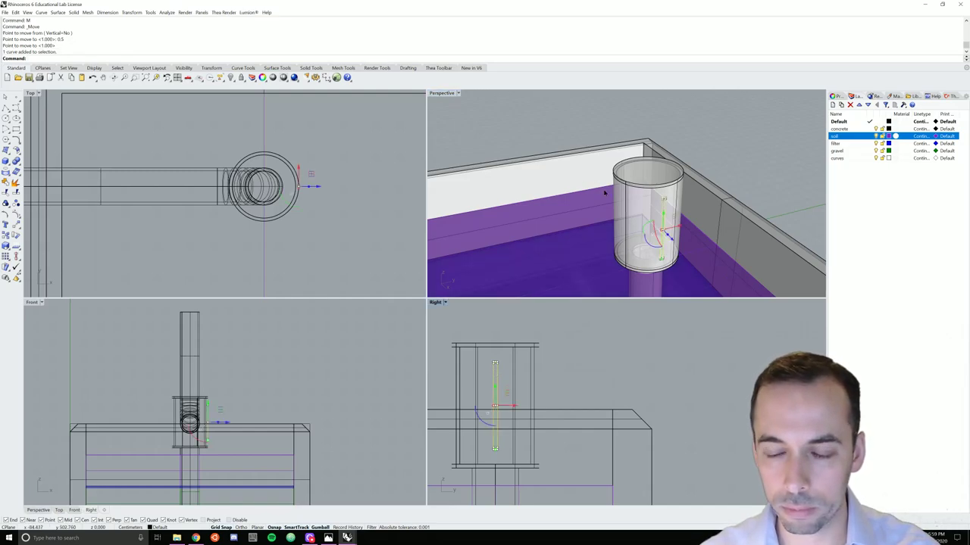
right_drag(591, 199, 621, 191)
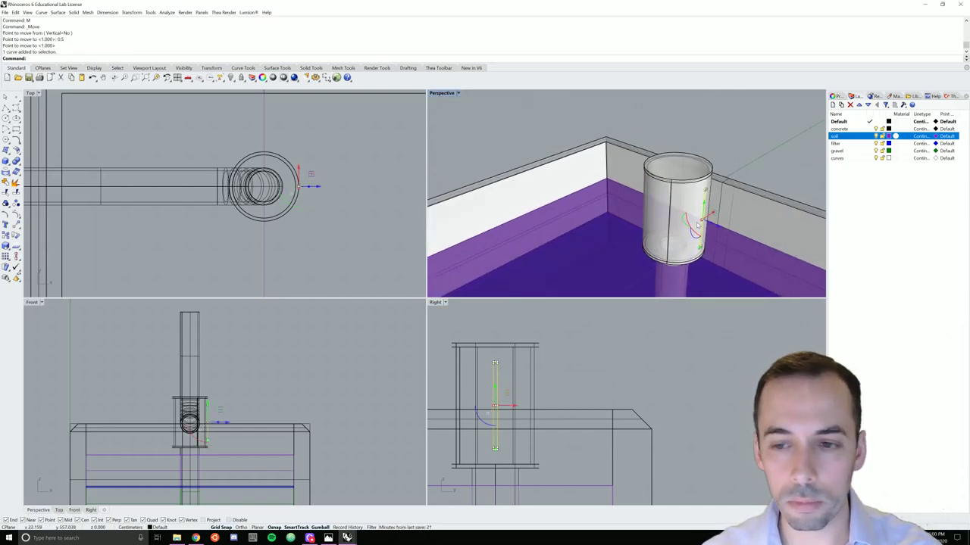
scroll(698, 223, up, 3)
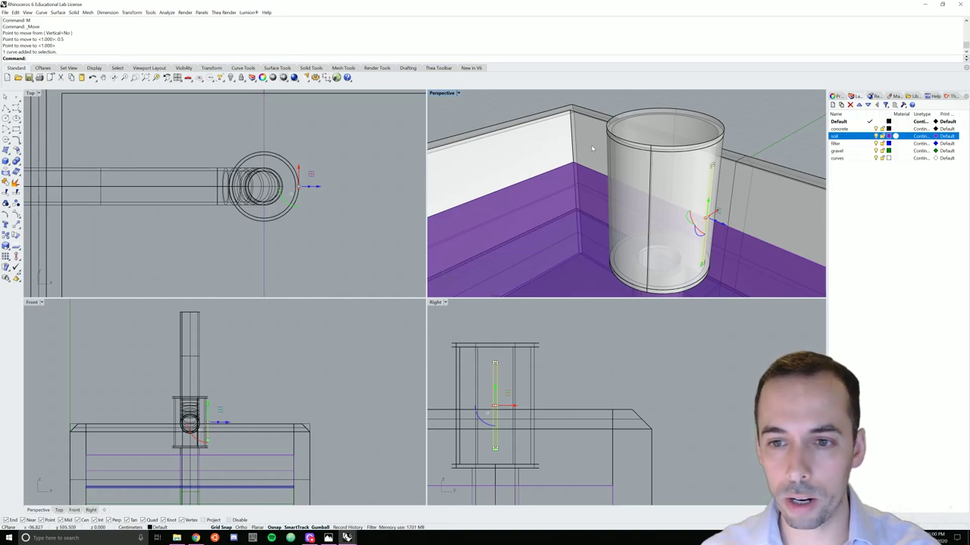
text(ext)
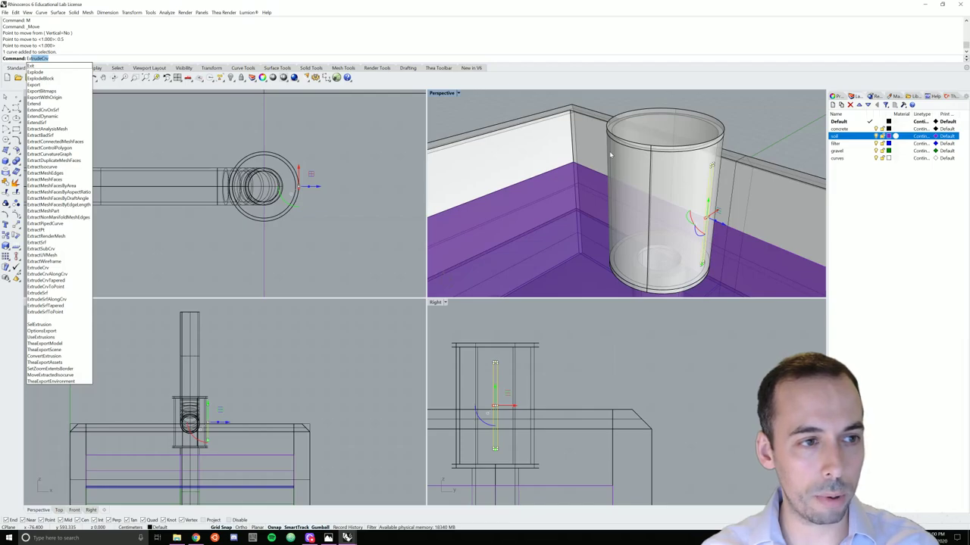
key(Return)
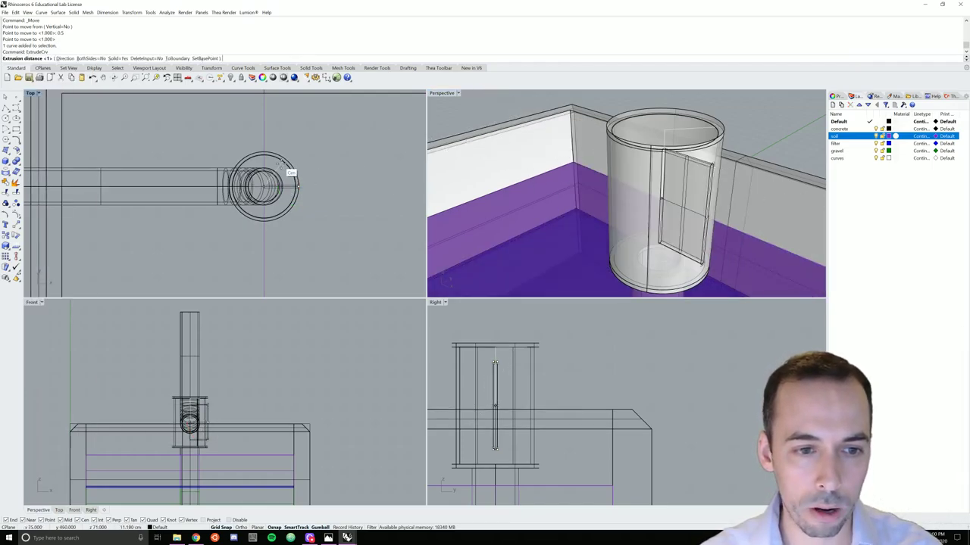
scroll(289, 182, up, 2)
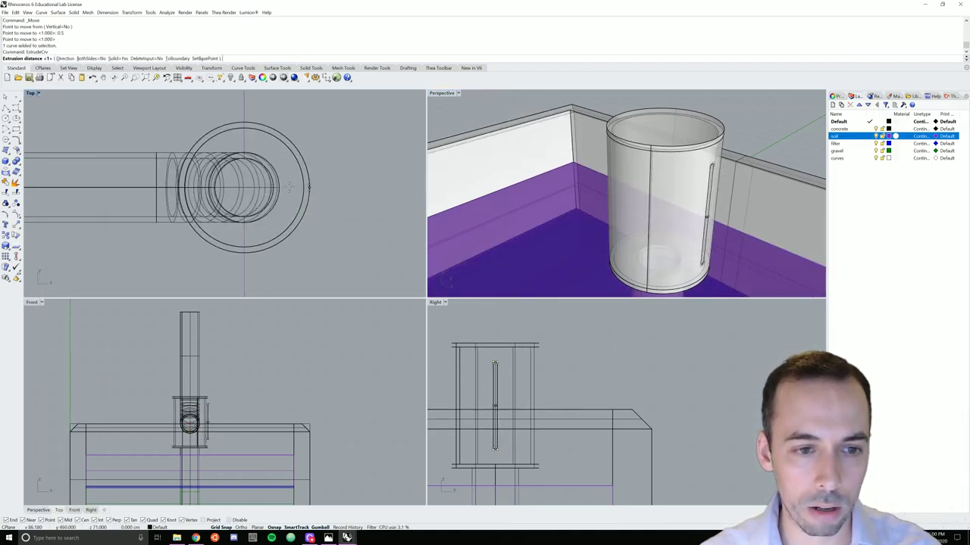
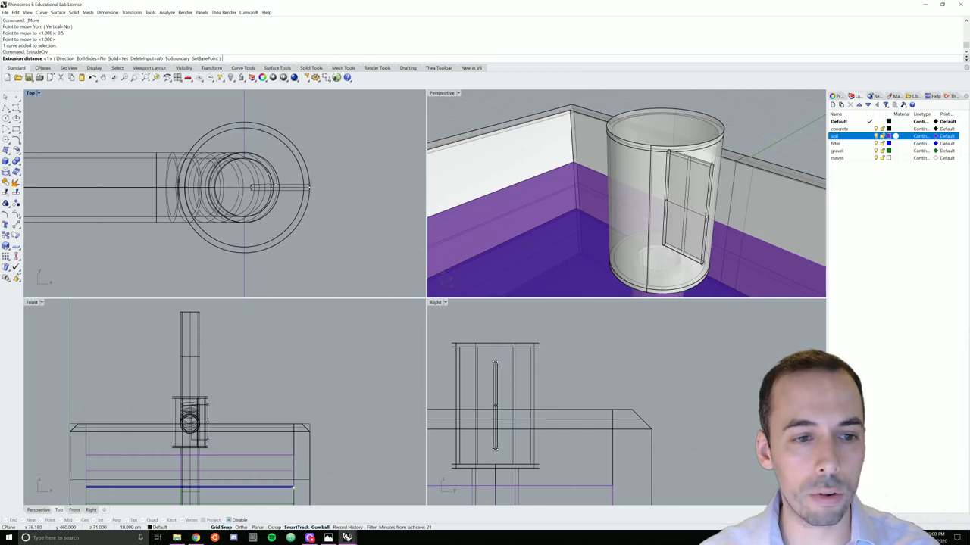
click(191, 415)
right_drag(493, 193, 430, 194)
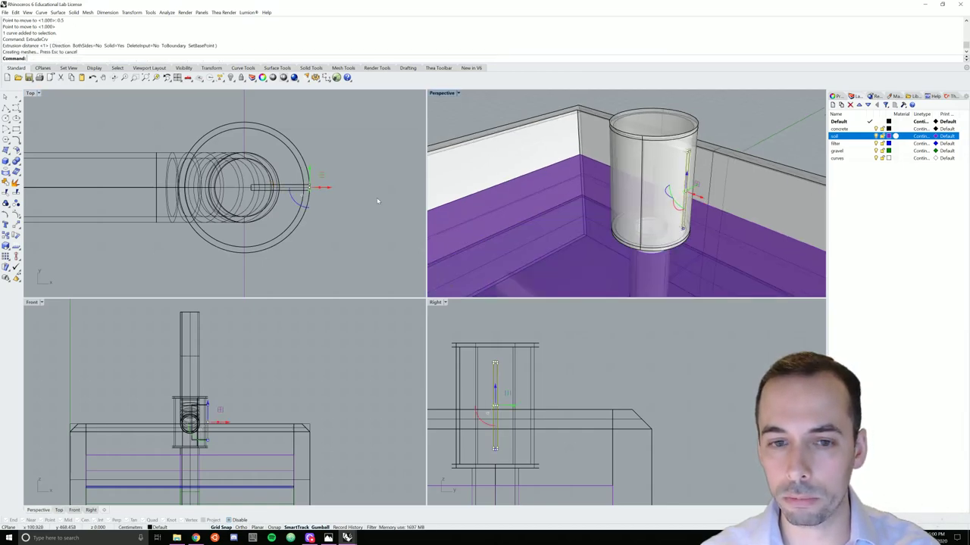
scroll(325, 197, up, 3)
right_drag(656, 129, 648, 267)
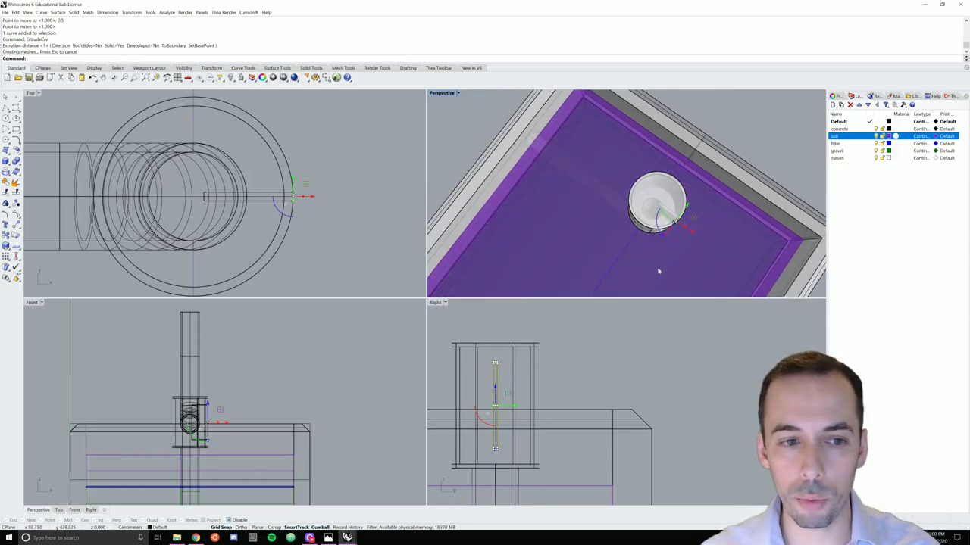
click(298, 198)
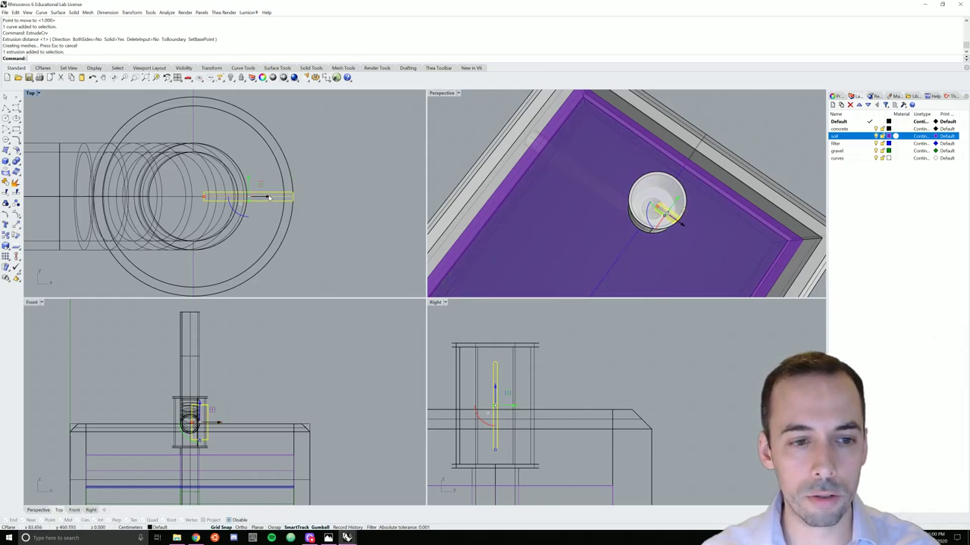
mouse_move(267, 199)
mouse_down()
mouse_move(356, 198)
mouse_move(269, 198)
mouse_up()
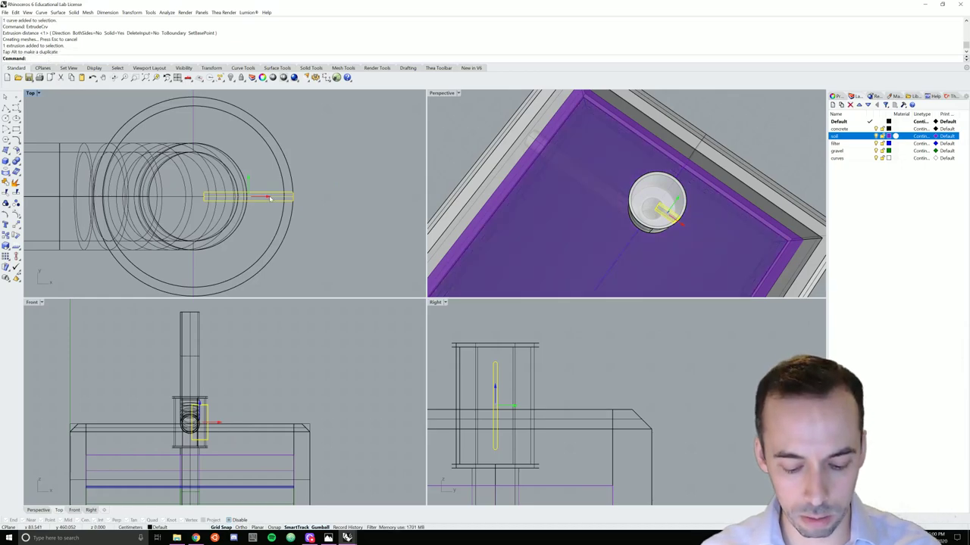
text(M)
key(Return)
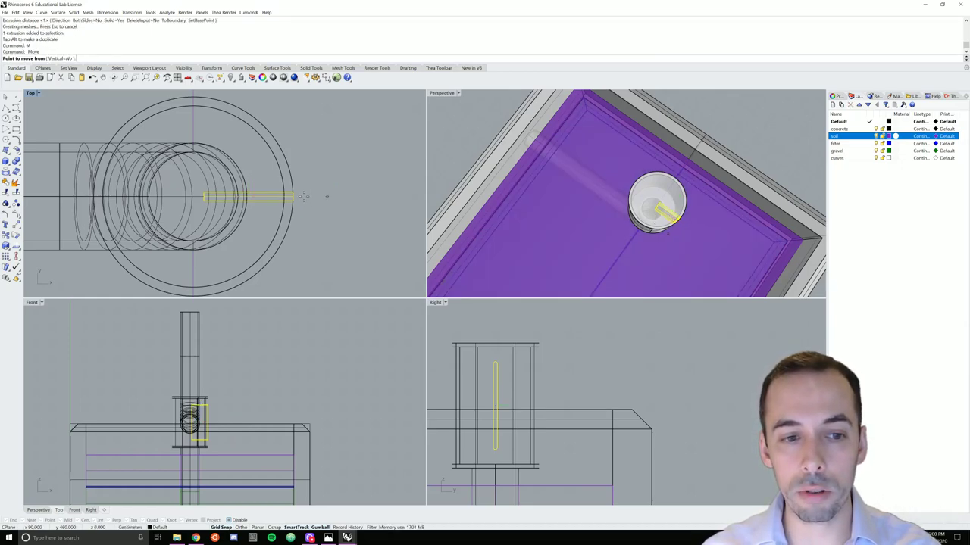
key(Escape)
- Start a polar array of the slot solid with object snaps enabled, centred on the round opening in the cylinder's base
right_drag(696, 210, 652, 168)
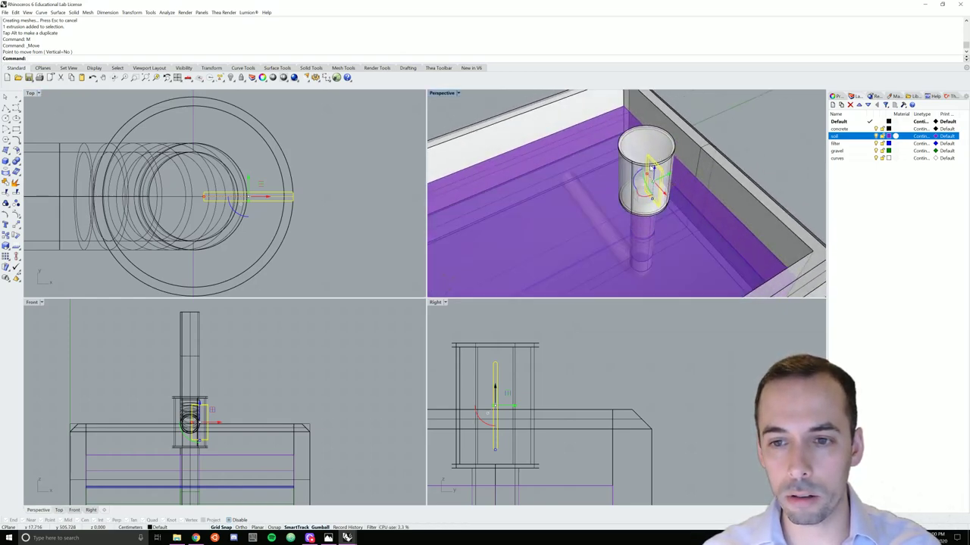
text(Pol)
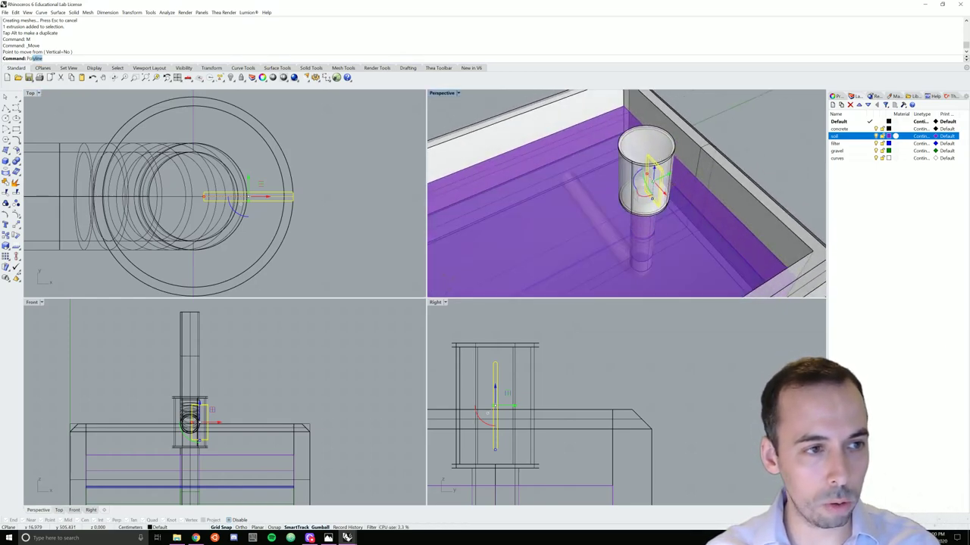
text(ar)
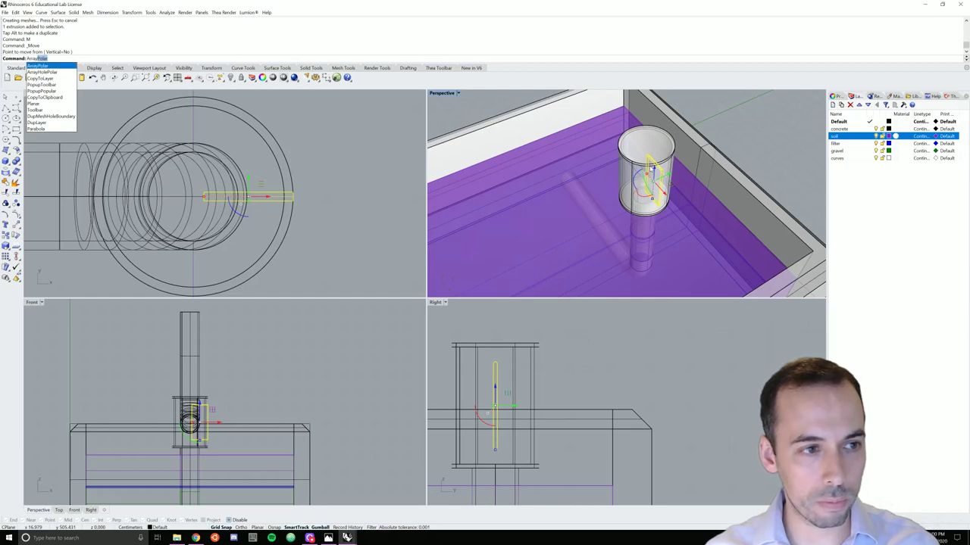
key(Return)
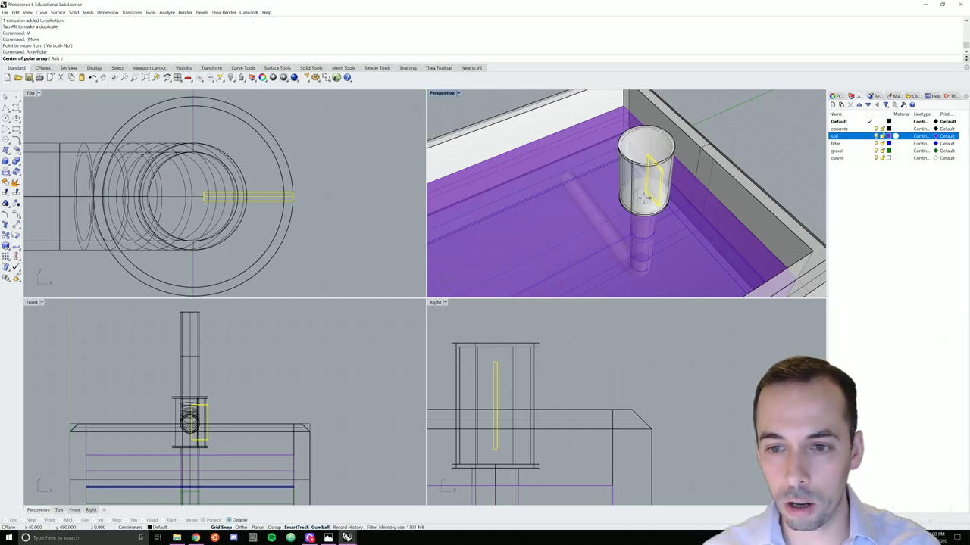
scroll(642, 199, up, 5)
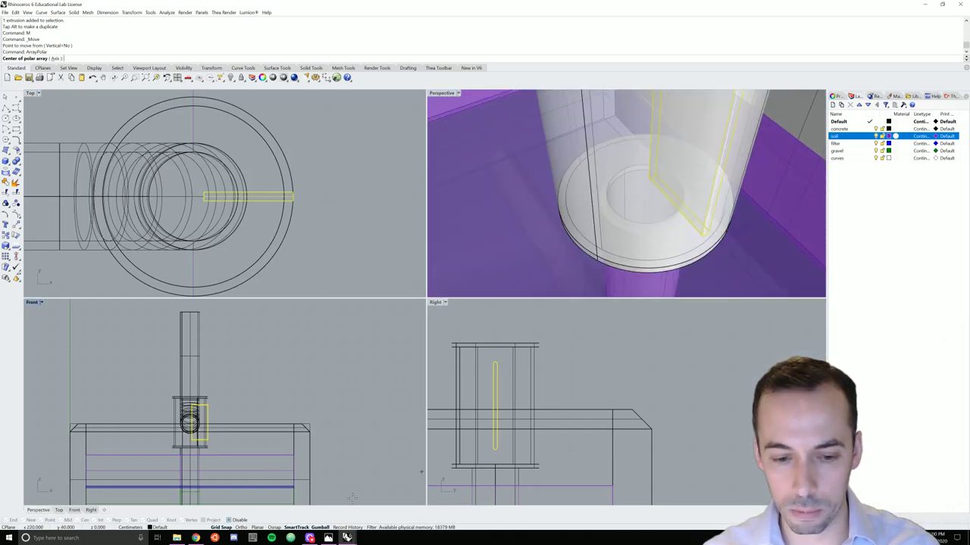
click(273, 527)
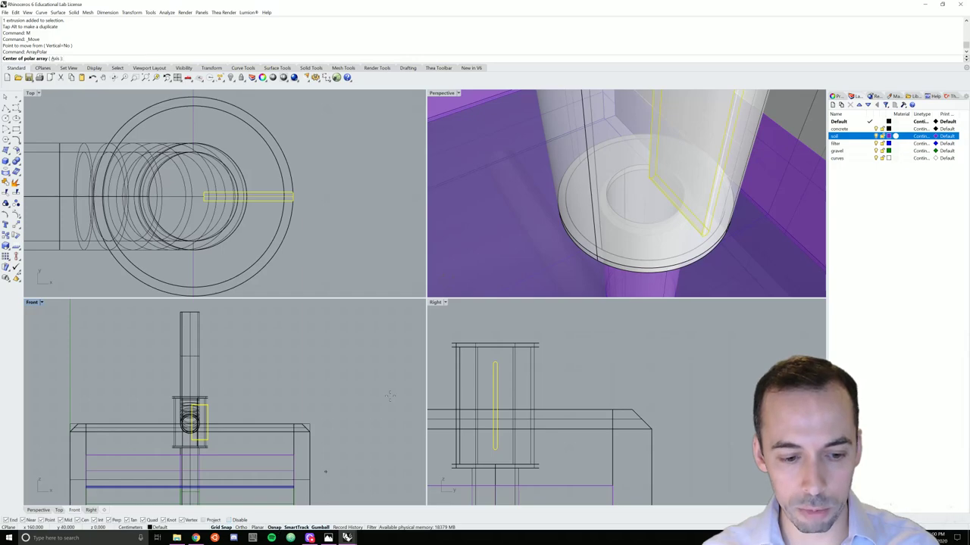
click(643, 198)
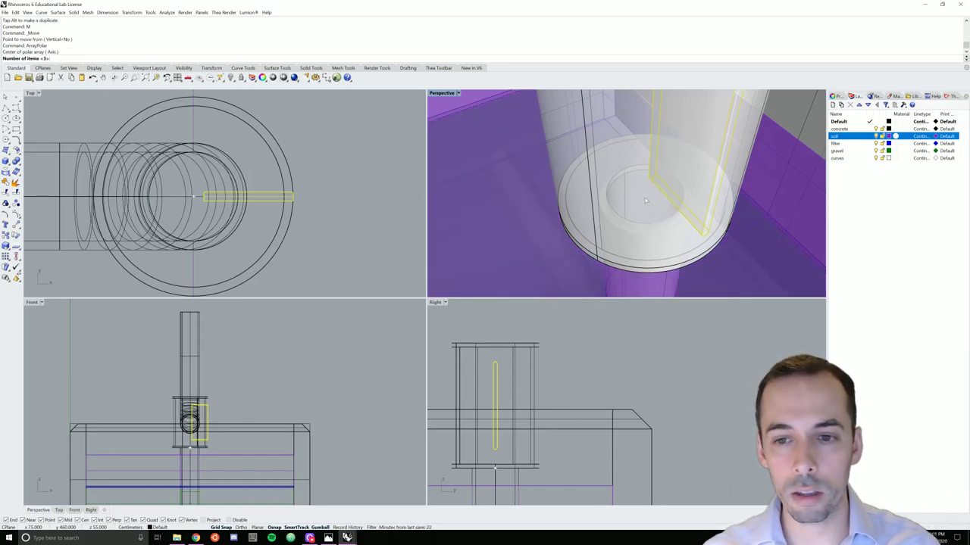
- Set the polar array to 36 items over a 360-degree fill angle and accept it
scroll(644, 200, down, 5)
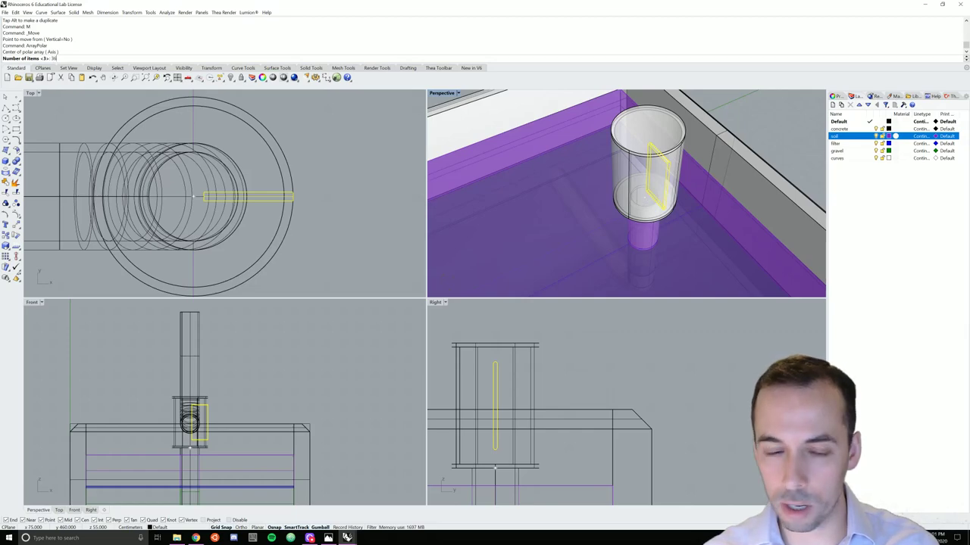
text(36)
key(Return)
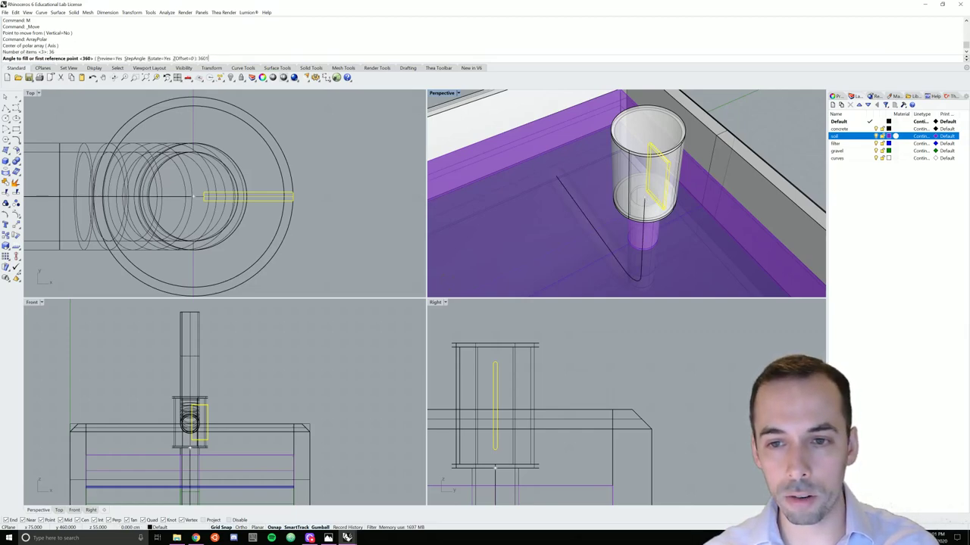
text(360)
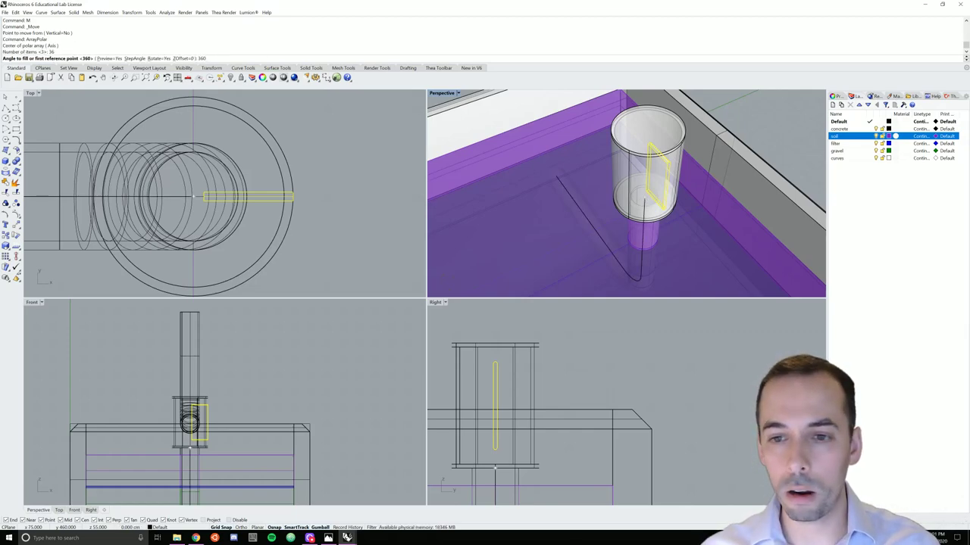
key(Return)
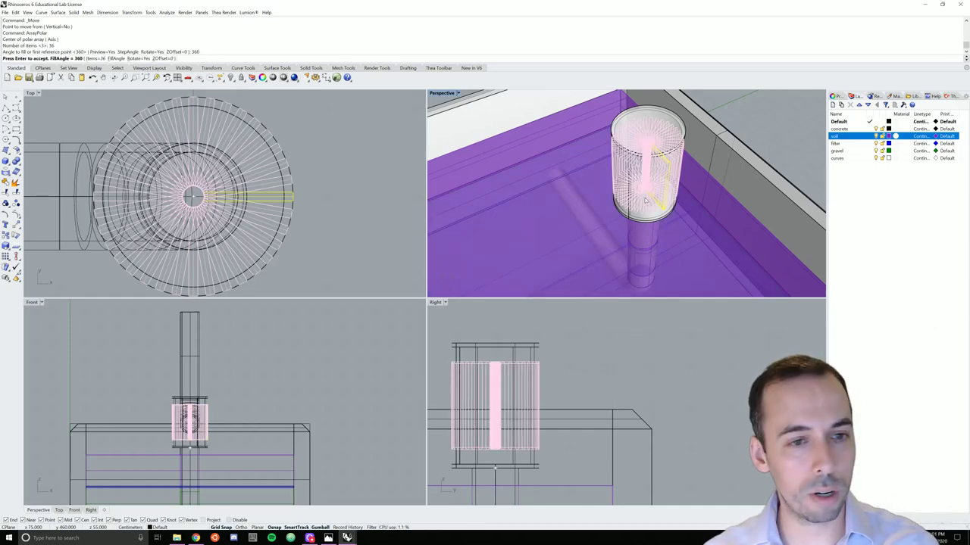
key(Return)
right_drag(646, 200, 656, 144)
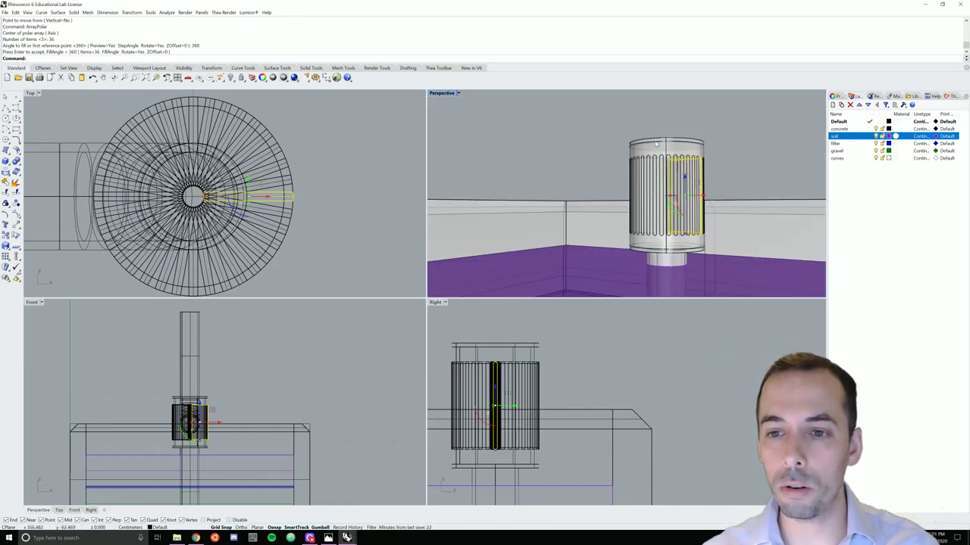
scroll(656, 143, up, 2)
right_drag(709, 193, 714, 188)
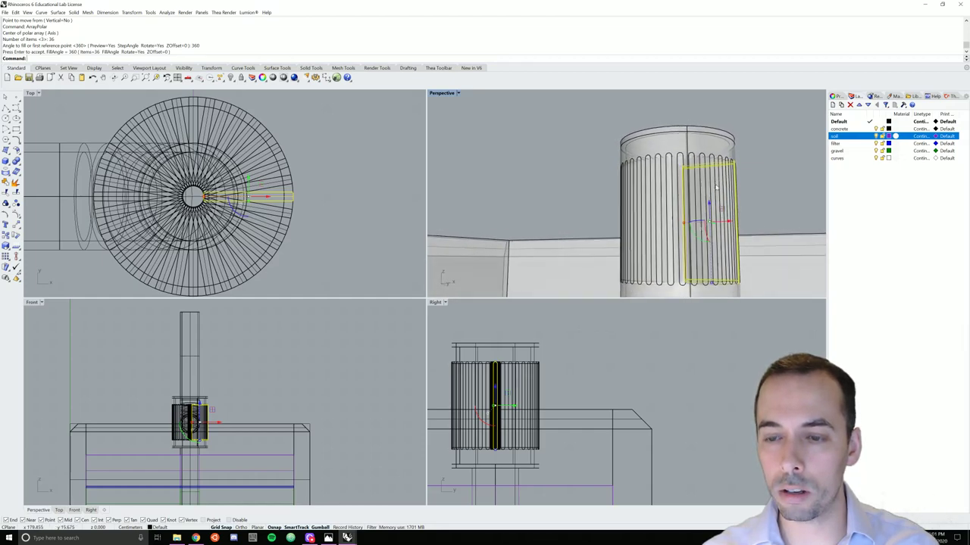
drag(798, 188, 578, 201)
key(Return)
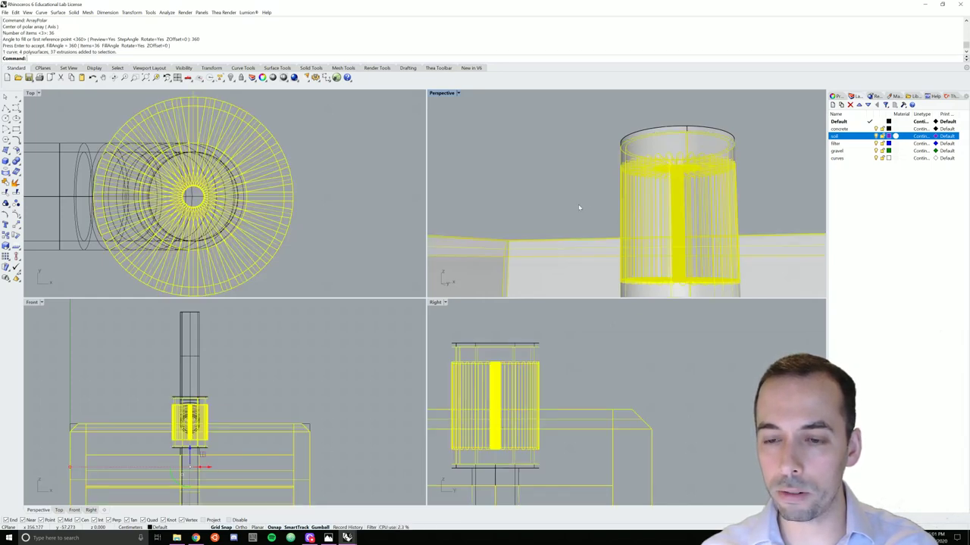
ctrl+click(714, 136)
right_drag(773, 143, 762, 150)
ctrl+click(760, 173)
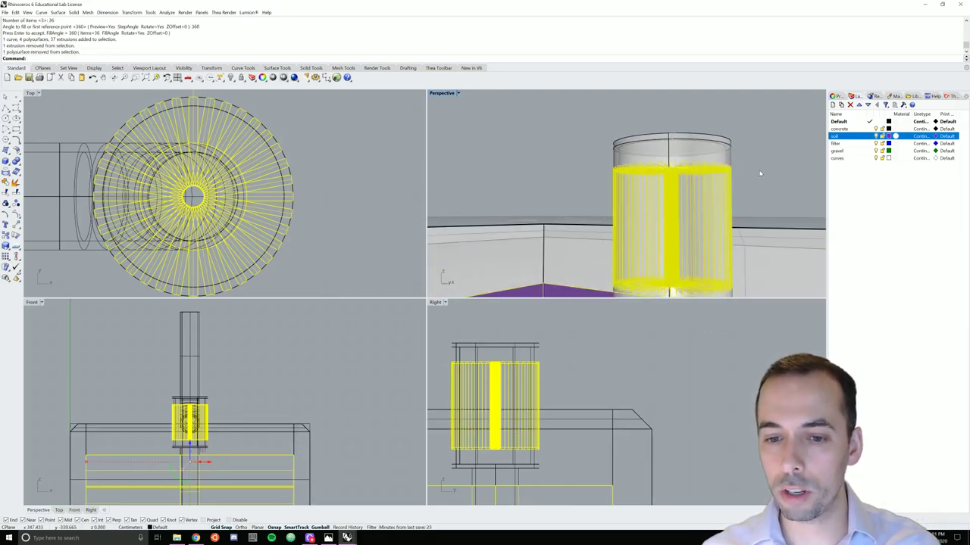
key(Escape)
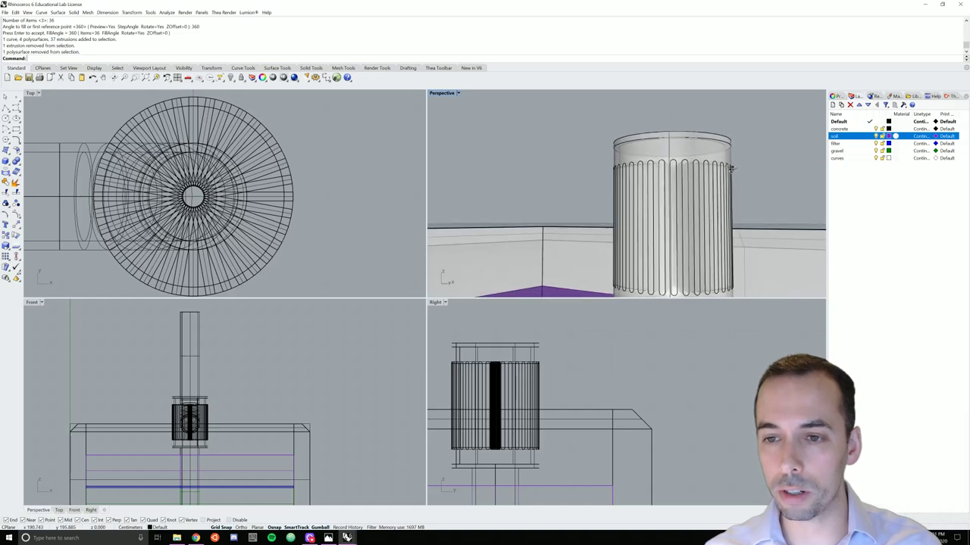
- Subtract all arrayed slot solids from the hollow cylinder with Boolean Difference, with DeleteInput set to Yes
right_drag(731, 169, 729, 165)
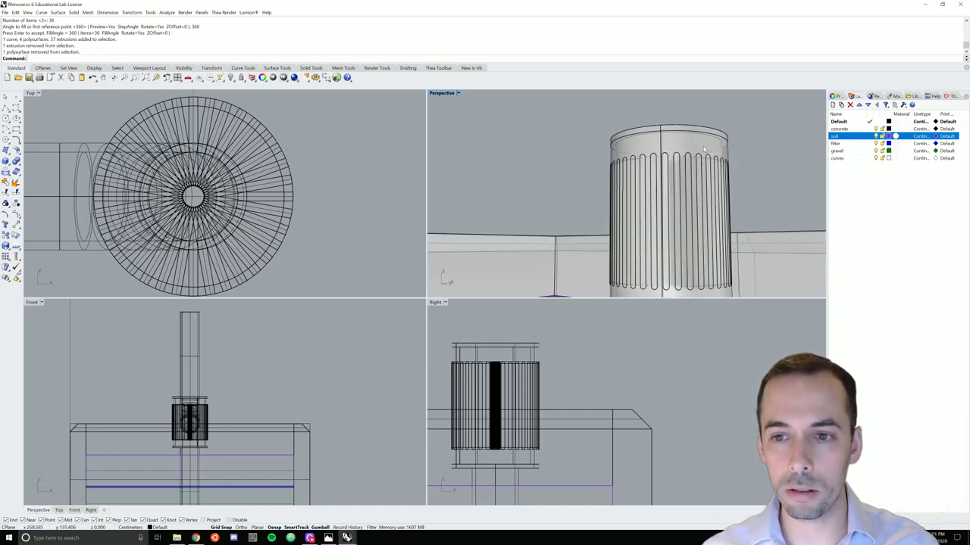
click(704, 149)
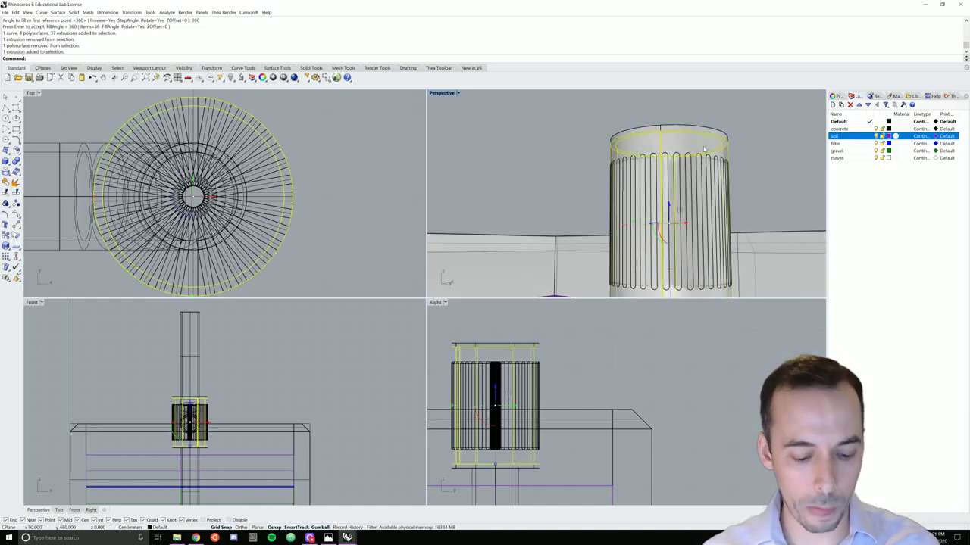
key(Up)
key(Return)
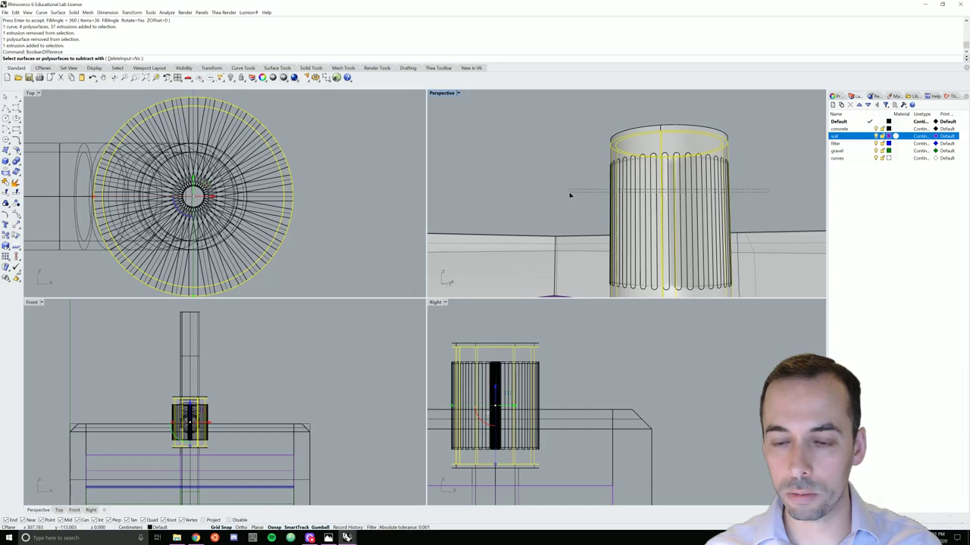
click(786, 167)
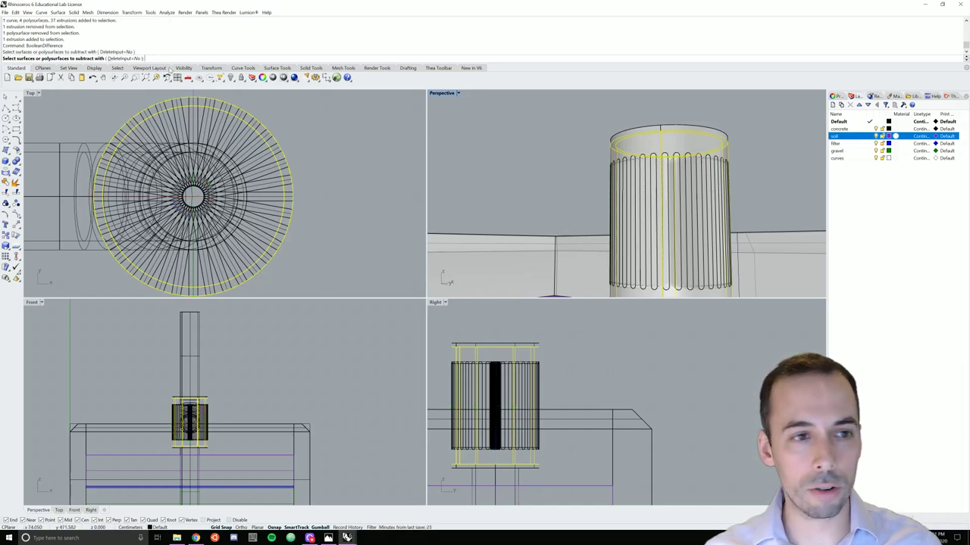
click(125, 59)
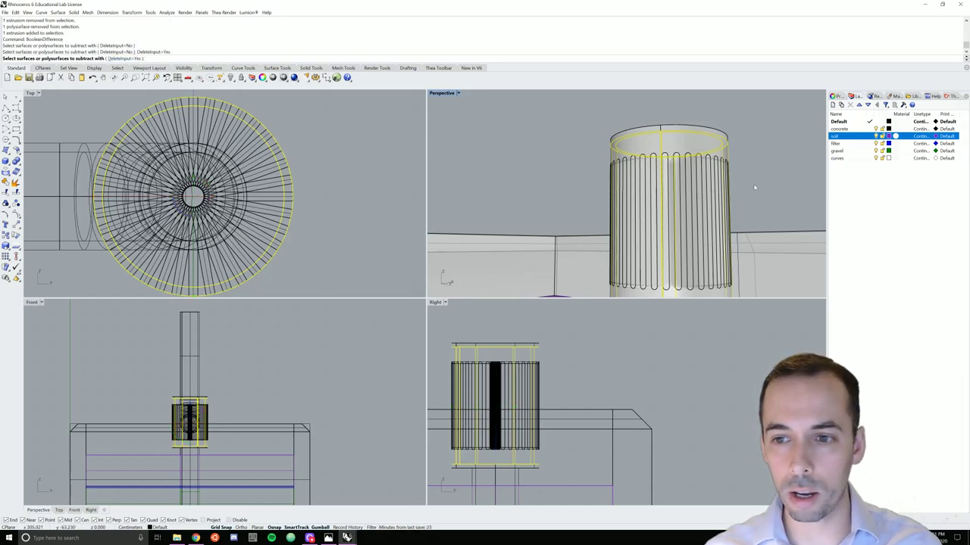
drag(580, 198, 560, 192)
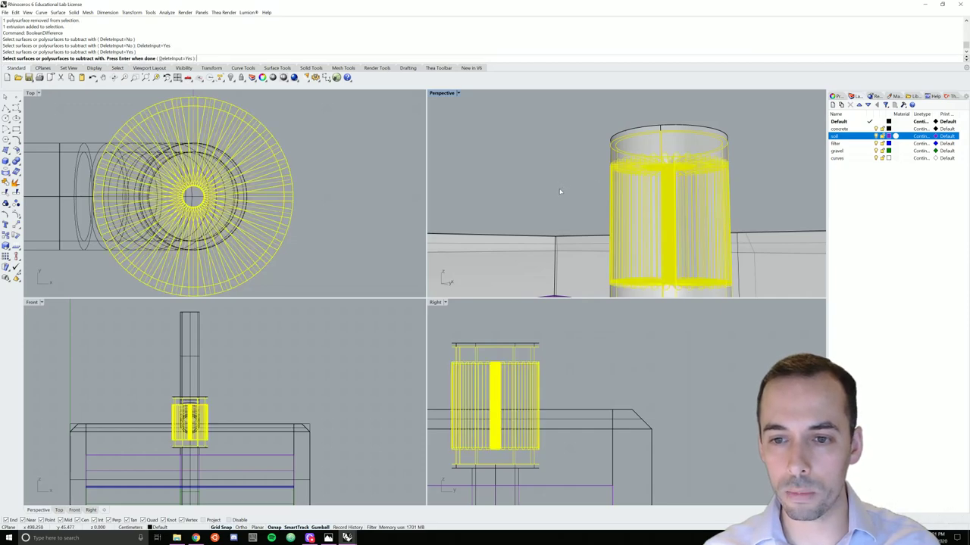
key(Return)
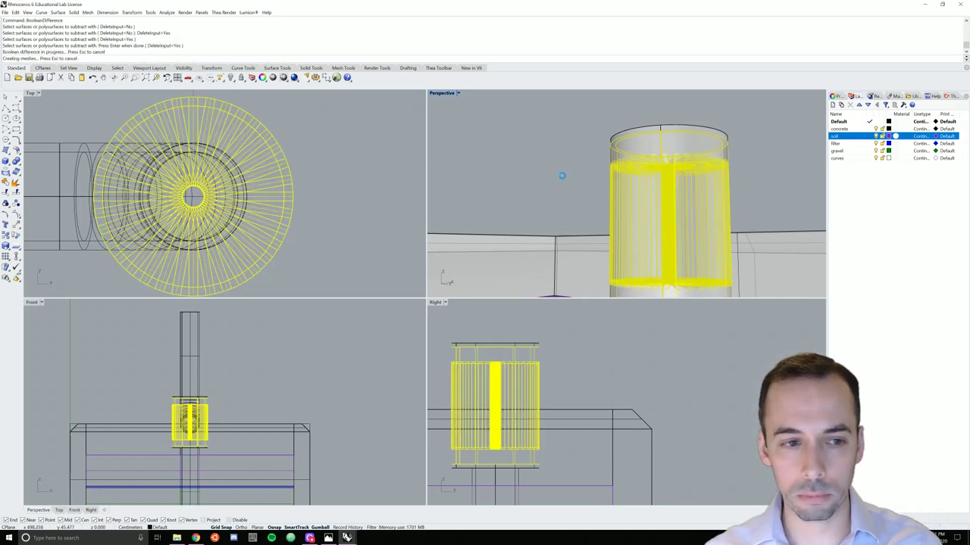
click(570, 166)
- Examine the slotted cylinder, then fit the whole planter model to its extents in all viewports
right_drag(691, 198, 655, 197)
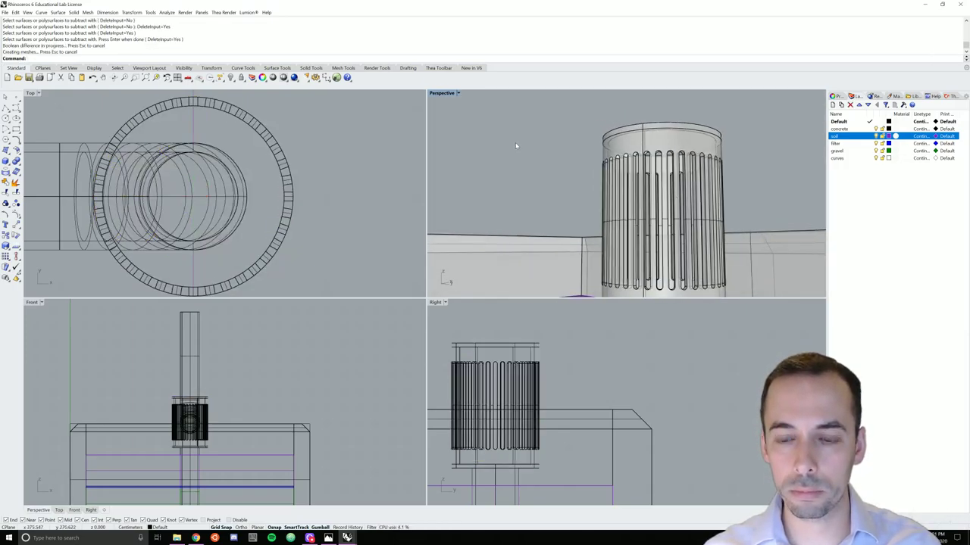
scroll(515, 146, down, 6)
right_drag(515, 145, 579, 159)
text(z)
key(Return)
text(a)
key(Return)
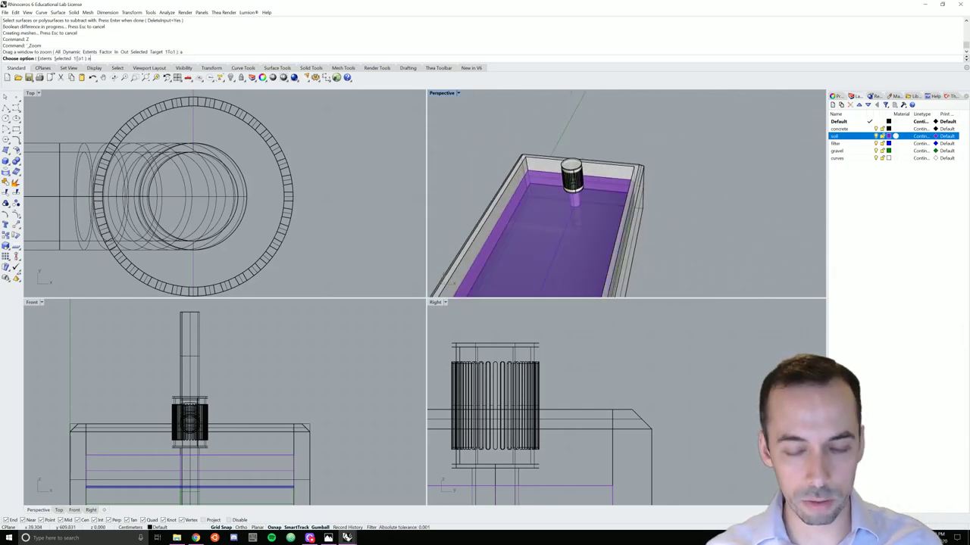
text(e)
key(Return)
mouse_move(688, 230)
right_down()
mouse_move(651, 213)
mouse_move(589, 221)
mouse_move(719, 242)
mouse_move(669, 253)
mouse_move(581, 246)
mouse_move(705, 230)
mouse_move(732, 240)
mouse_move(688, 226)
mouse_move(705, 214)
mouse_move(670, 218)
right_up()
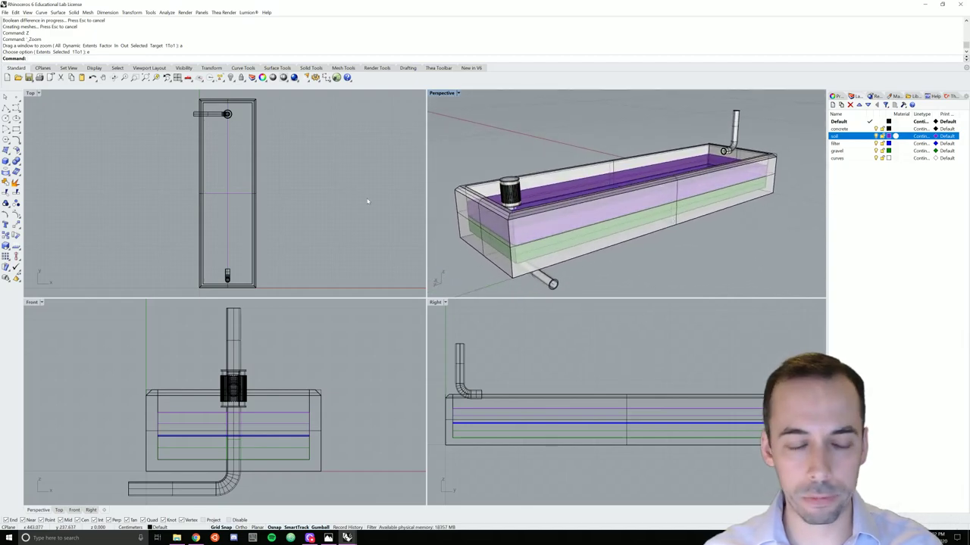
- Set the Top, Front, Perspective and Right viewports to the Rendered display mode
click(40, 94)
click(57, 128)
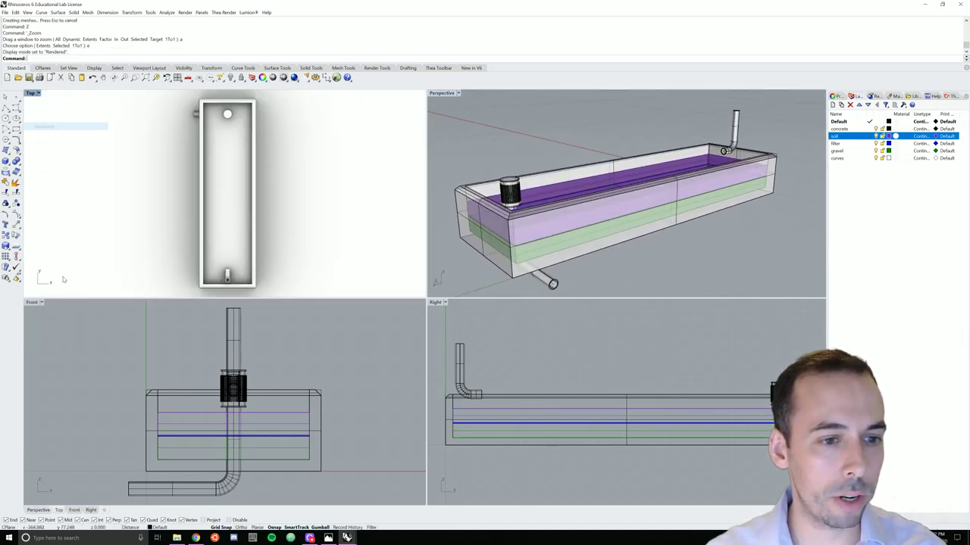
click(42, 304)
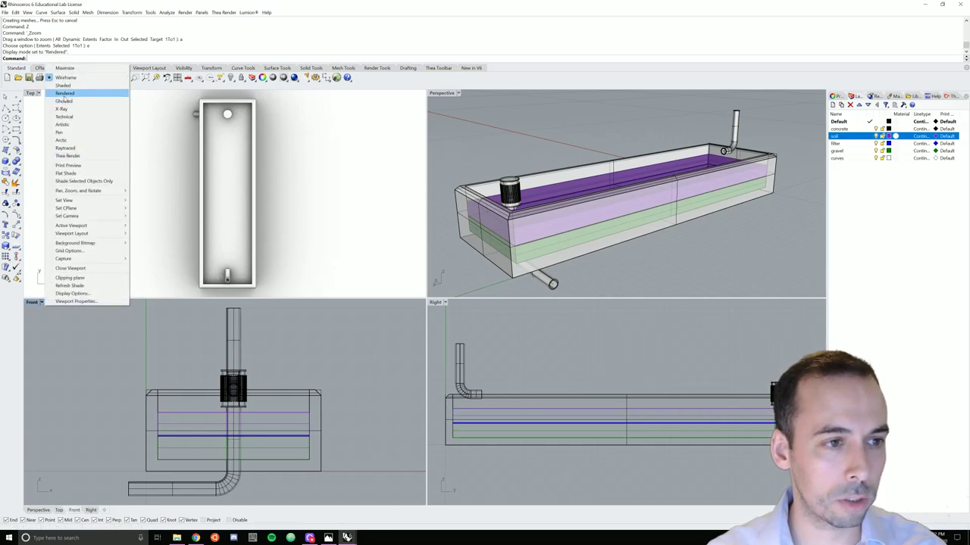
click(57, 93)
click(458, 93)
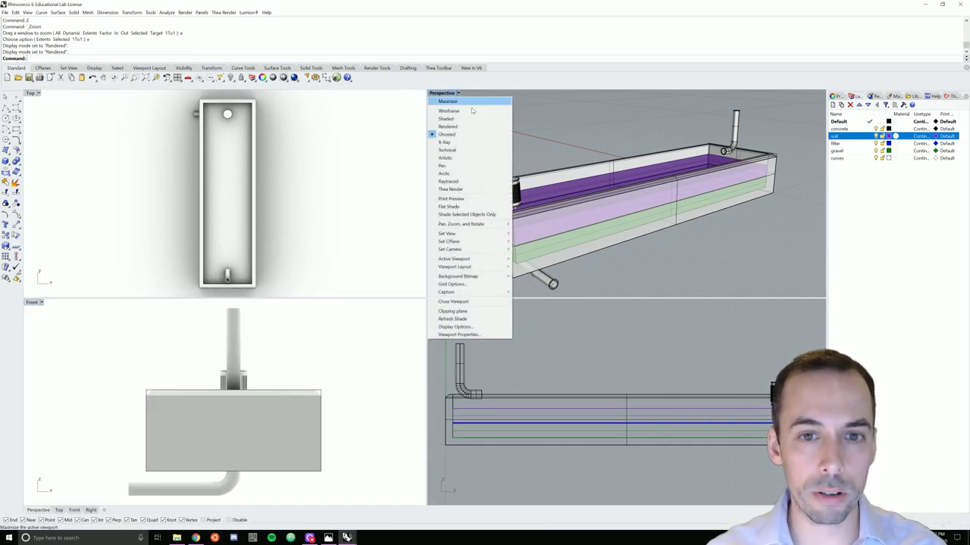
click(476, 130)
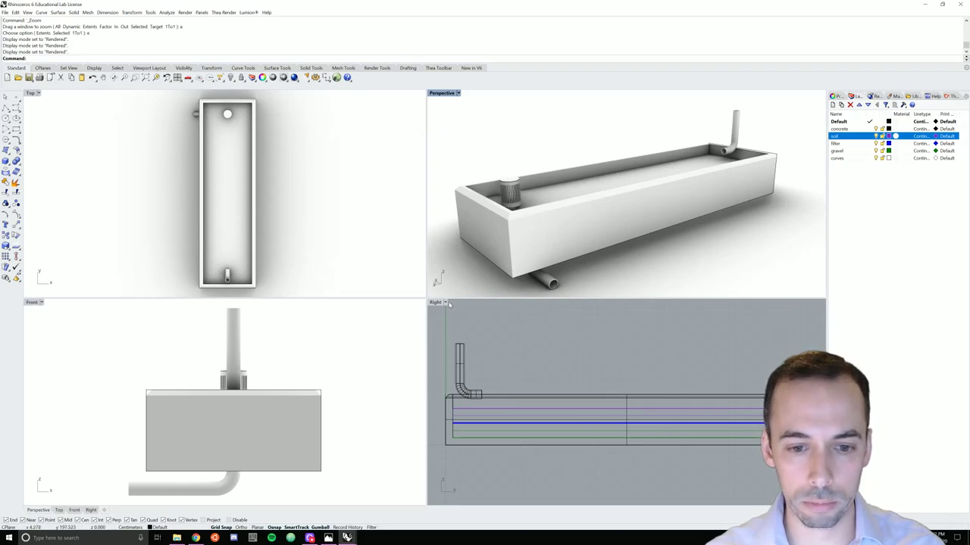
click(447, 303)
click(490, 92)
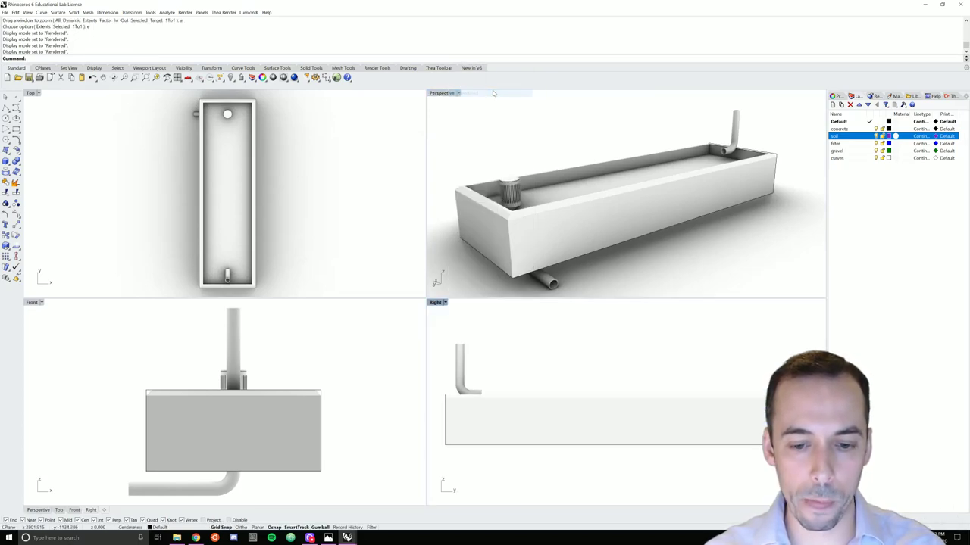
- Select all curves in the model, move them to the curves layer and hide that layer
click(15, 12)
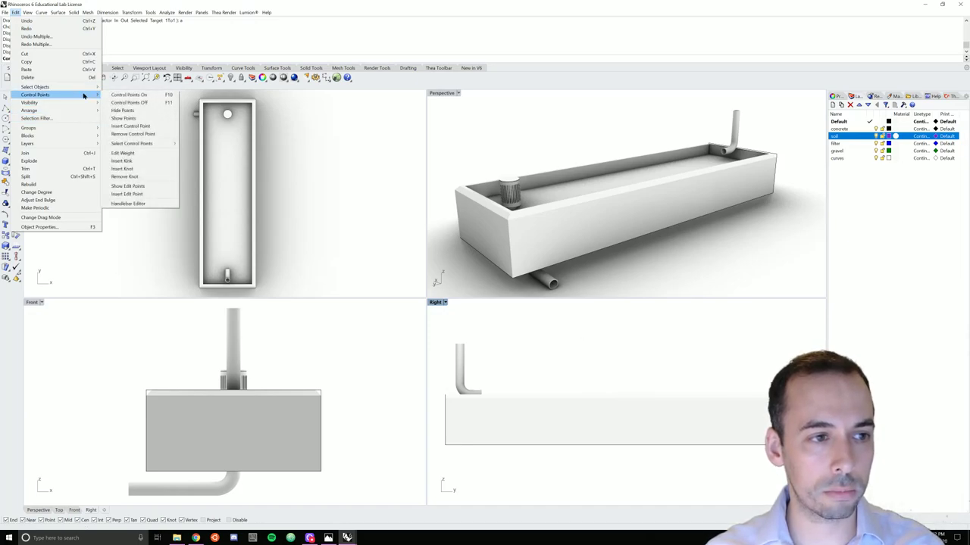
mouse_move(81, 87)
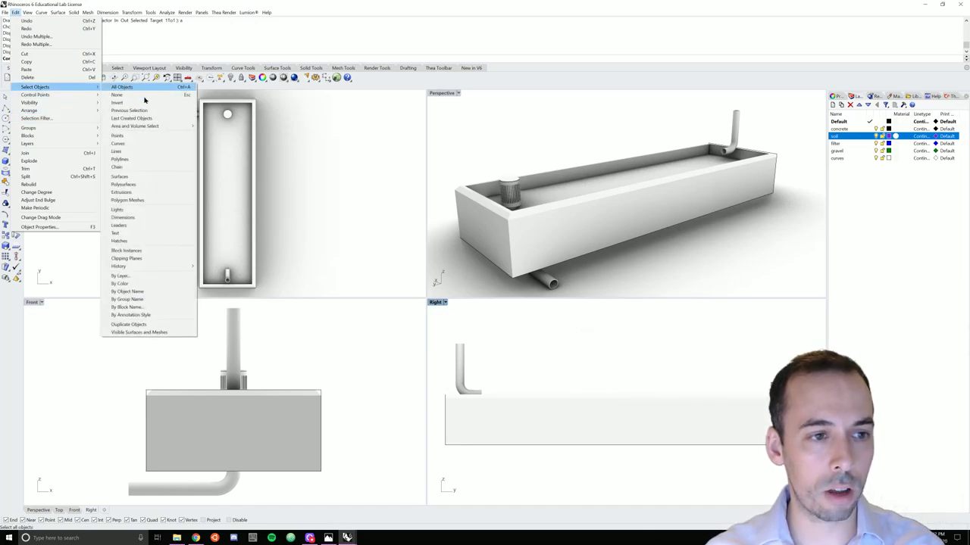
click(137, 143)
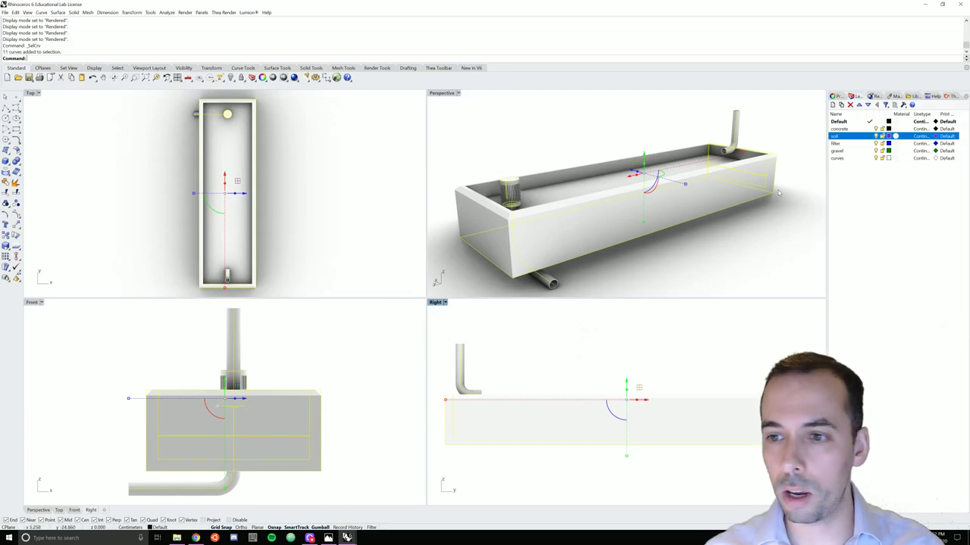
right_click(836, 159)
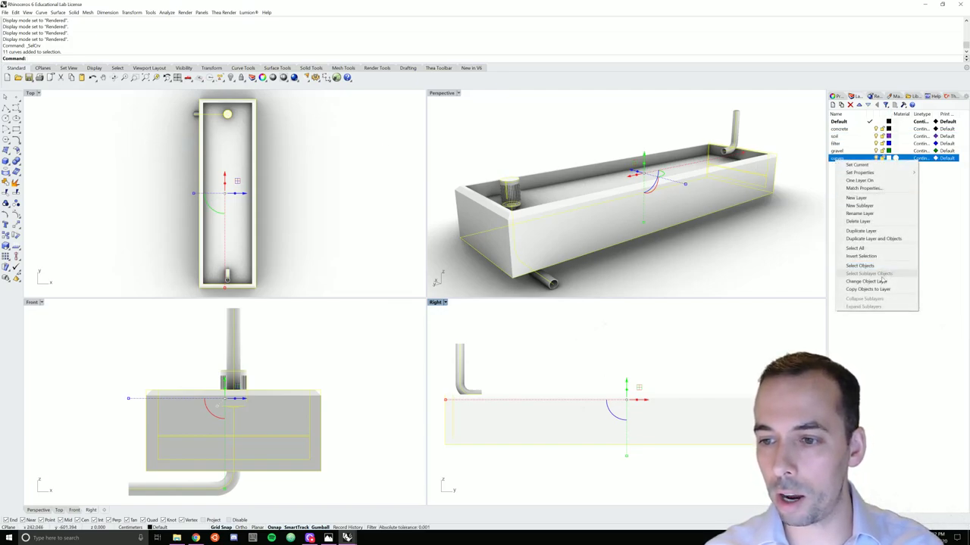
click(855, 281)
click(876, 158)
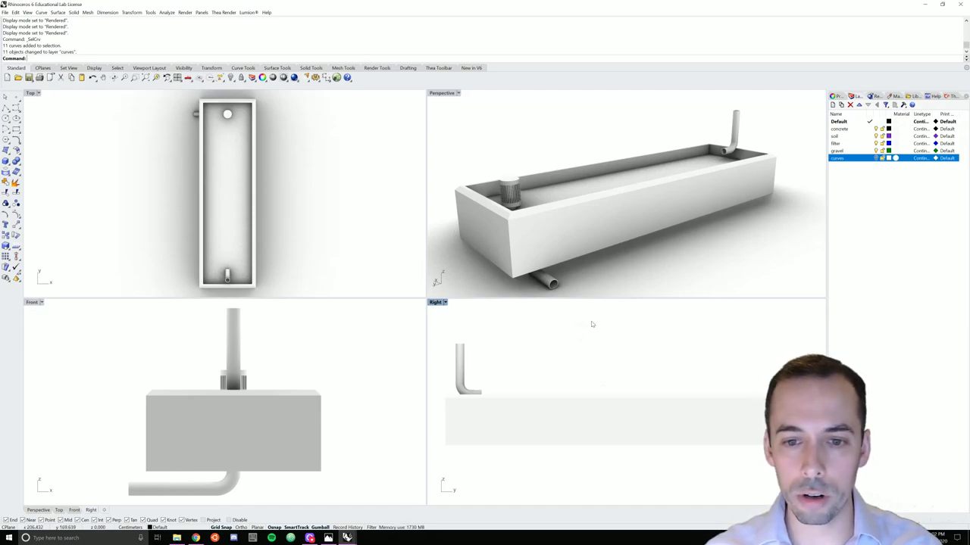
- Hide the concrete, soil, filter and gravel layers and select the lower drainage pipe together with the slotted cylinder parts
click(551, 283)
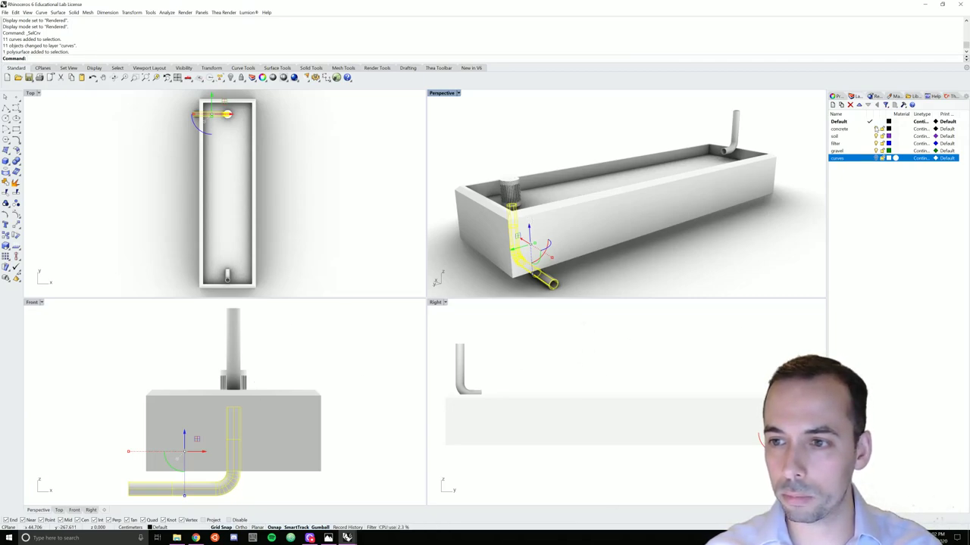
click(876, 129)
click(876, 136)
click(836, 143)
click(875, 150)
drag(628, 141, 482, 298)
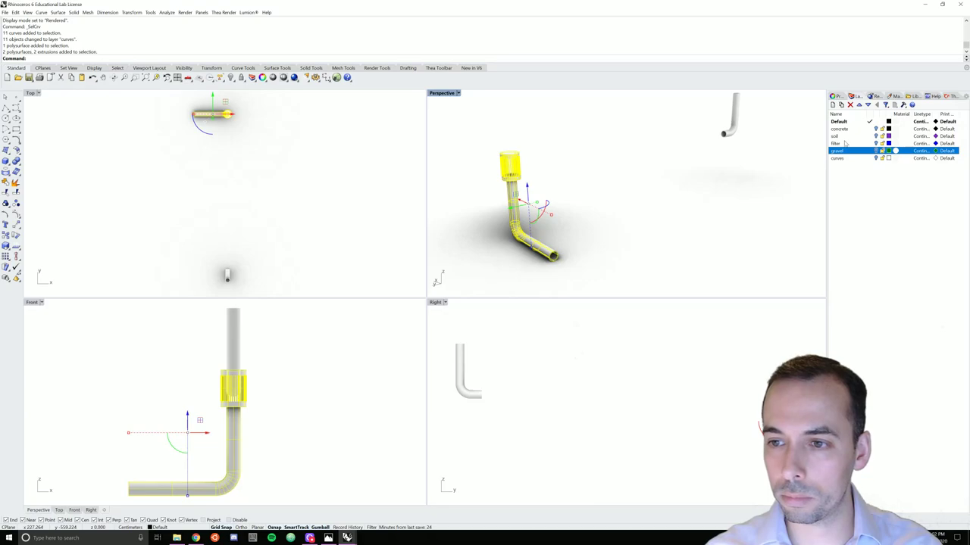
right_drag(740, 171, 783, 129)
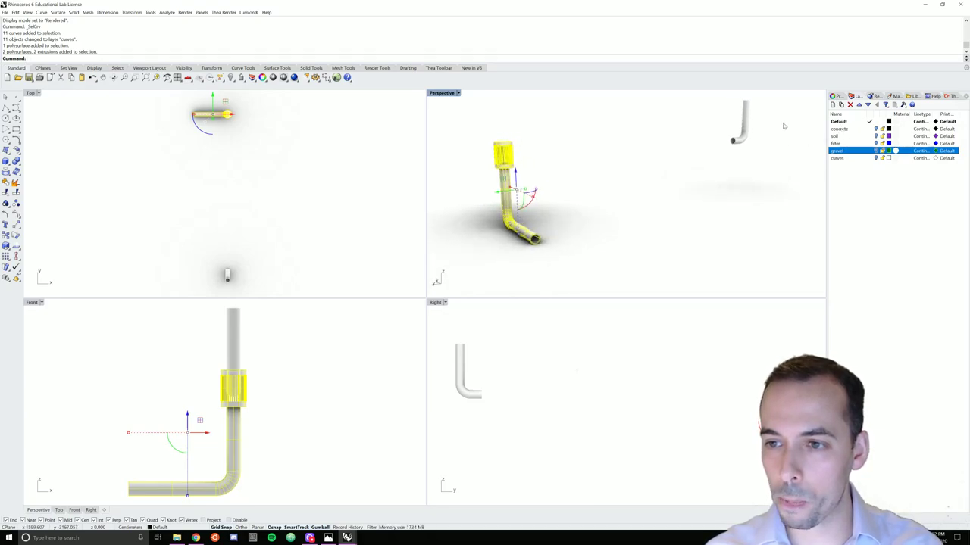
- Create a layer named metal and move the selected parts plus the upper inlet pipe onto it
click(833, 106)
text(met)
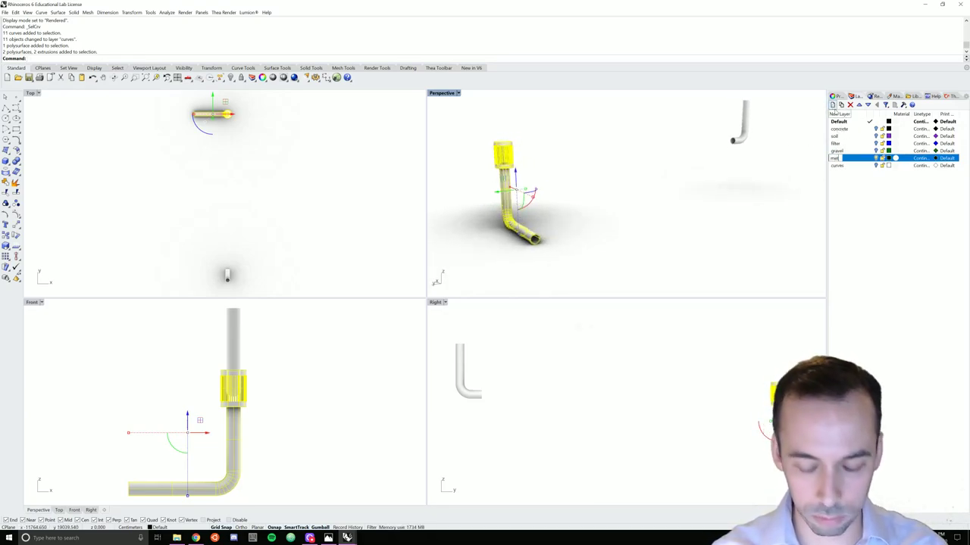
text(al)
key(Return)
shift+click(741, 135)
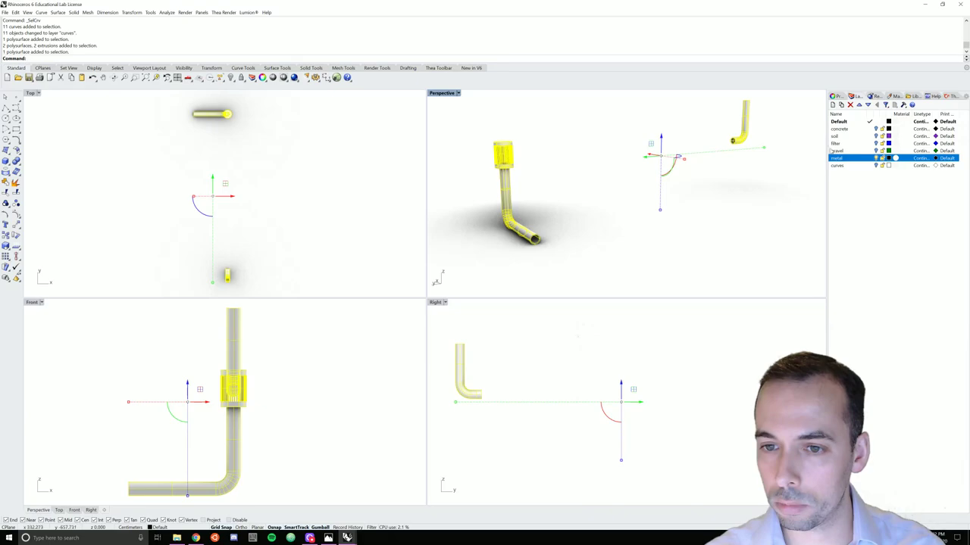
right_click(839, 159)
click(863, 282)
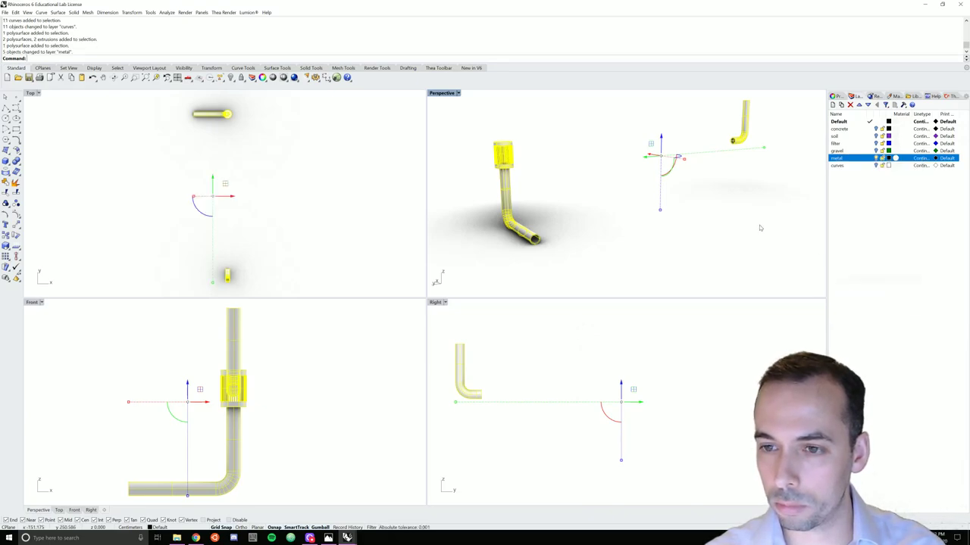
- Turn the concrete, soil, filter and gravel layers back on
click(876, 166)
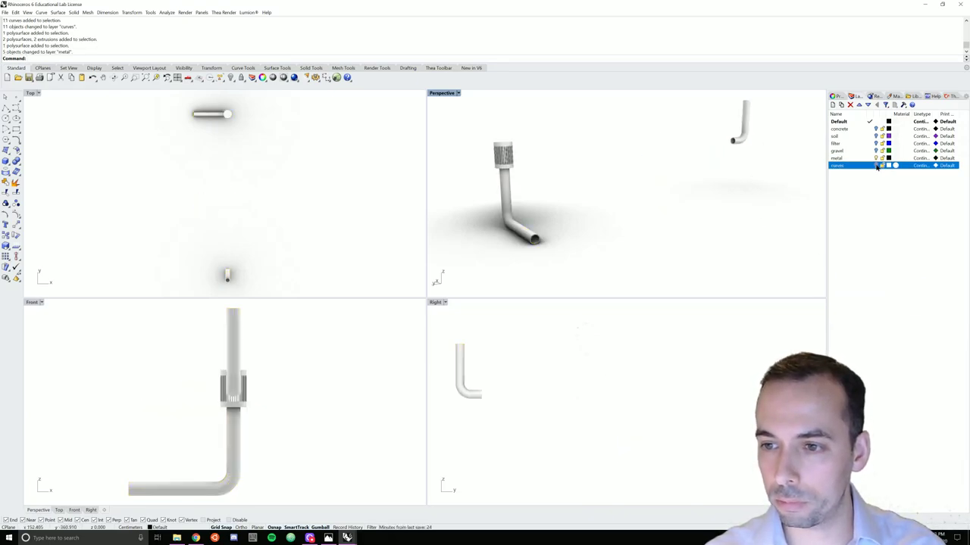
click(876, 129)
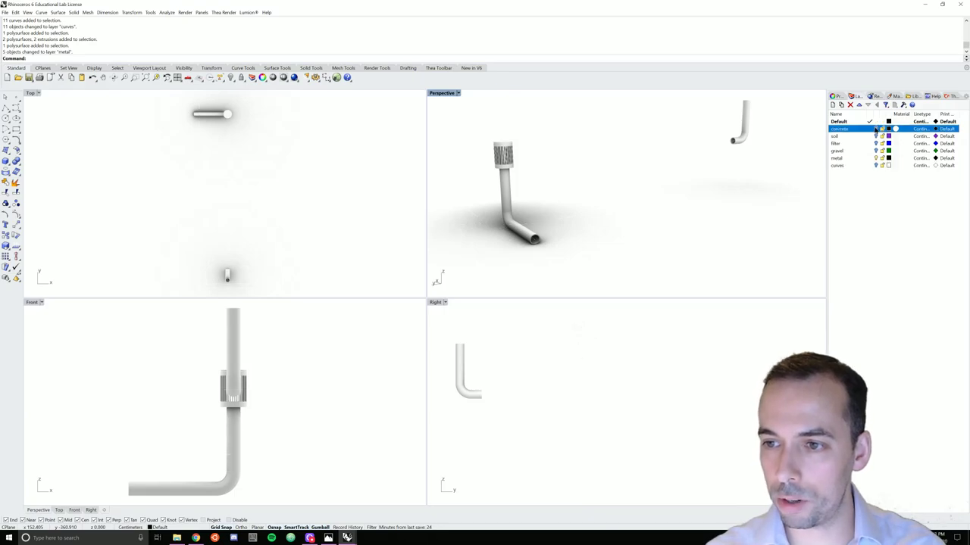
click(875, 137)
click(876, 144)
click(876, 150)
right_drag(720, 168, 704, 188)
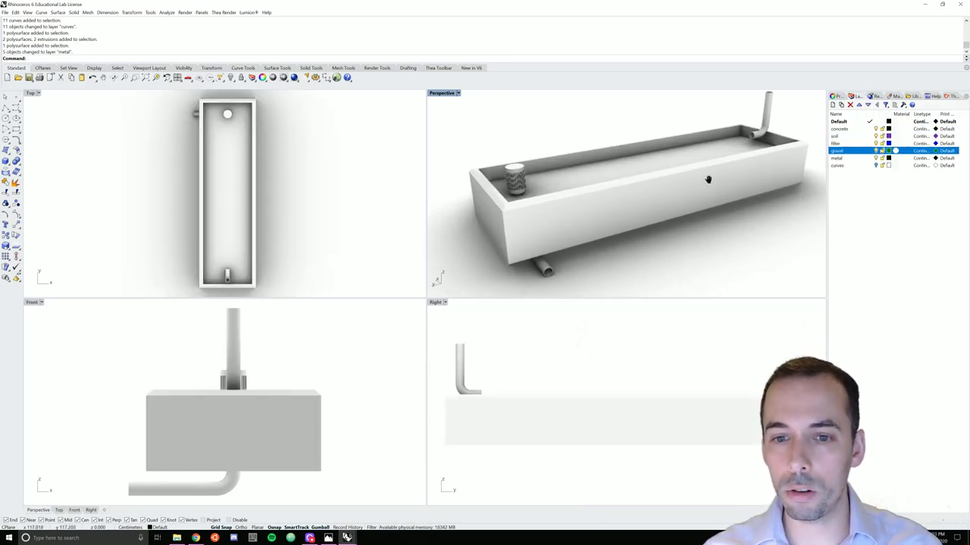
- Assign the Concrete light material from the library's Architectural, Wall, Concrete folder to the concrete layer
click(896, 129)
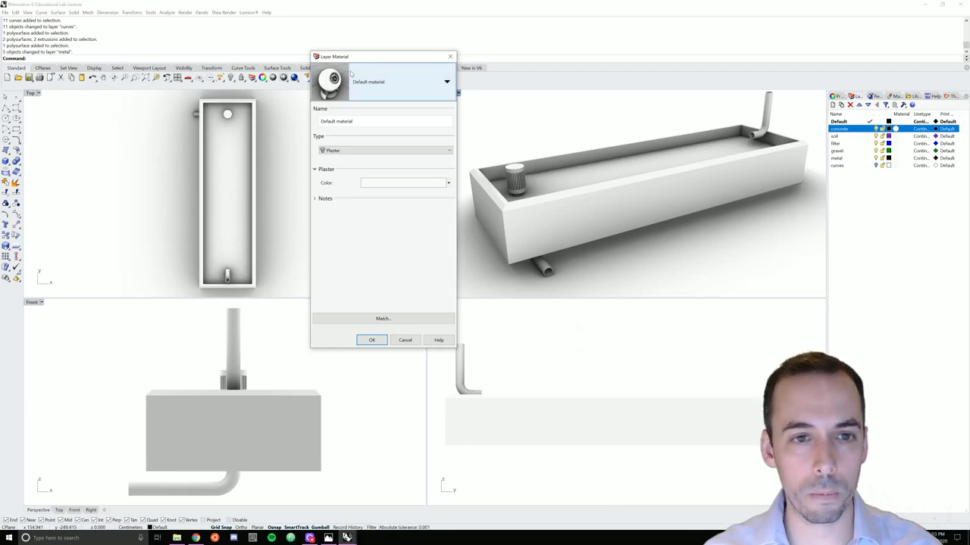
drag(356, 57, 372, 67)
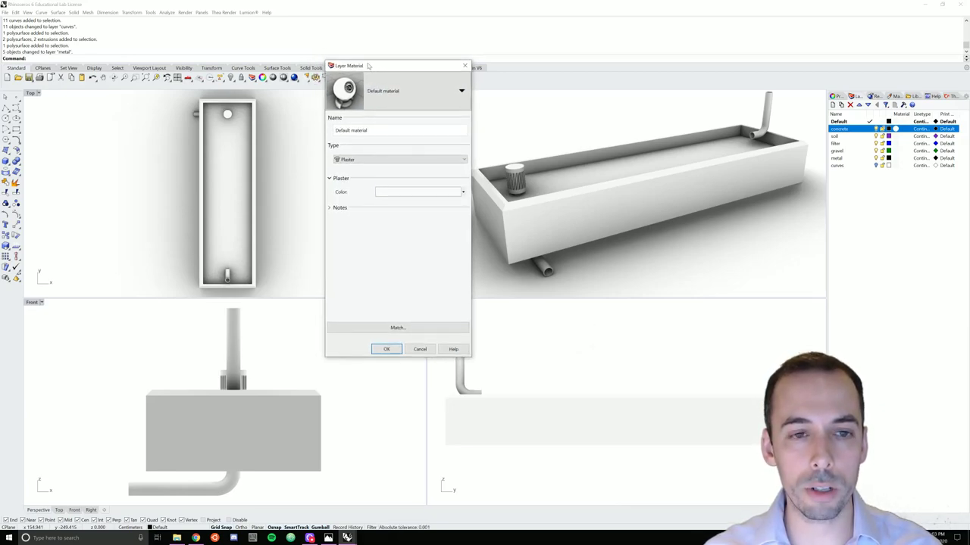
click(438, 93)
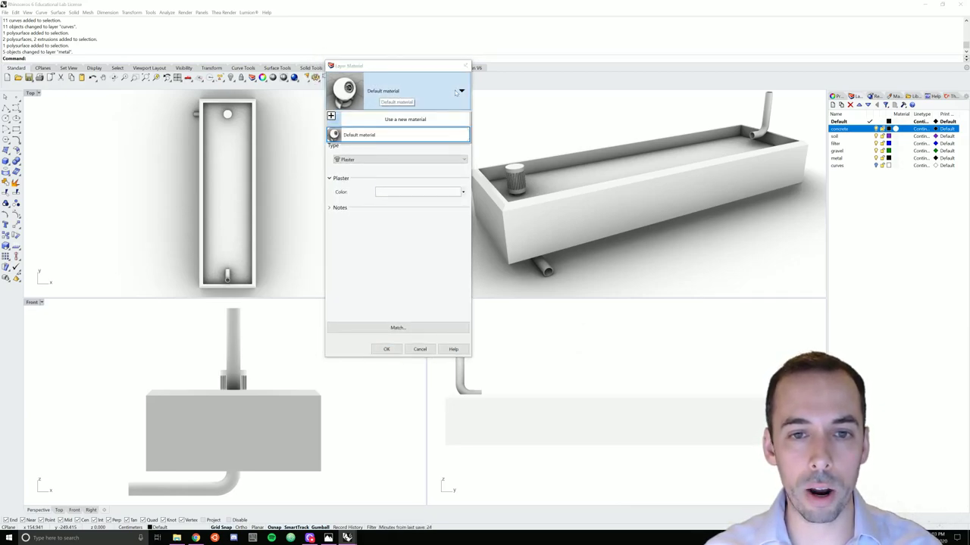
mouse_move(384, 120)
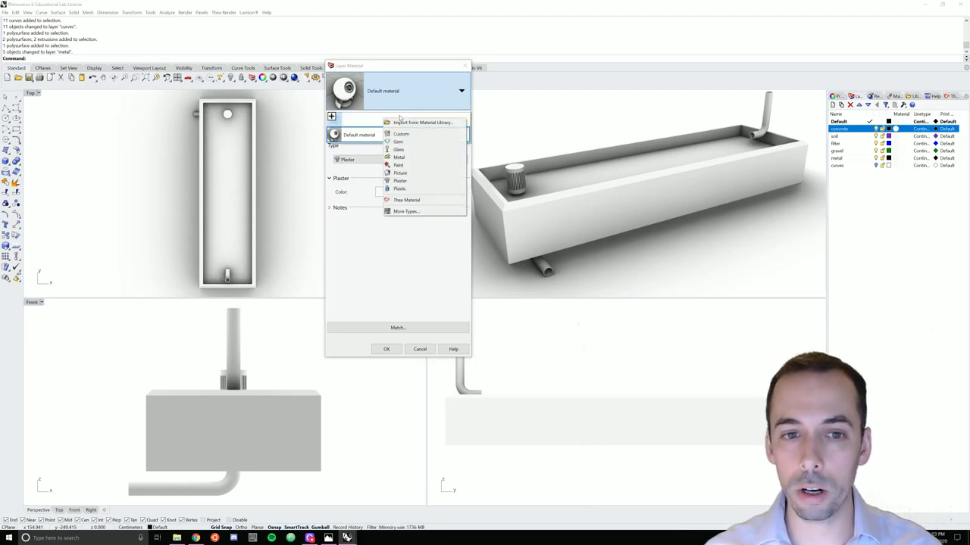
click(421, 122)
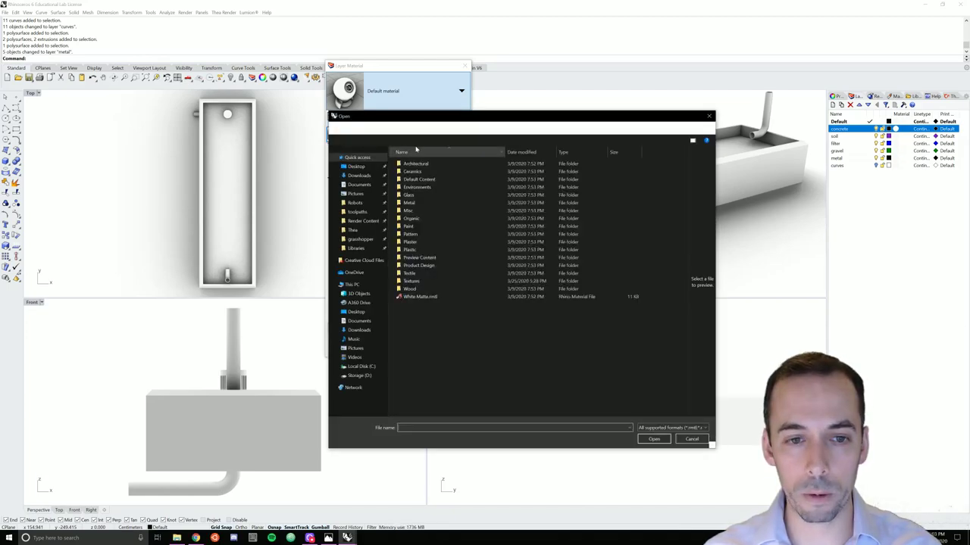
double_click(431, 166)
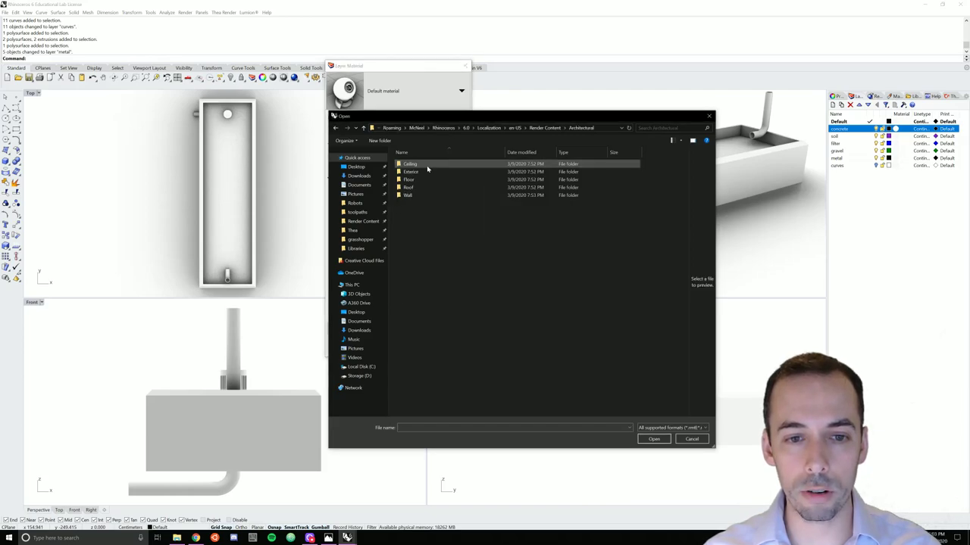
double_click(412, 195)
double_click(419, 184)
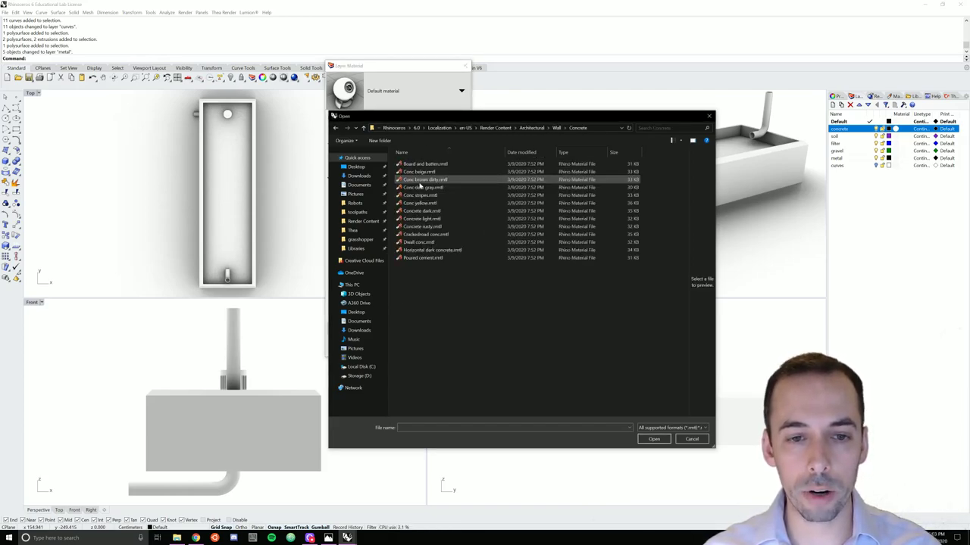
double_click(428, 218)
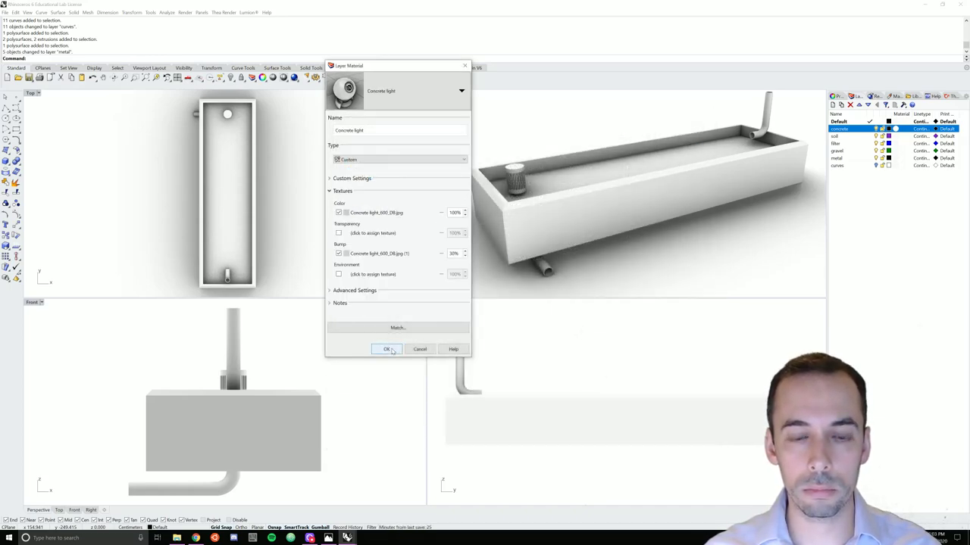
click(387, 349)
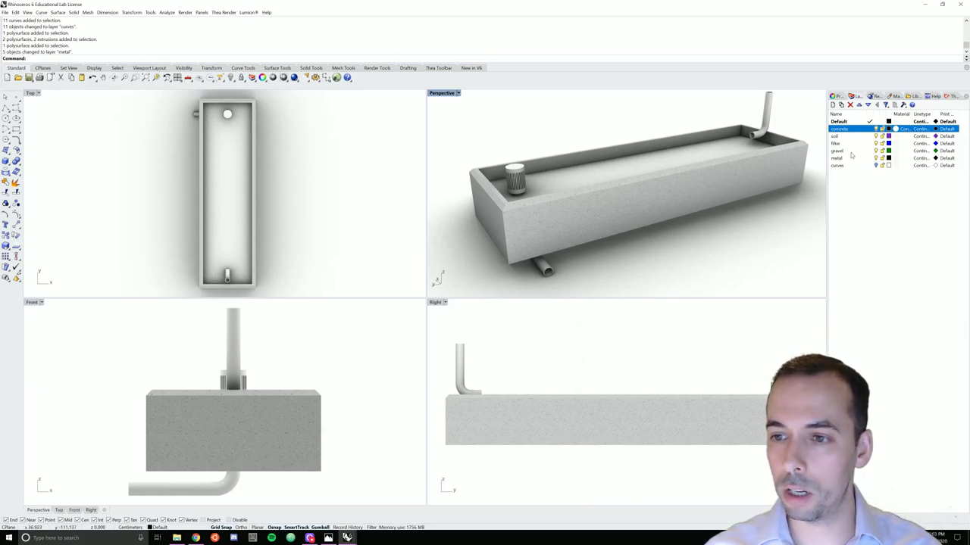
- Assign the Polished Aluminum material from the library's Metal, Polished folder to the metal layer
click(852, 159)
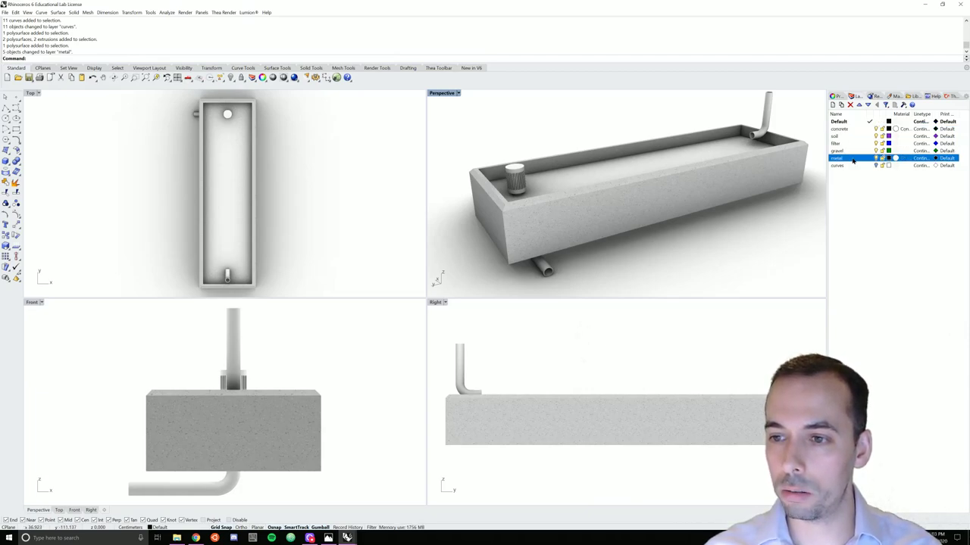
click(895, 158)
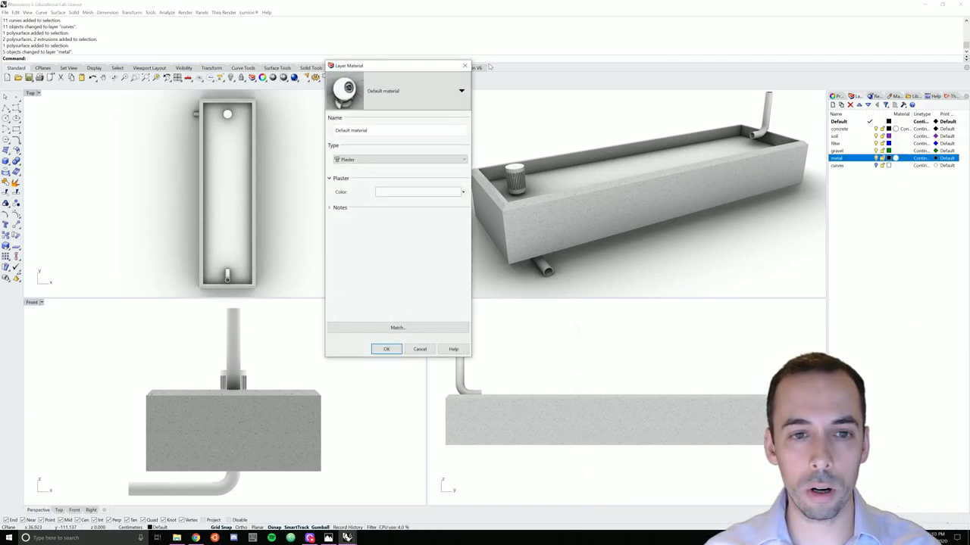
click(443, 99)
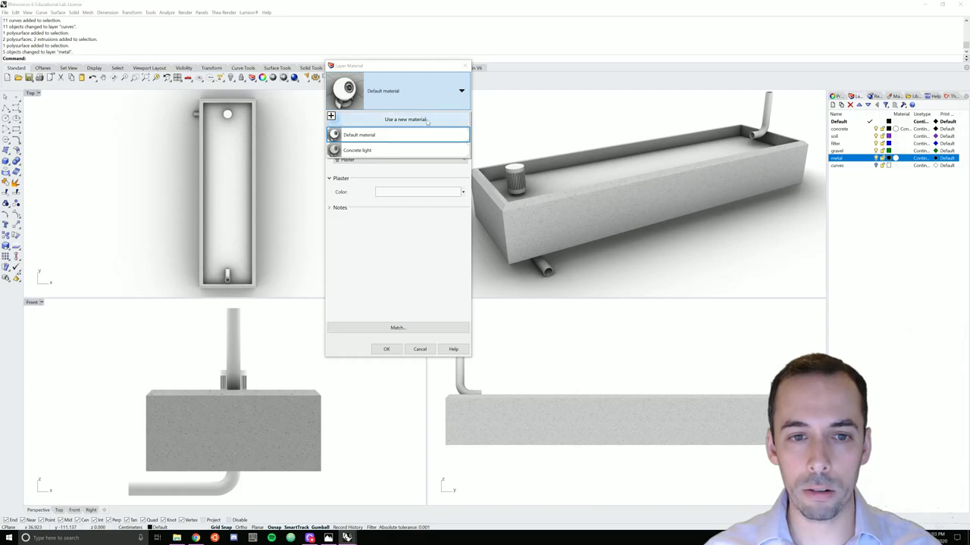
click(450, 123)
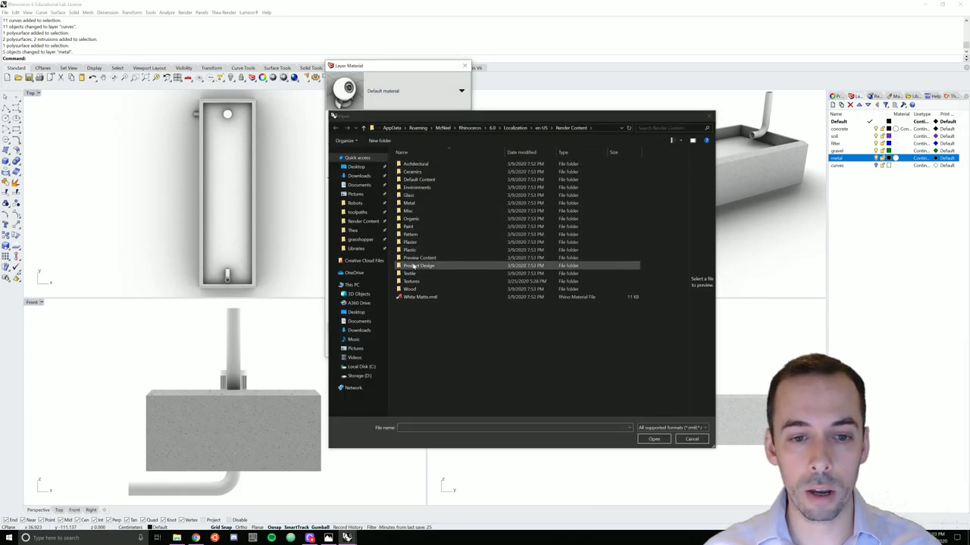
double_click(409, 203)
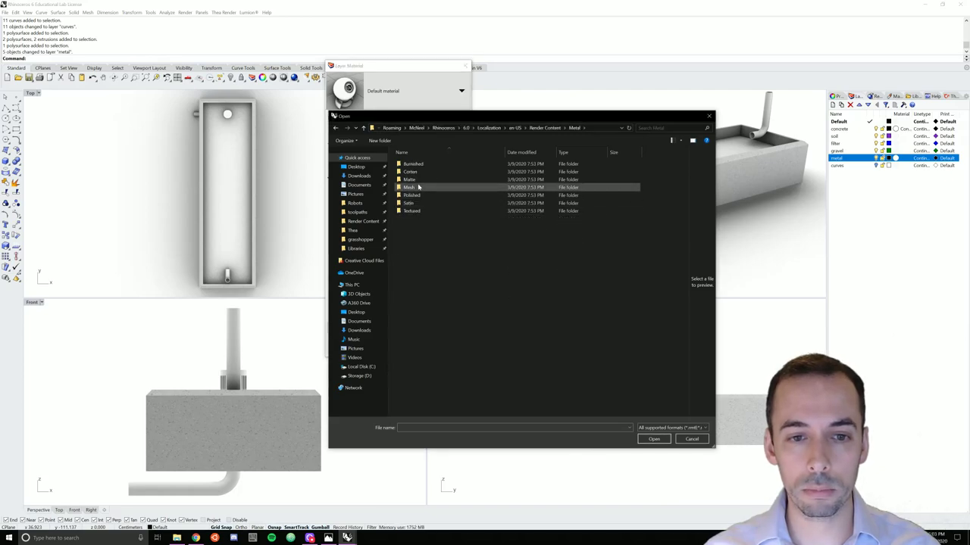
double_click(415, 195)
double_click(420, 165)
click(384, 345)
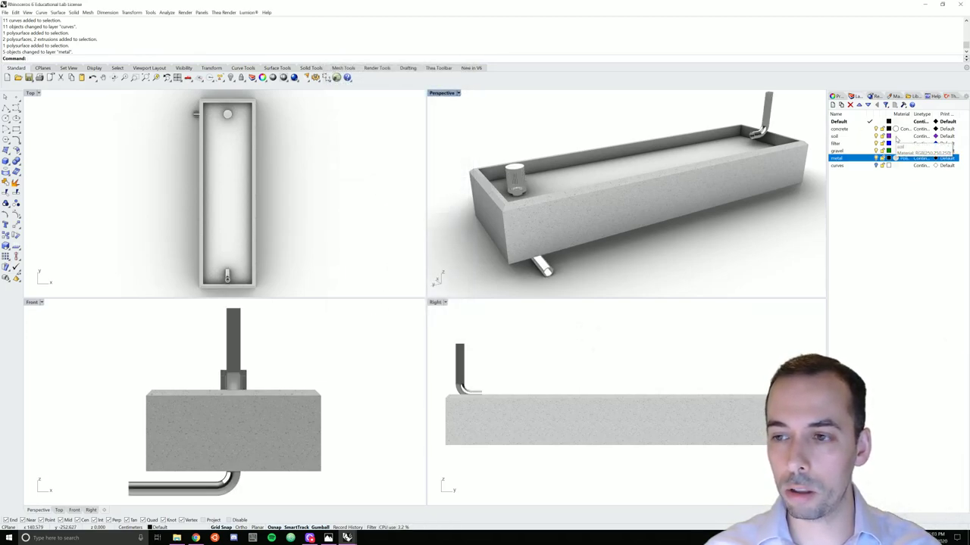
- Assign the Gray dirt material from the library's Architectural, Exterior, Gravel folder to the soil layer
click(896, 137)
click(424, 98)
click(424, 120)
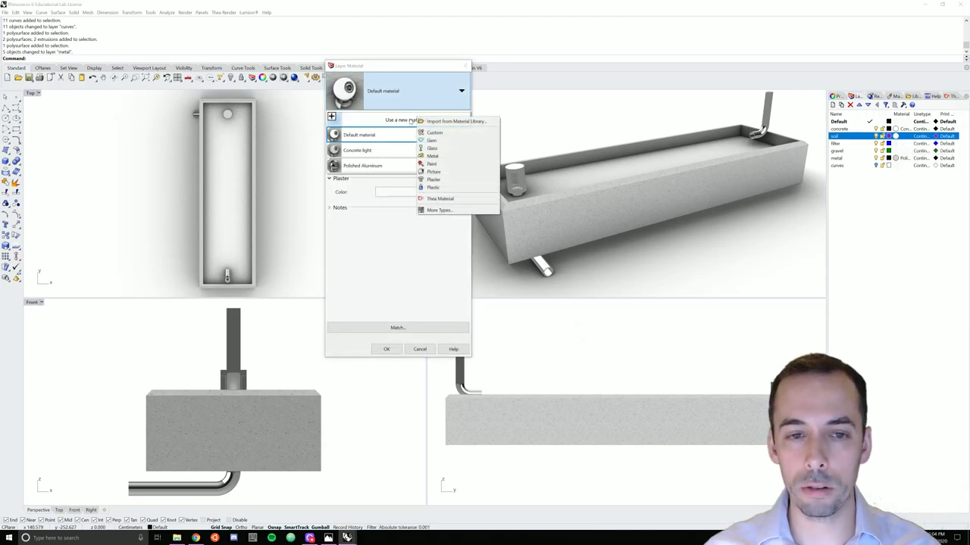
click(444, 122)
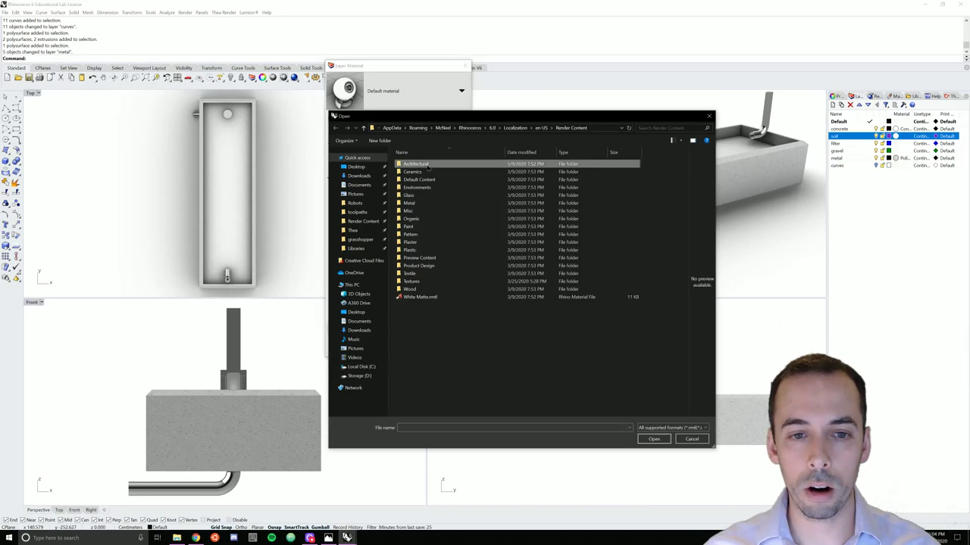
double_click(428, 165)
double_click(413, 171)
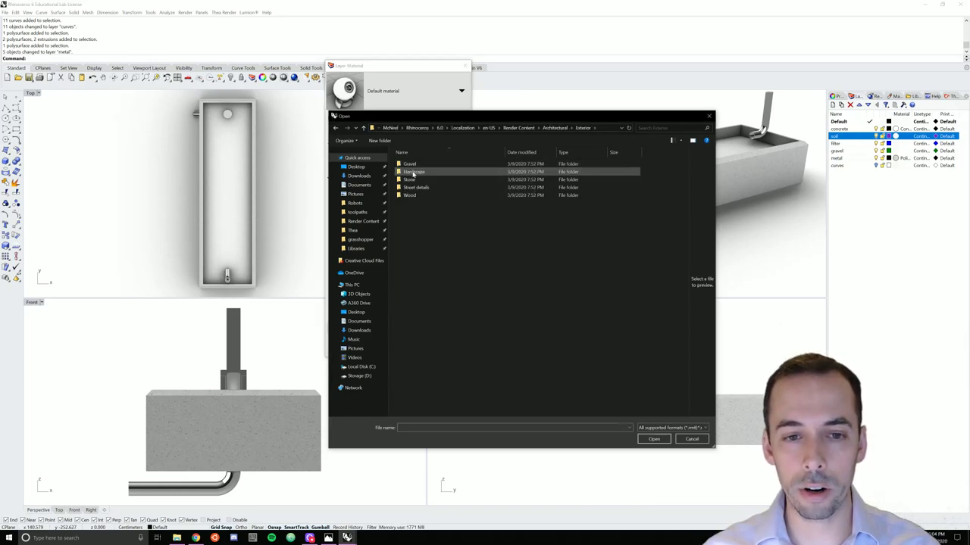
double_click(409, 164)
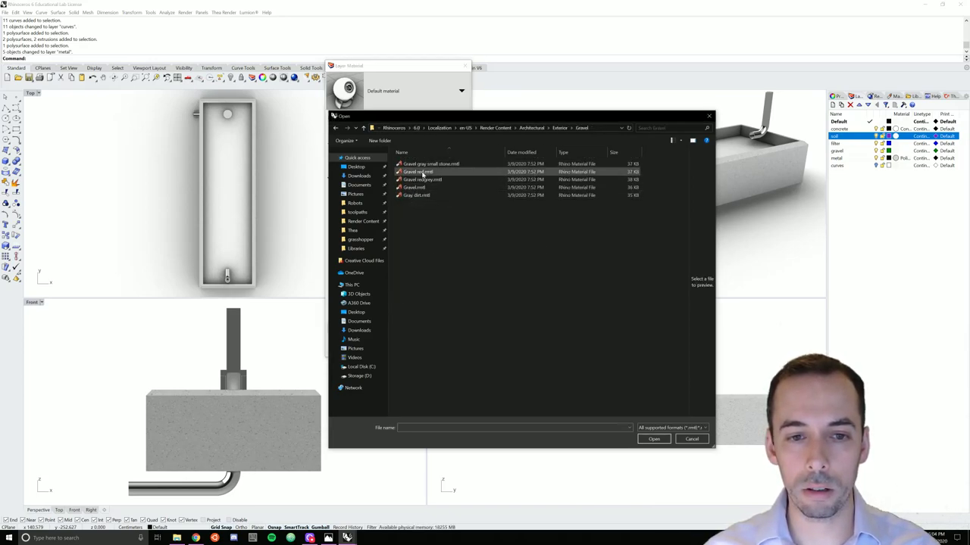
double_click(416, 195)
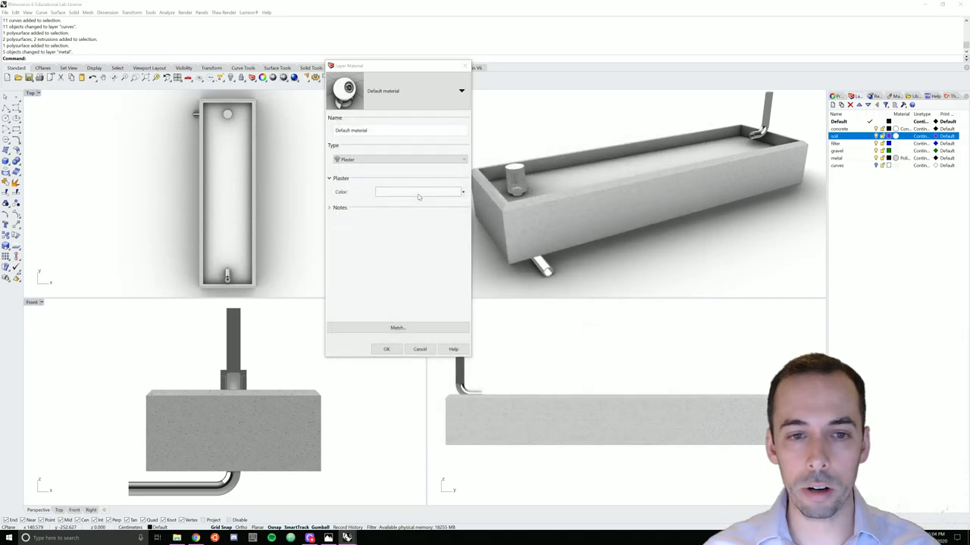
click(386, 349)
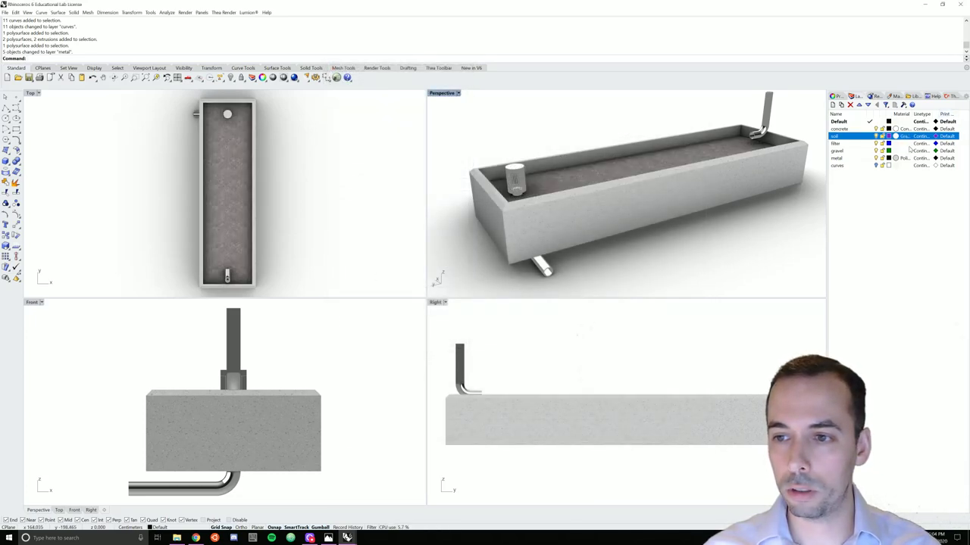
- Hide the concrete layer to expose the soil, filter and gravel volumes
click(877, 129)
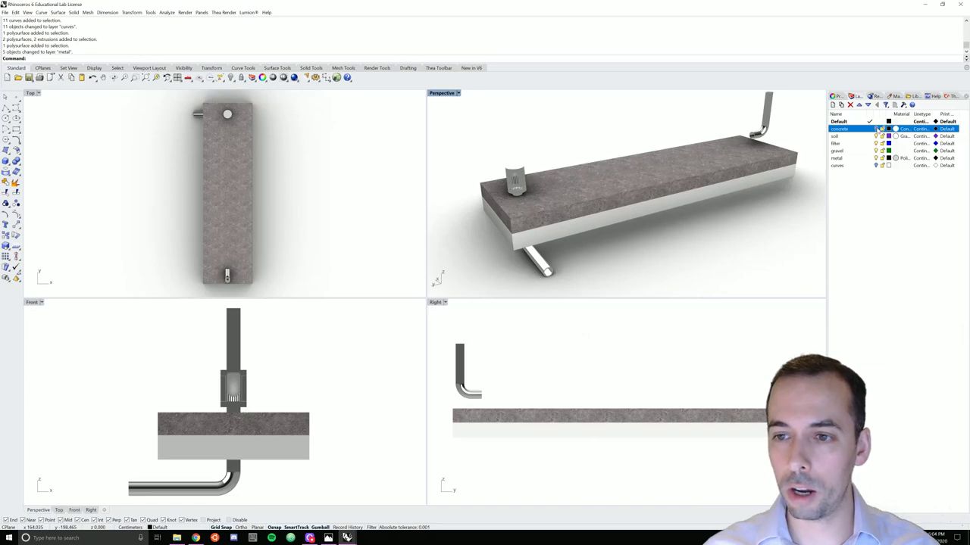
click(869, 151)
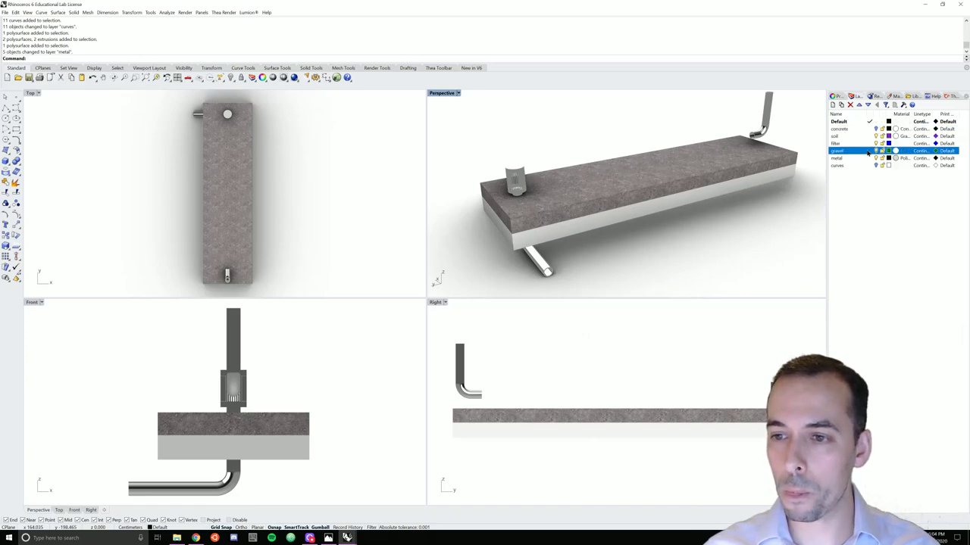
click(852, 123)
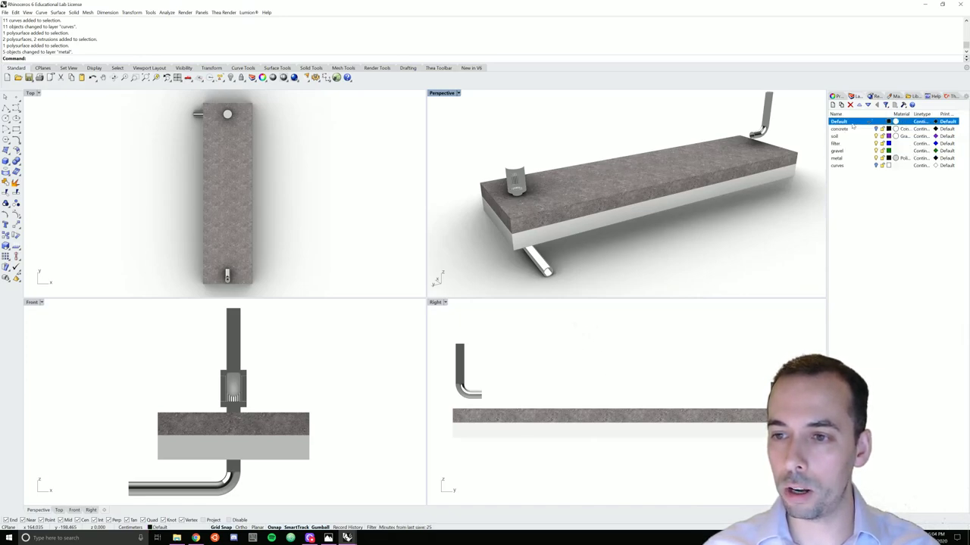
- Assign the Gravel gray small stone material from the library's Architectural, Exterior folder to the gravel layer
click(895, 152)
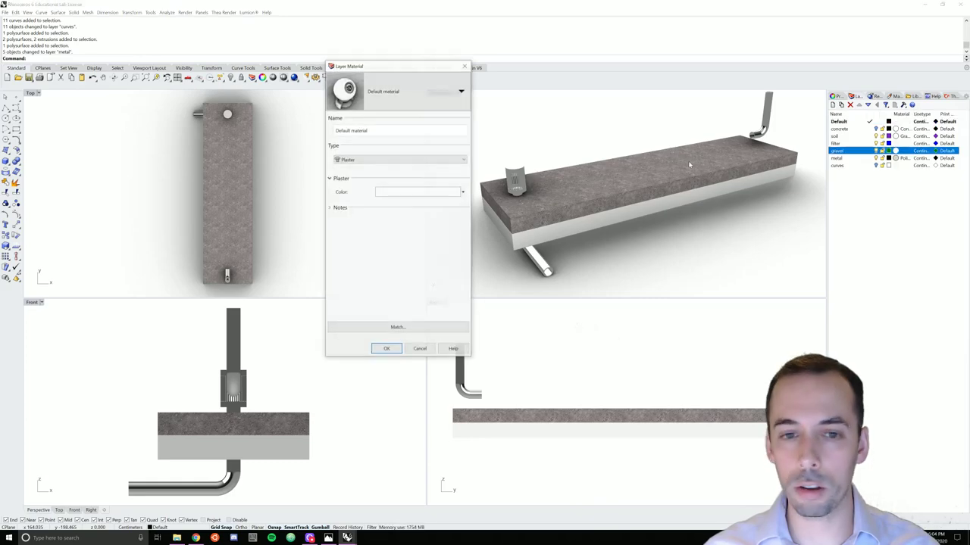
click(462, 91)
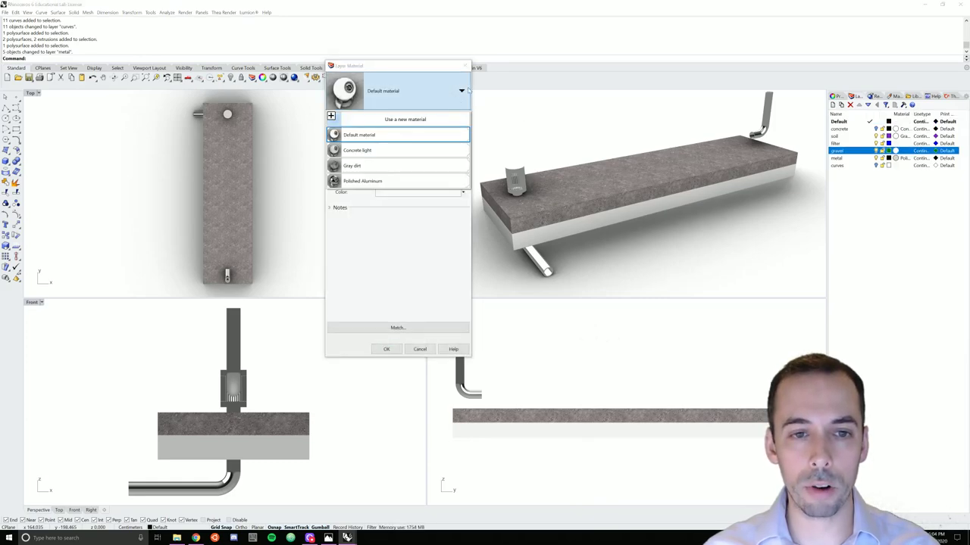
click(412, 121)
click(437, 123)
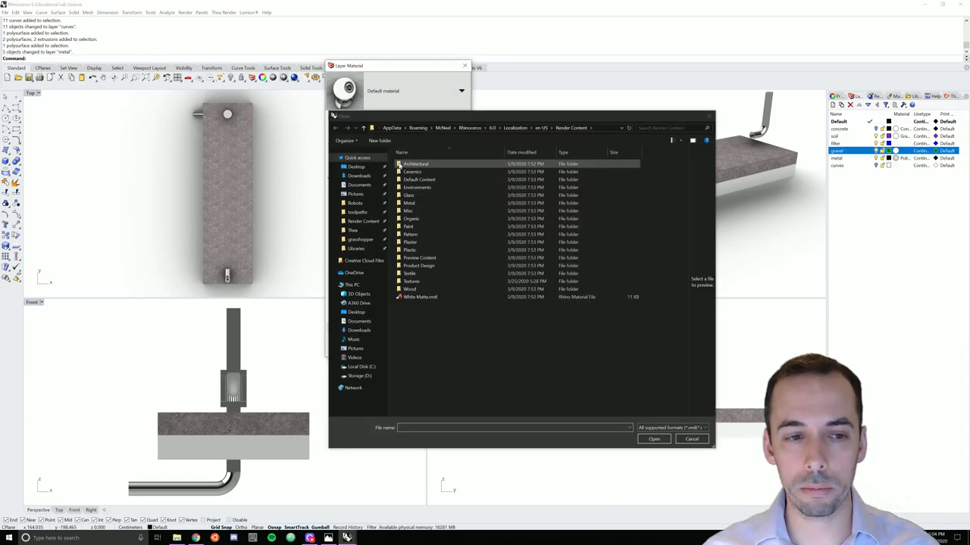
double_click(422, 165)
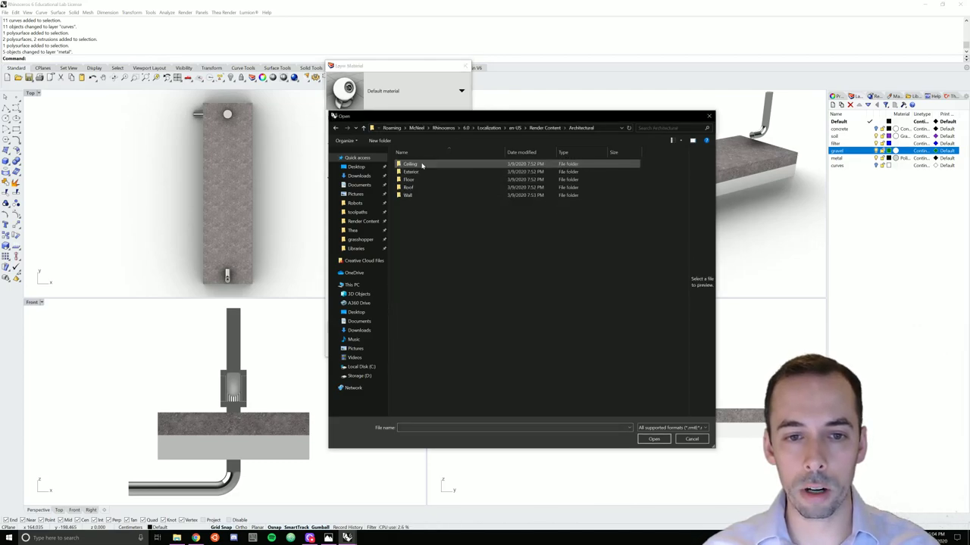
double_click(414, 173)
double_click(413, 171)
double_click(427, 163)
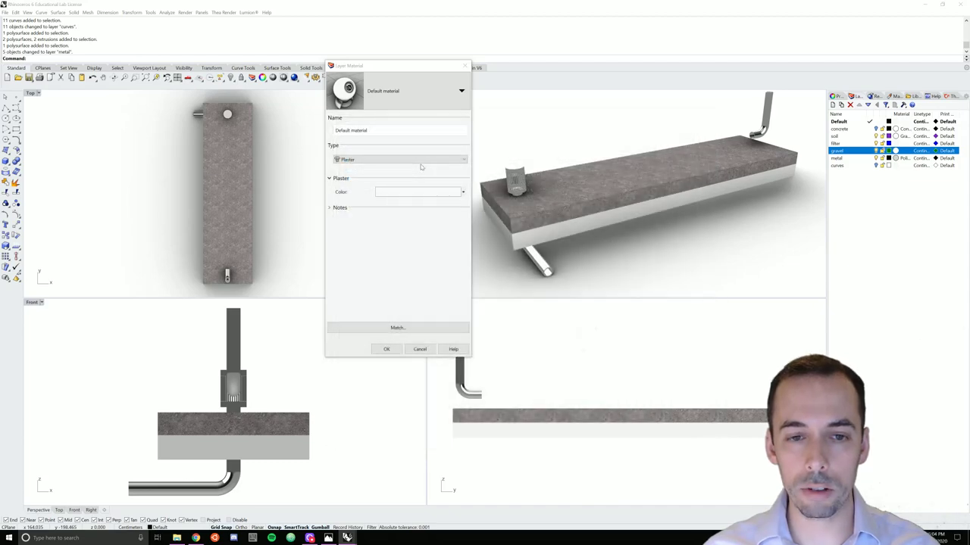
click(385, 349)
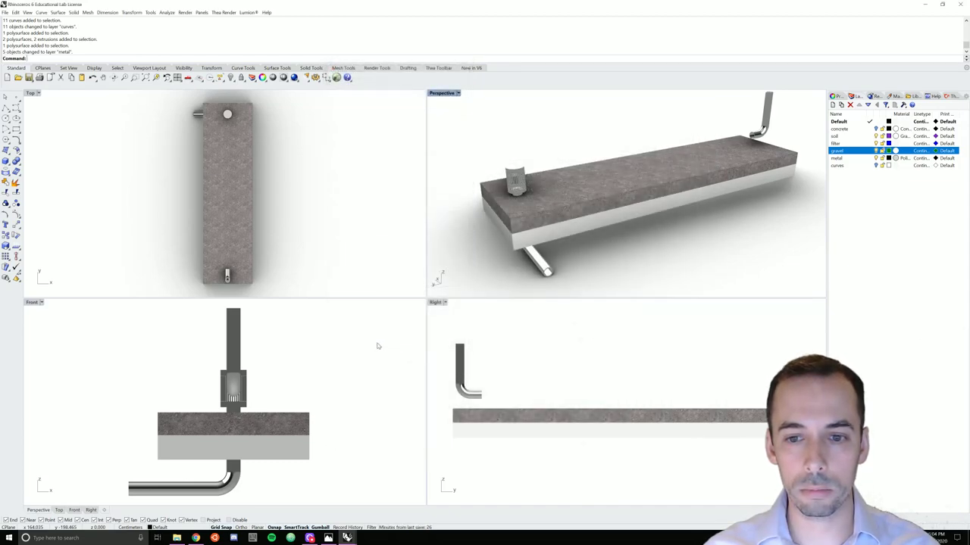
- Assign the Brown fabric material from the library's Textile folder to the filter layer
click(836, 143)
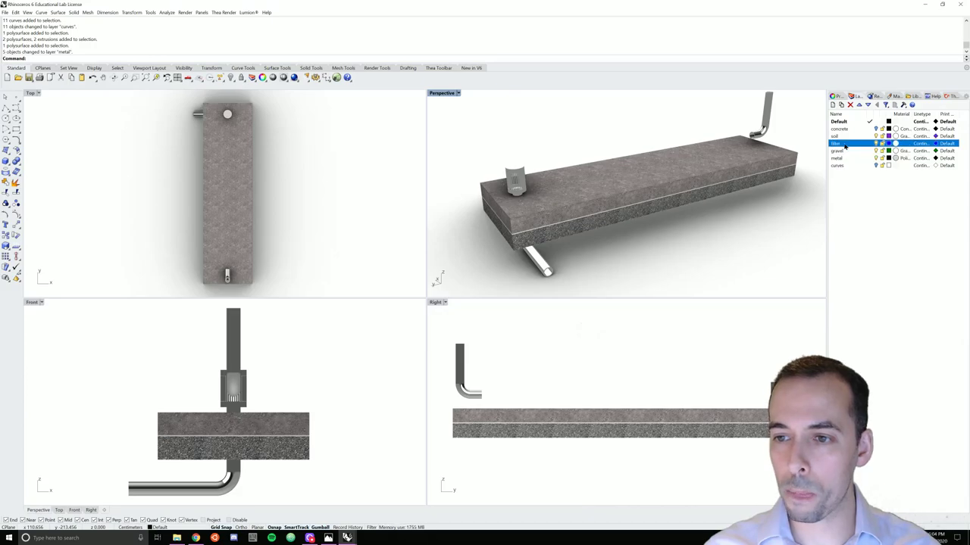
click(896, 143)
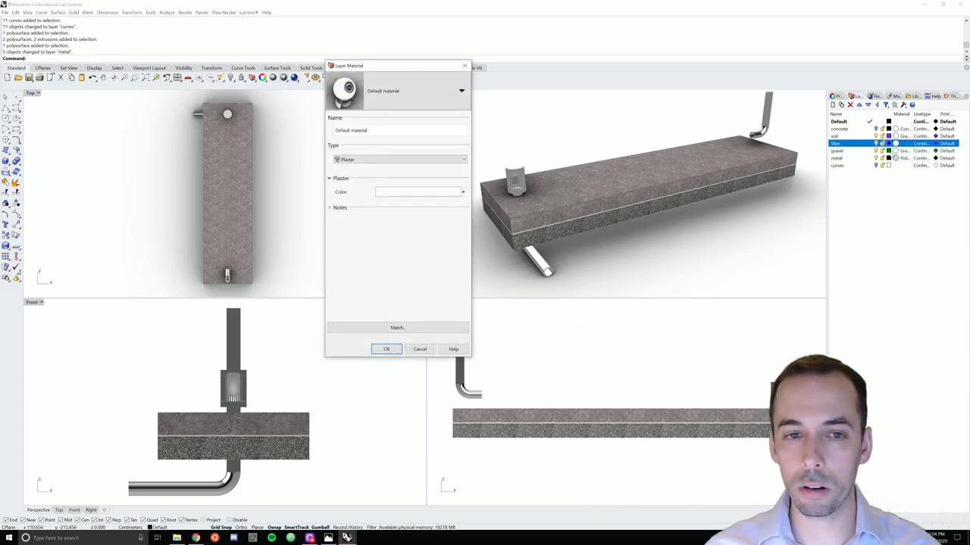
click(426, 99)
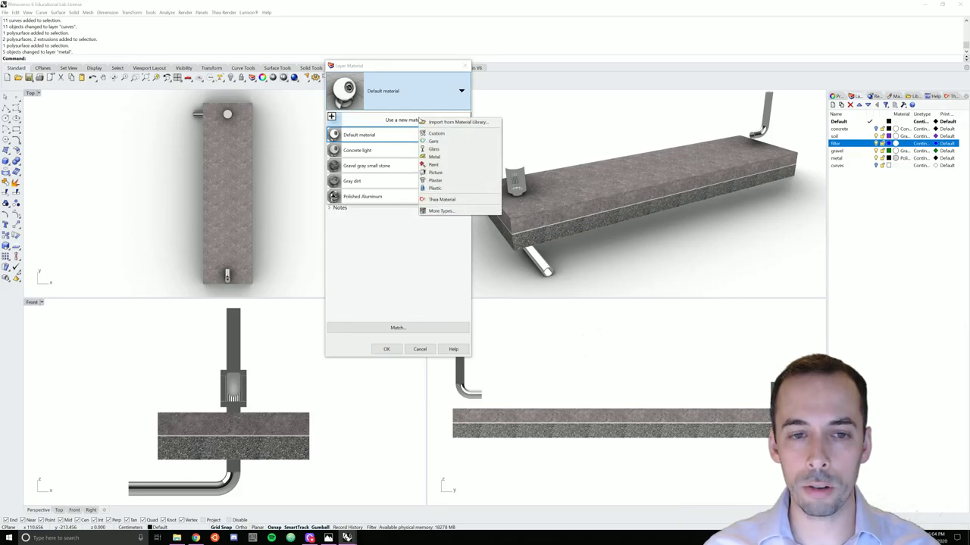
click(447, 122)
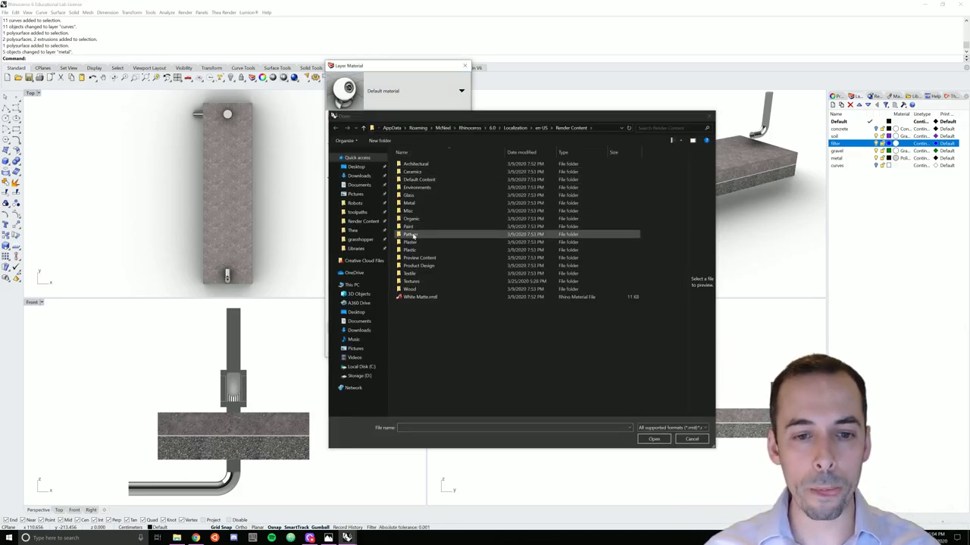
double_click(413, 273)
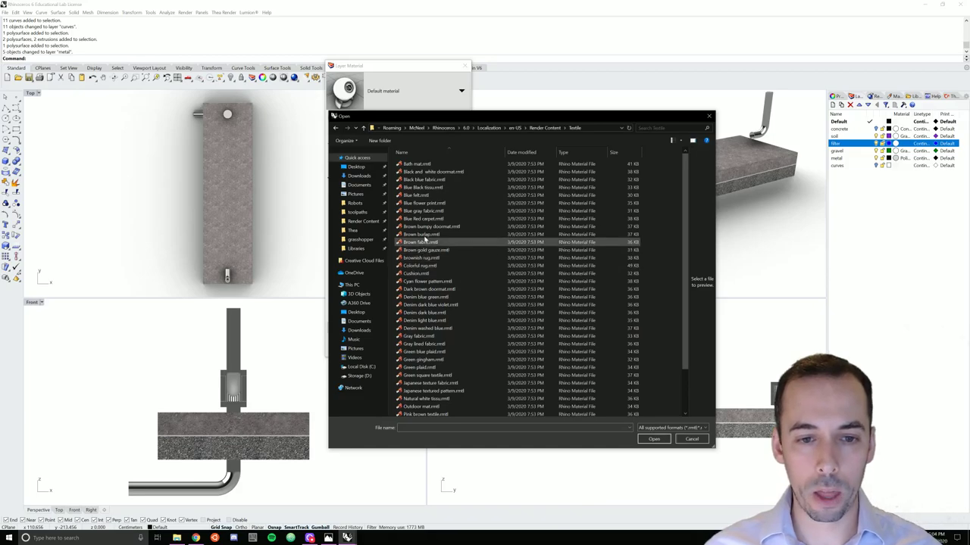
scroll(430, 223, down, 1)
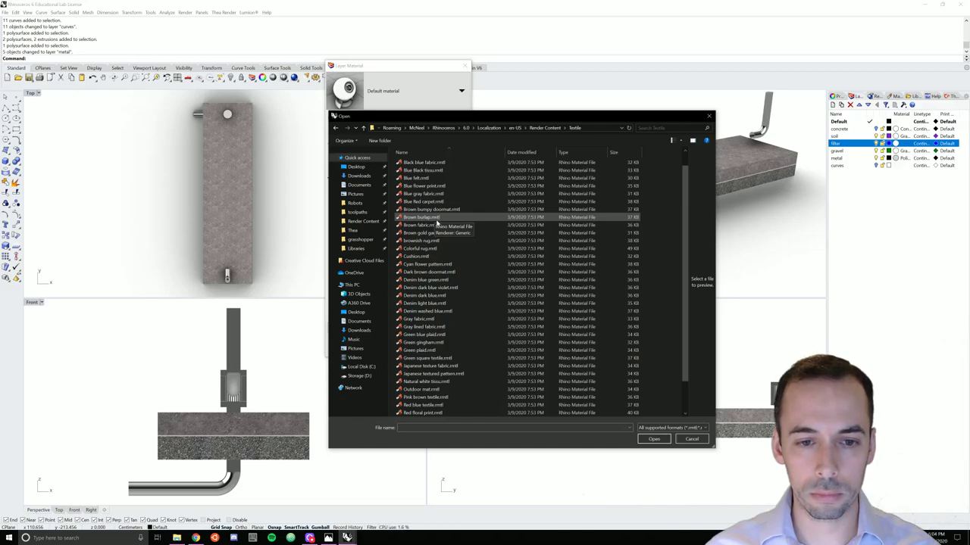
click(424, 225)
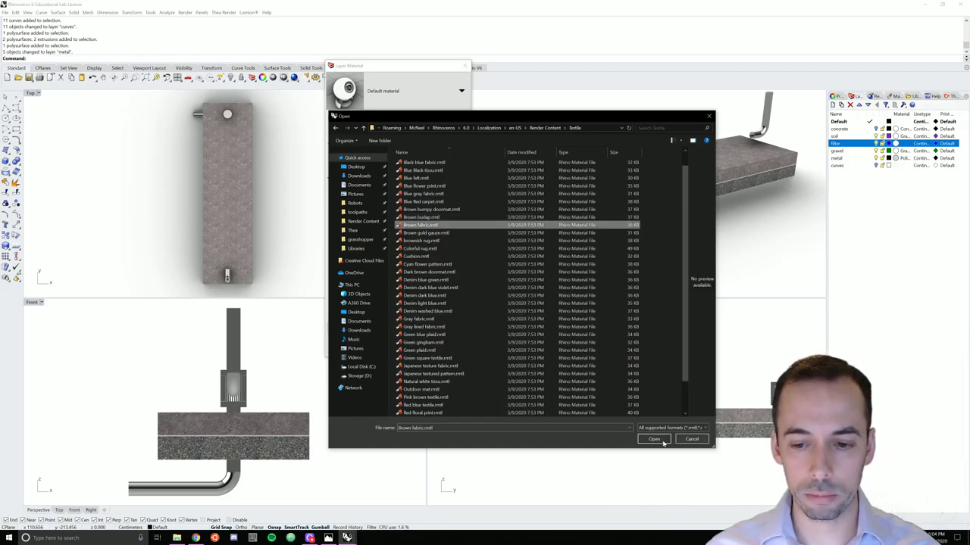
click(664, 443)
click(386, 349)
- Turn the concrete layer back on
right_drag(583, 238, 618, 228)
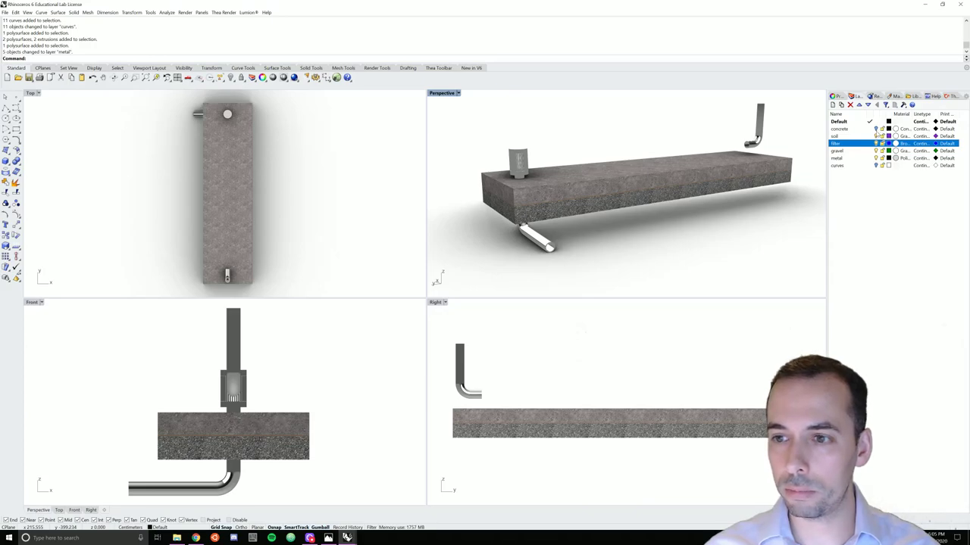
click(877, 130)
right_drag(577, 229, 597, 214)
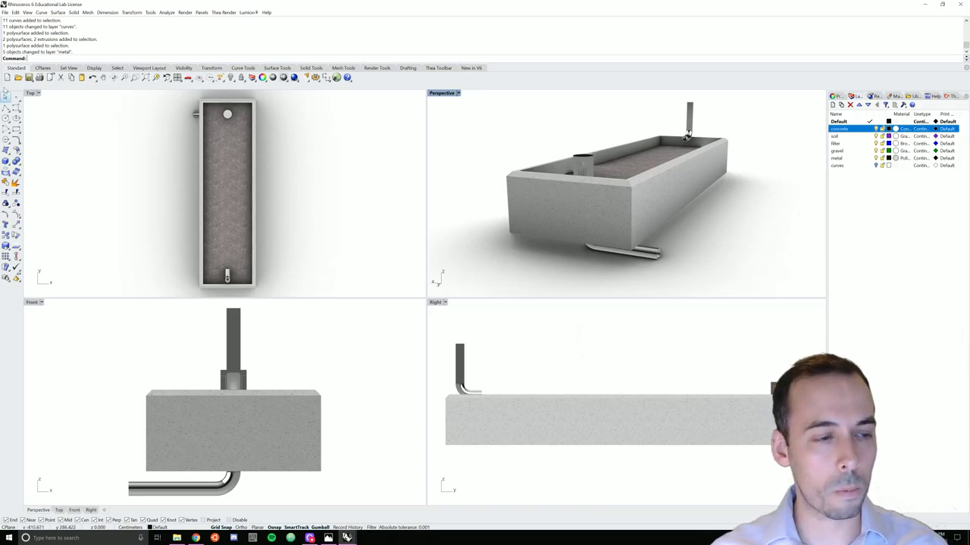
- Create a box about 220 cm high over one lengthwise half of the planter, starting near its centre line and extending past both ends
click(6, 160)
scroll(141, 153, down, 2)
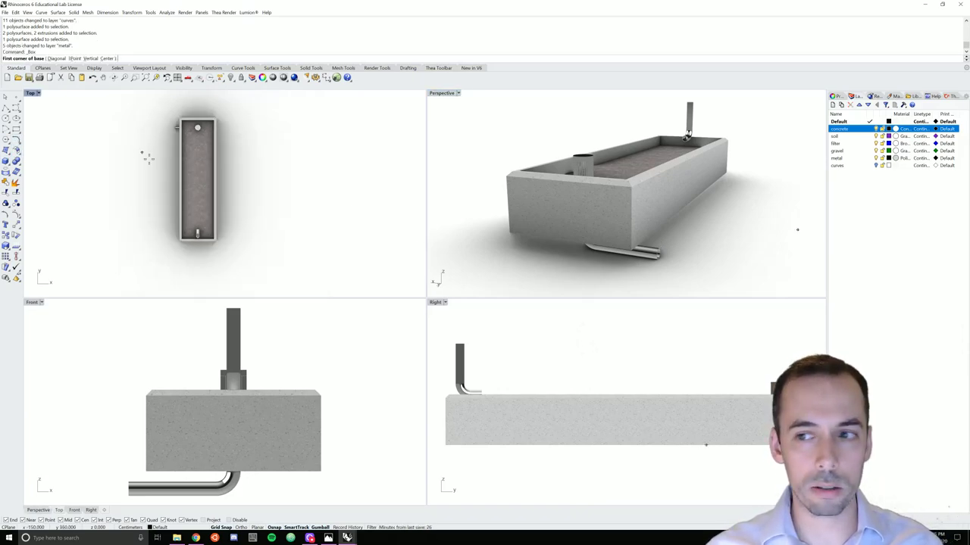
click(198, 102)
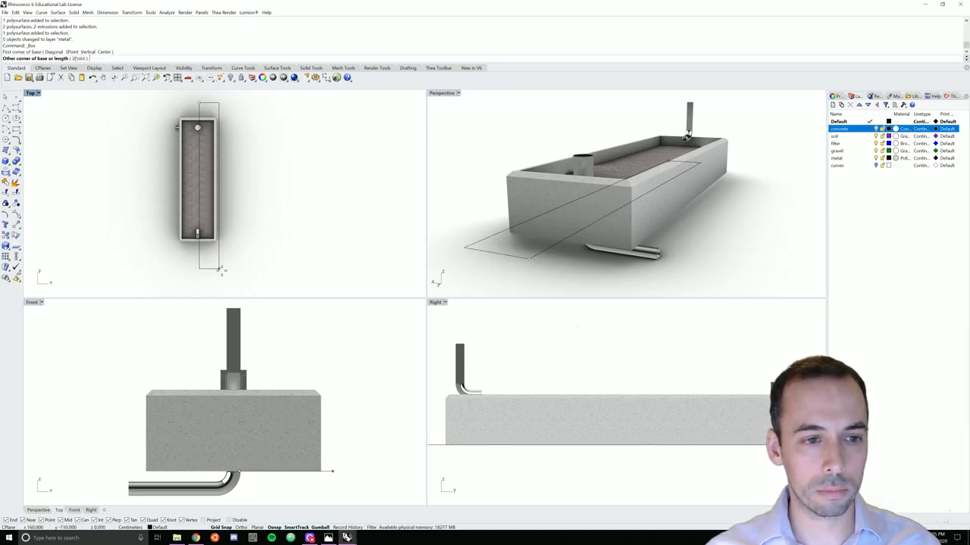
click(273, 265)
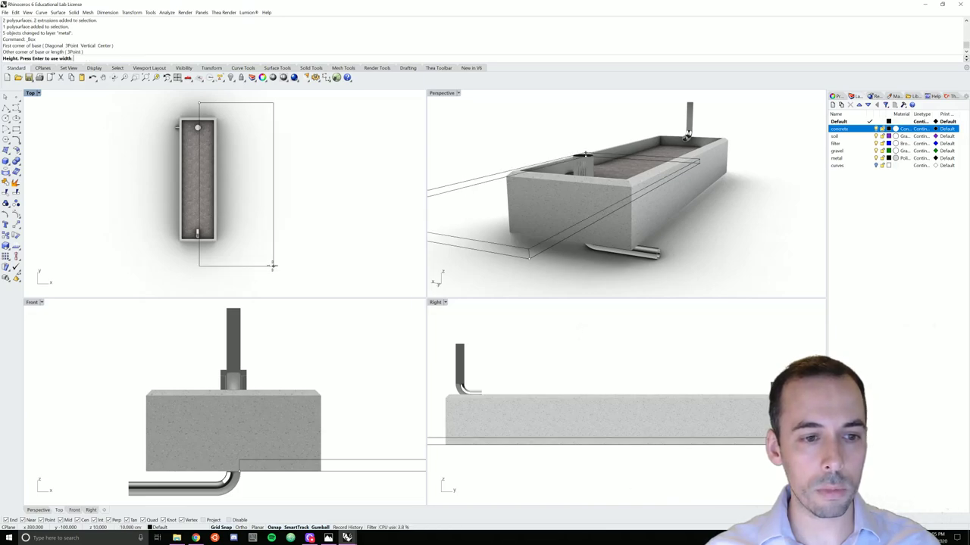
scroll(299, 343, down, 5)
right_drag(299, 343, 232, 369)
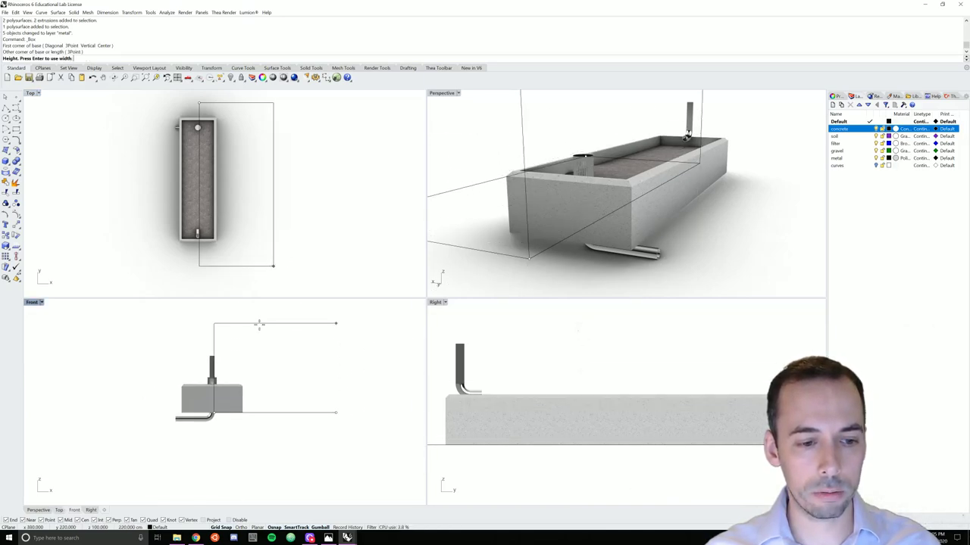
click(260, 322)
- Lower the box so it extends below the planter and pipes, and move it 5 cm in the negative X direction
drag(275, 353, 277, 371)
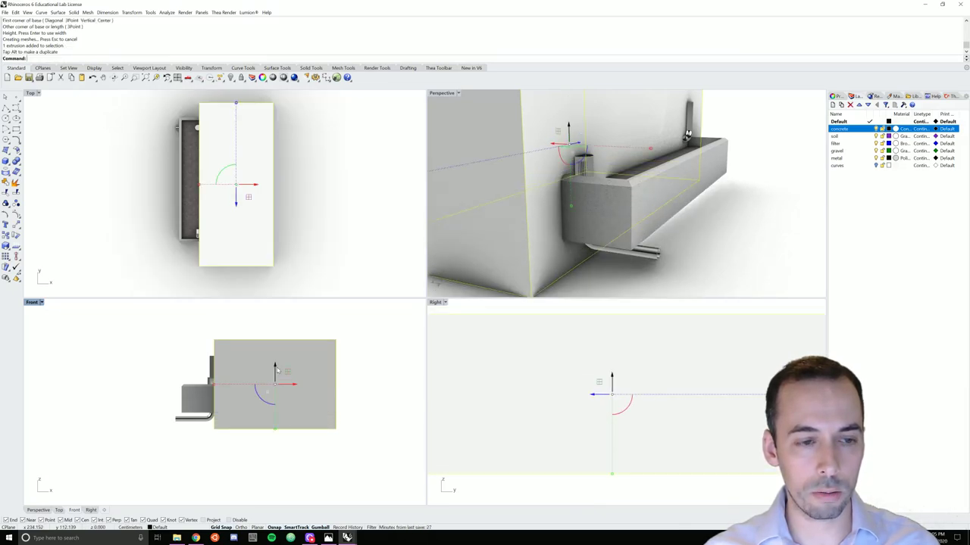
key(Return)
click(340, 173)
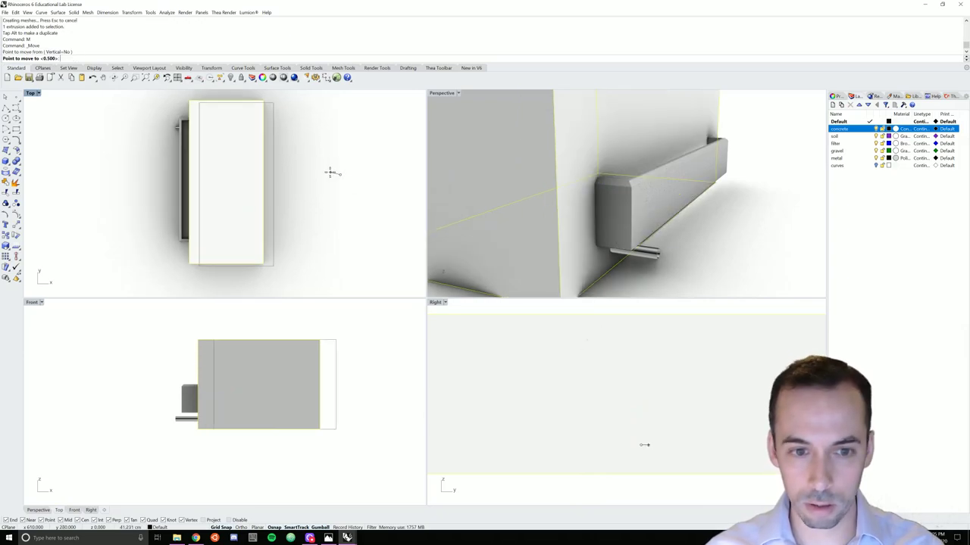
text(5)
key(Return)
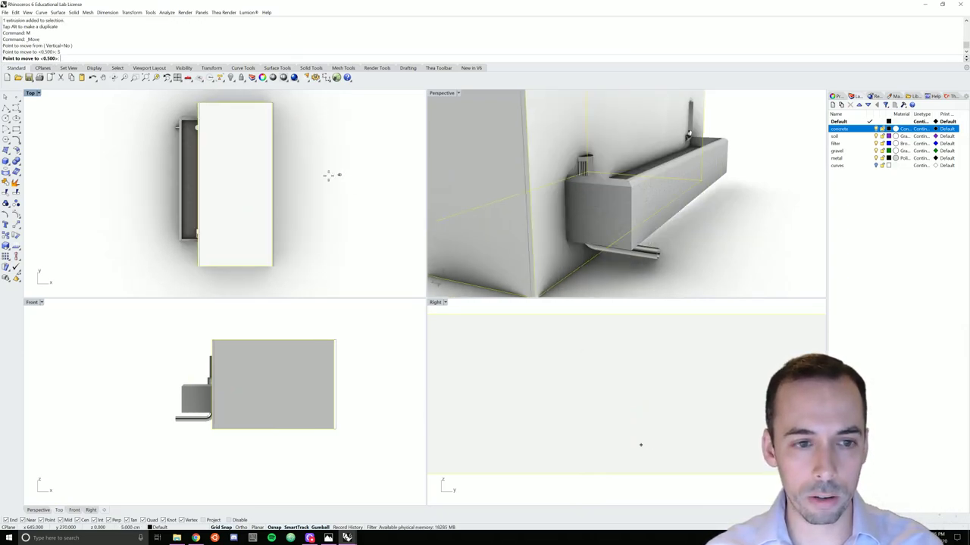
click(328, 175)
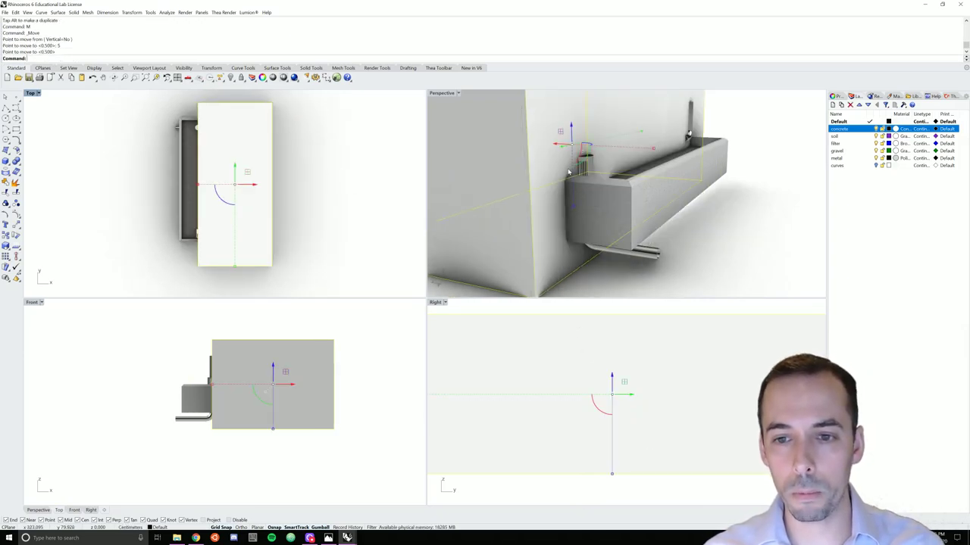
- Subtract the box from all planter, layer and pipe solids with BooleanDifference, deleting the input, to cut a lengthwise section
click(762, 174)
key(ctrl+a)
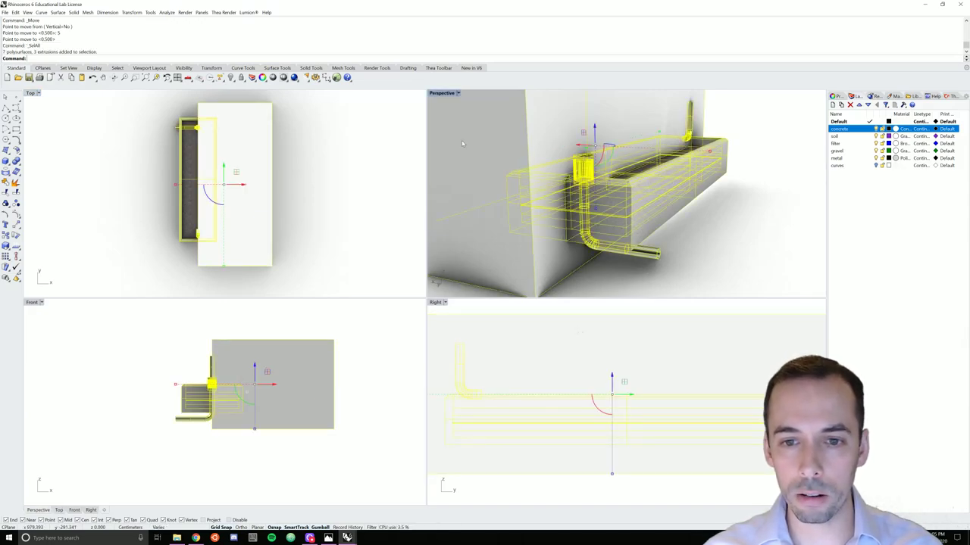
ctrl+click(468, 144)
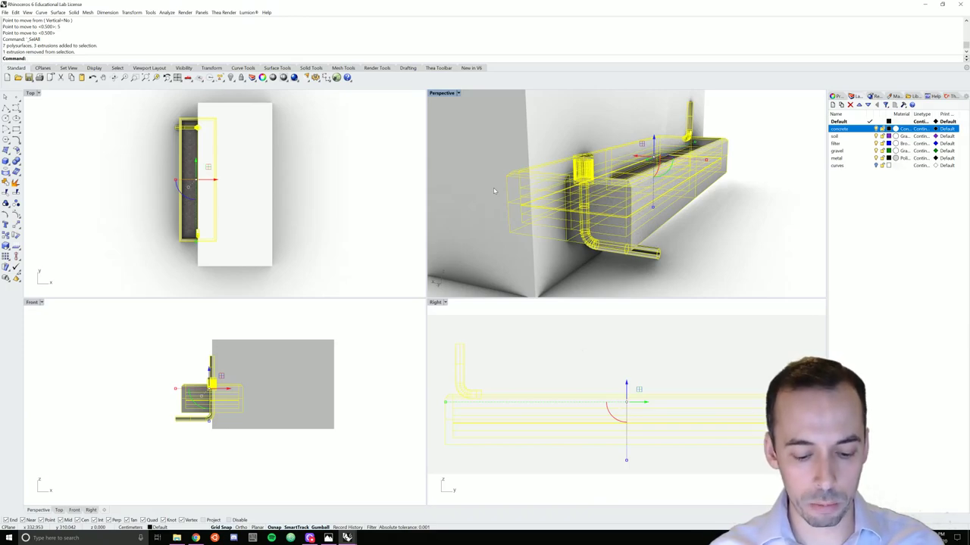
text(BooleanDifference)
key(Return)
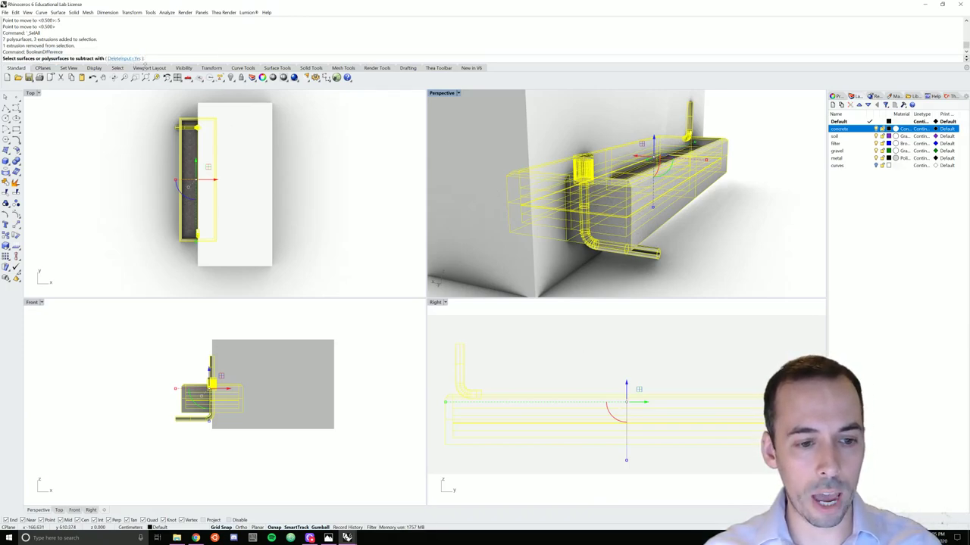
click(265, 156)
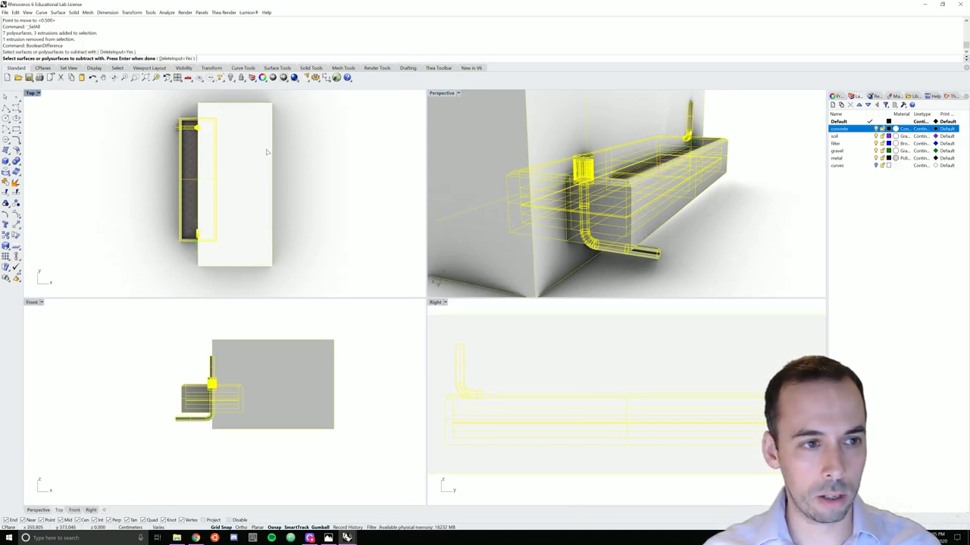
click(266, 153)
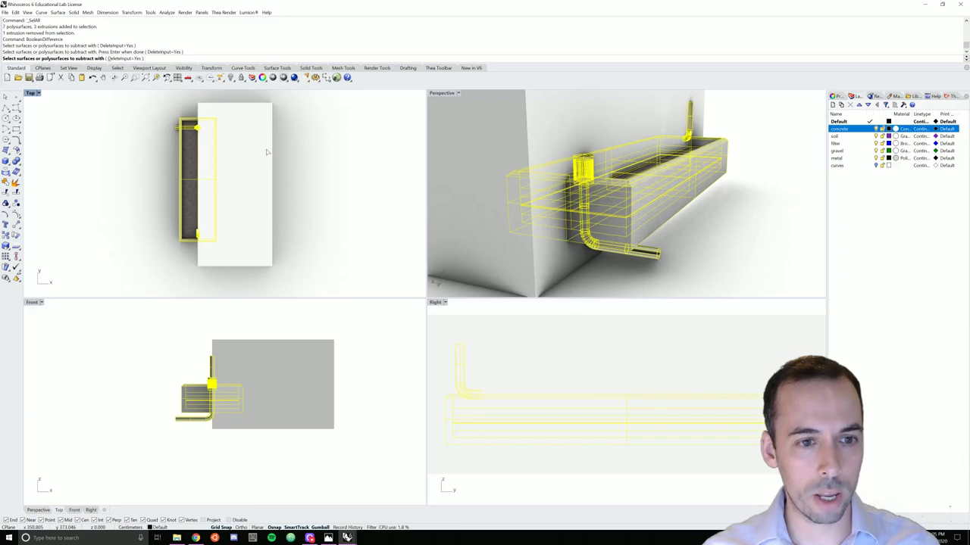
click(265, 152)
key(Return)
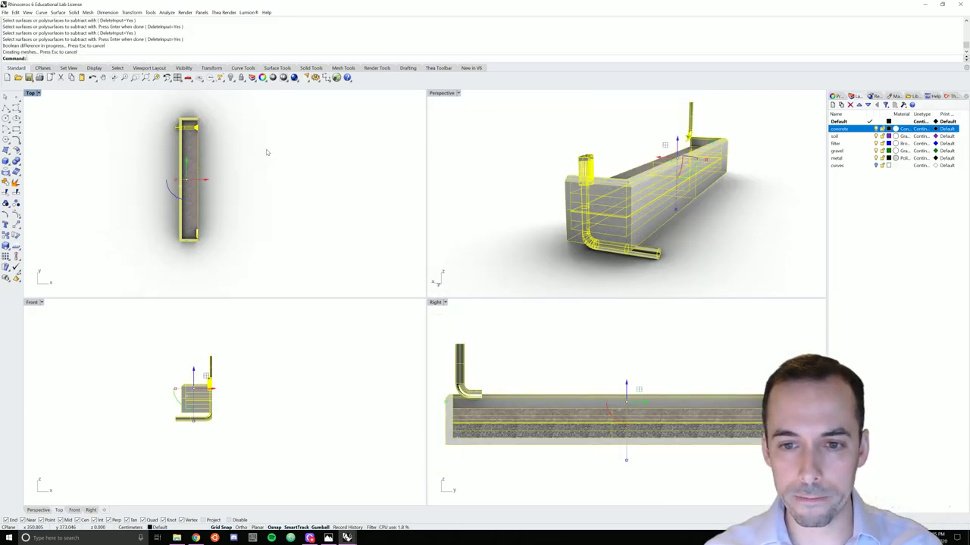
right_drag(518, 158, 652, 242)
click(665, 244)
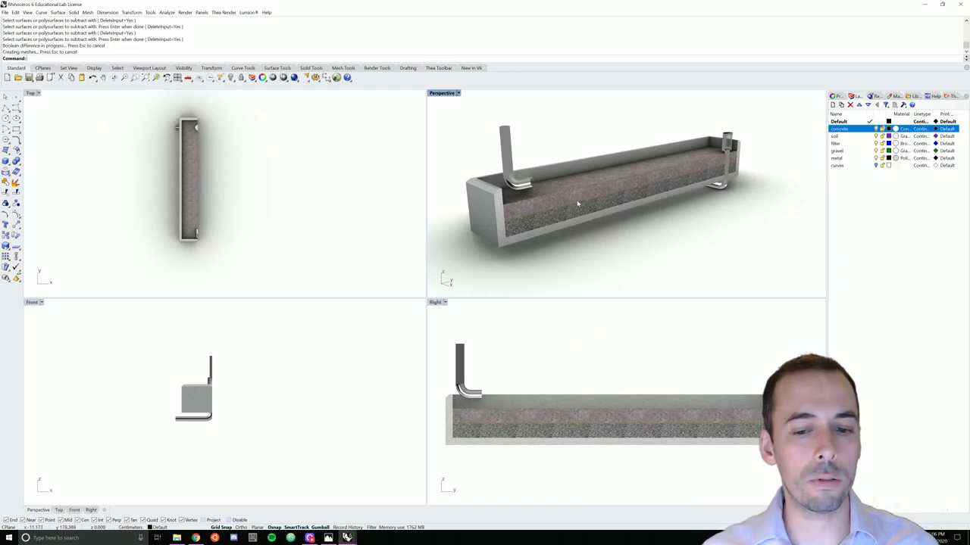
- Examine the cut section of the planter and zoom all viewports to the model's extents
right_drag(577, 203, 602, 185)
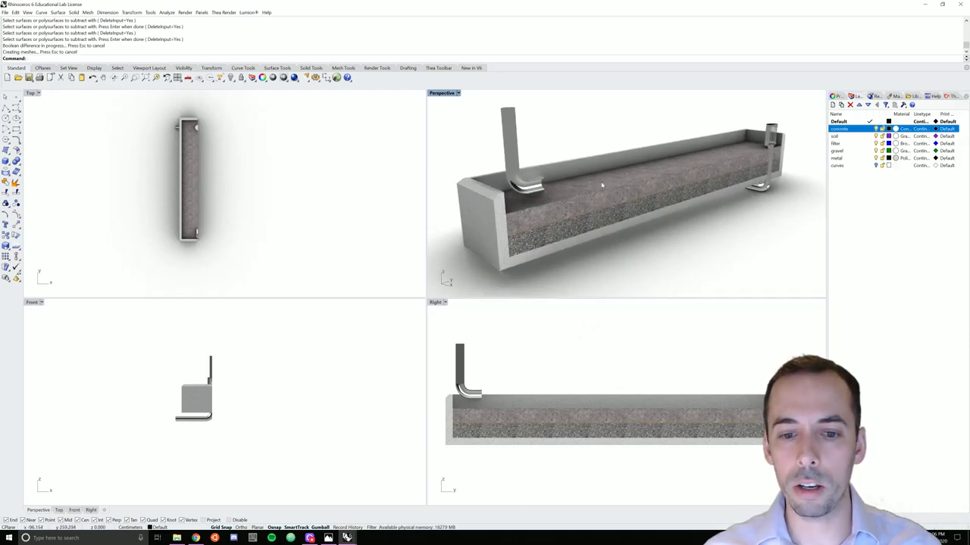
mouse_move(621, 227)
right_down()
mouse_move(704, 184)
mouse_move(621, 183)
mouse_move(621, 213)
right_up()
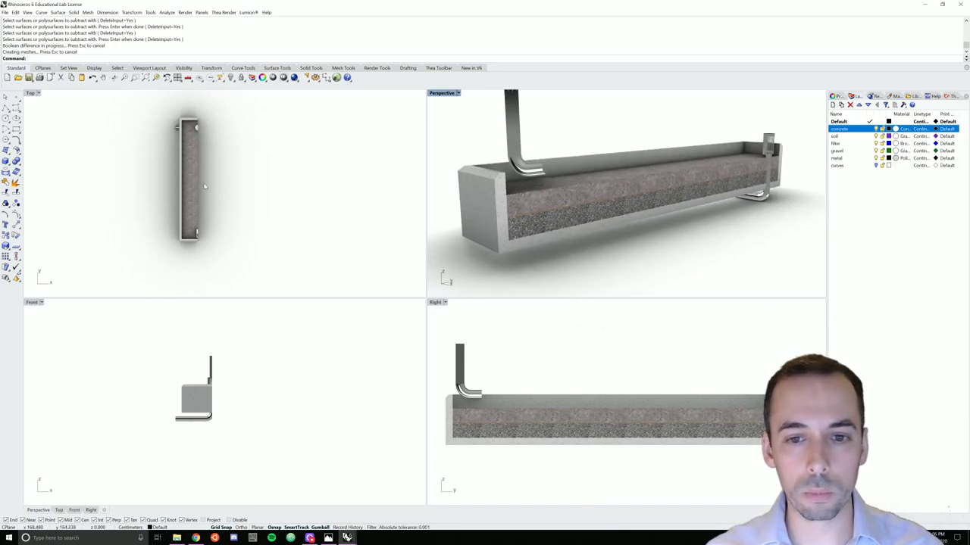
key(Return)
text(a)
key(Return)
text(e)
key(Return)
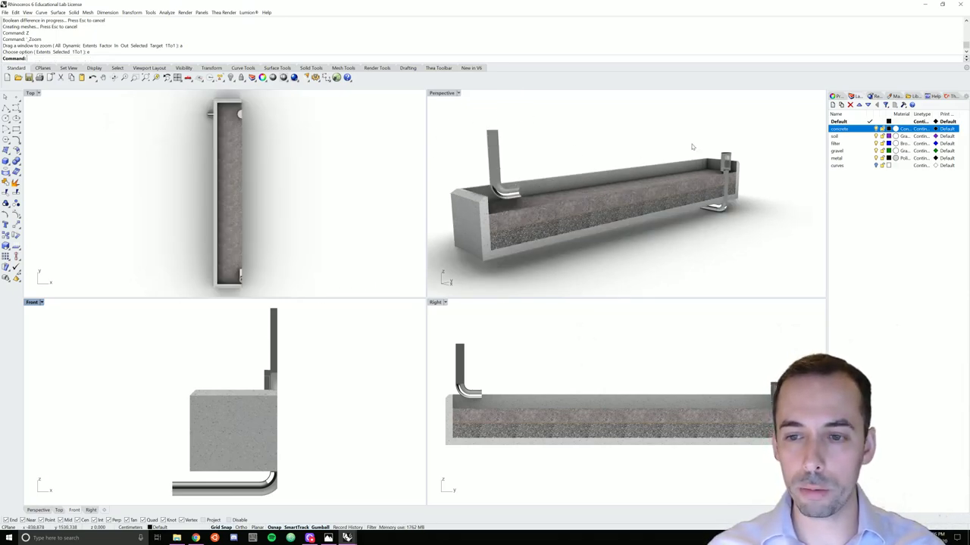
- Maximize the Perspective viewport and set its display mode to Raytraced
double_click(444, 94)
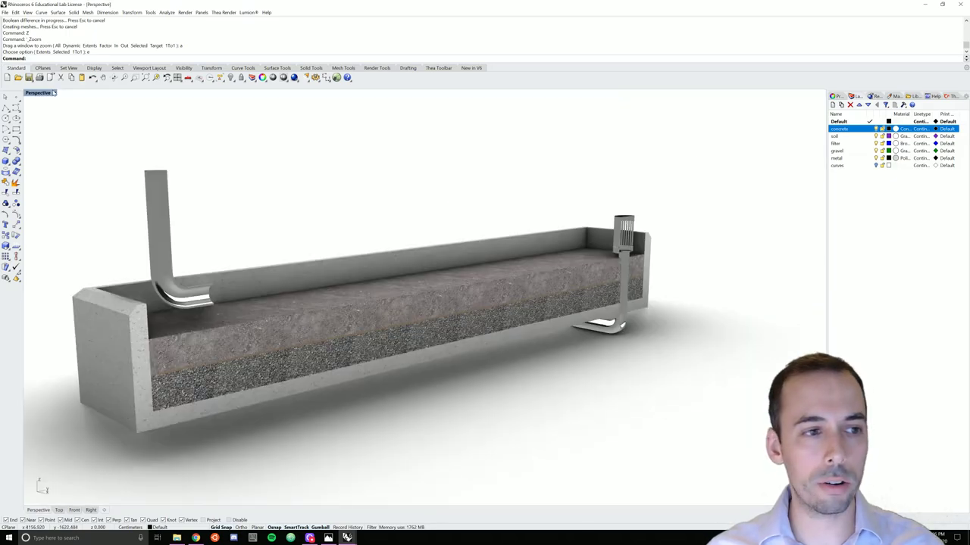
click(54, 92)
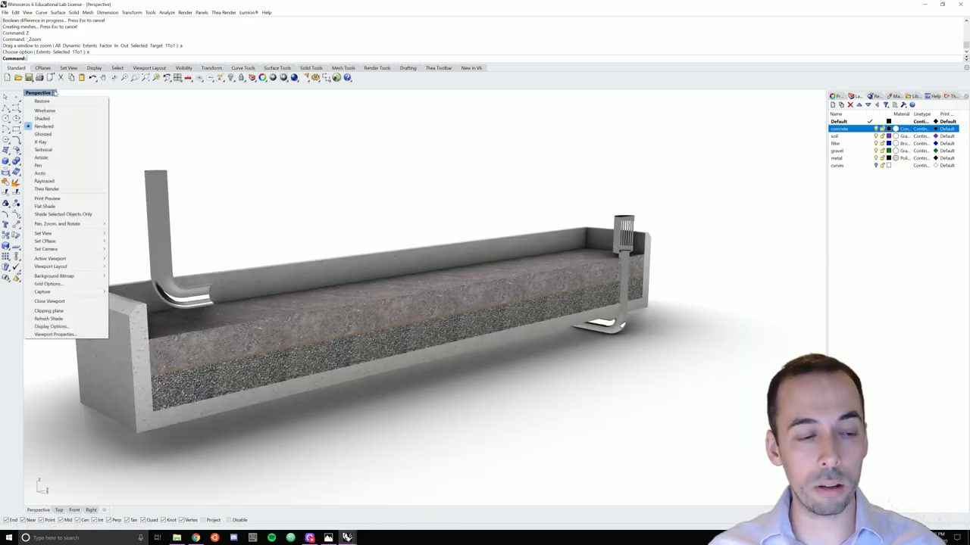
click(44, 181)
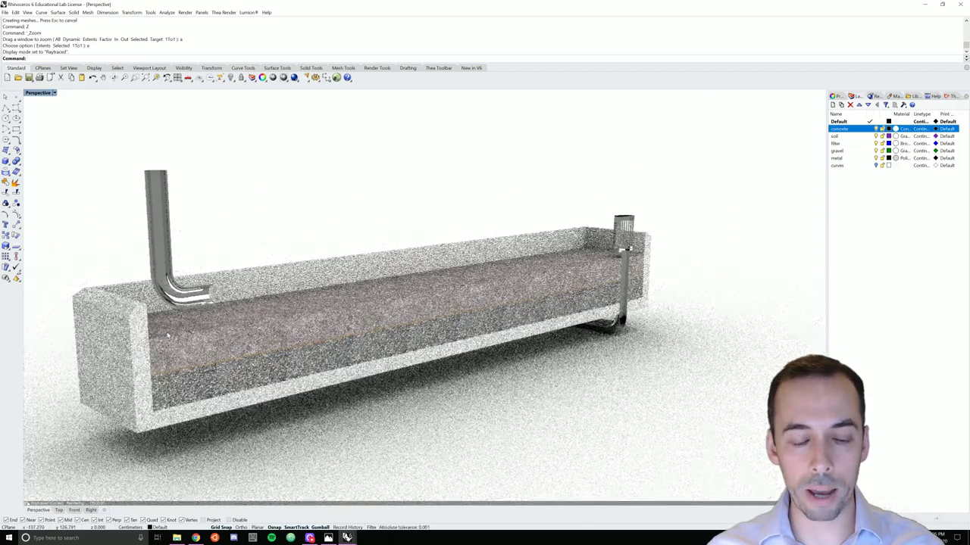
right_drag(346, 323, 425, 297)
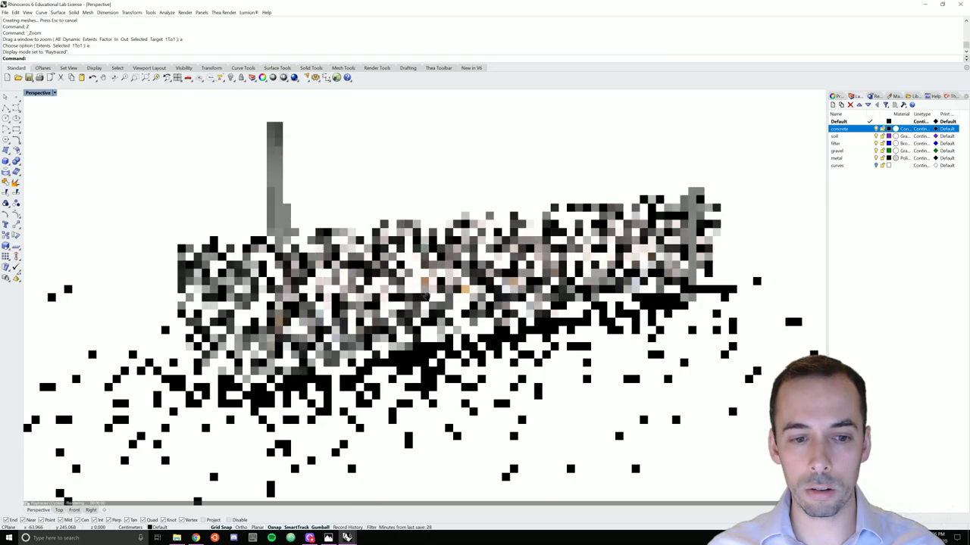